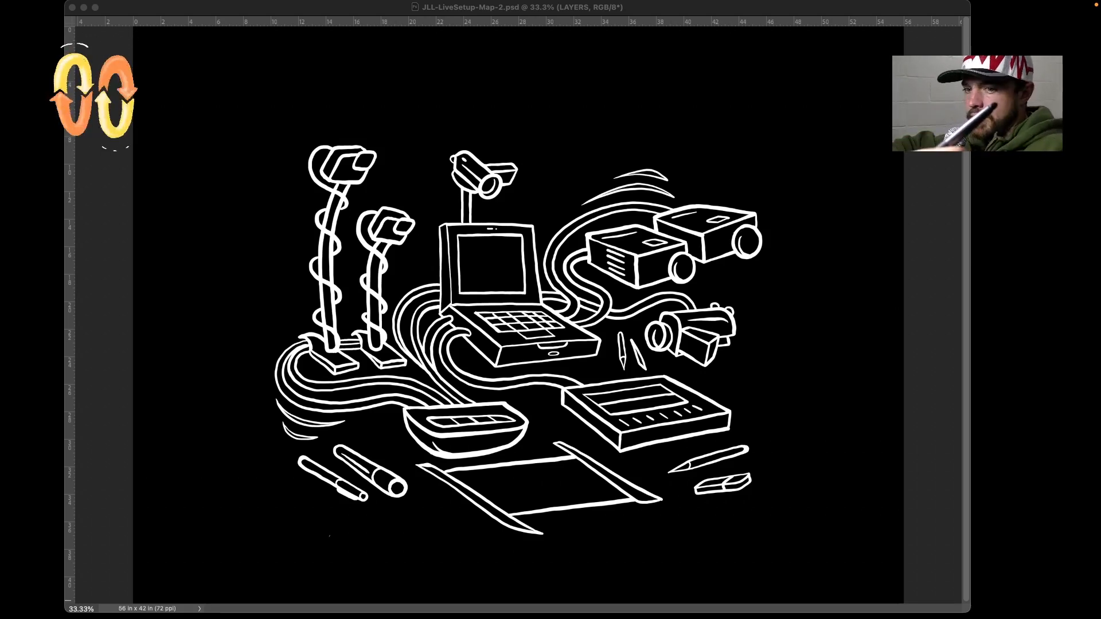
# Show the tool and layer panels, hide the LAYERS group and BLACK layer, and select the SKETCH layer
pyautogui.press('Tab')
pyautogui.click(945, 324)
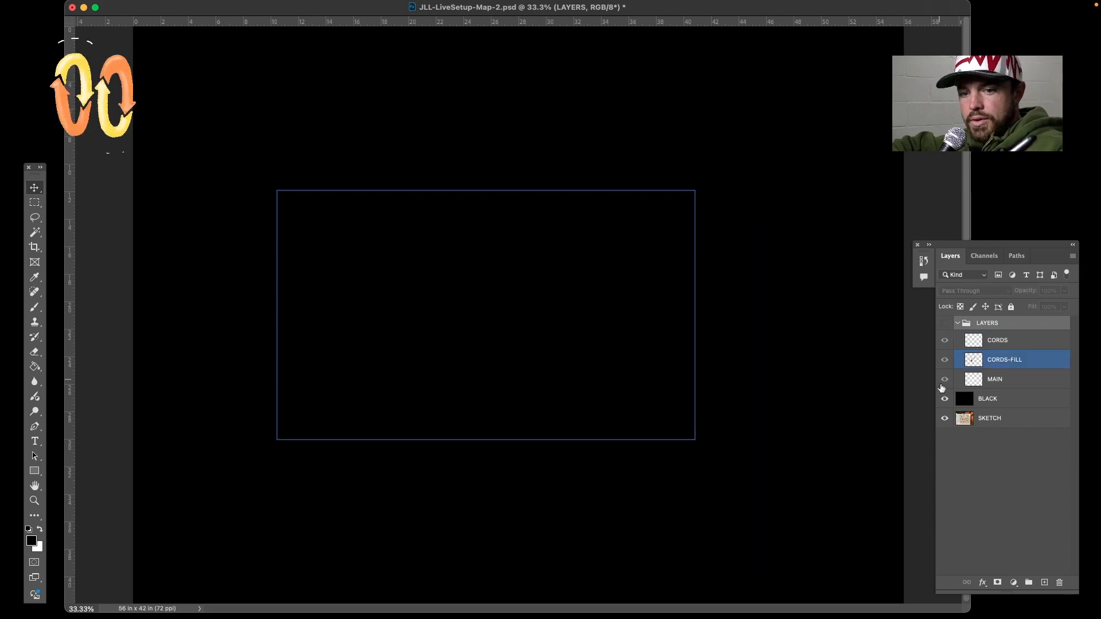
pyautogui.click(946, 399)
pyautogui.click(979, 428)
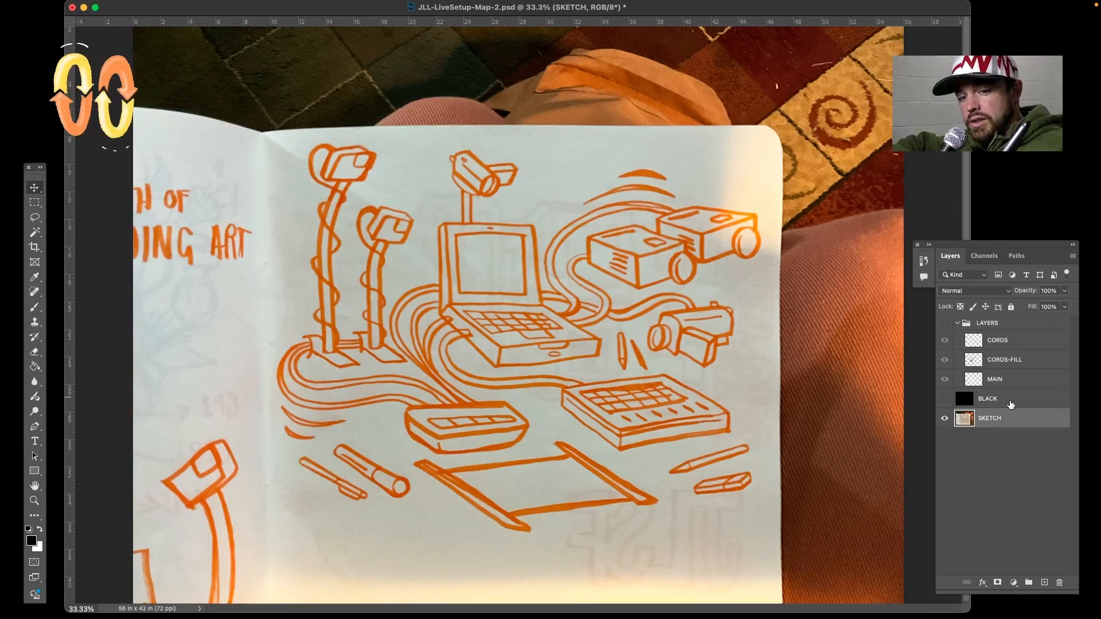
# Show the BLACK layer and the LAYERS group again, and select the LAYERS group
pyautogui.click(944, 398)
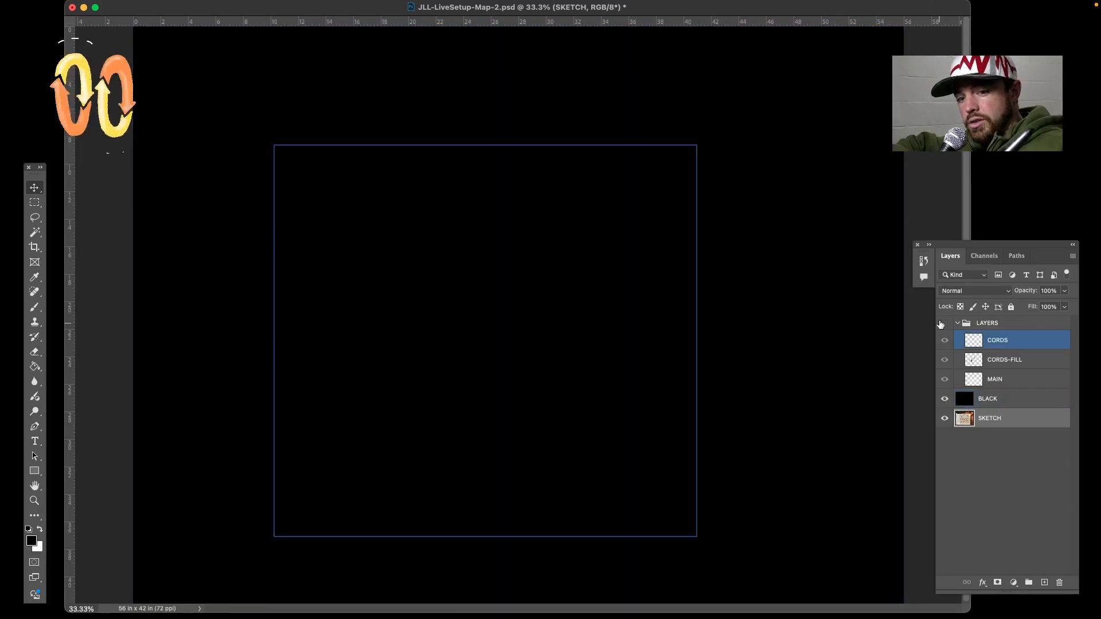
pyautogui.click(945, 323)
pyautogui.click(1001, 324)
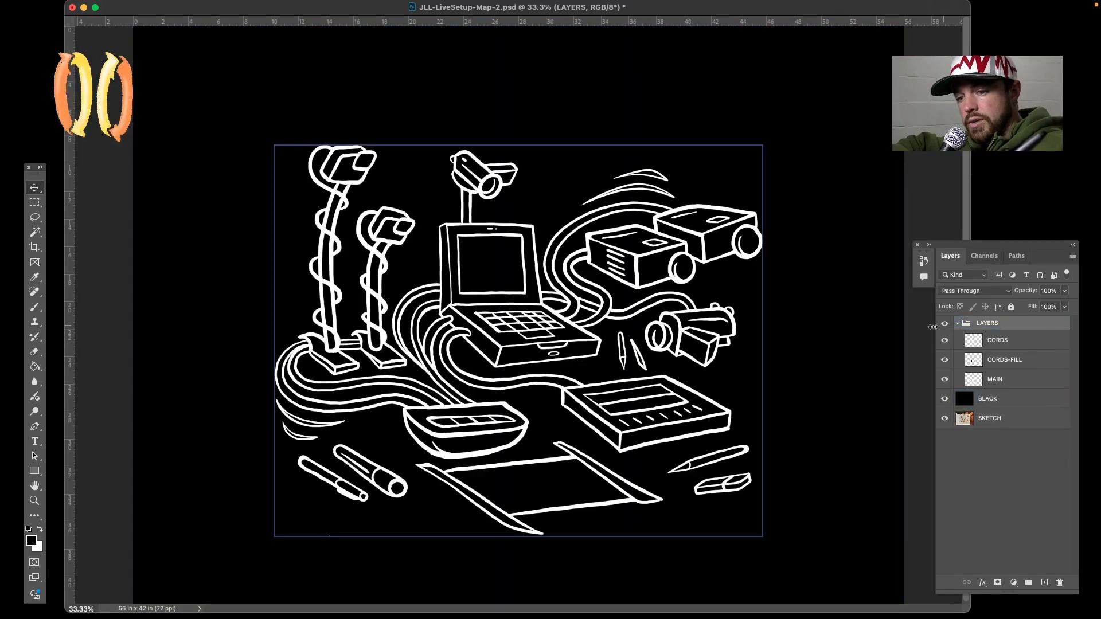
# Hide the LAYERS group and toggle the BLACK layer's visibility to compare it with the sketch, leaving BLACK hidden
pyautogui.click(944, 323)
pyautogui.click(944, 399)
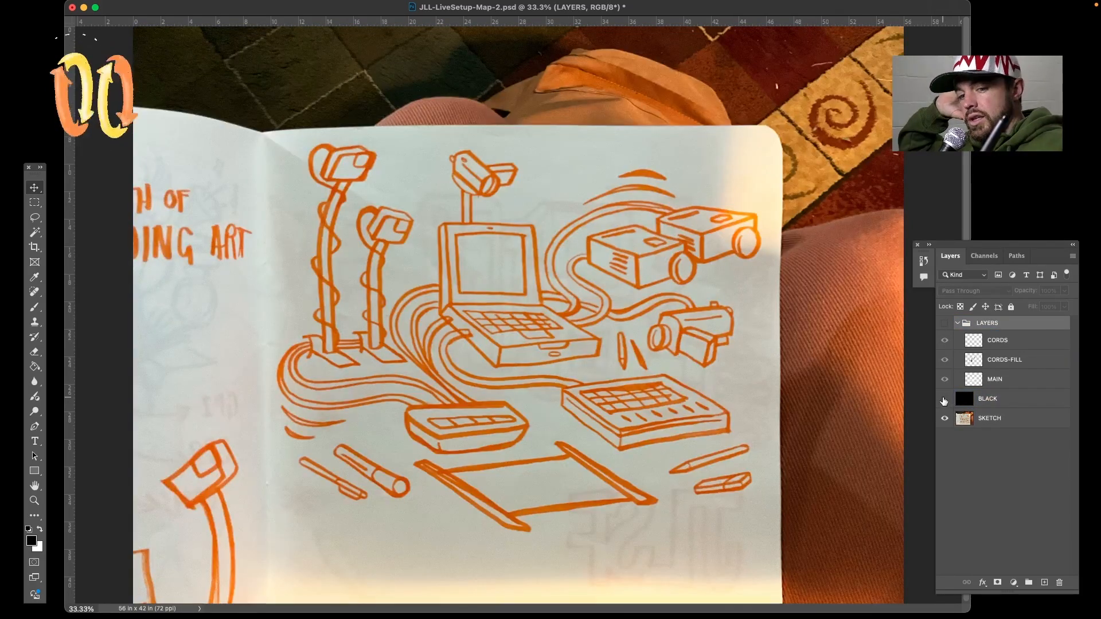
pyautogui.click(945, 399)
pyautogui.click(944, 400)
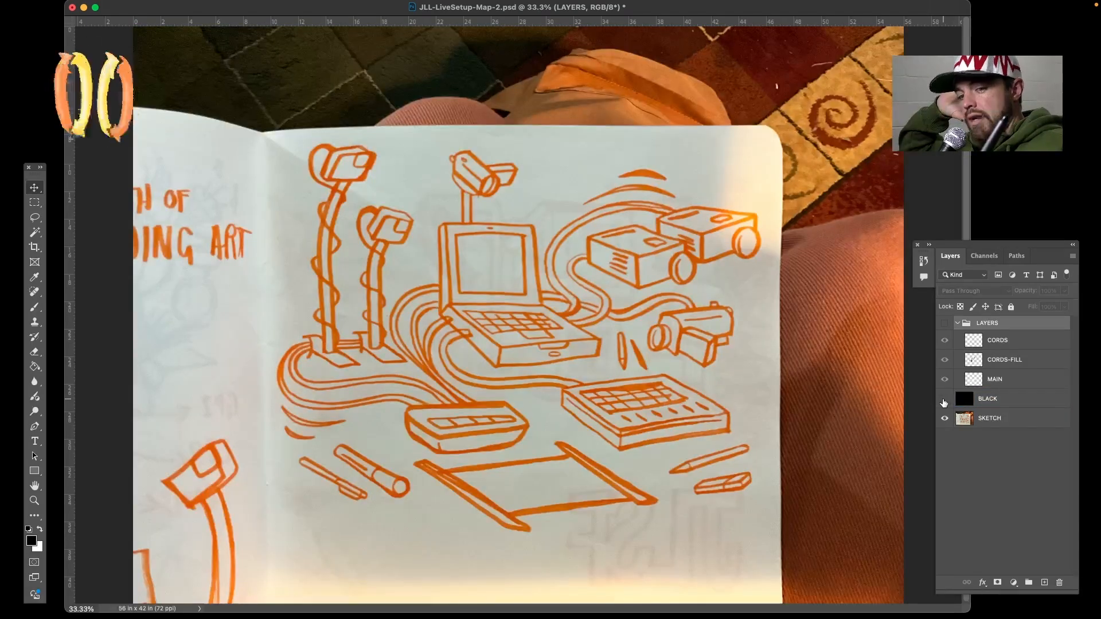
pyautogui.click(945, 400)
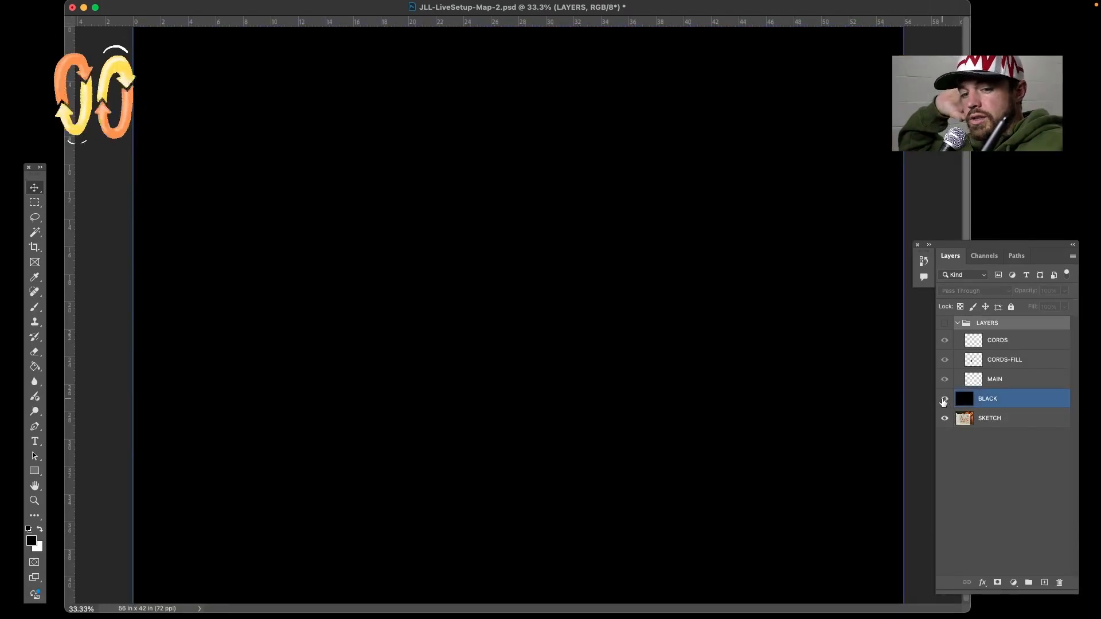
pyautogui.click(944, 400)
pyautogui.click(944, 400)
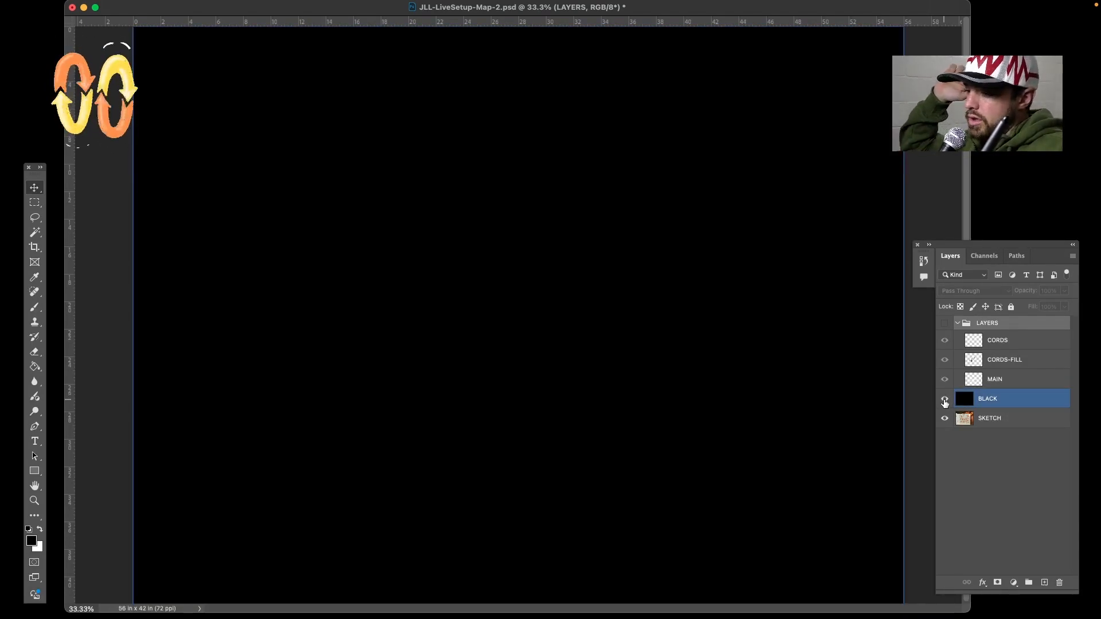
pyautogui.click(944, 400)
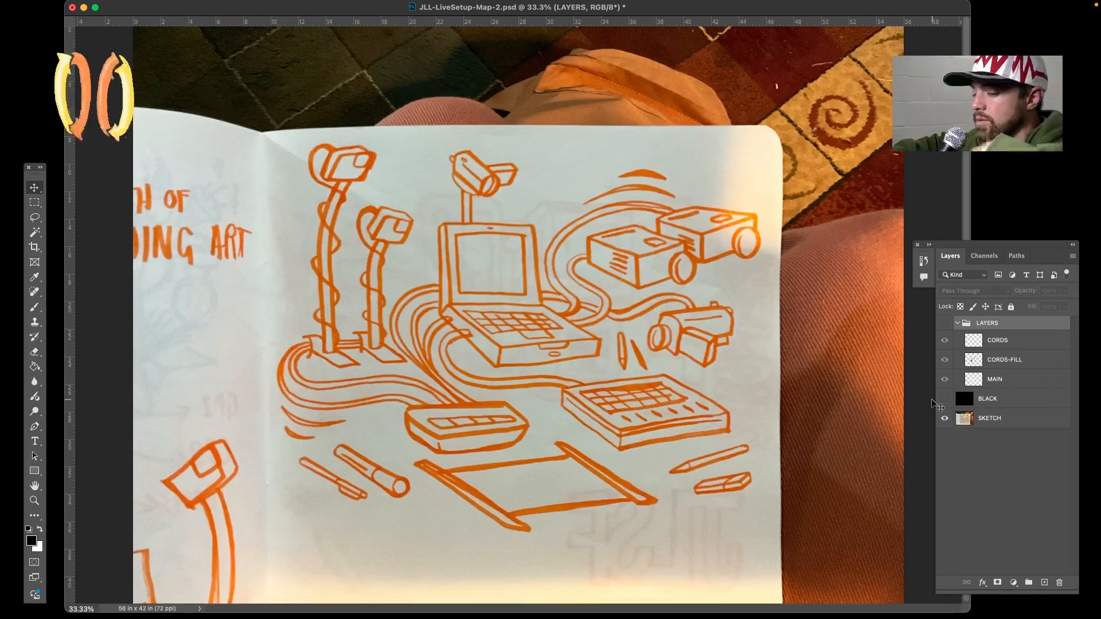
pyautogui.click(998, 418)
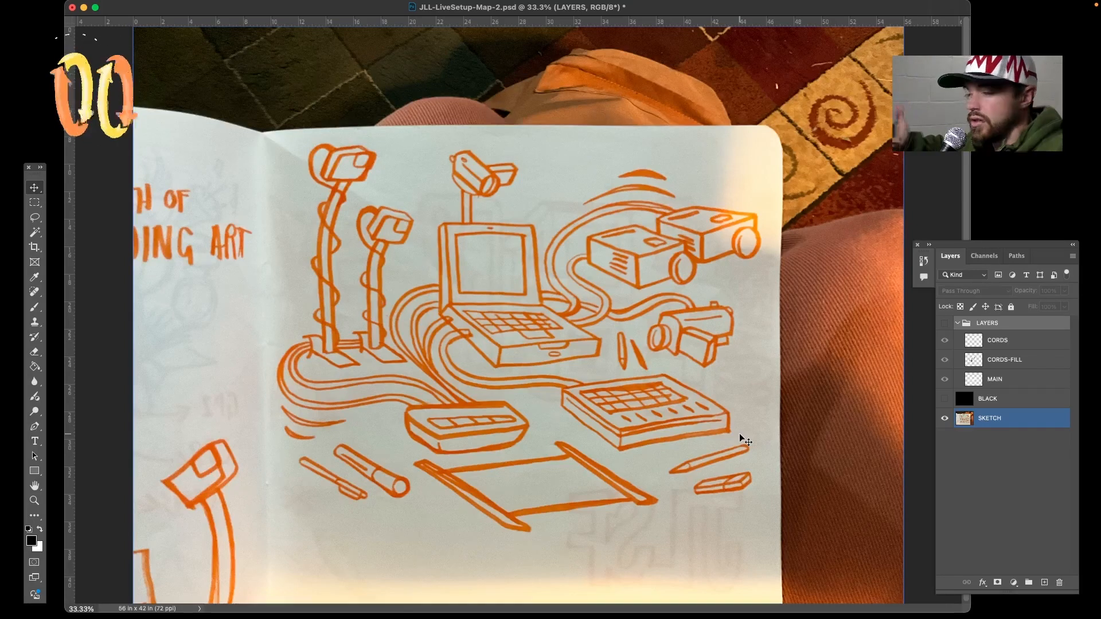
# Turn on the visibility of the BLACK layer and the LAYERS group above the sketch
pyautogui.click(1010, 399)
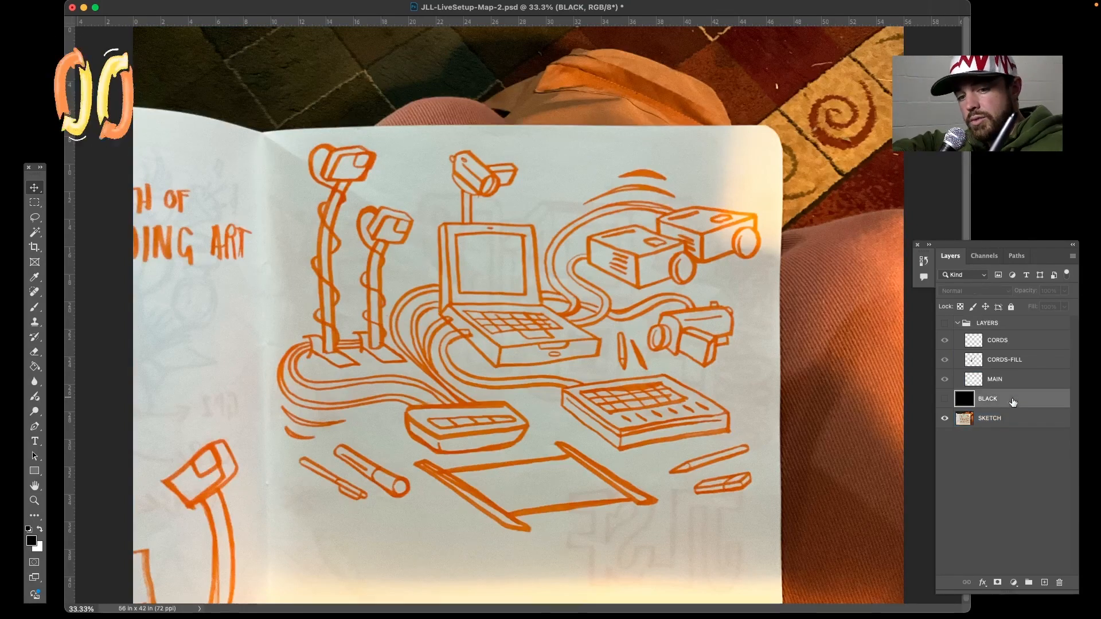
pyautogui.click(944, 399)
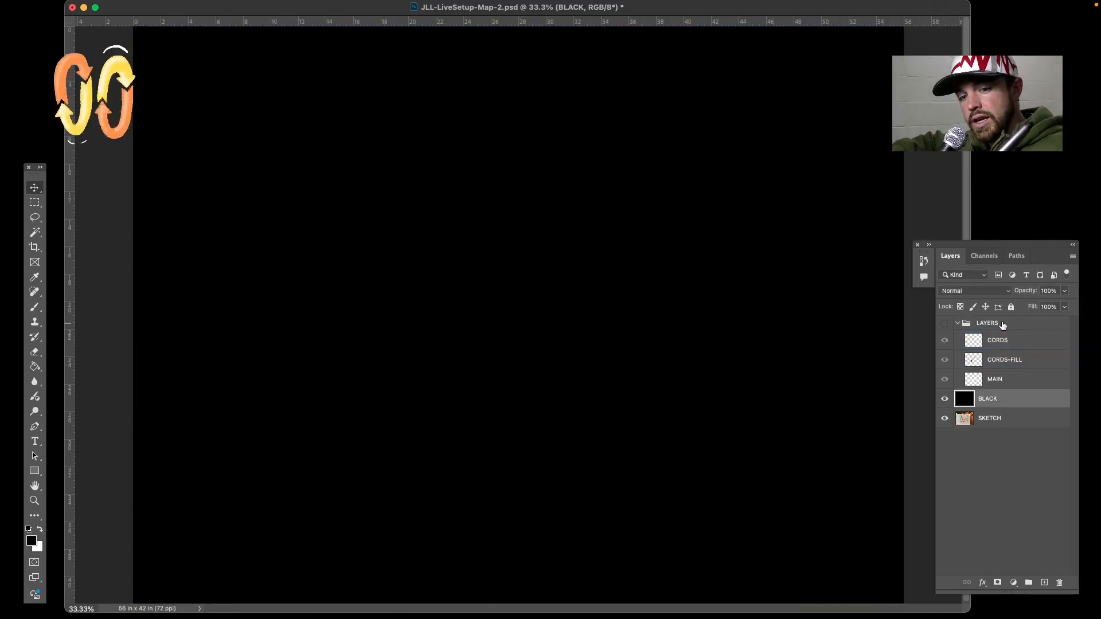
pyautogui.click(998, 325)
pyautogui.click(945, 323)
# Set the BLACK layer's opacity to 45% to compare the white line art with the sketch beneath
pyautogui.click(1010, 398)
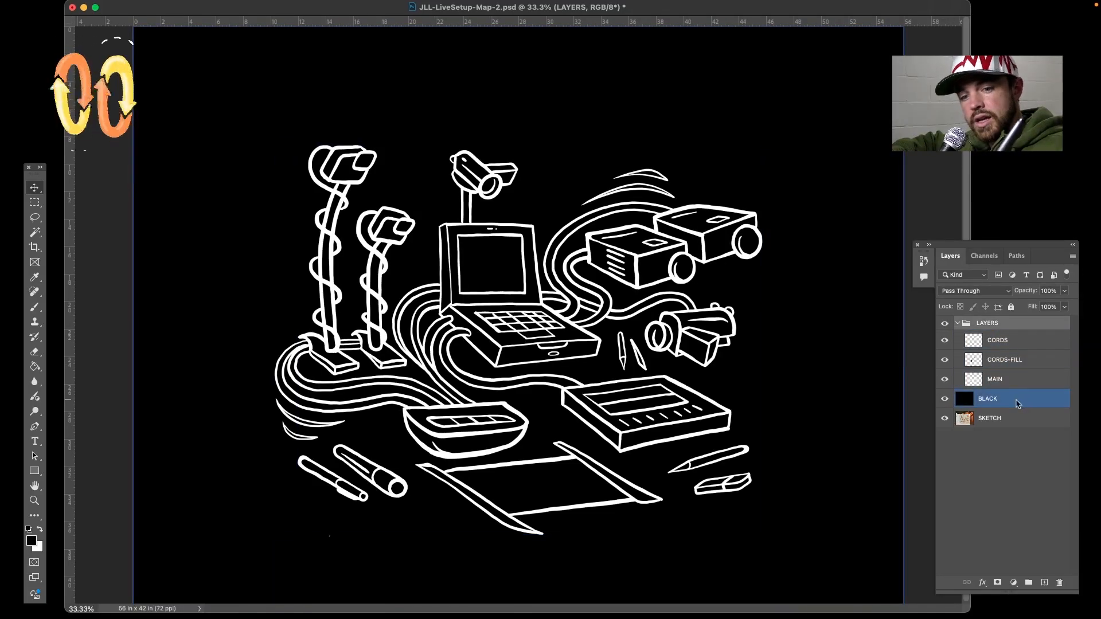
pyautogui.click(1066, 291)
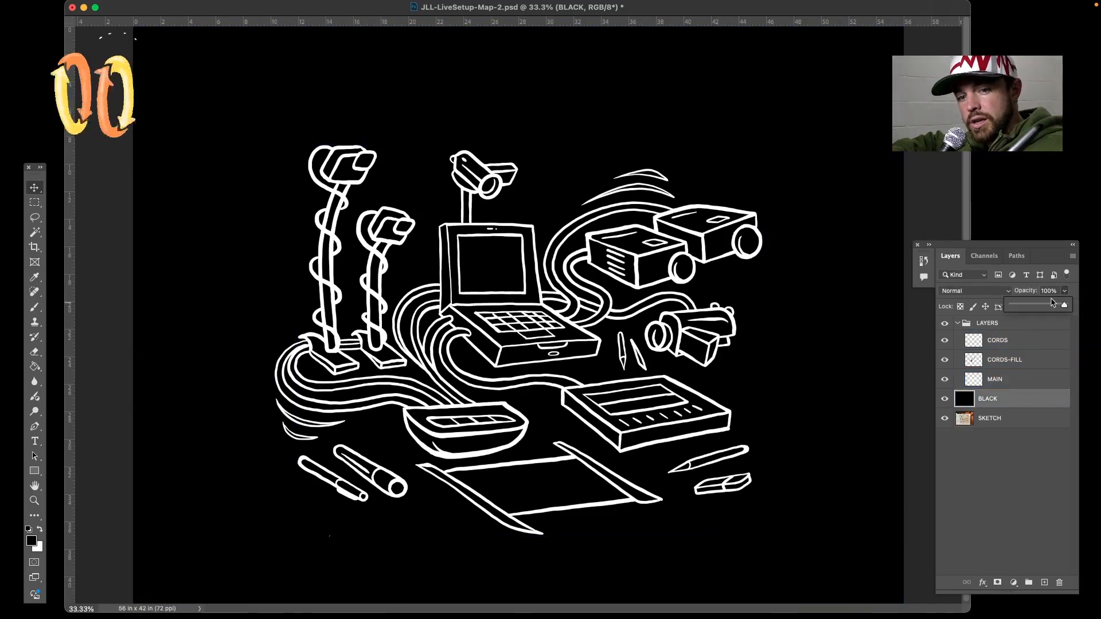
pyautogui.moveTo(1048, 307); pyautogui.dragTo(1033, 306)
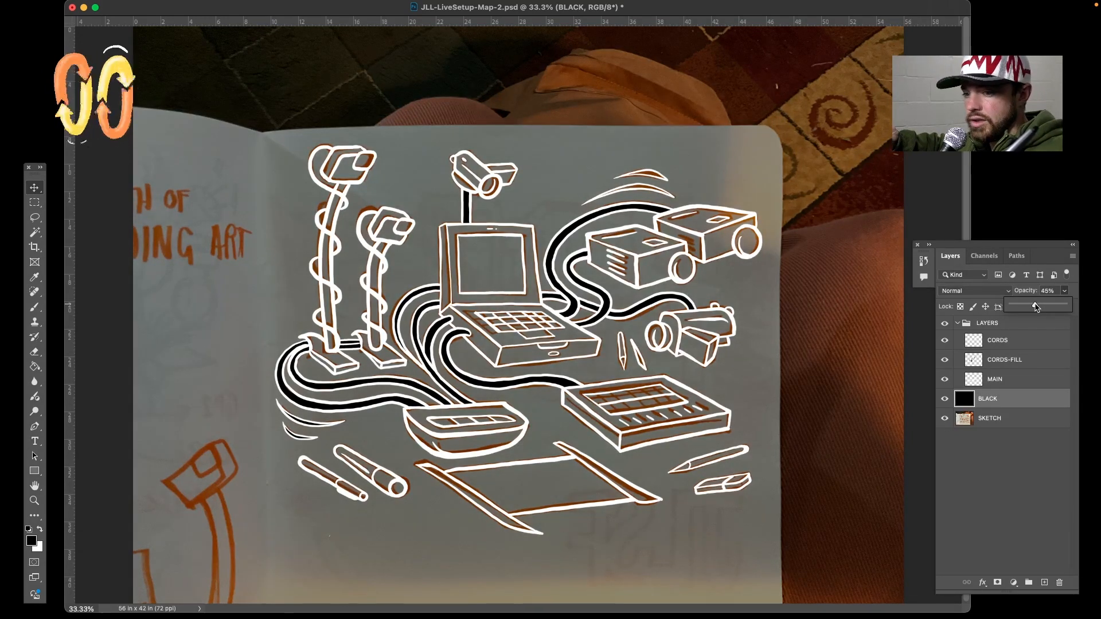
pyautogui.click(731, 317)
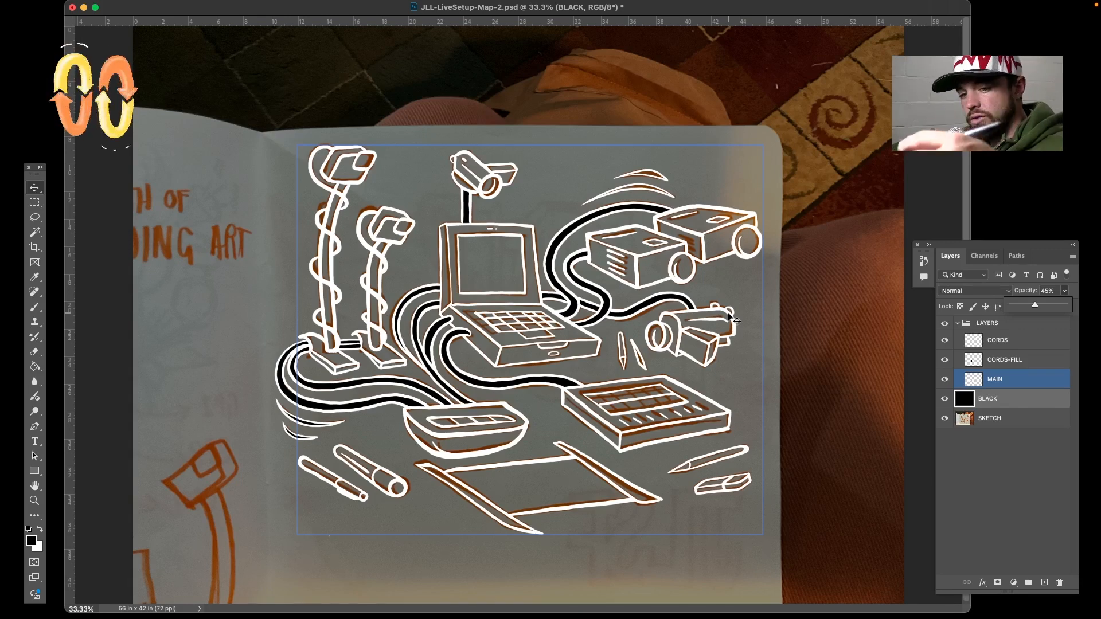
pyautogui.click(840, 330)
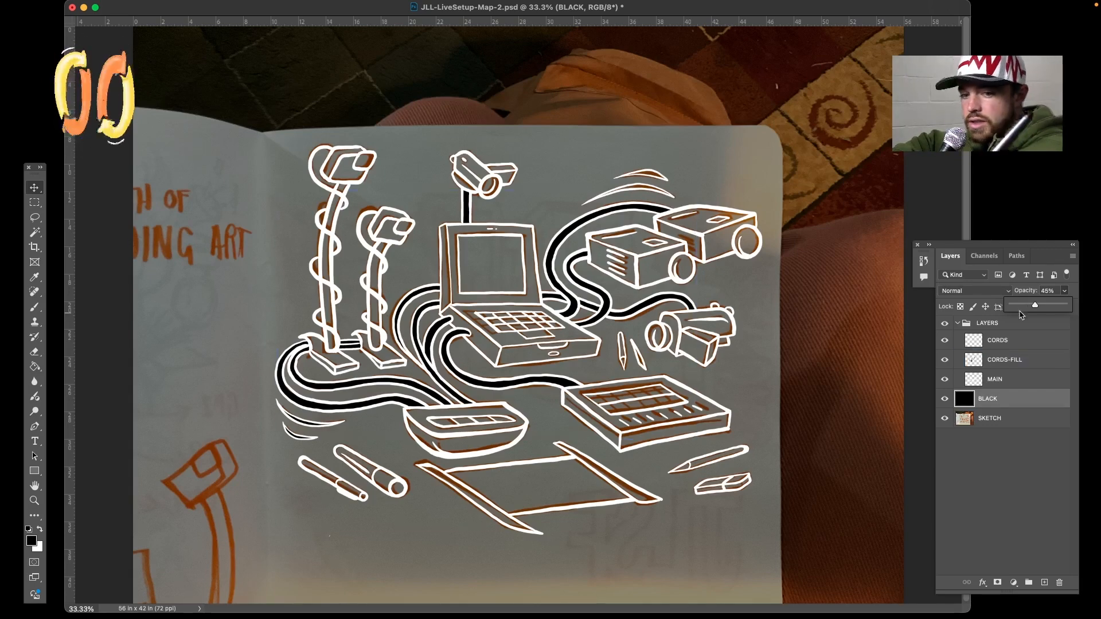
# Raise the BLACK layer's opacity to 70% and then back to 100%
pyautogui.moveTo(1041, 308); pyautogui.dragTo(1050, 305)
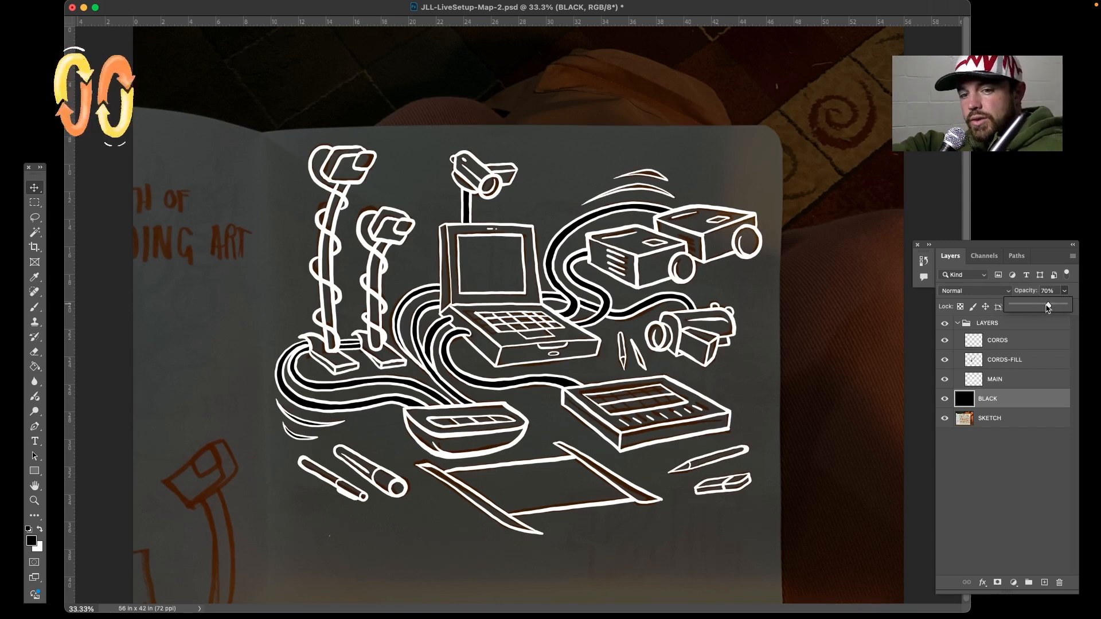
pyautogui.moveTo(1049, 307); pyautogui.dragTo(1087, 310)
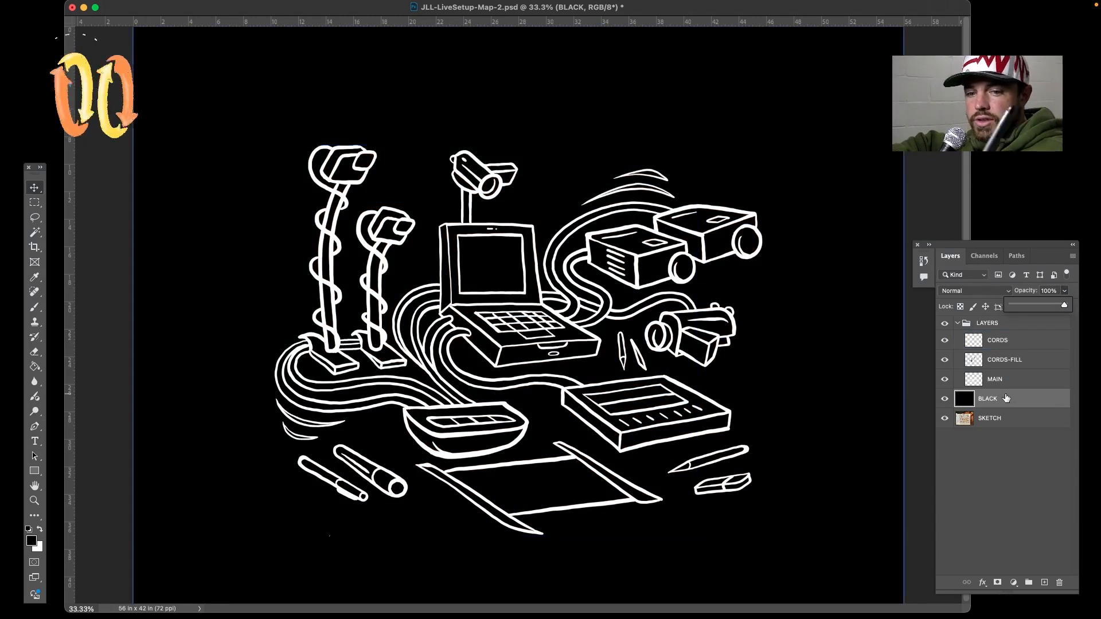
pyautogui.click(1018, 422)
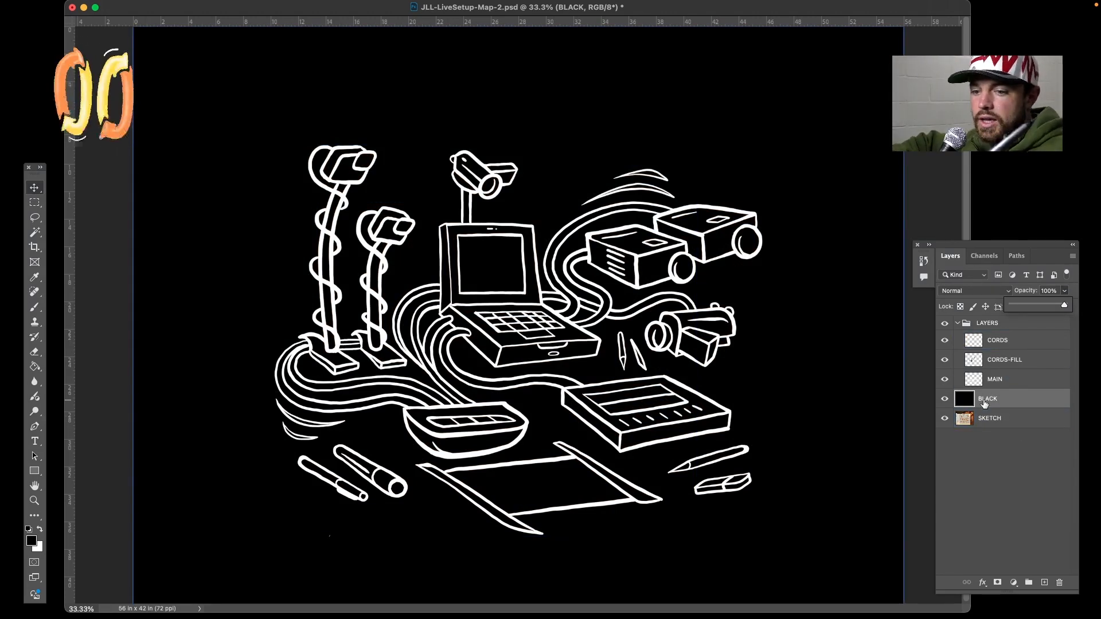
# Hide the CORDS and CORDS-FILL layers to isolate the MAIN line art, and select the MAIN layer
pyautogui.click(963, 324)
pyautogui.click(966, 340)
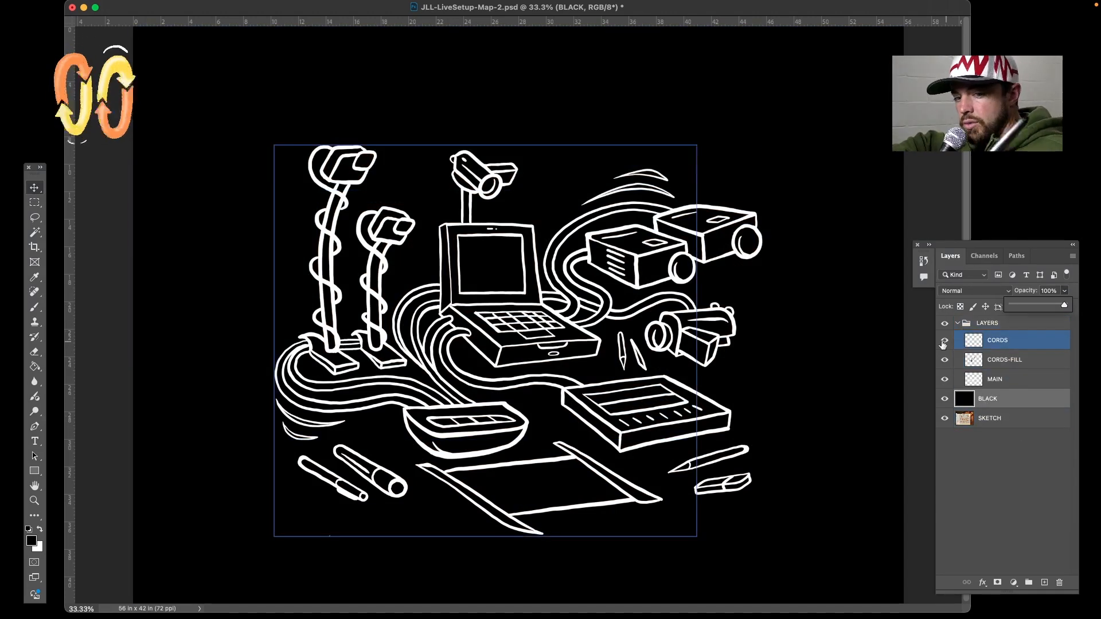
pyautogui.click(943, 342)
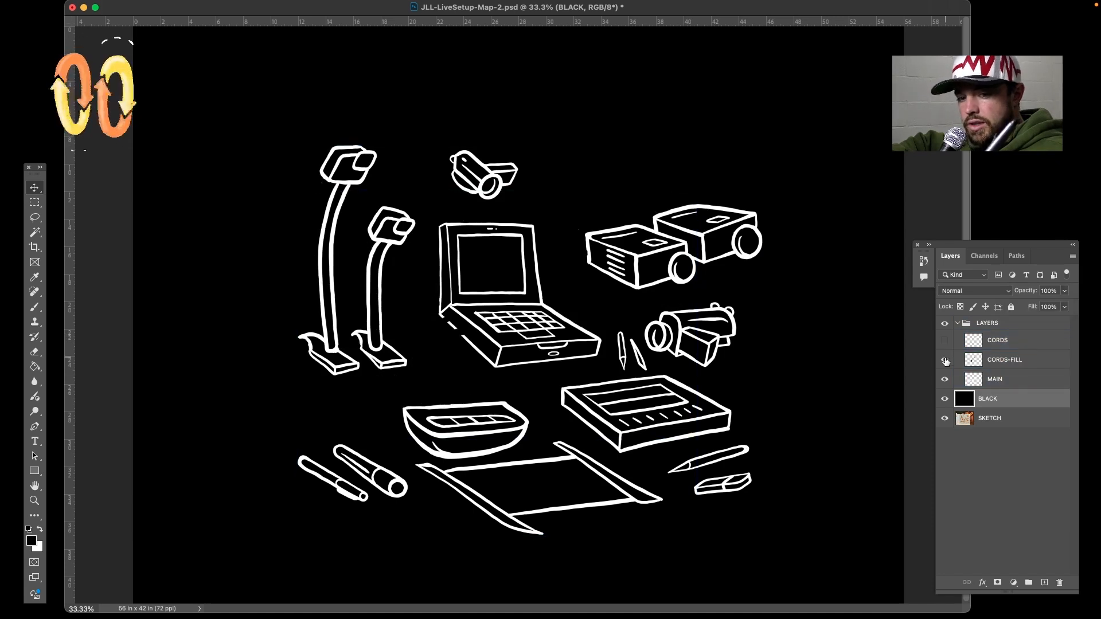
pyautogui.click(945, 360)
pyautogui.click(946, 380)
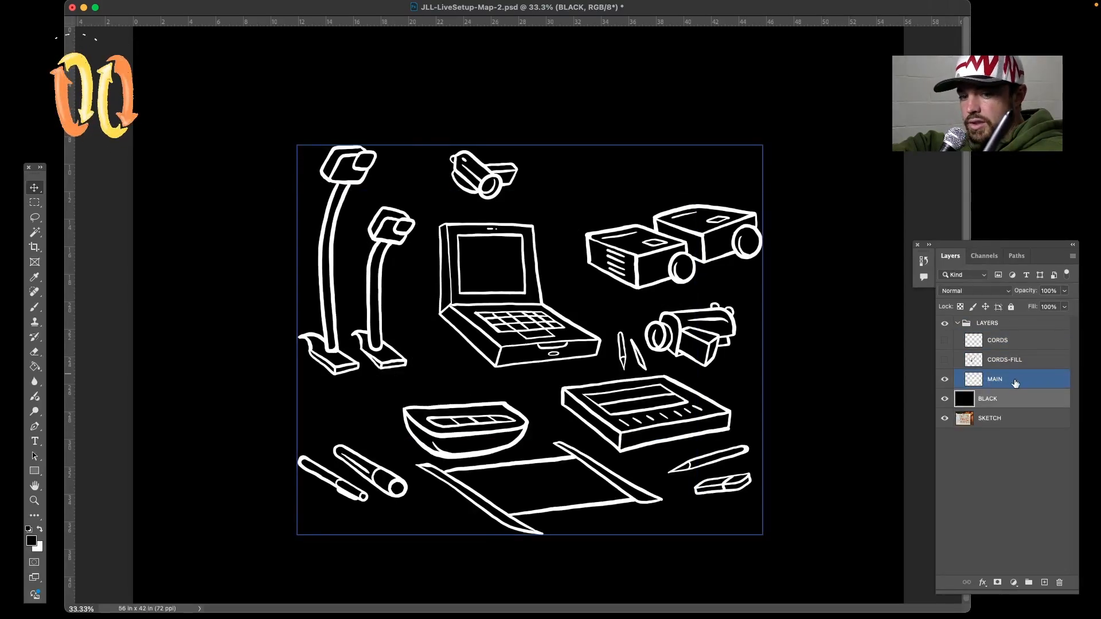
pyautogui.click(1003, 396)
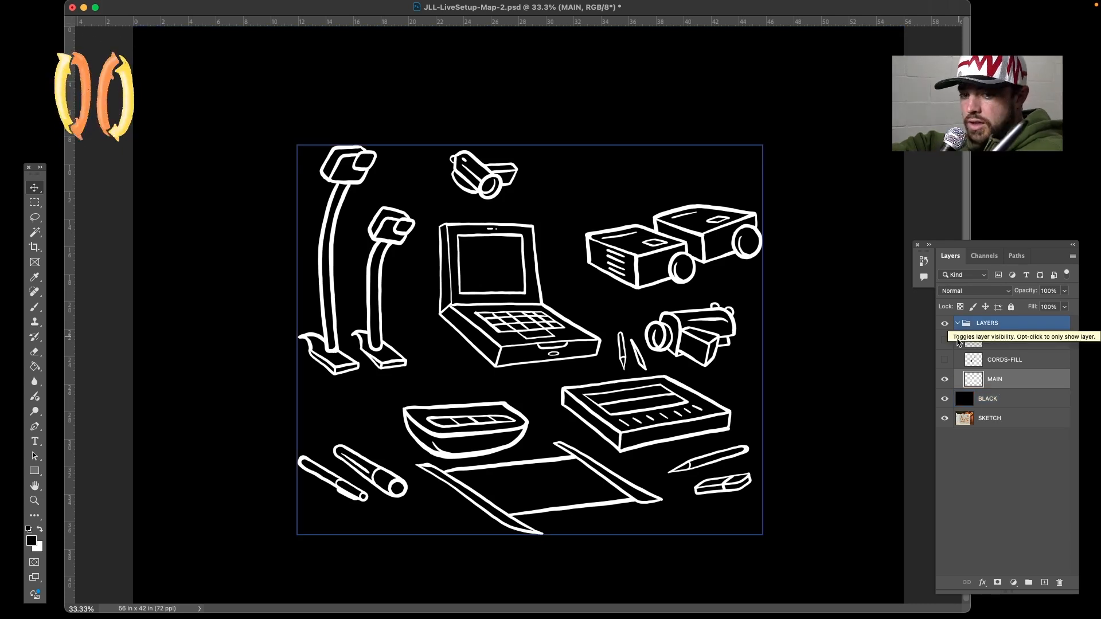
# Show the CORDS layer over the MAIN line art to examine where the cords meet the laptop, then hide it again
pyautogui.click(944, 340)
pyautogui.click(1011, 341)
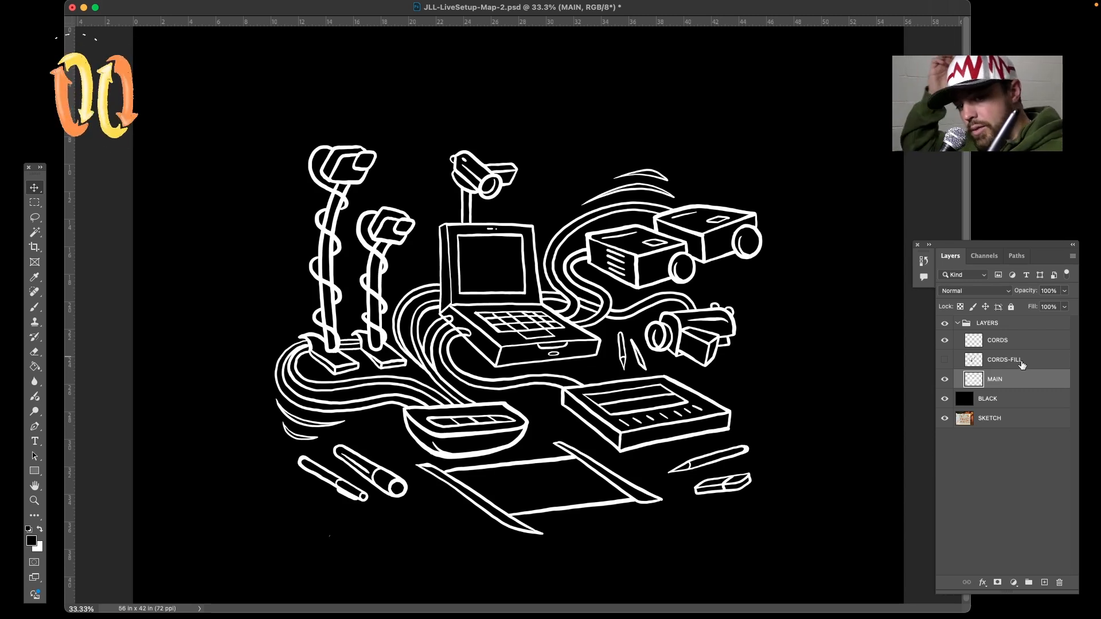
pyautogui.click(451, 319)
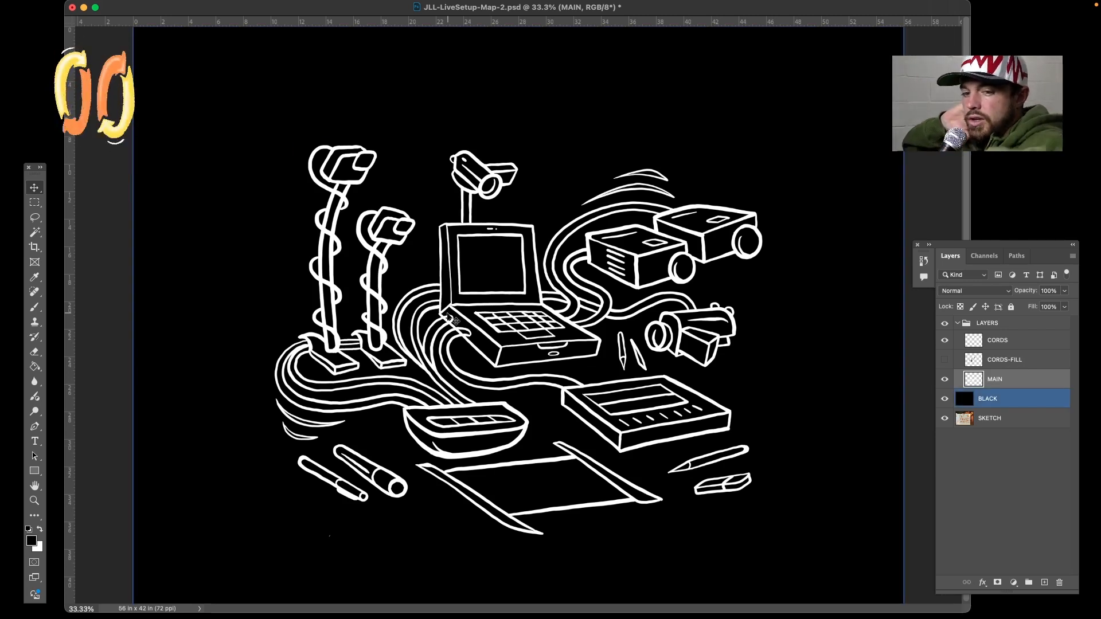
pyautogui.click(951, 341)
pyautogui.click(944, 341)
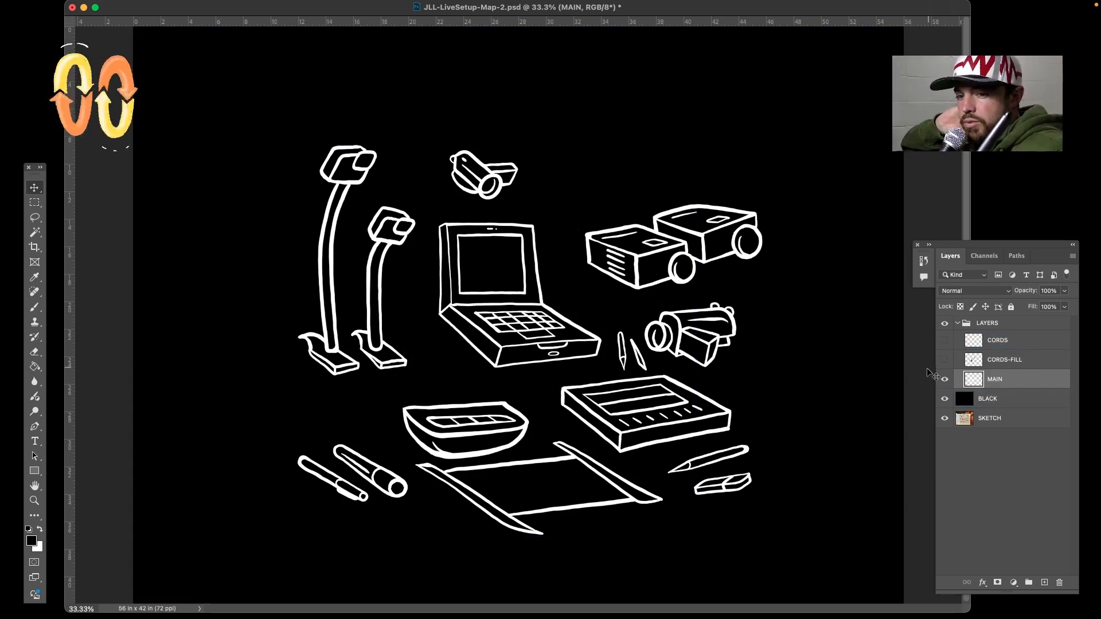
pyautogui.click(879, 423)
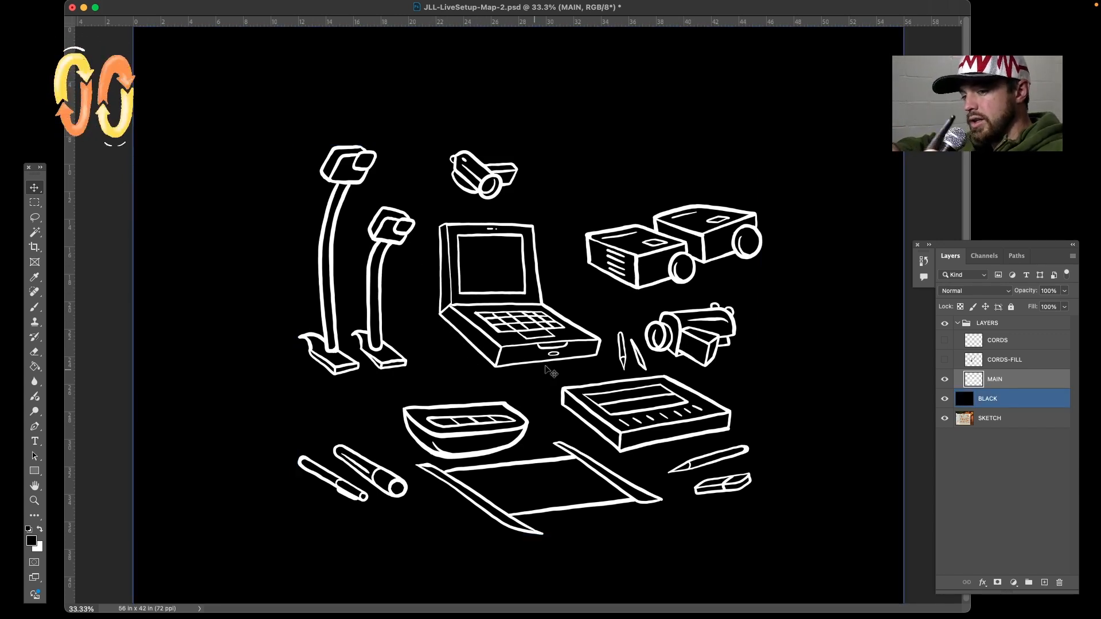
# Turn on the visibility of the CORDS and CORDS-FILL layers, and select CORDS-FILL
pyautogui.click(945, 341)
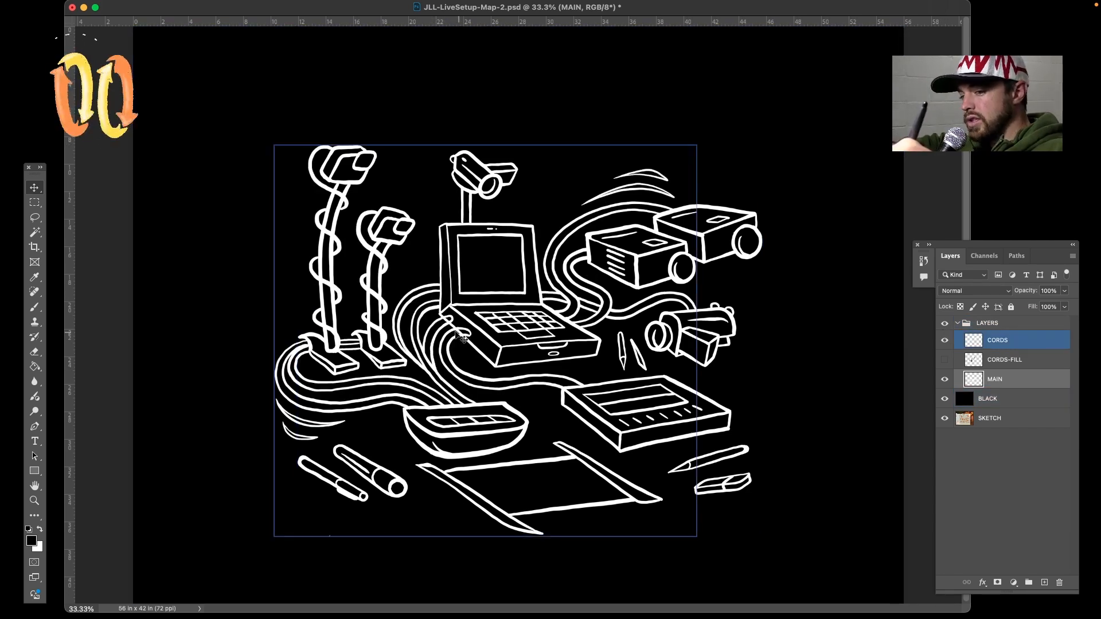
pyautogui.click(1027, 367)
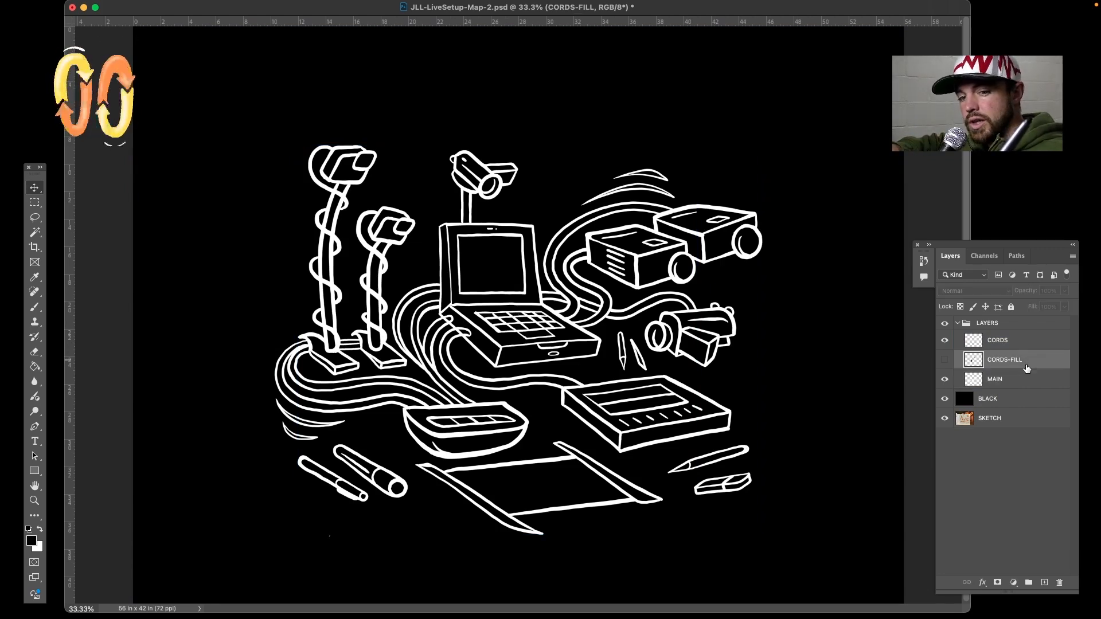
pyautogui.click(972, 386)
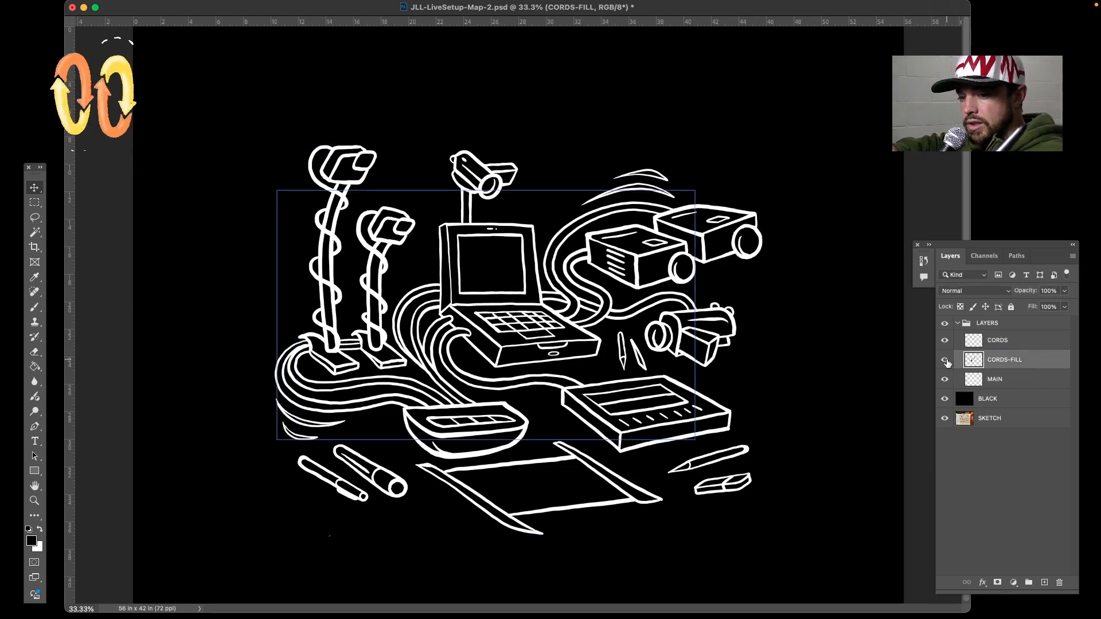
# Make the black background fully transparent and hide the SKETCH layer to examine the black fills inside the cords
pyautogui.click(974, 397)
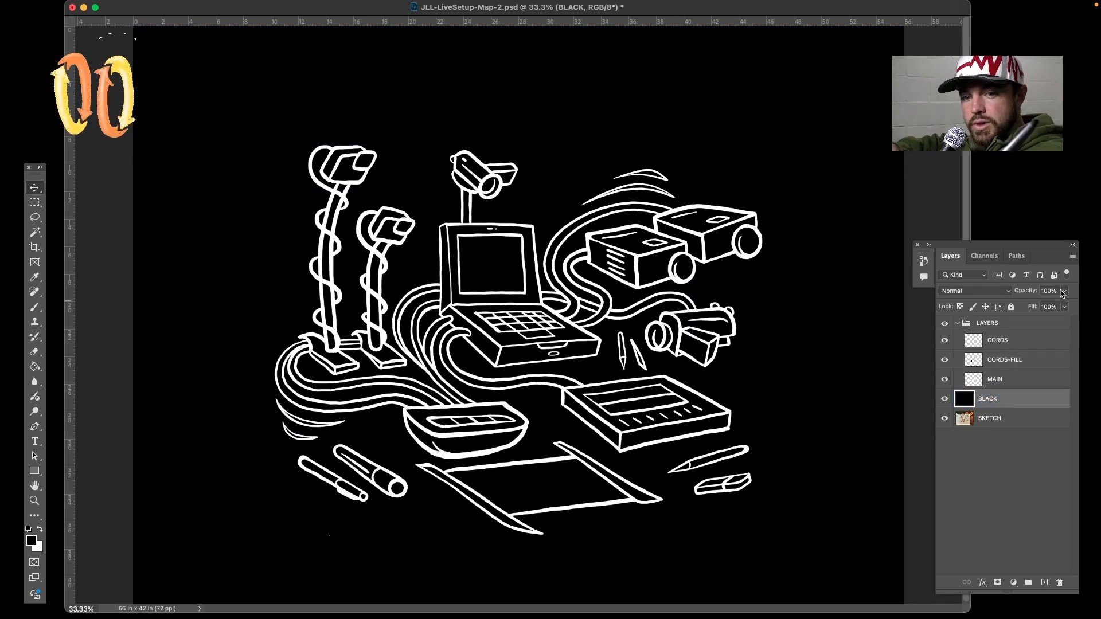
pyautogui.click(1064, 306)
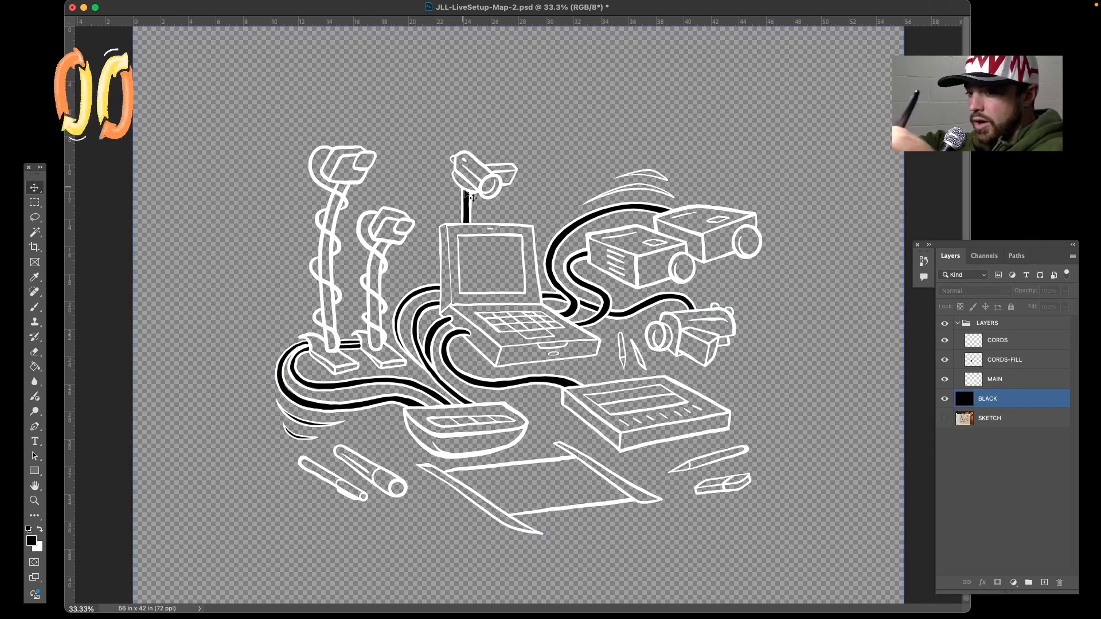
pyautogui.click(1026, 359)
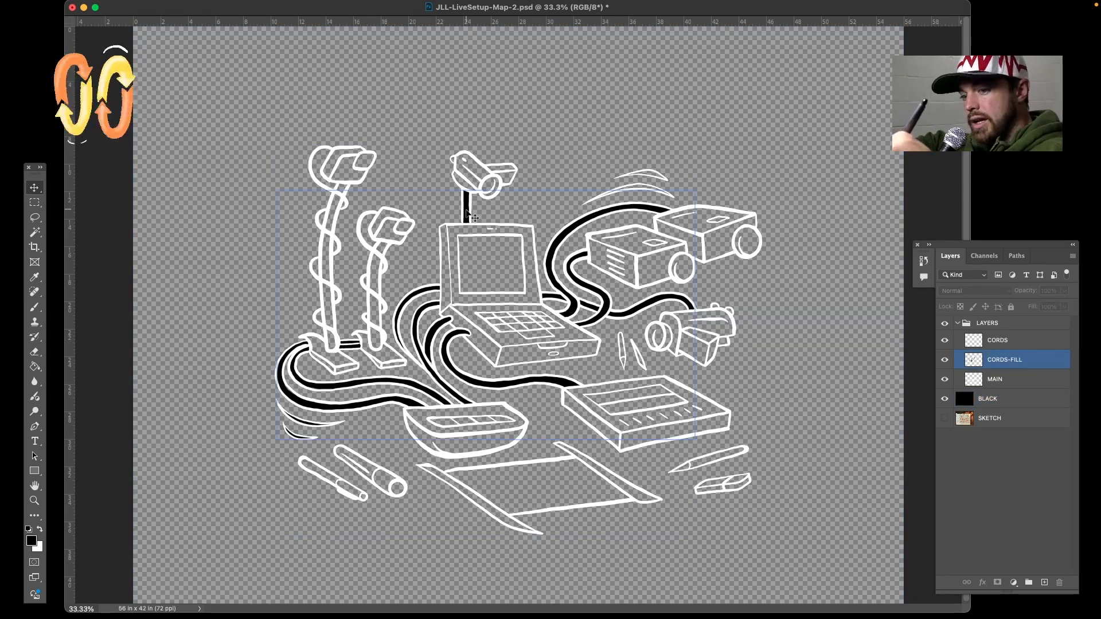
pyautogui.click(1026, 398)
pyautogui.click(441, 323)
pyautogui.click(463, 257)
pyautogui.click(465, 216)
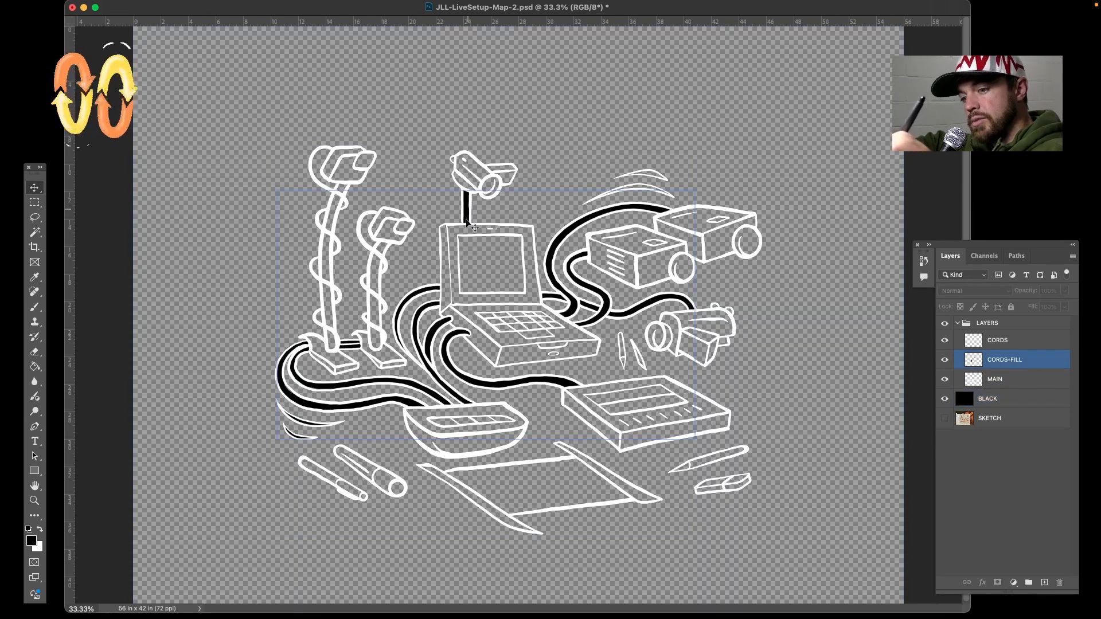
# Hide the CORDS and CORDS-FILL layers so that only the MAIN line art is left showing
pyautogui.click(709, 120)
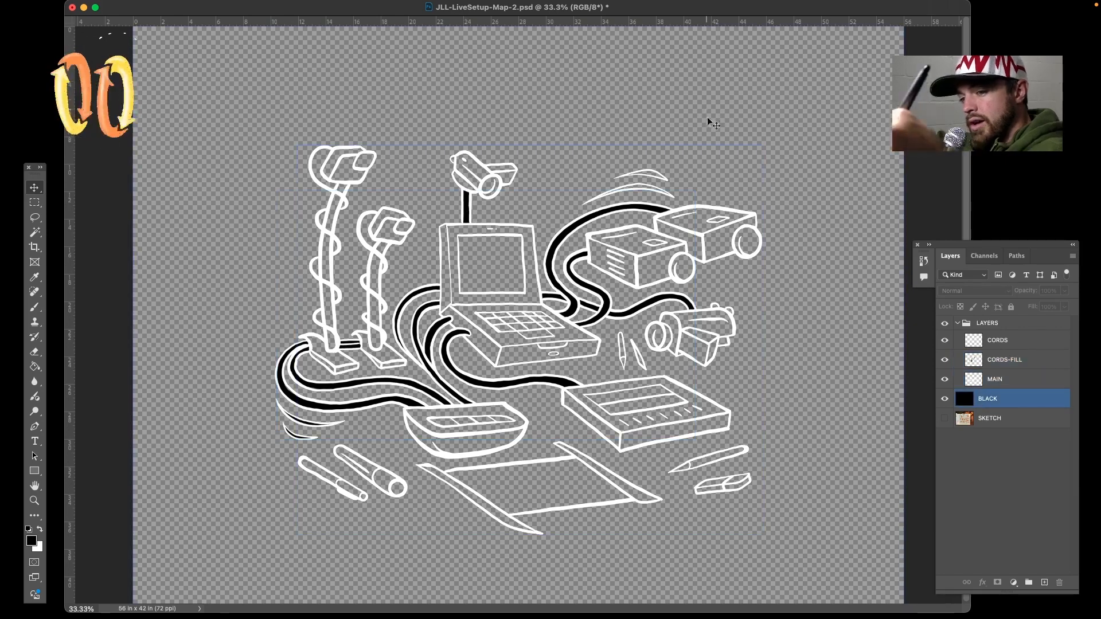
pyautogui.click(1000, 340)
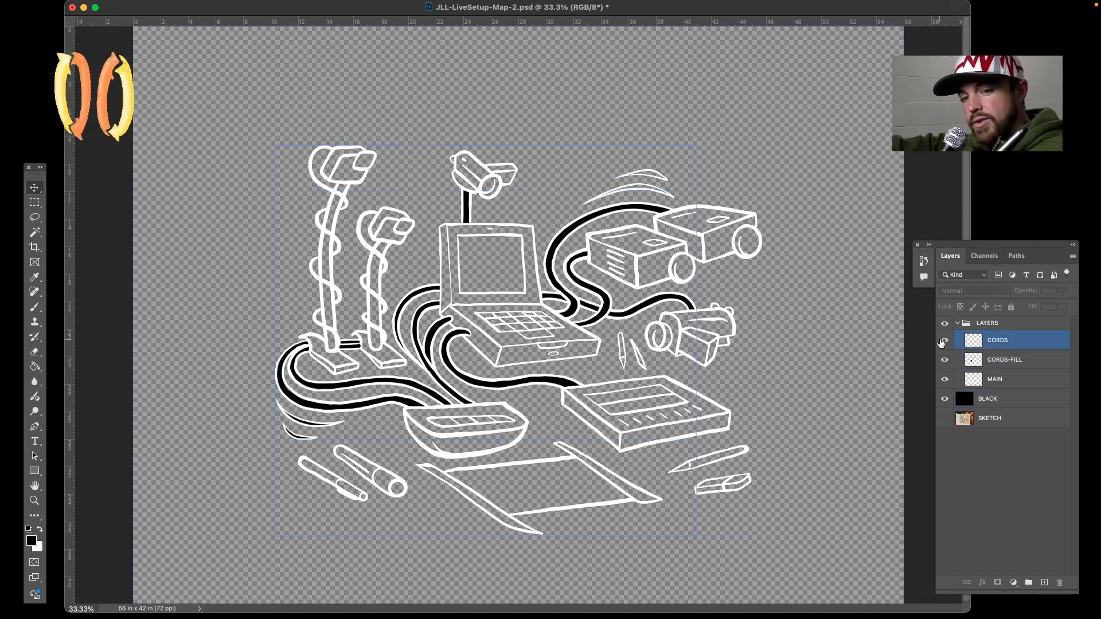
pyautogui.click(945, 340)
pyautogui.click(945, 360)
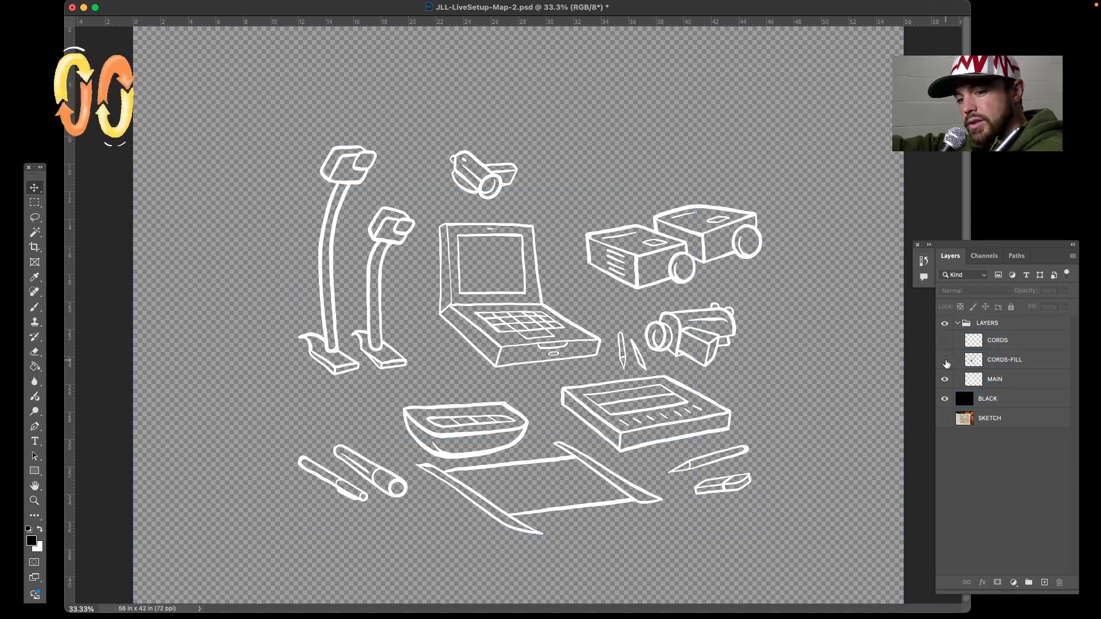
pyautogui.click(961, 380)
pyautogui.click(945, 380)
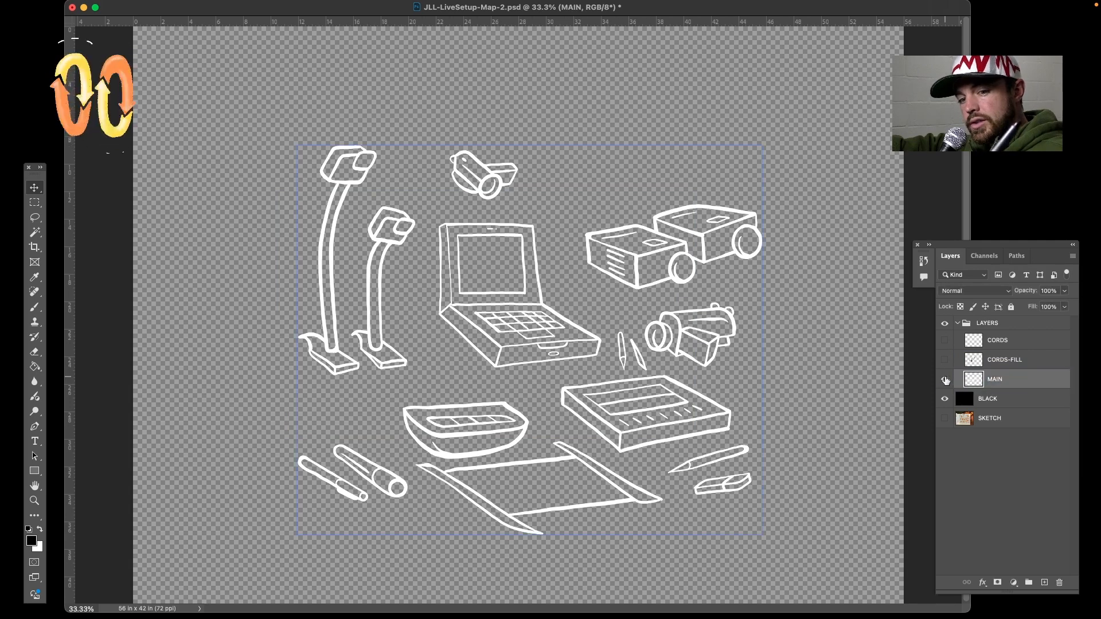
pyautogui.click(945, 380)
# Create a new layer directly below MAIN inside the LAYERS group, name it MAIN-FILL, and save the document
pyautogui.click(984, 399)
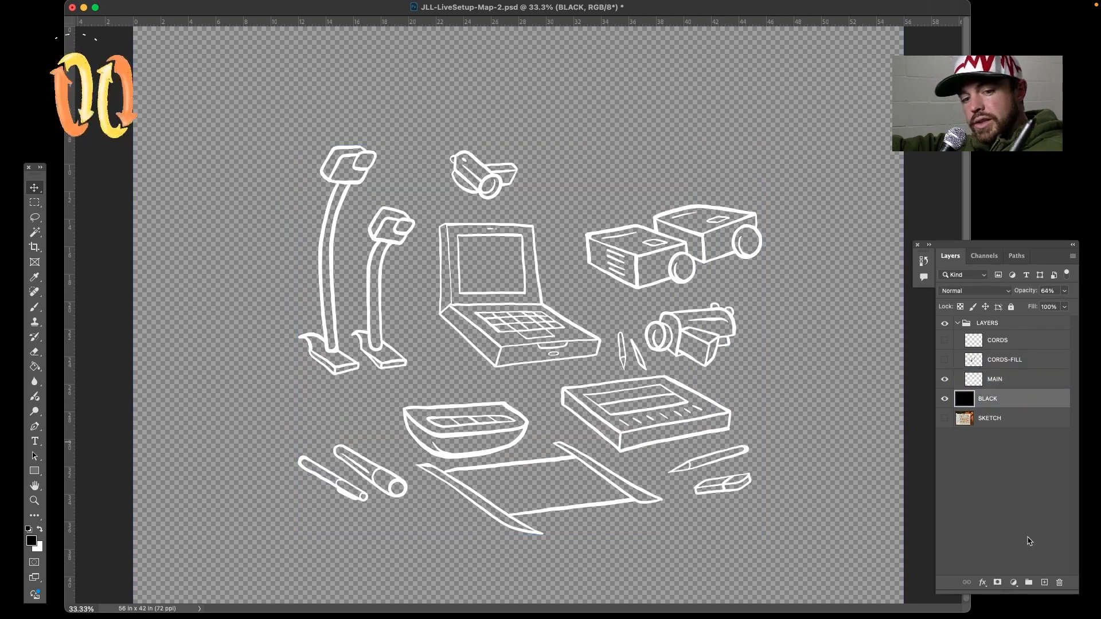
pyautogui.click(1042, 584)
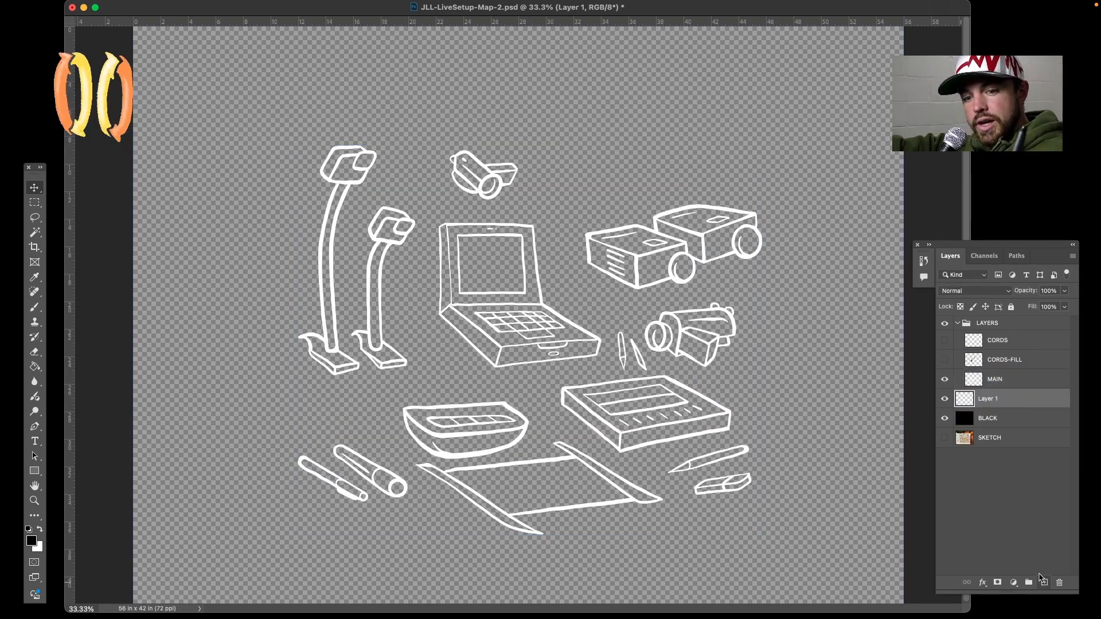
pyautogui.doubleClick(988, 399)
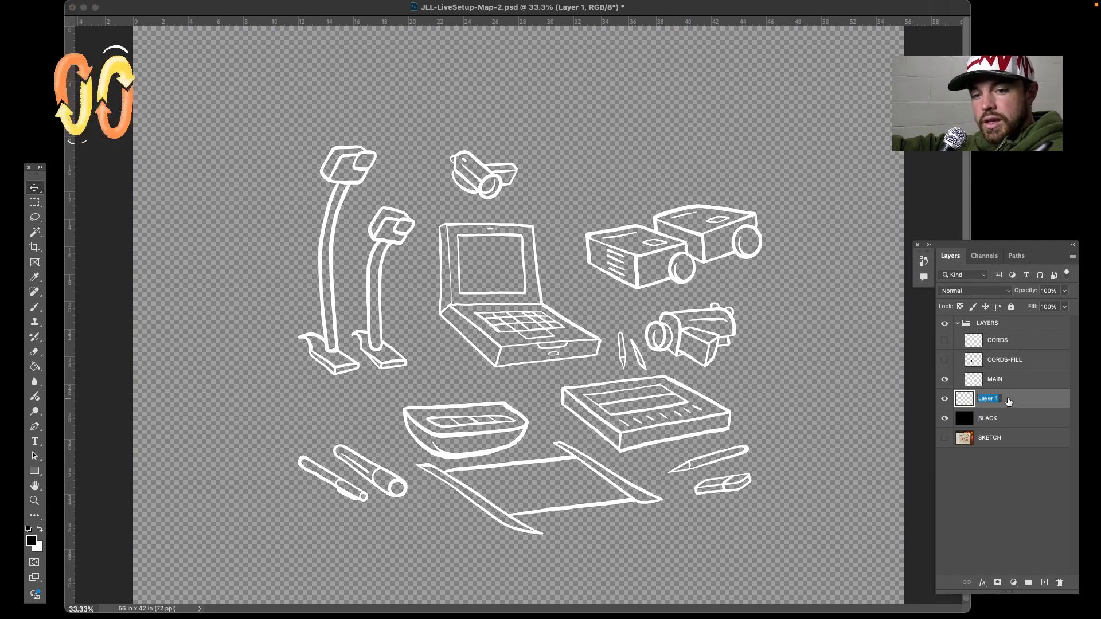
pyautogui.moveTo(1008, 402); pyautogui.dragTo(1020, 387)
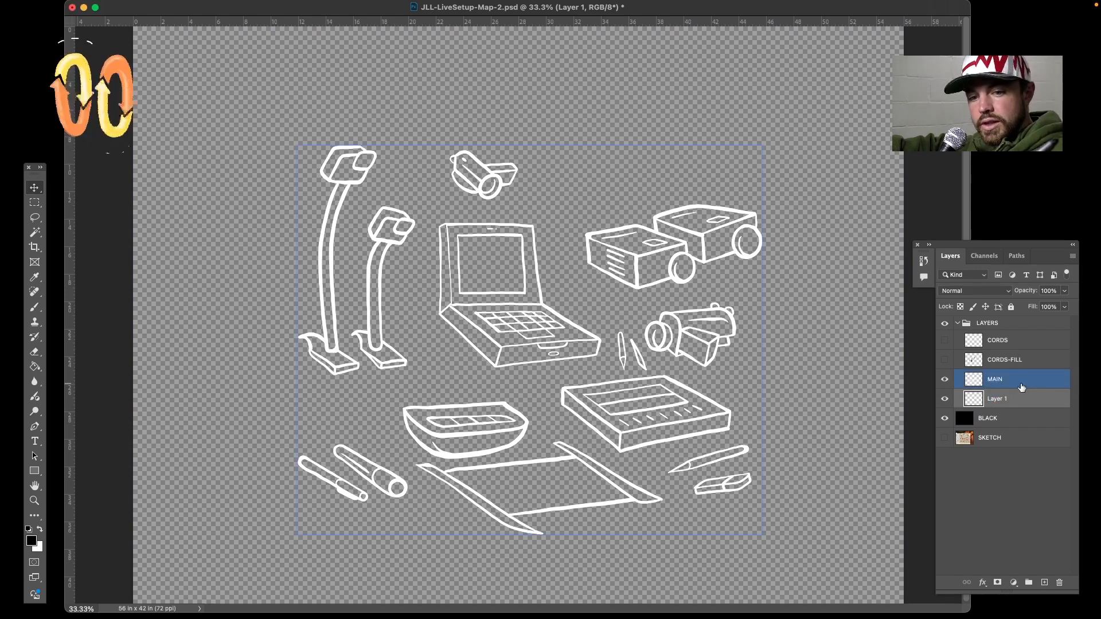
pyautogui.doubleClick(996, 399)
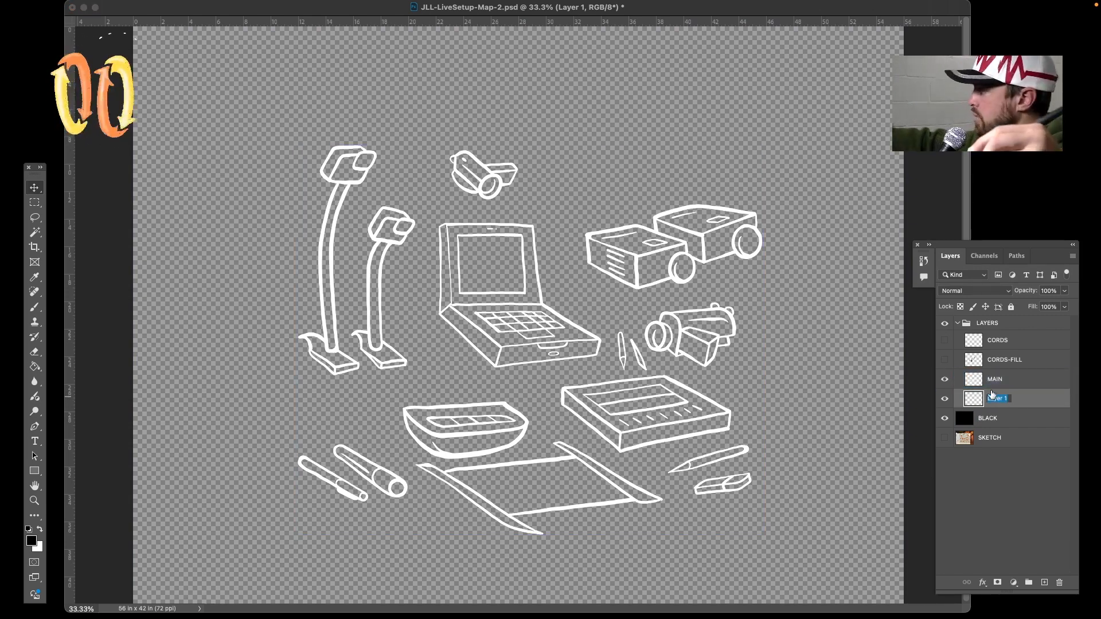
pyautogui.write('MAIN-FILL')
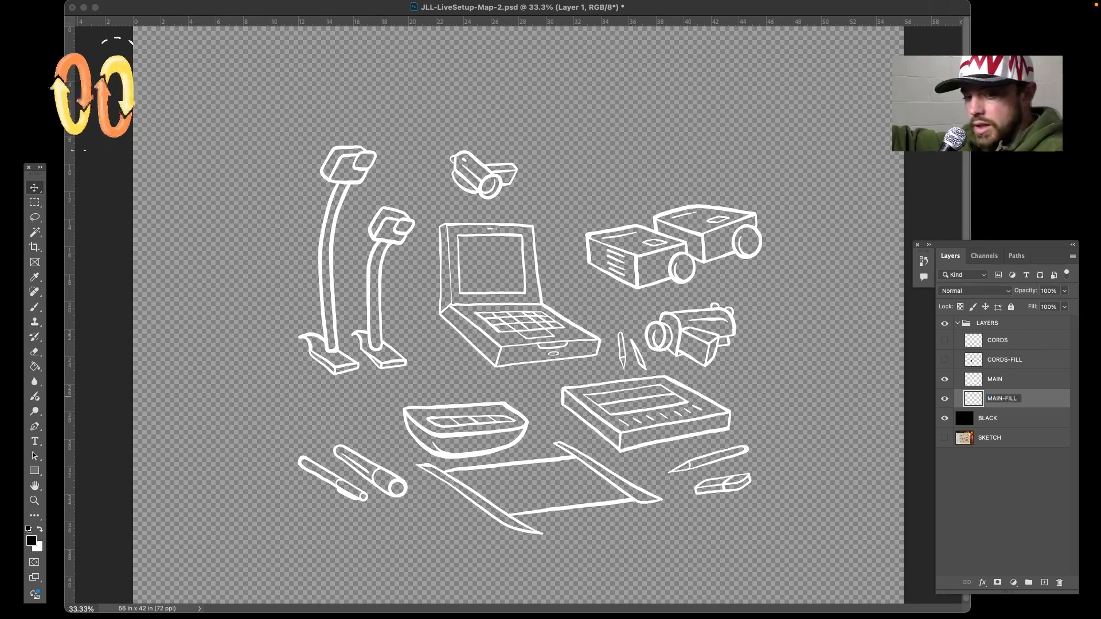
pyautogui.press('Return')
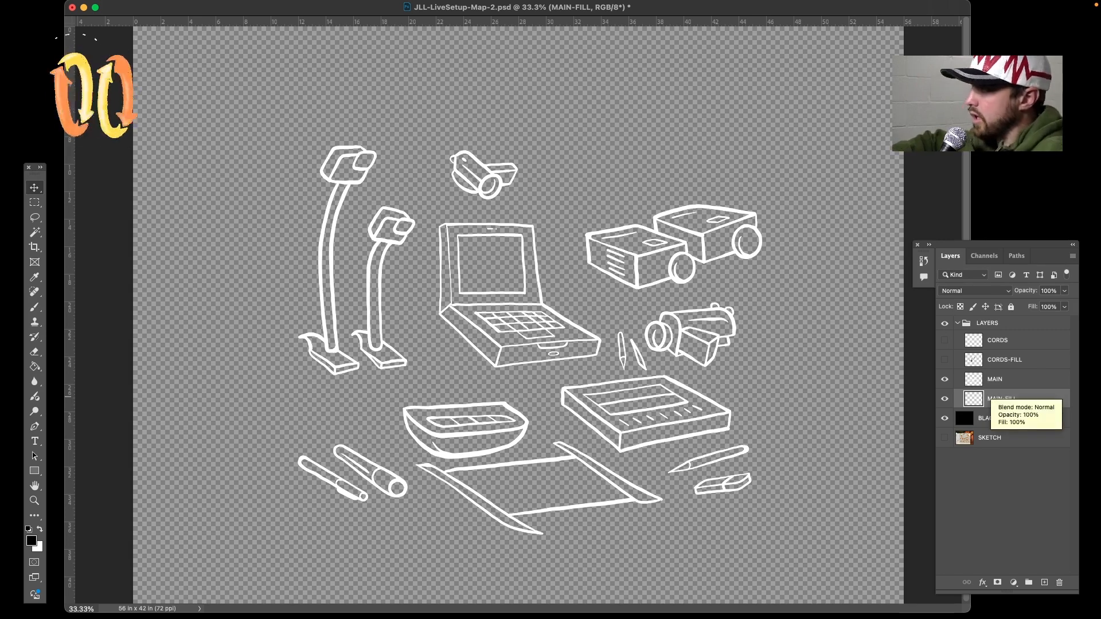
pyautogui.press('super+s')
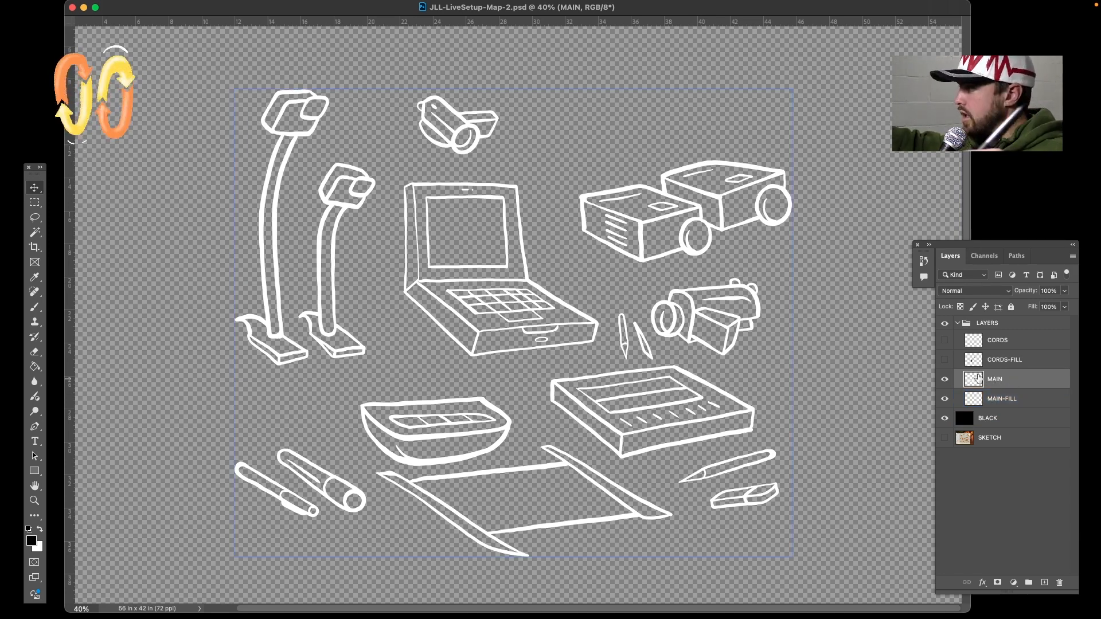
# Show the CORDS layer and briefly hide MAIN to examine the open-ended cord lines, restoring MAIN and hiding CORDS again
pyautogui.press('w')
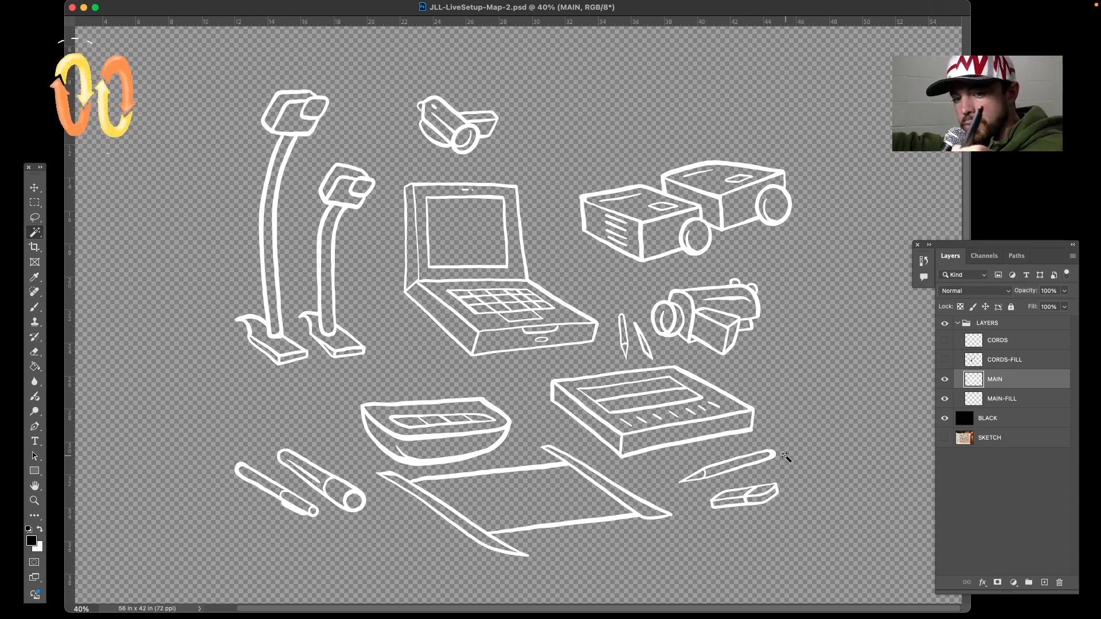
pyautogui.click(981, 344)
pyautogui.click(944, 341)
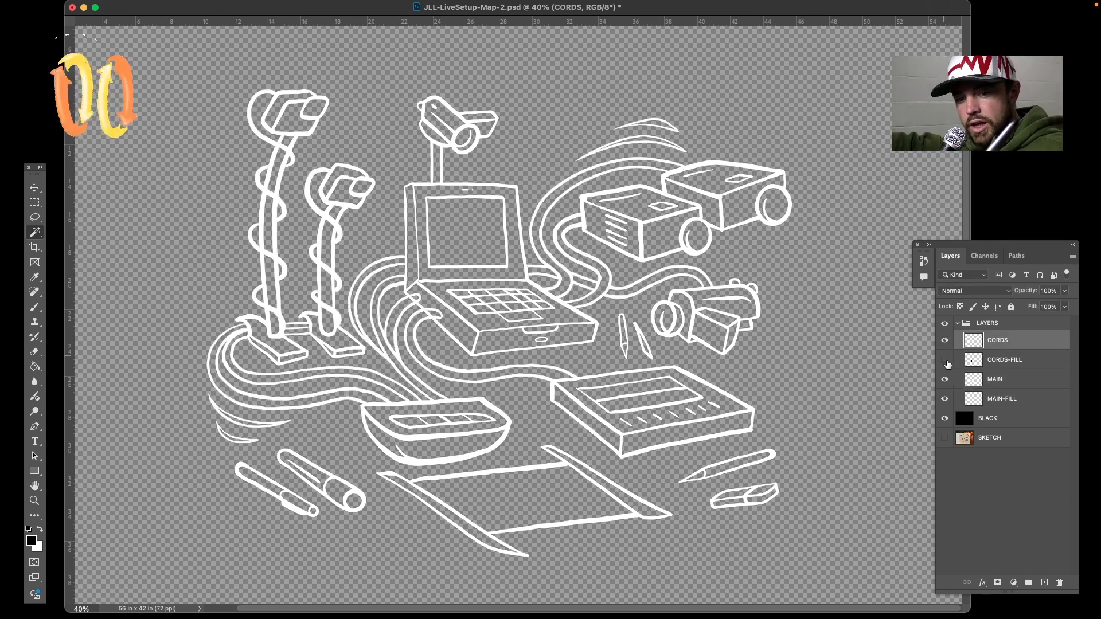
pyautogui.click(945, 379)
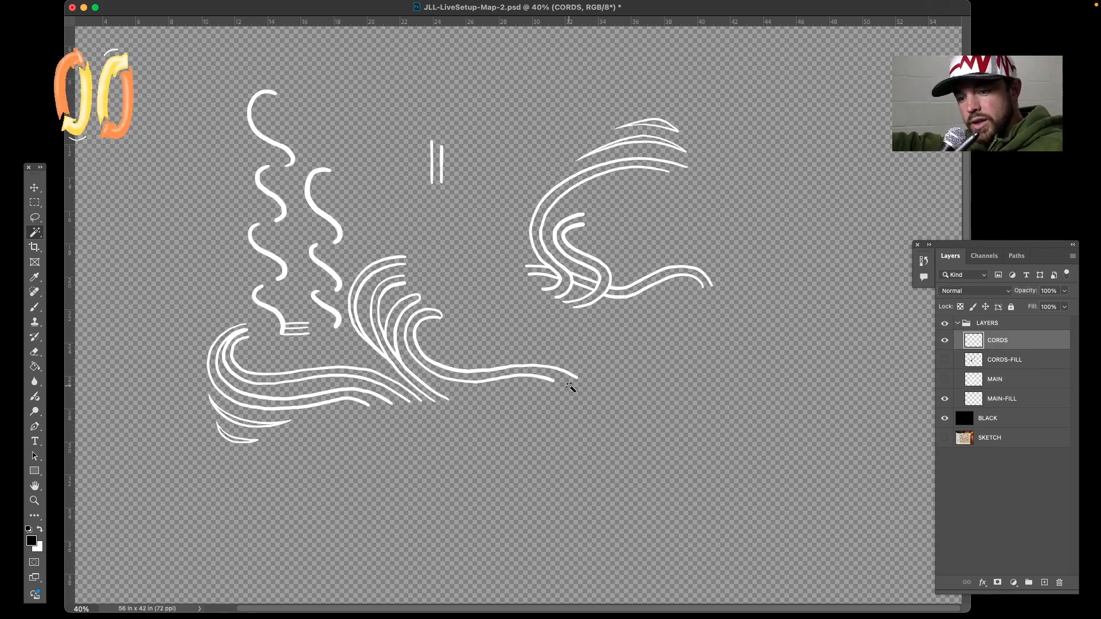
pyautogui.click(944, 379)
pyautogui.click(944, 340)
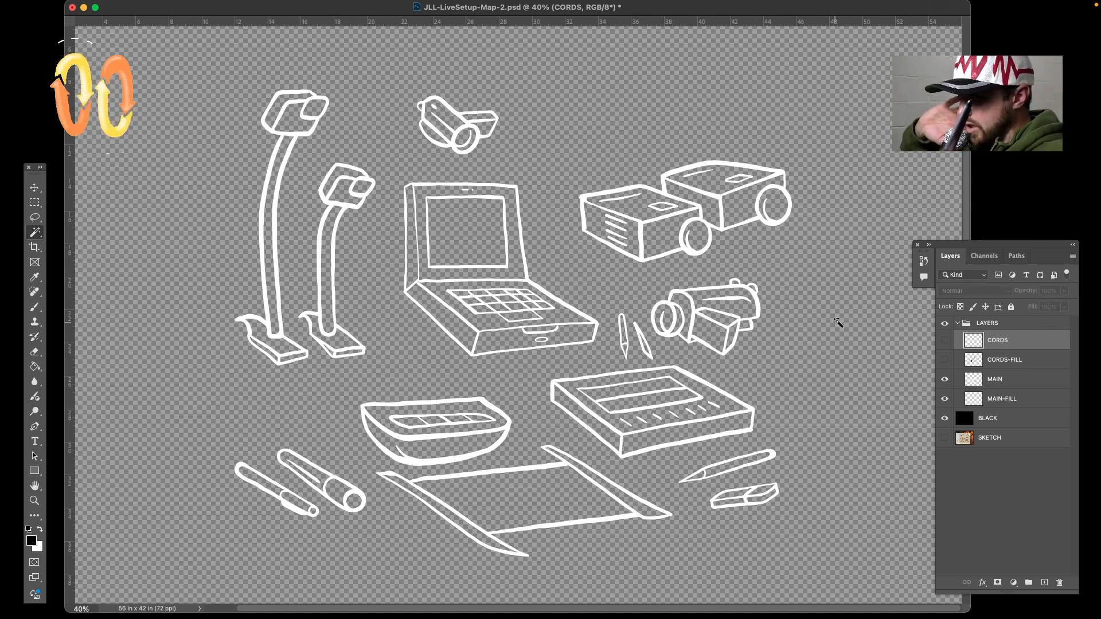
# On the MAIN layer, select the empty area surrounding all the drawn objects with the Magic Wand
pyautogui.click(584, 105)
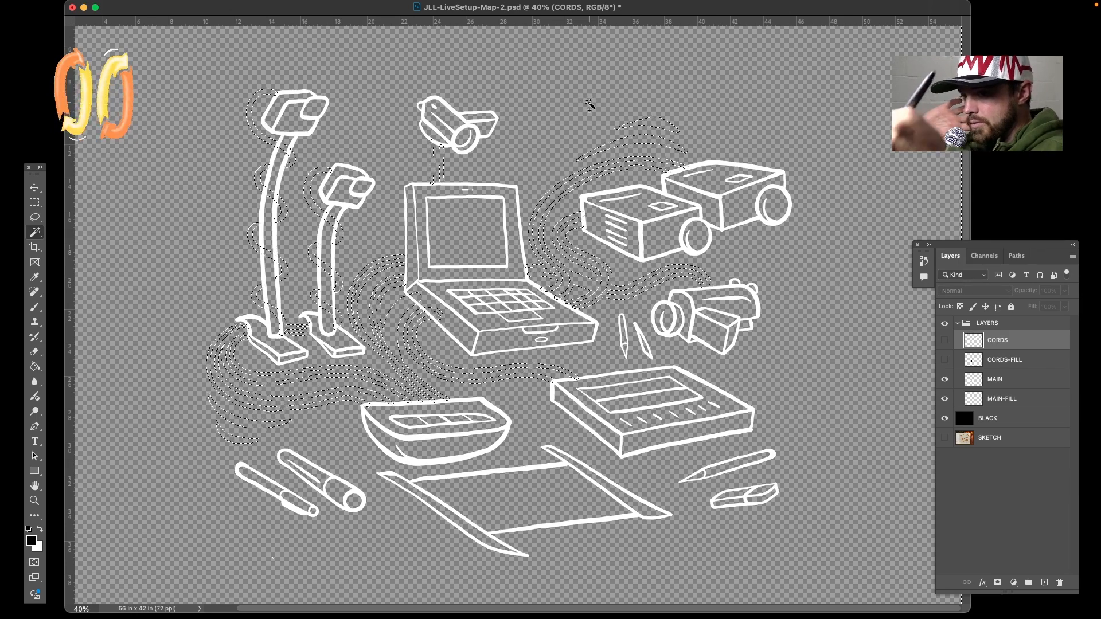
pyautogui.hotkey('ctrl', 'd')
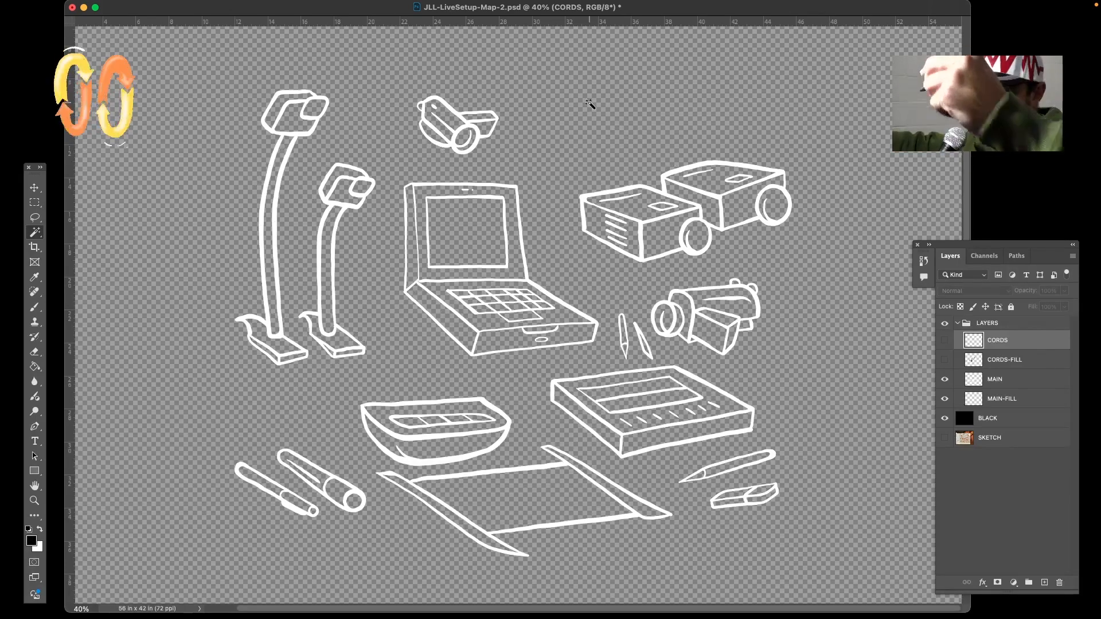
pyautogui.click(1007, 383)
pyautogui.click(585, 122)
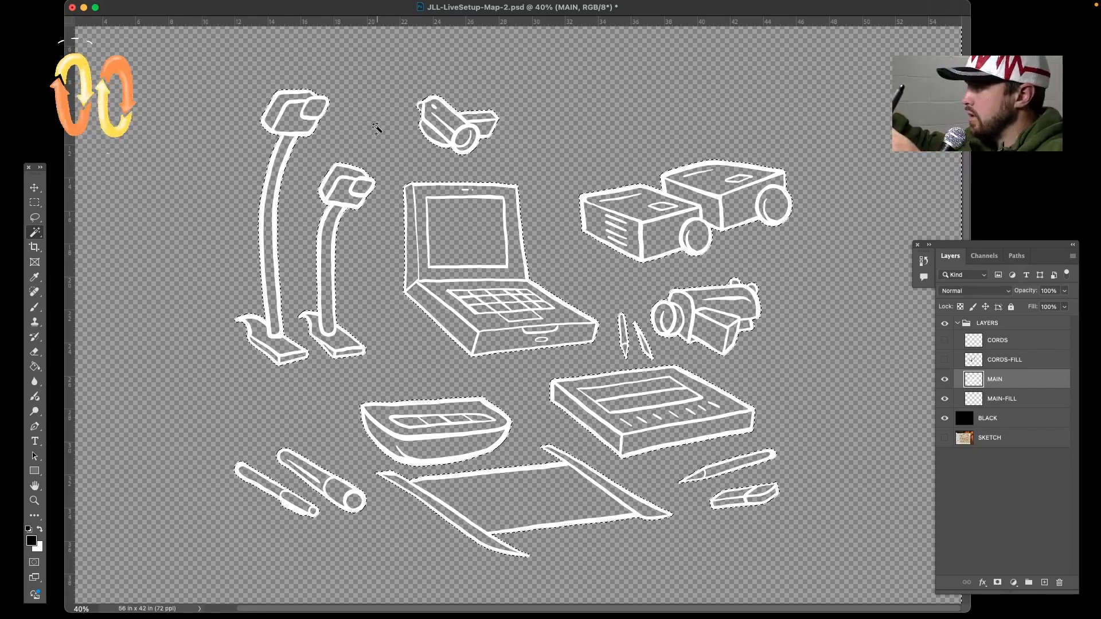
# Expand the selection of the surrounding area by 2 pixels
pyautogui.press('v')
pyautogui.click(256, 6)
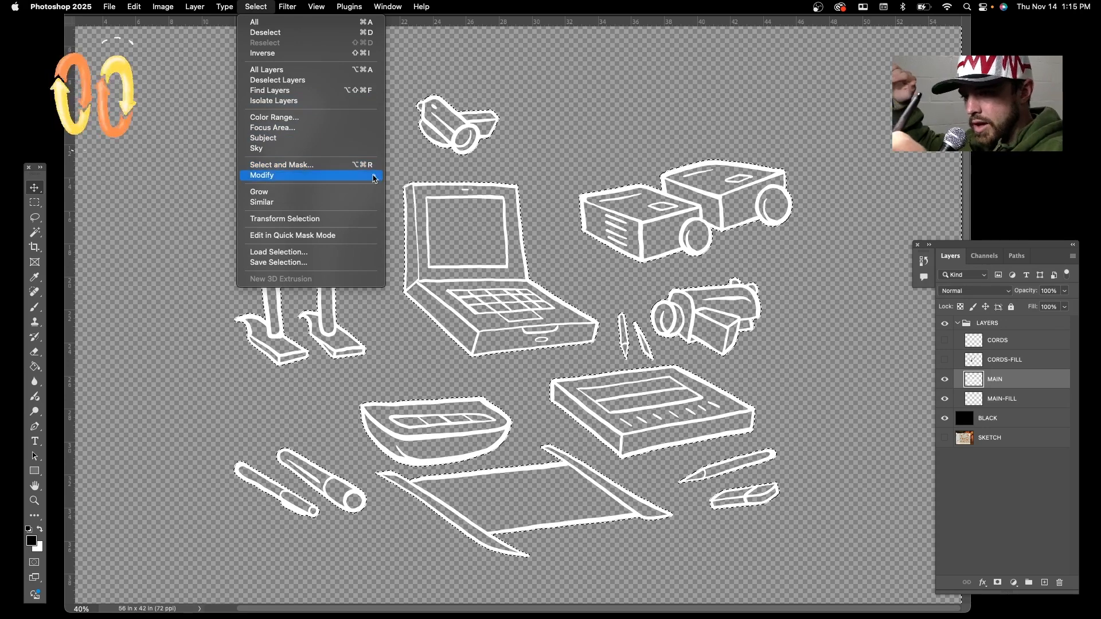
pyautogui.moveTo(367, 175)
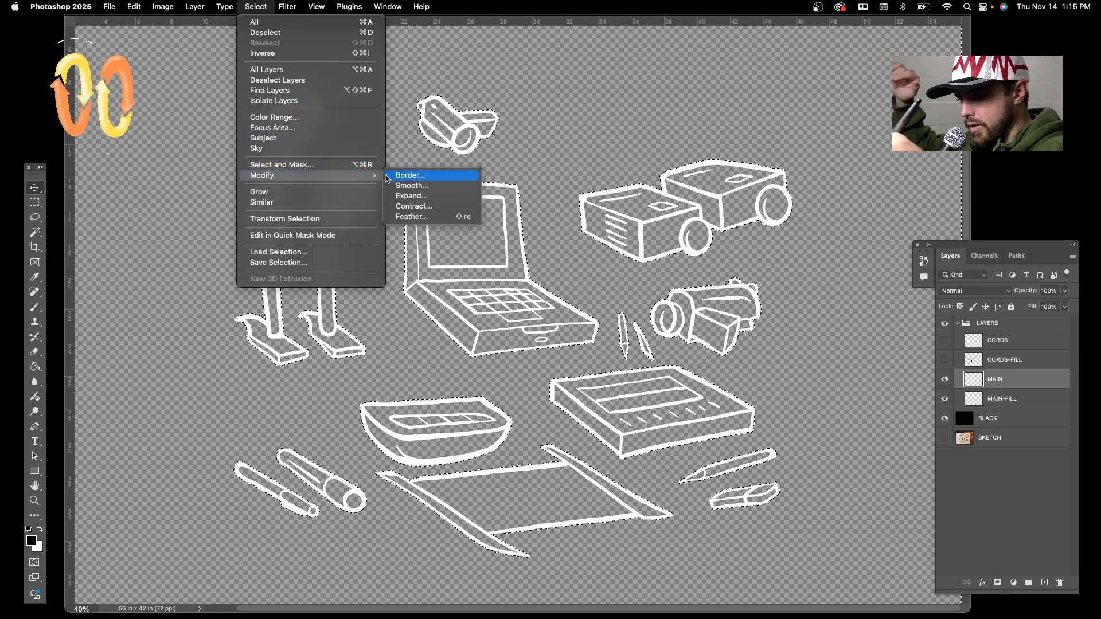
pyautogui.click(418, 196)
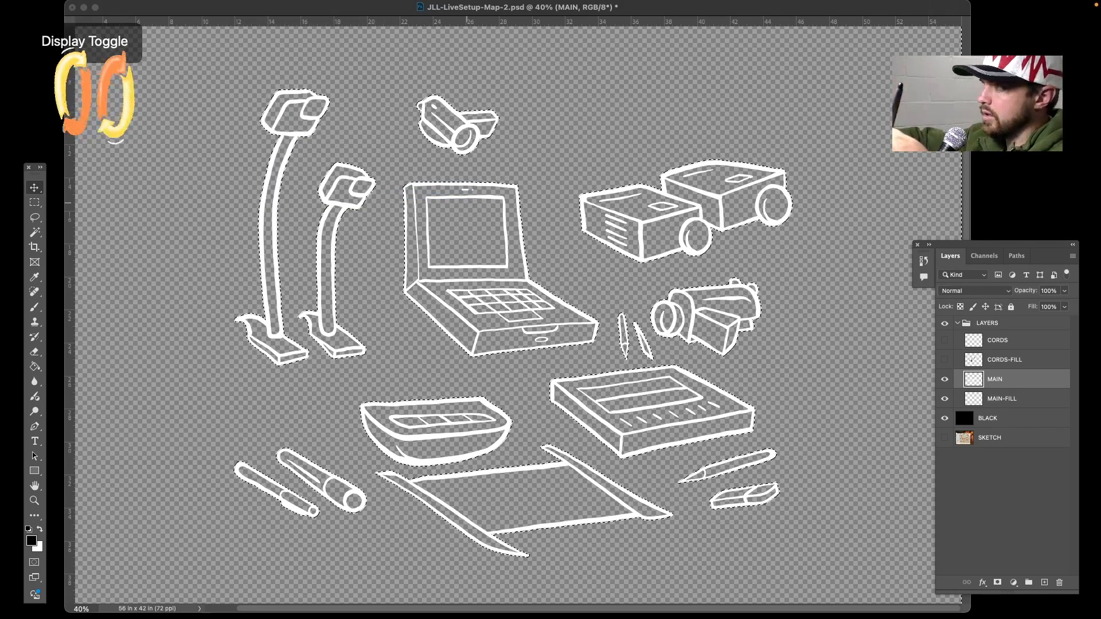
pyautogui.moveTo(305, 299); pyautogui.dragTo(243, 396)
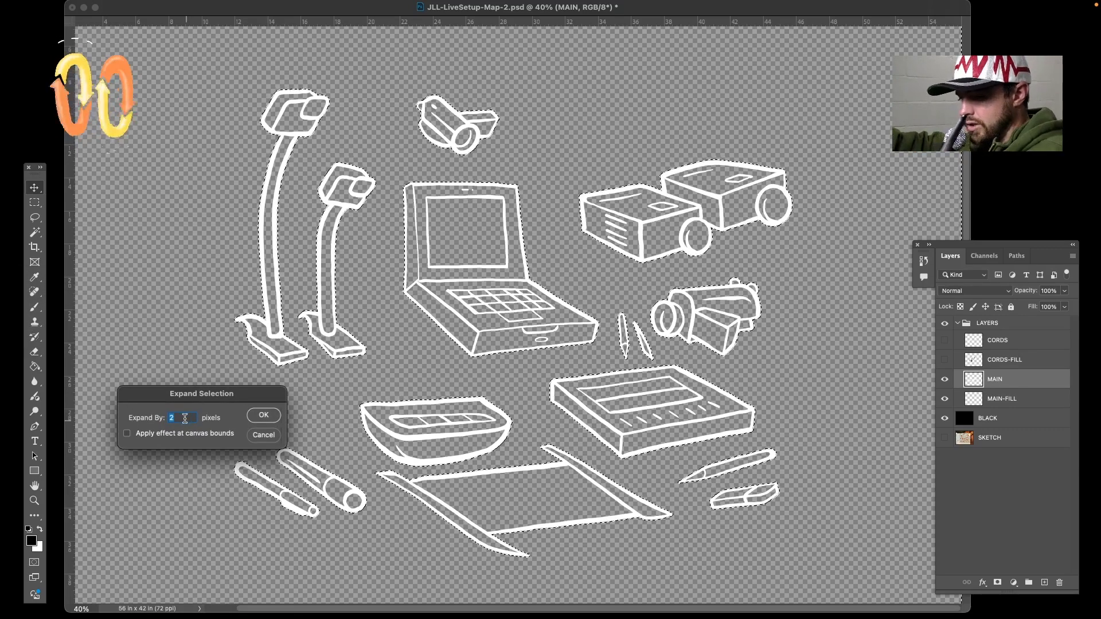
pyautogui.click(268, 415)
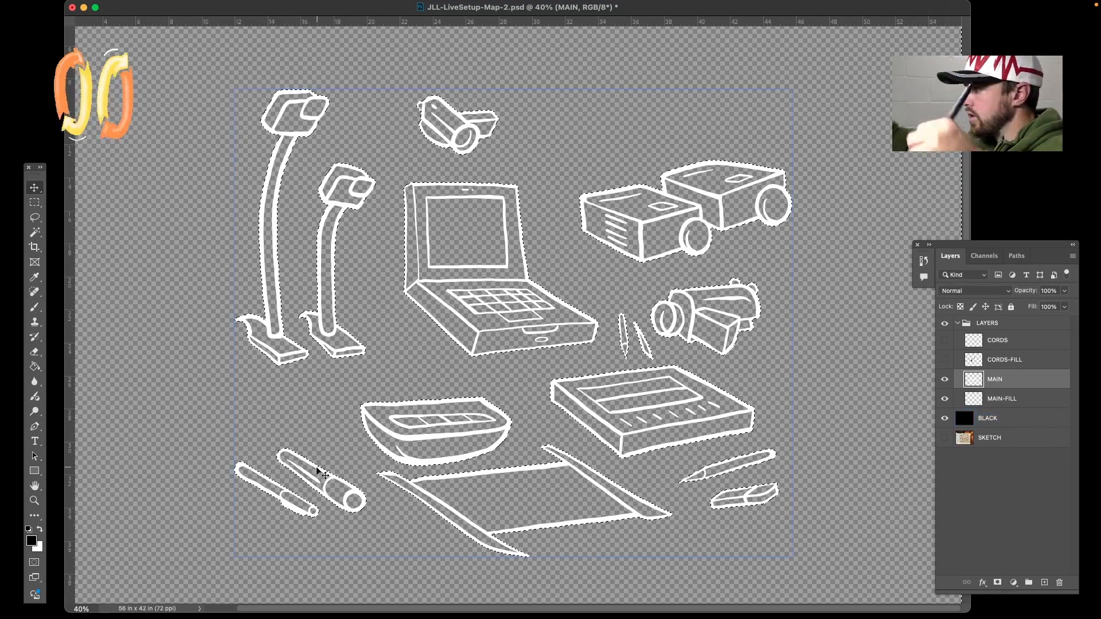
# Examine the expanded selection's edge along the white outlines, and invert the selection to cover the drawn objects
pyautogui.scroll(4, 317, 470)
pyautogui.scroll(8, 317, 470)
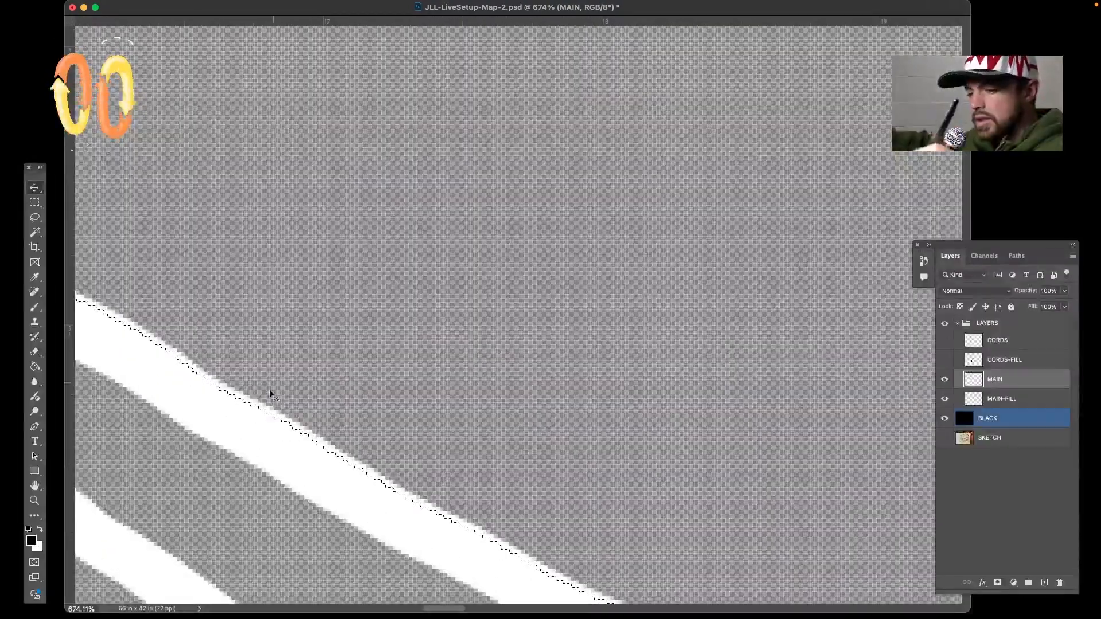
pyautogui.moveTo(304, 380); pyautogui.dragTo(461, 296)
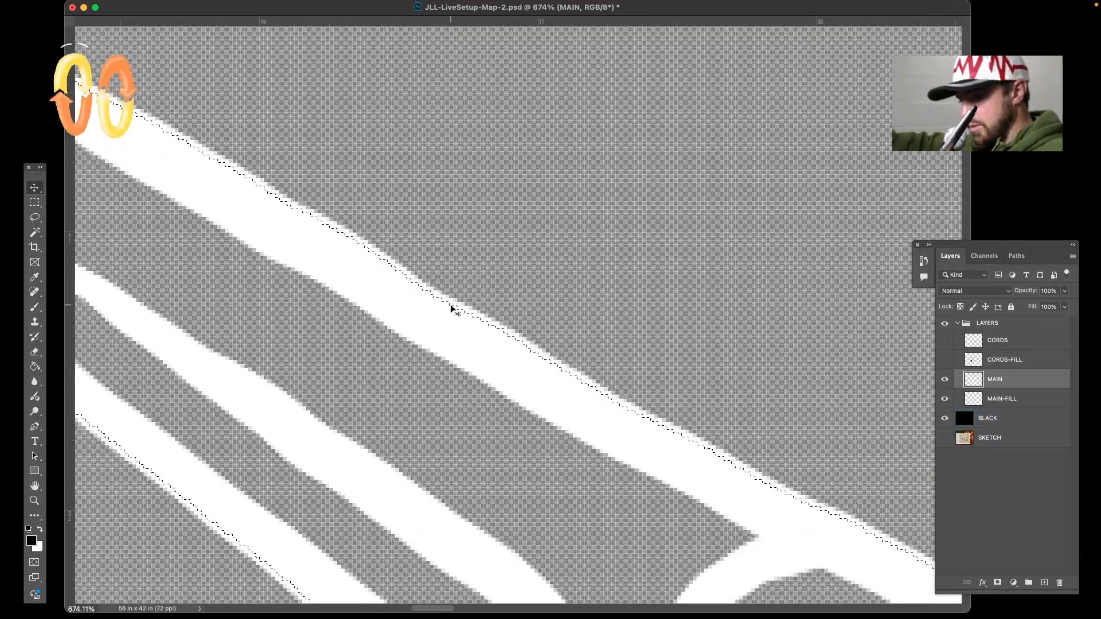
pyautogui.scroll(-8, 487, 277)
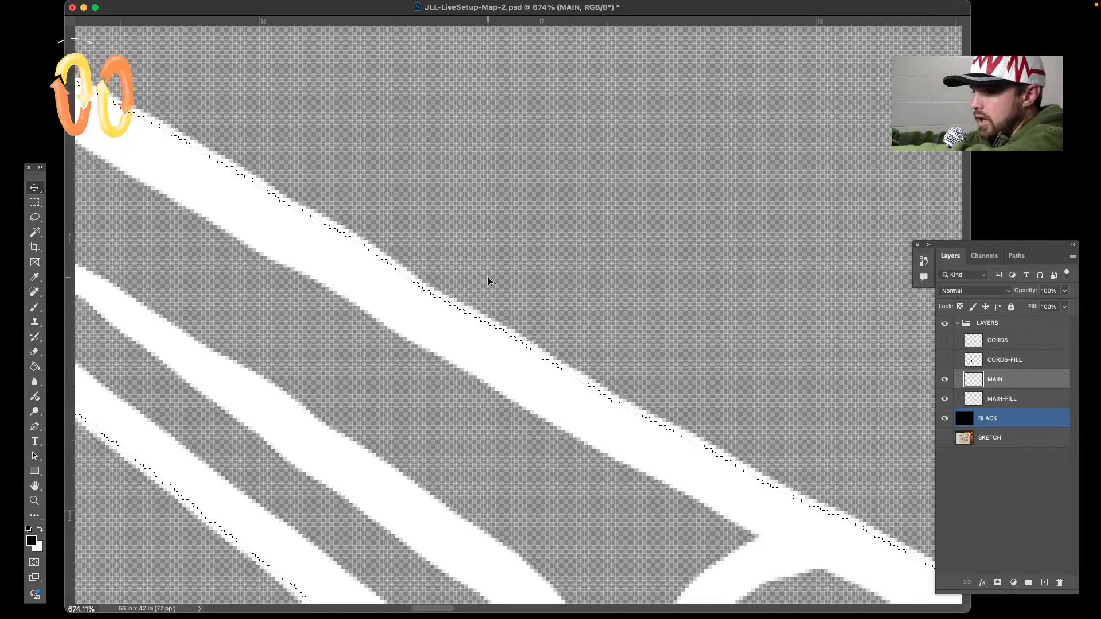
pyautogui.scroll(-6, 487, 278)
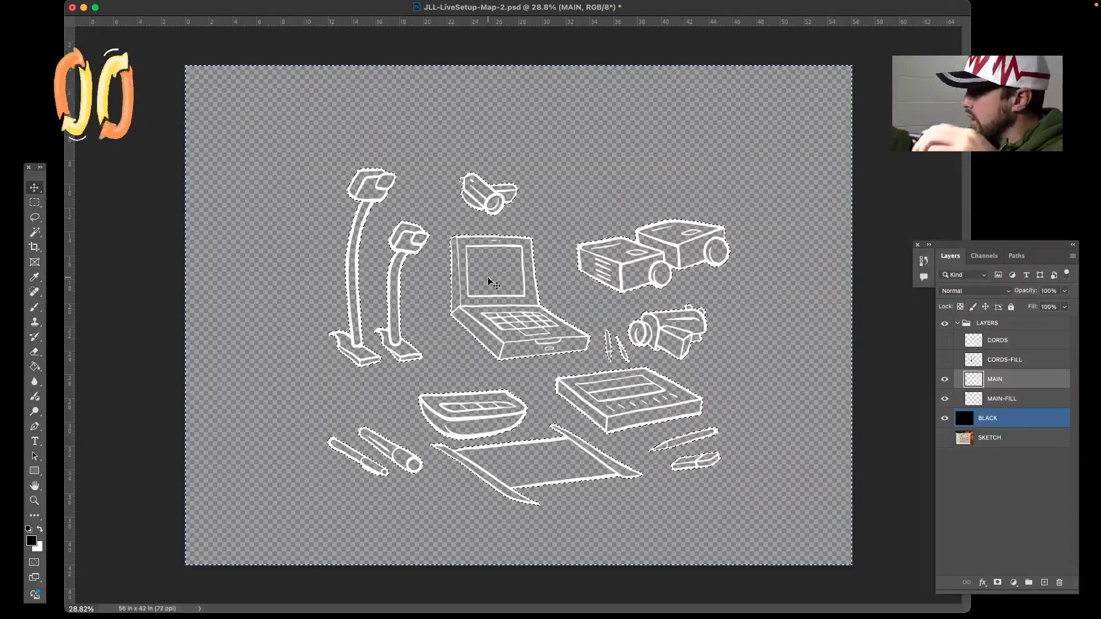
pyautogui.press('super+shift+i')
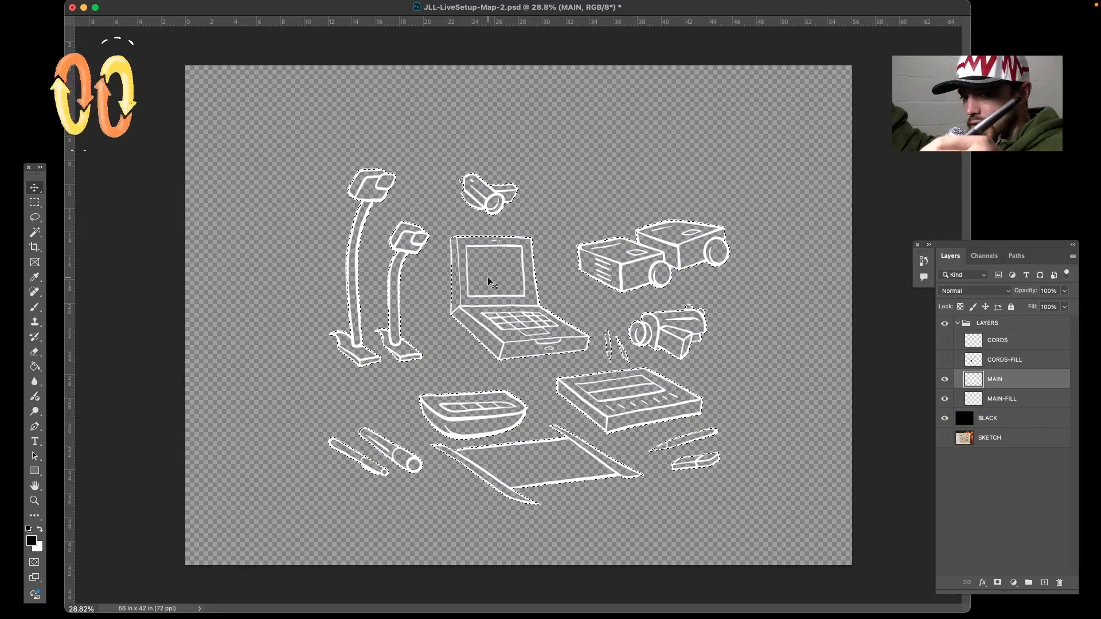
# Fill the selection on the MAIN-FILL layer with the black foreground color at 100% opacity in Normal mode, and deselect
pyautogui.click(1016, 404)
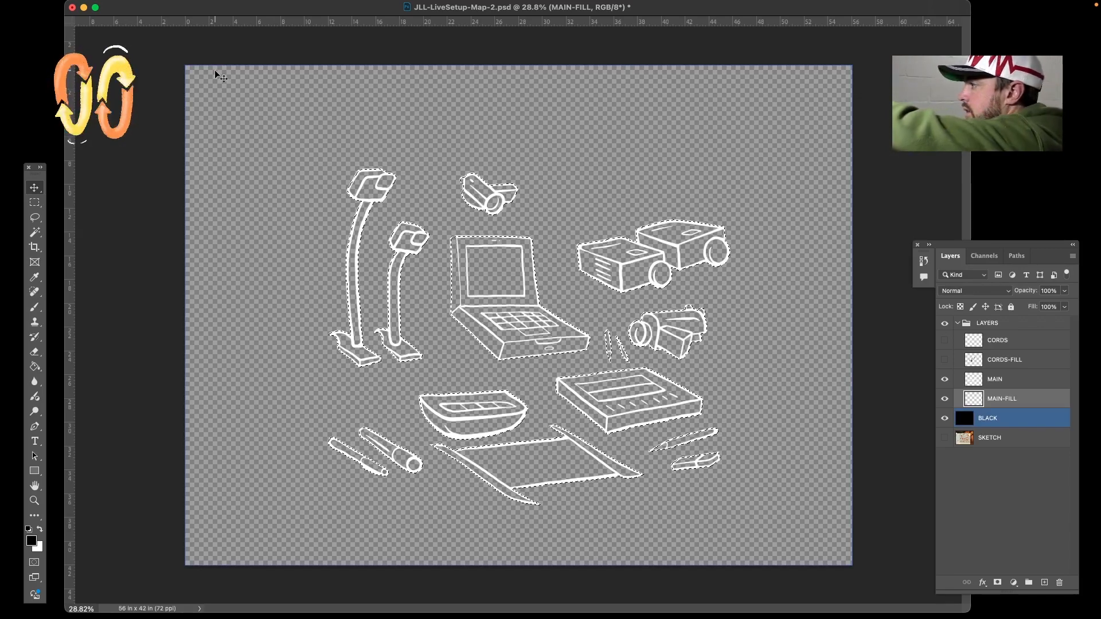
pyautogui.press('i')
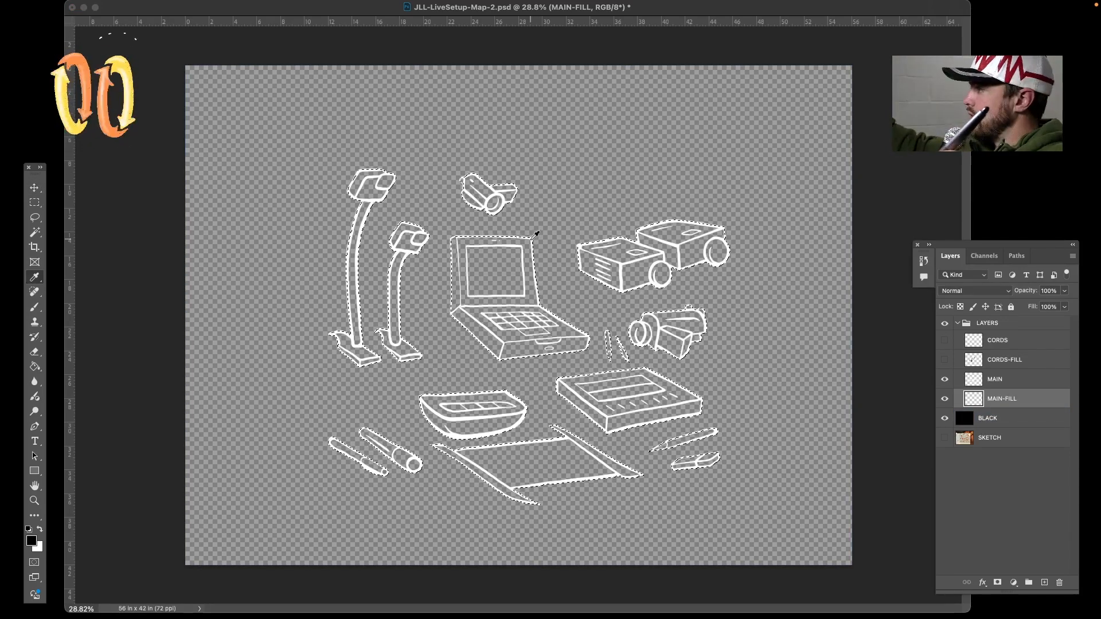
pyautogui.hotkey('shift', 'BackSpace')
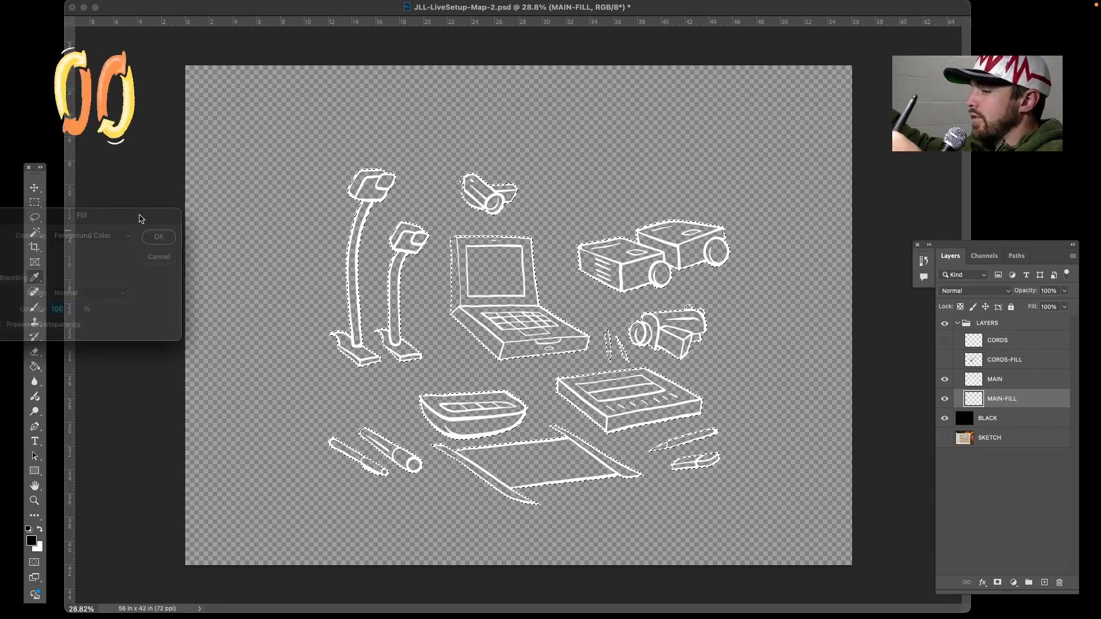
pyautogui.moveTo(326, 208); pyautogui.dragTo(262, 200)
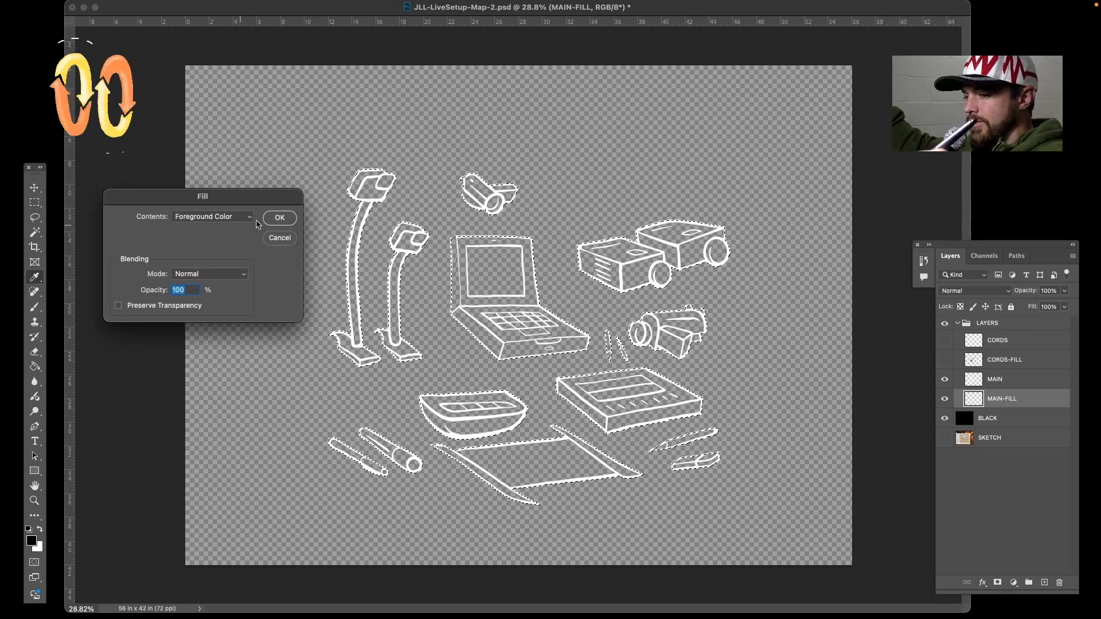
pyautogui.click(290, 219)
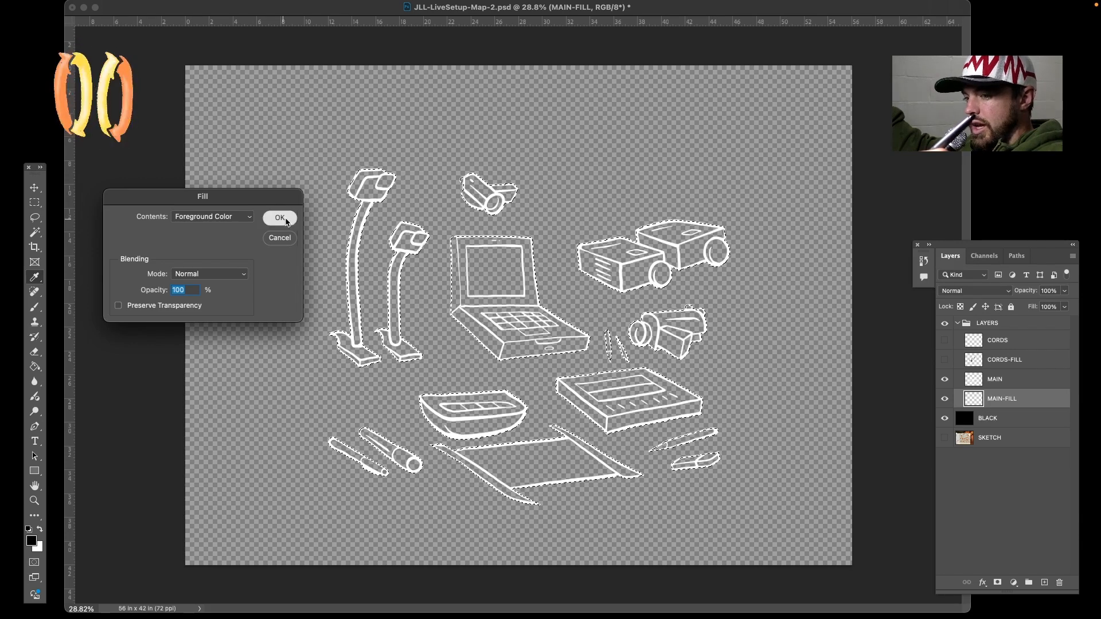
pyautogui.press('super+d')
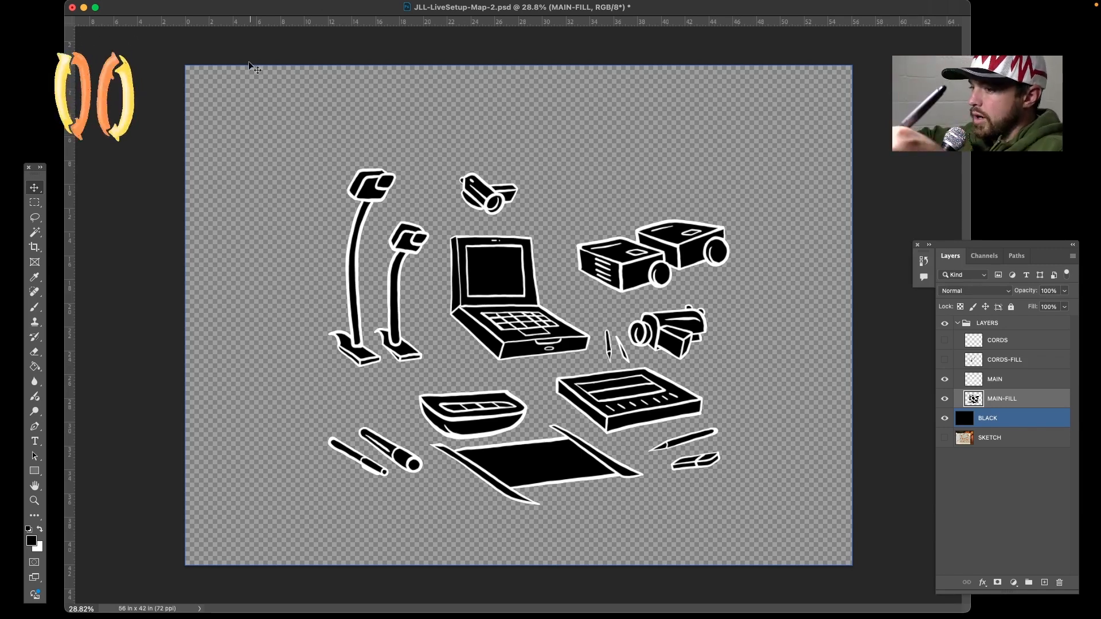
pyautogui.moveTo(217, 3)
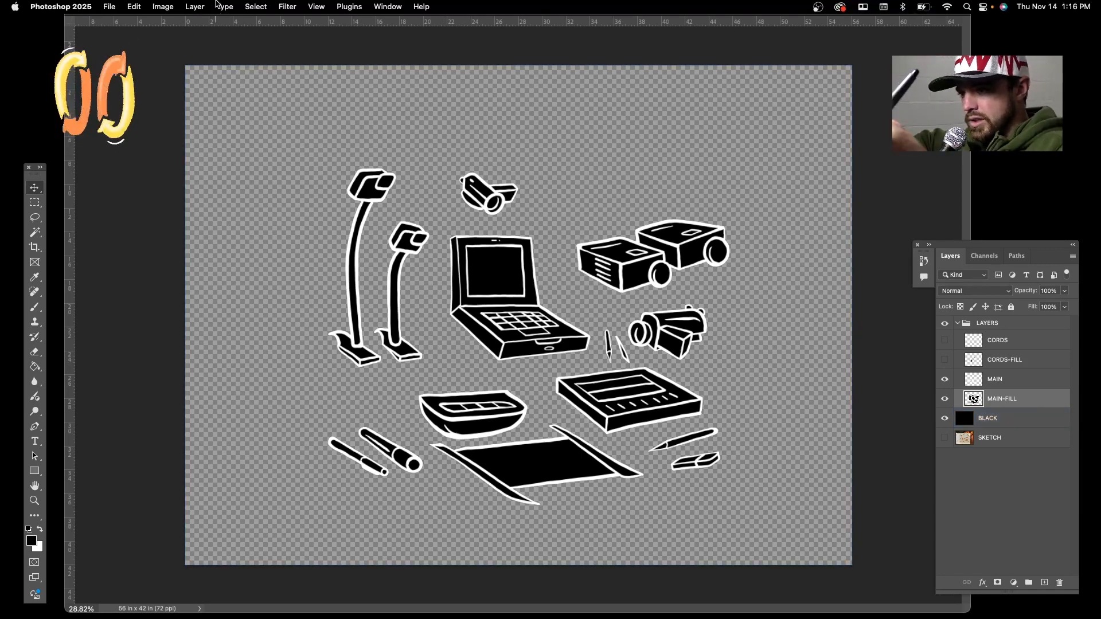
pyautogui.click(134, 6)
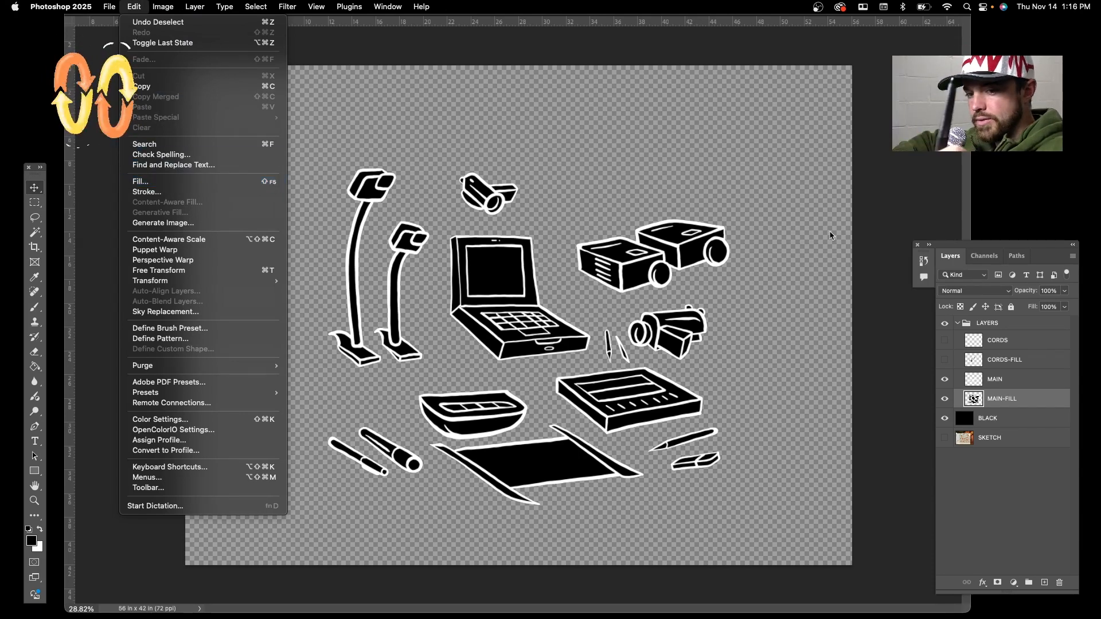
pyautogui.click(979, 525)
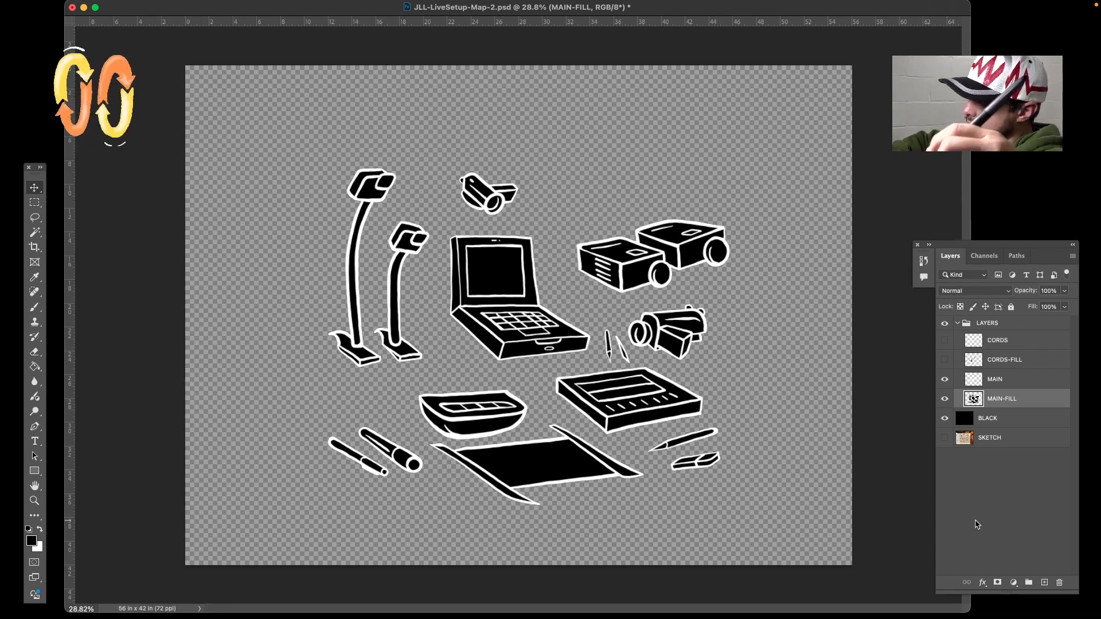
# Hide the MAIN line art to examine the black MAIN-FILL shapes on their own, and show MAIN again
pyautogui.click(944, 379)
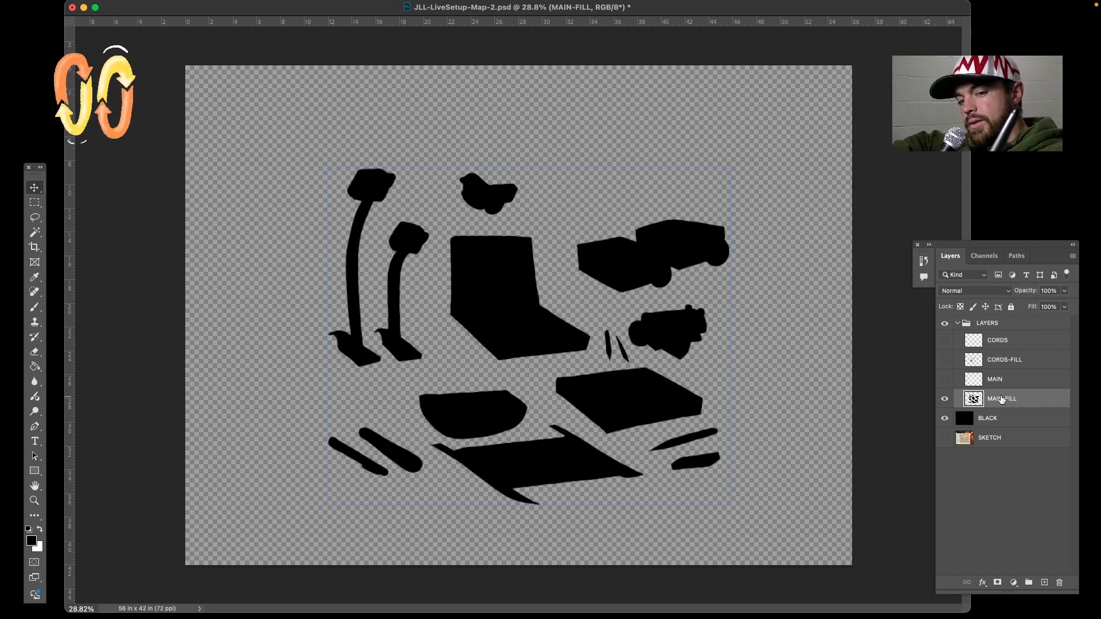
pyautogui.click(1003, 382)
pyautogui.click(945, 380)
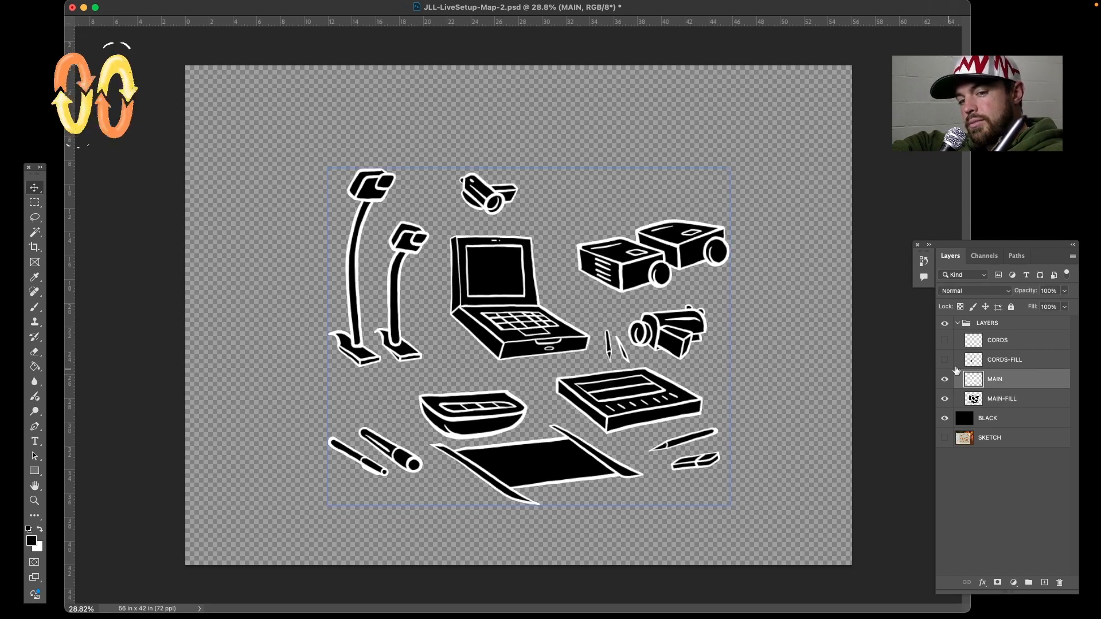
# Make the CORDS-FILL and CORDS layers visible
pyautogui.click(1010, 361)
pyautogui.click(950, 362)
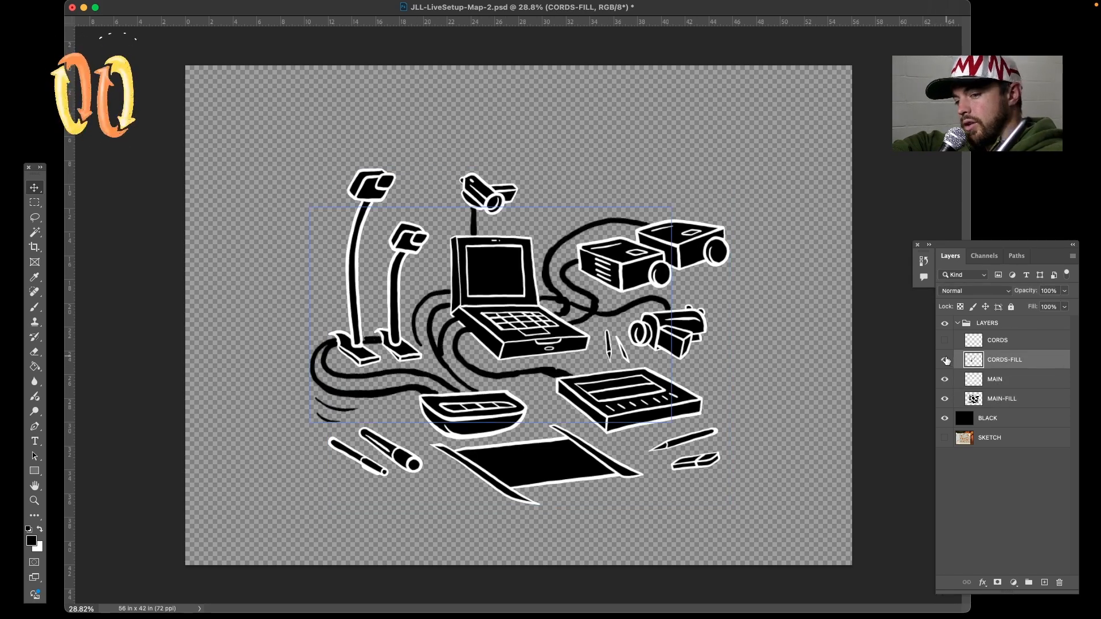
pyautogui.click(953, 346)
pyautogui.click(944, 342)
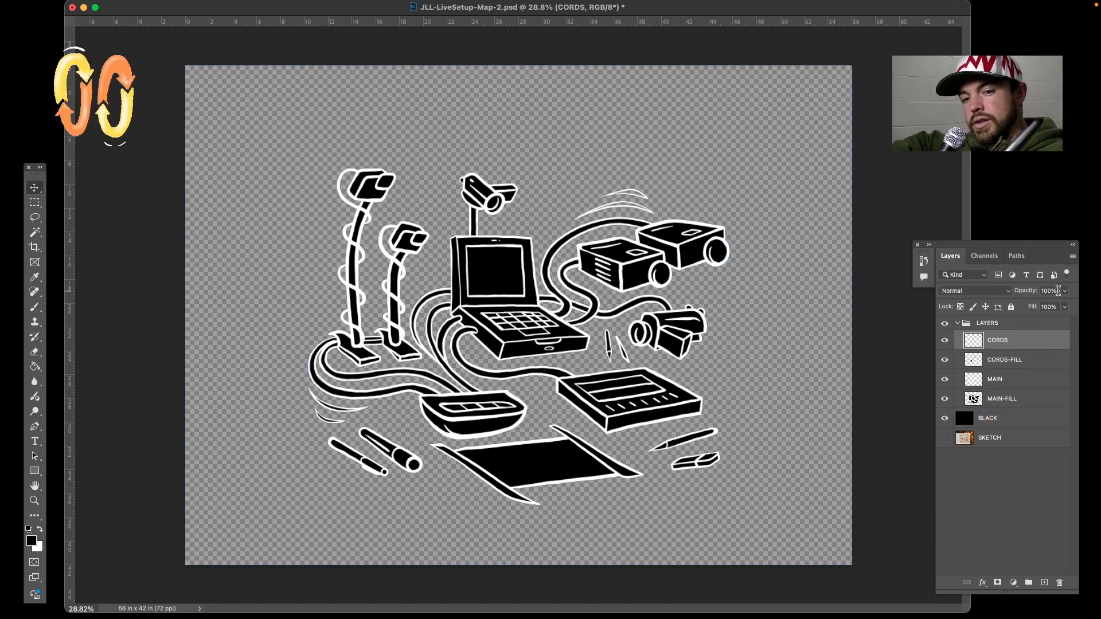
# Set the BLACK background layer's opacity to 100% and save the document
pyautogui.click(1008, 422)
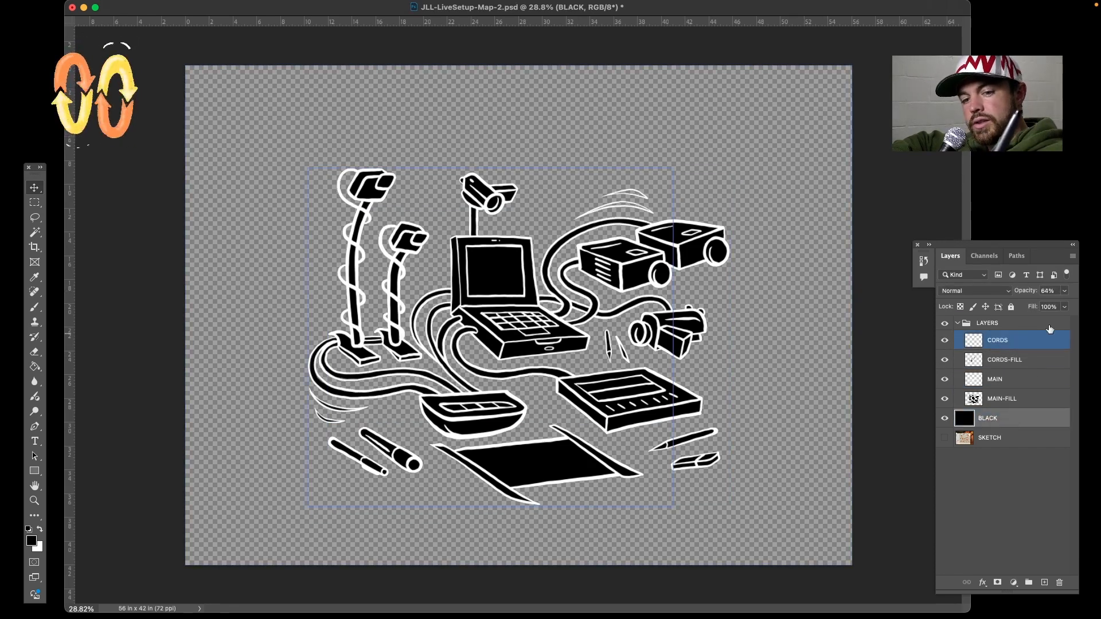
pyautogui.click(1066, 294)
pyautogui.moveTo(1051, 306); pyautogui.dragTo(1088, 308)
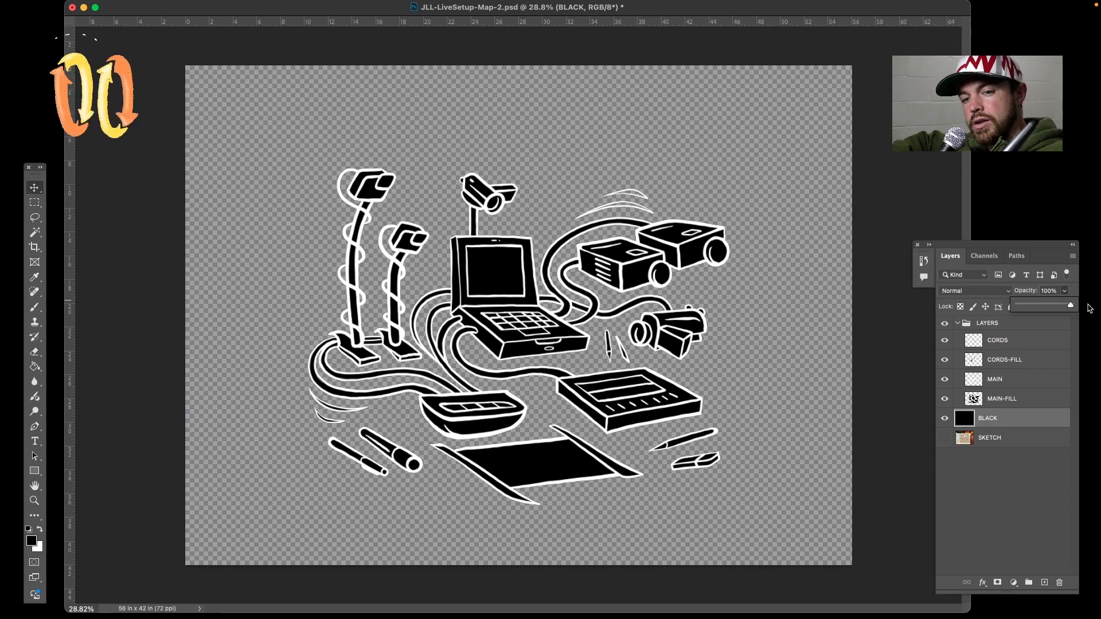
pyautogui.click(983, 523)
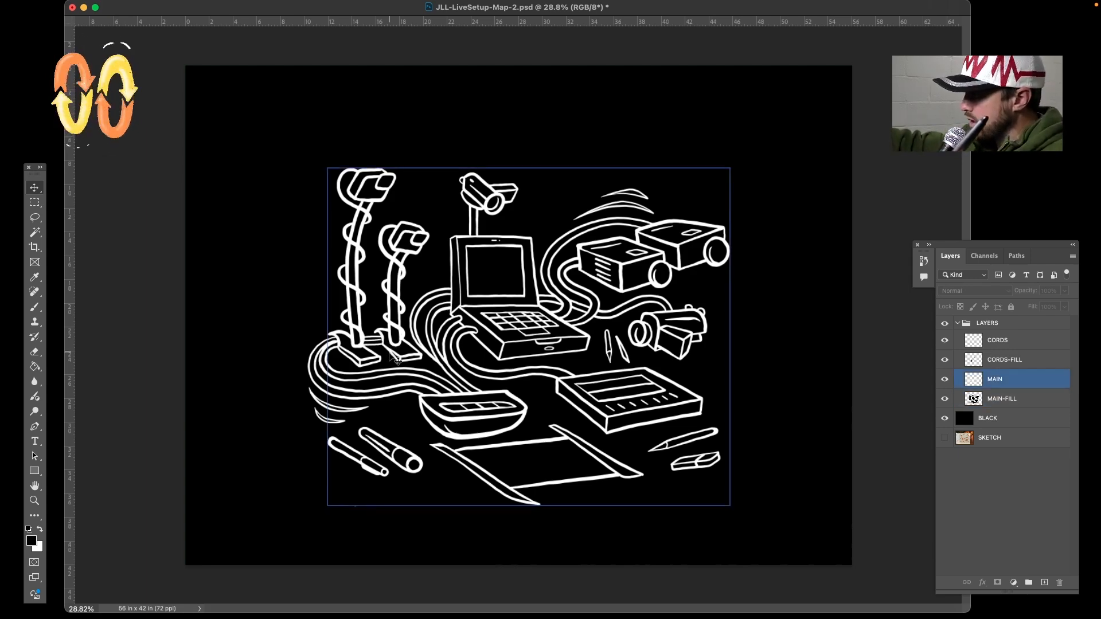
pyautogui.hotkey('ctrl', 's')
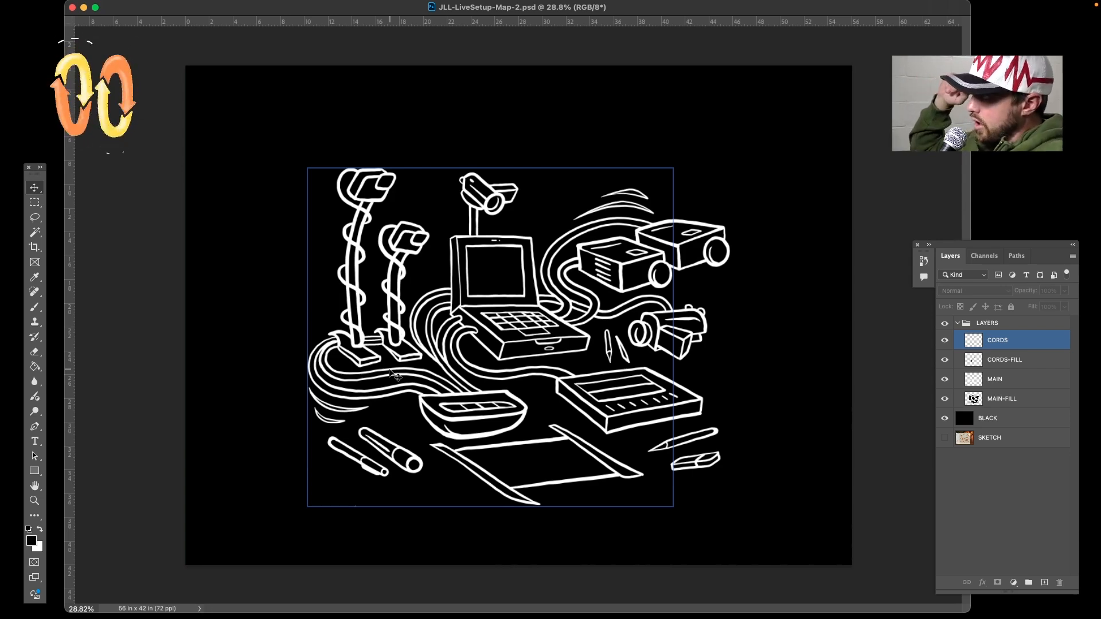
# Paste the white, yellow, orange, blue and black color palette and move it into the canvas's upper-left corner
pyautogui.hotkey('ctrl', 'v')
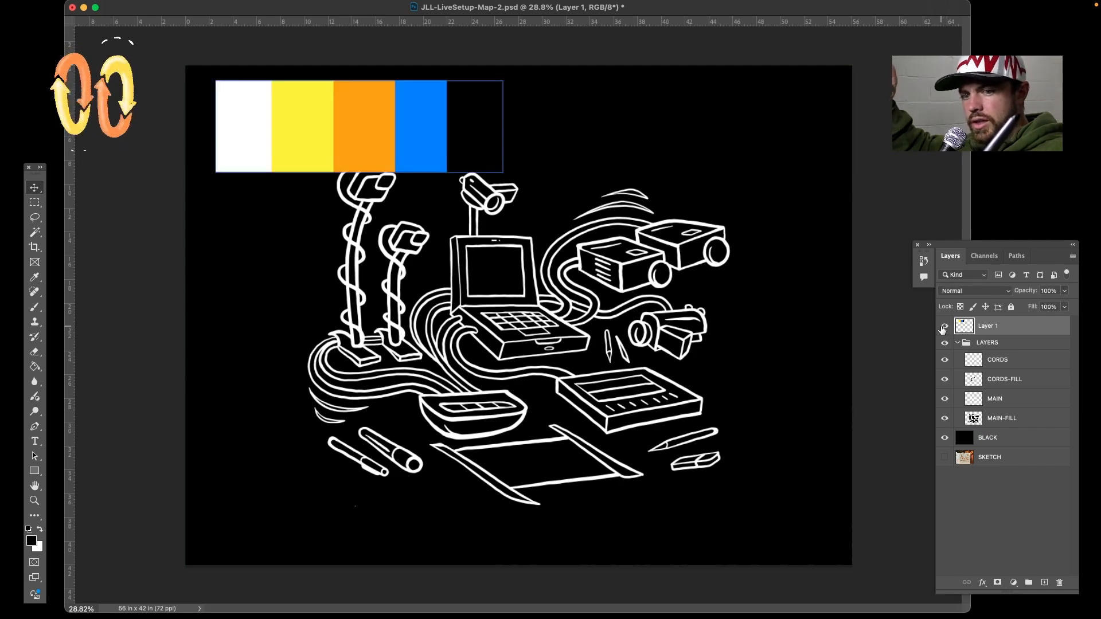
pyautogui.click(944, 326)
pyautogui.click(944, 327)
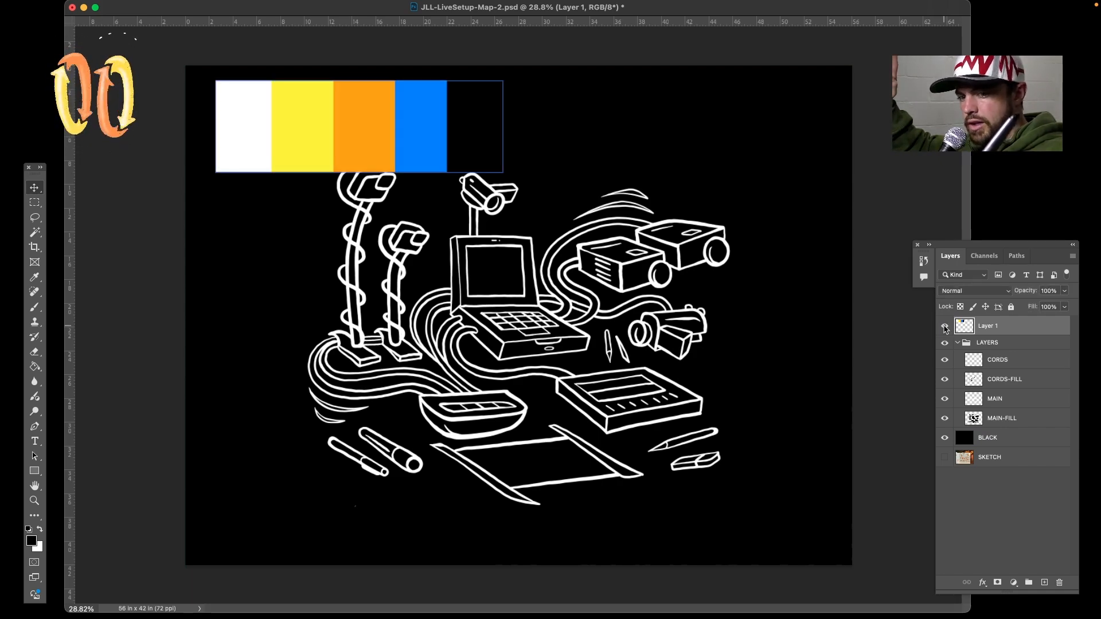
pyautogui.click(417, 170)
pyautogui.click(417, 169)
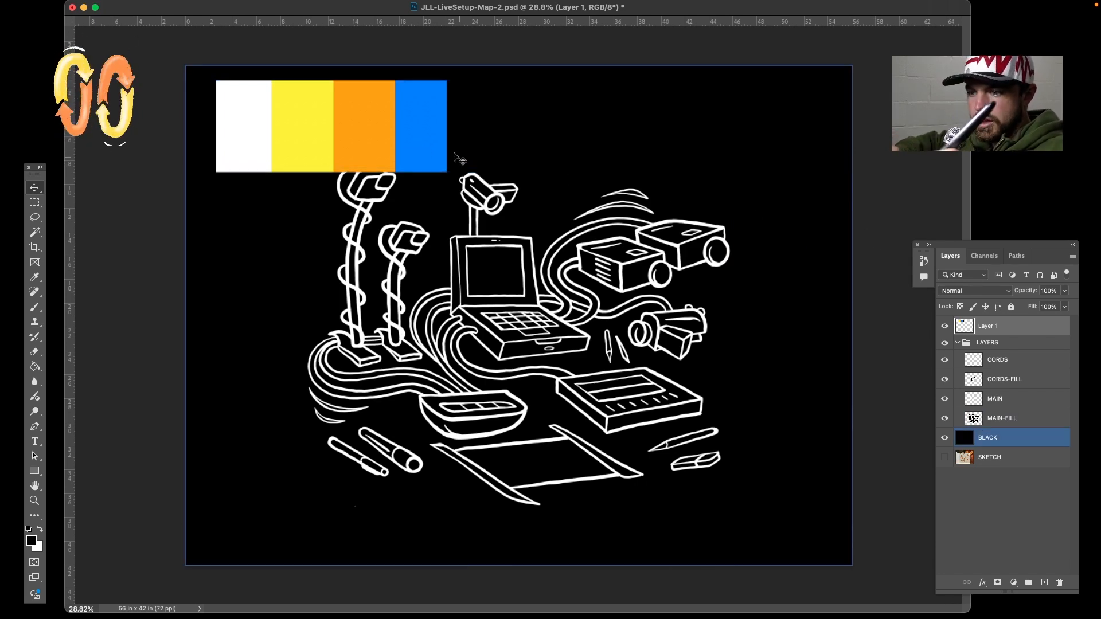
pyautogui.moveTo(423, 156)
pyautogui.mouseDown()
pyautogui.moveTo(425, 124)
pyautogui.moveTo(394, 136)
pyautogui.mouseUp()
pyautogui.click(568, 341)
pyautogui.click(552, 338)
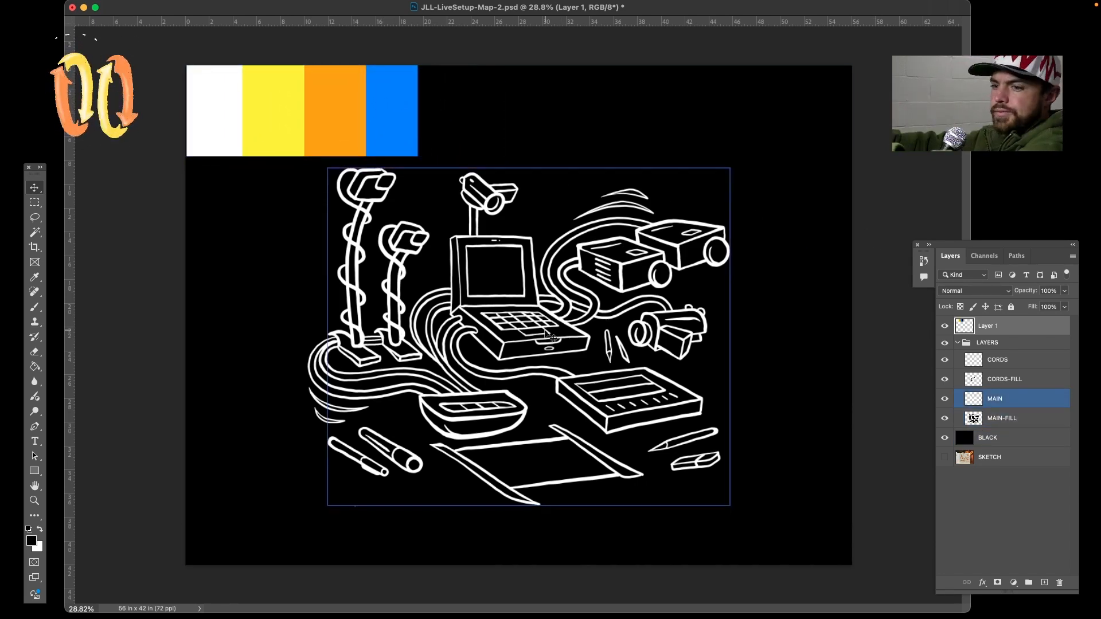
pyautogui.scroll(3, 545, 331)
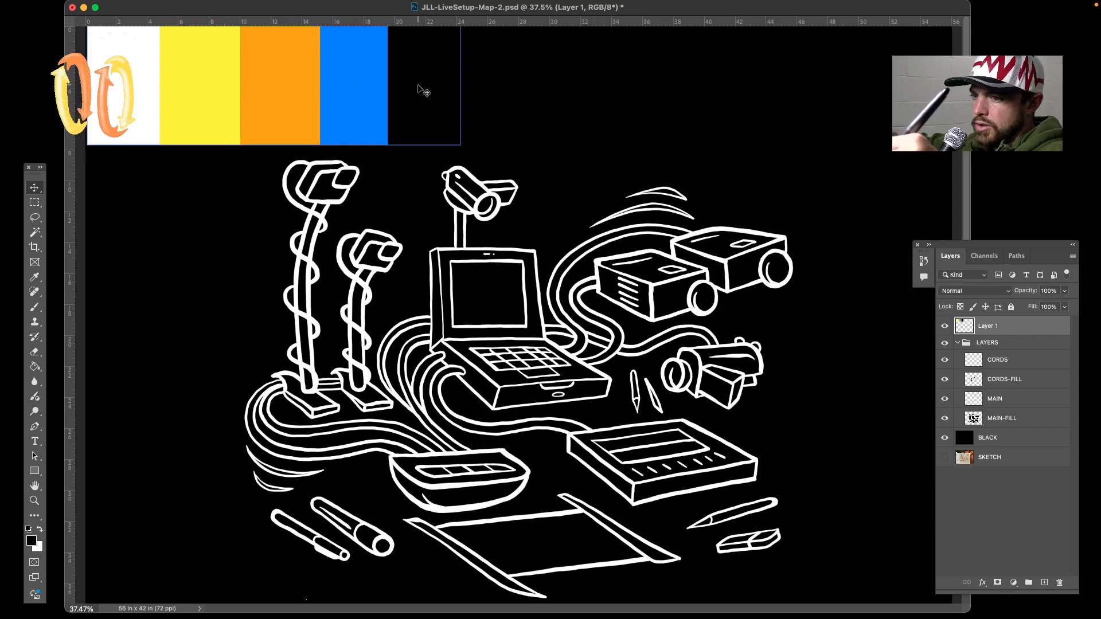
pyautogui.click(419, 92)
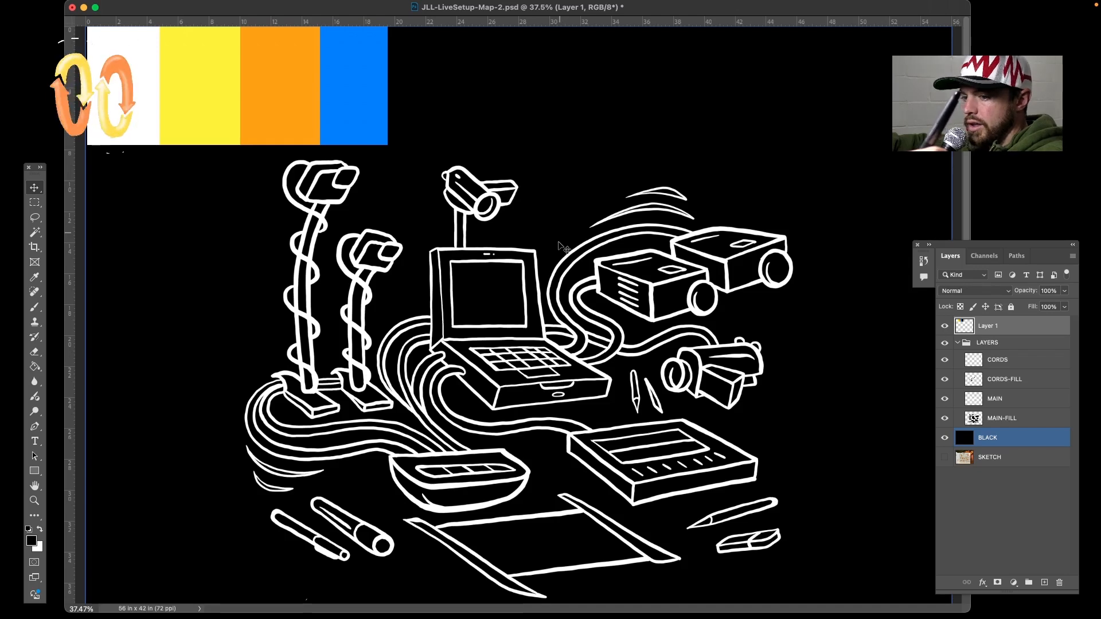
pyautogui.click(472, 313)
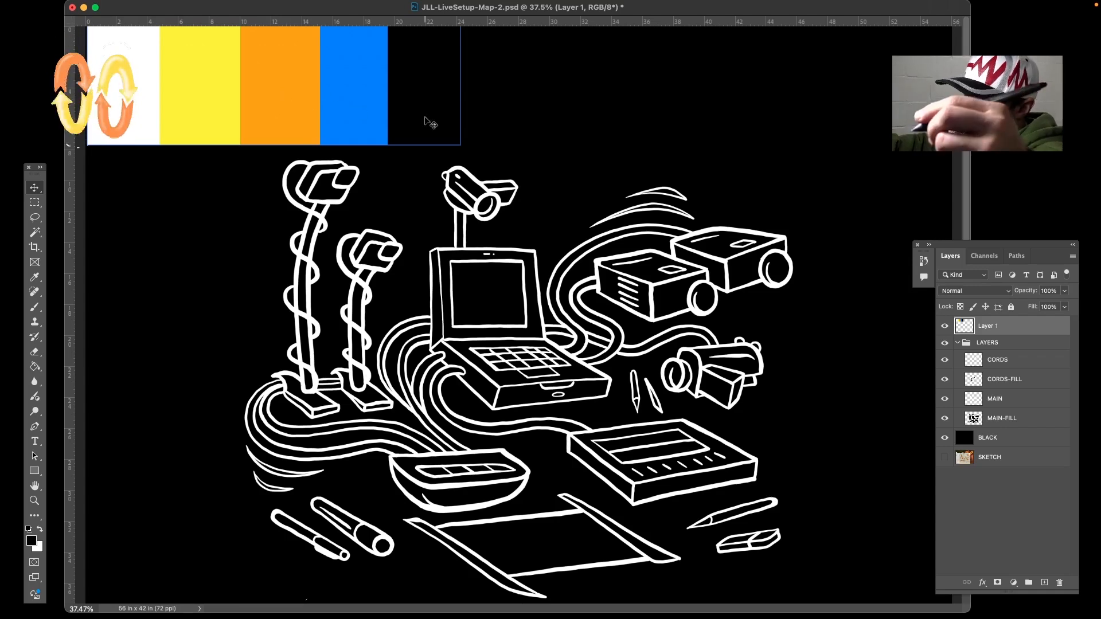
pyautogui.click(552, 323)
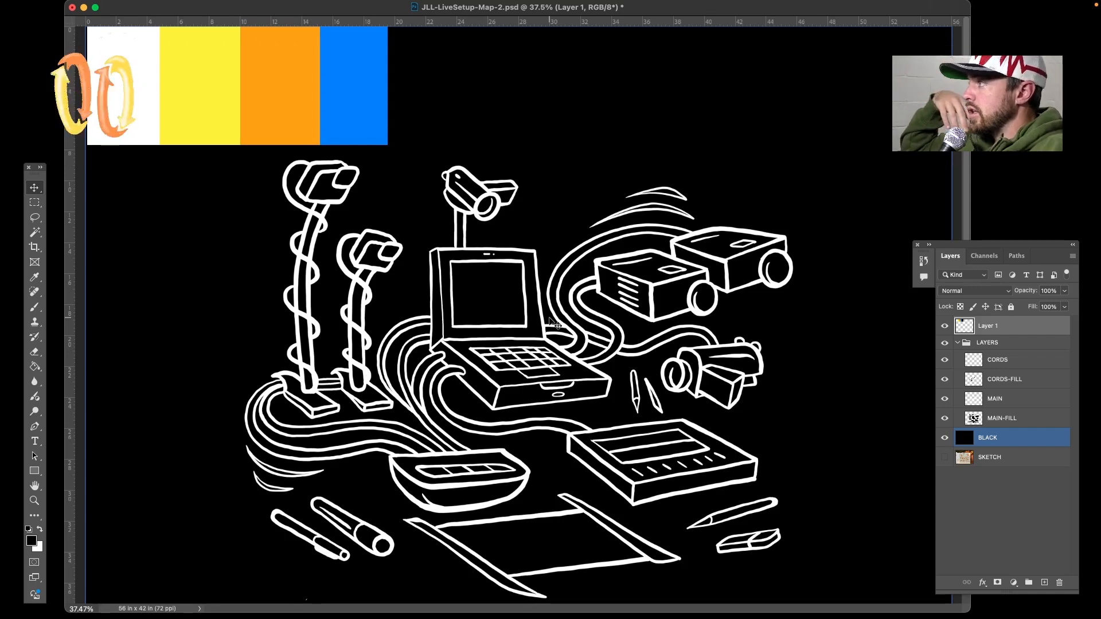
pyautogui.click(954, 360)
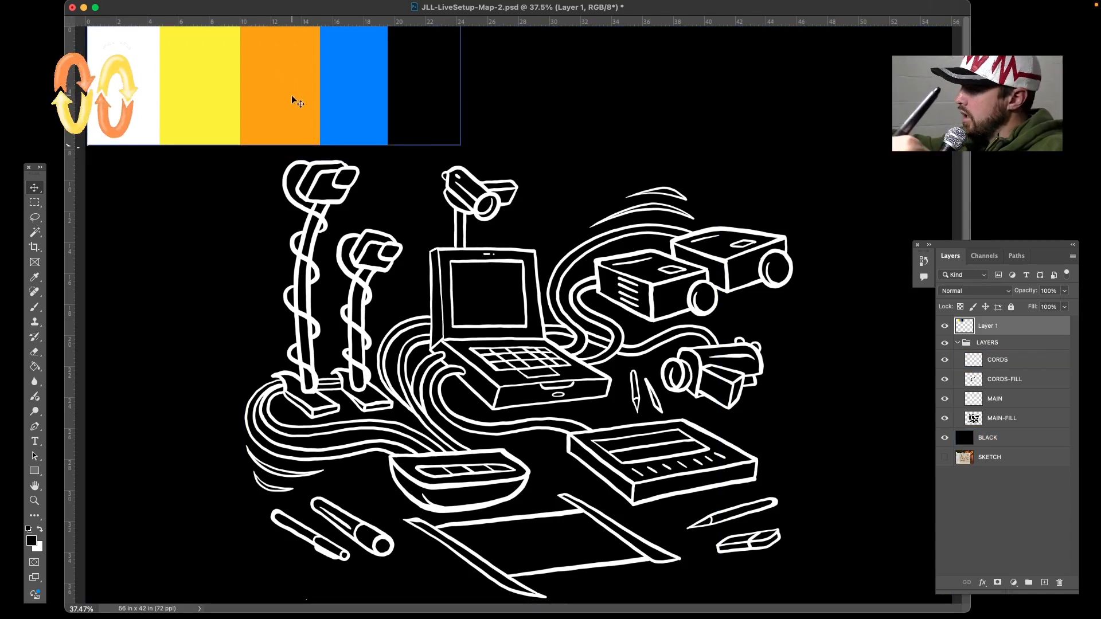
# Sample the palette's orange swatch as the foreground color with the Eyedropper, and return to the Move tool
pyautogui.press('i')
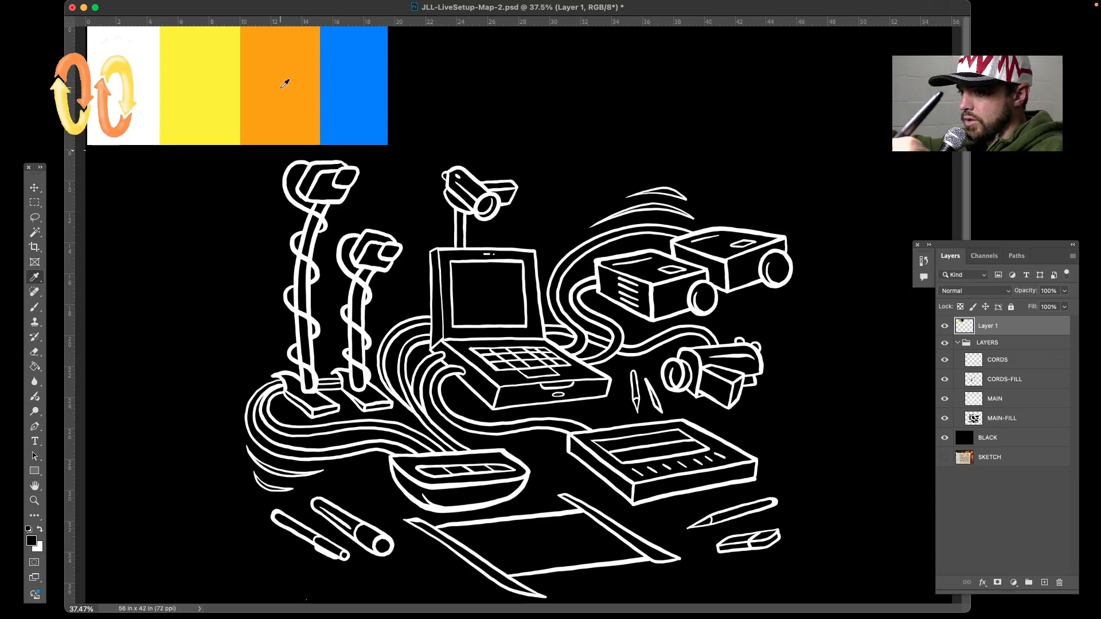
pyautogui.click(285, 83)
pyautogui.press('v')
pyautogui.click(402, 156)
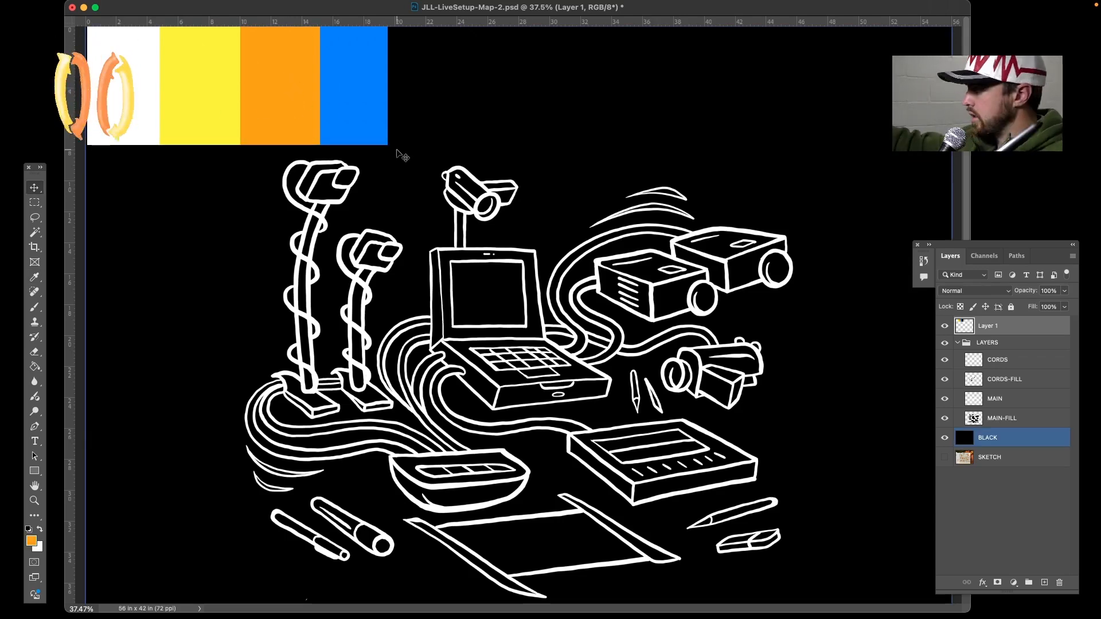
# Lower the BLACK layer's opacity to about 91%
pyautogui.click(1018, 420)
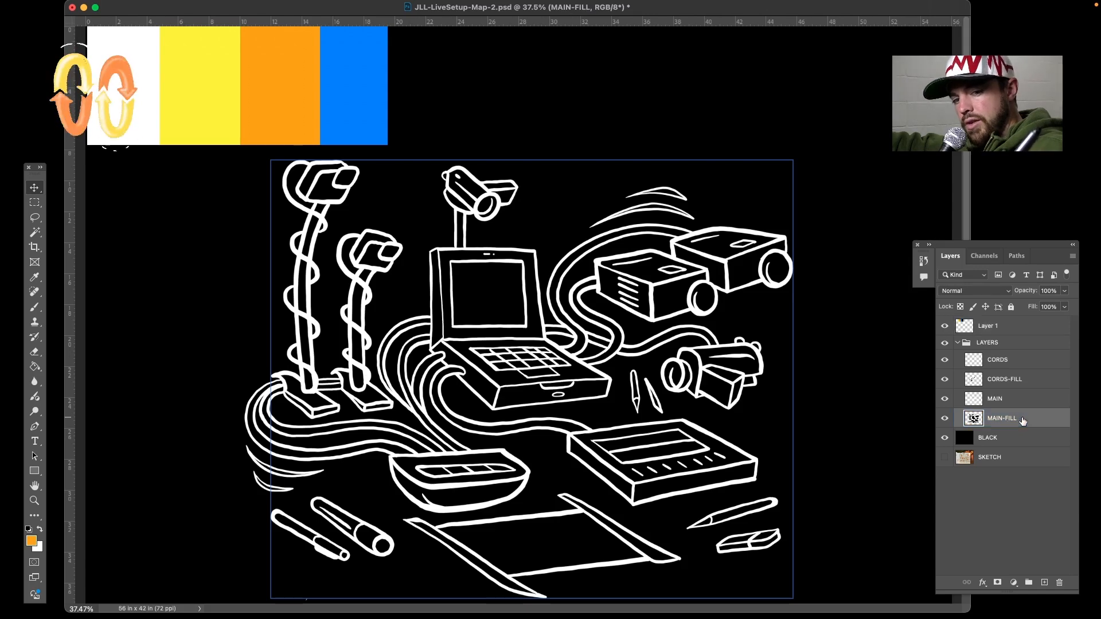
pyautogui.click(1016, 437)
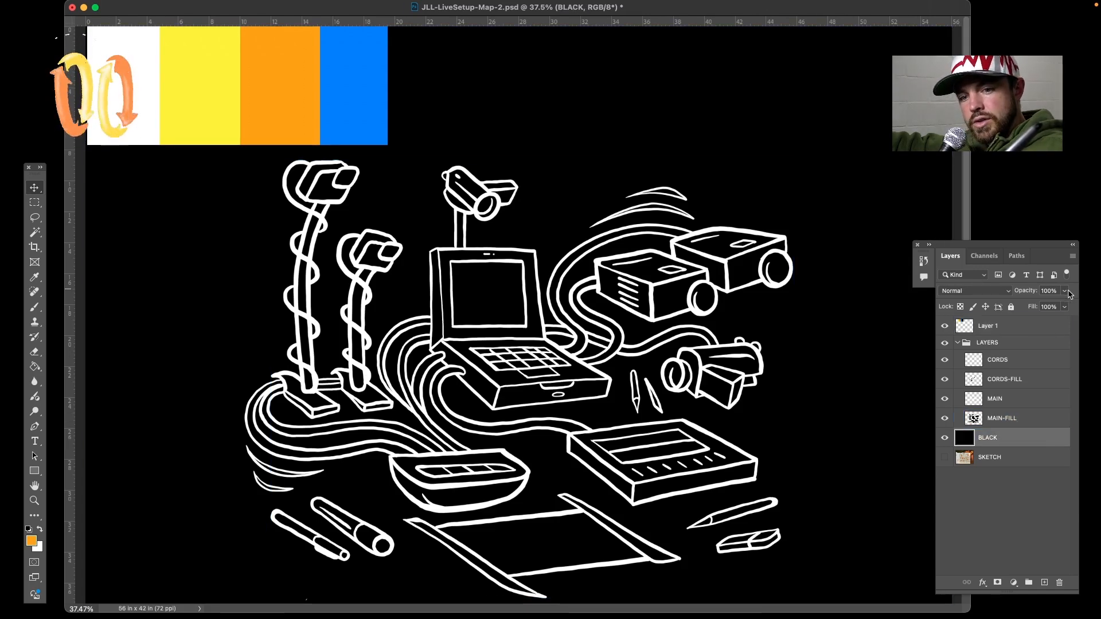
pyautogui.click(1064, 307)
pyautogui.moveTo(1042, 305); pyautogui.dragTo(1061, 309)
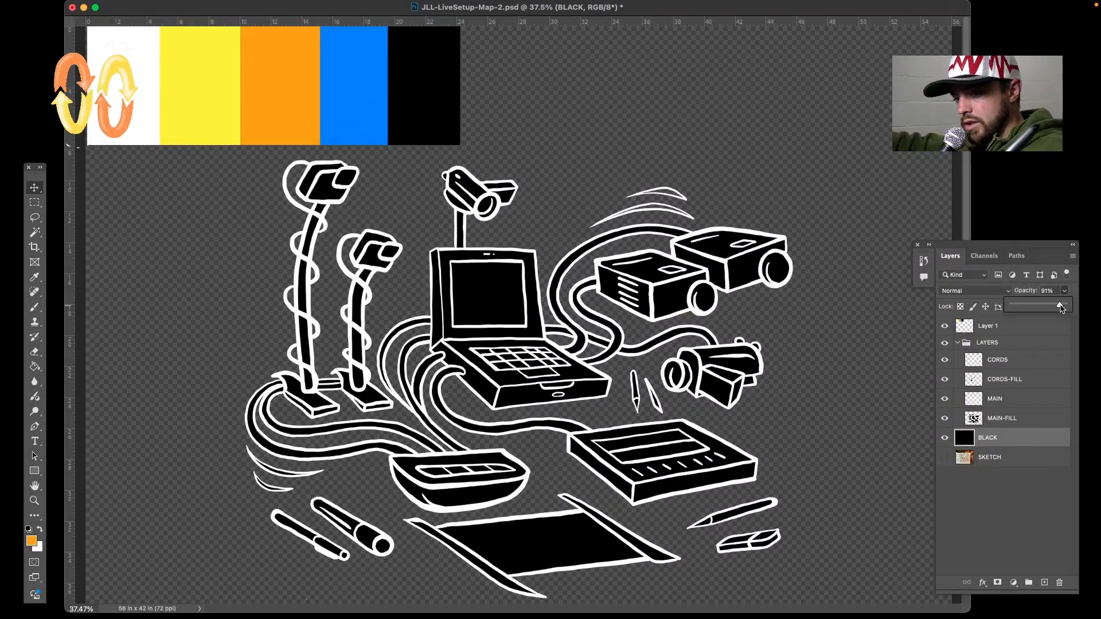
pyautogui.click(976, 481)
# Create a new layer directly above MAIN-FILL and name it MAIN-ORNJ
pyautogui.click(1009, 419)
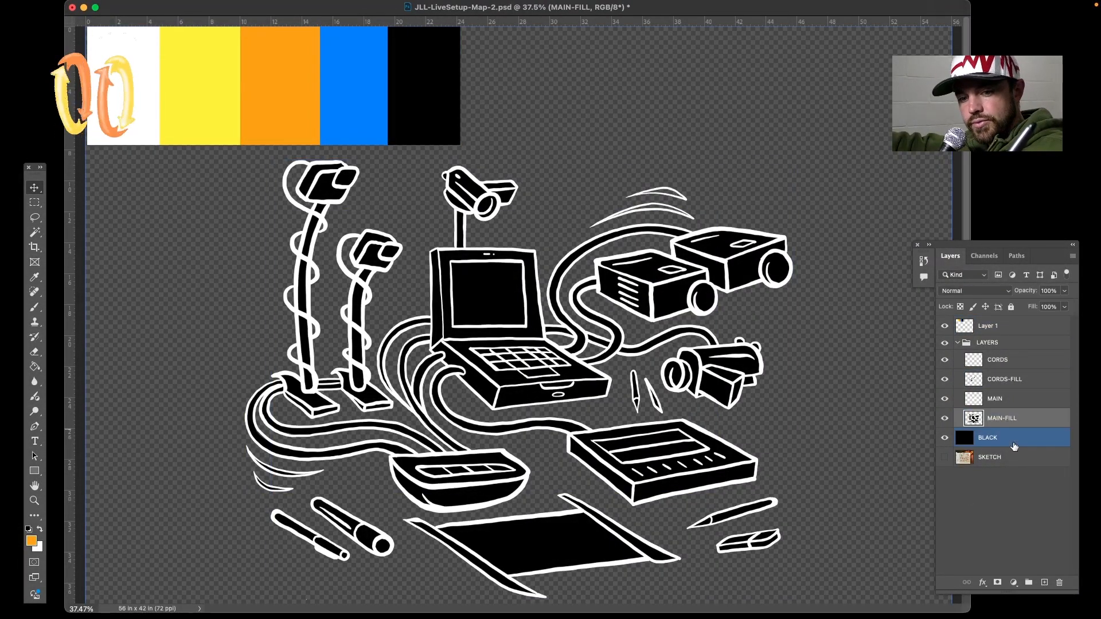
pyautogui.click(1044, 583)
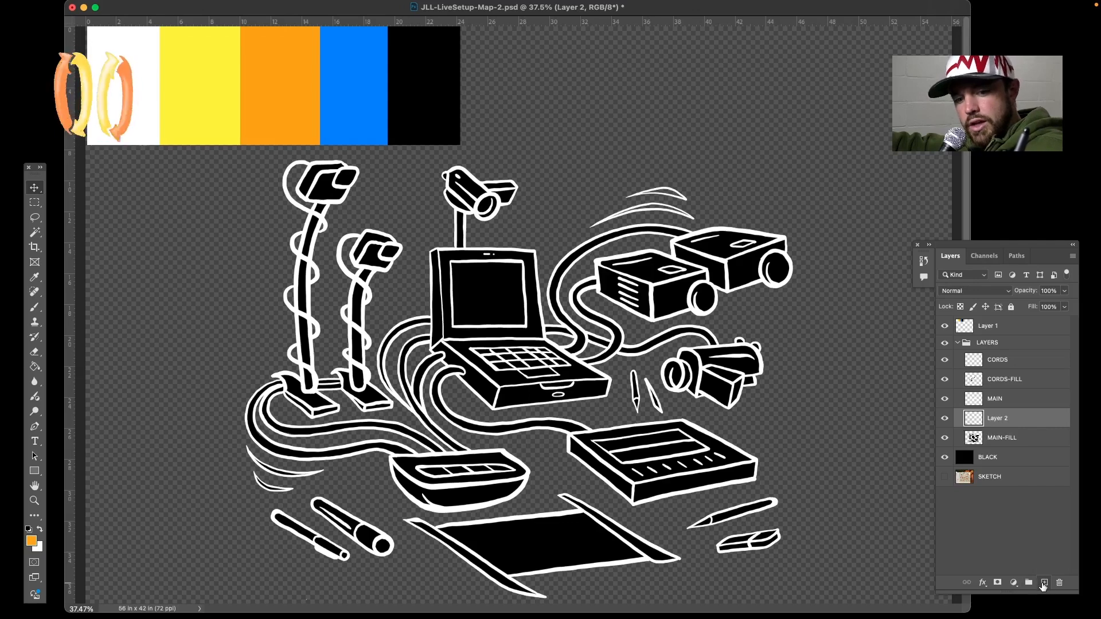
pyautogui.doubleClick(994, 419)
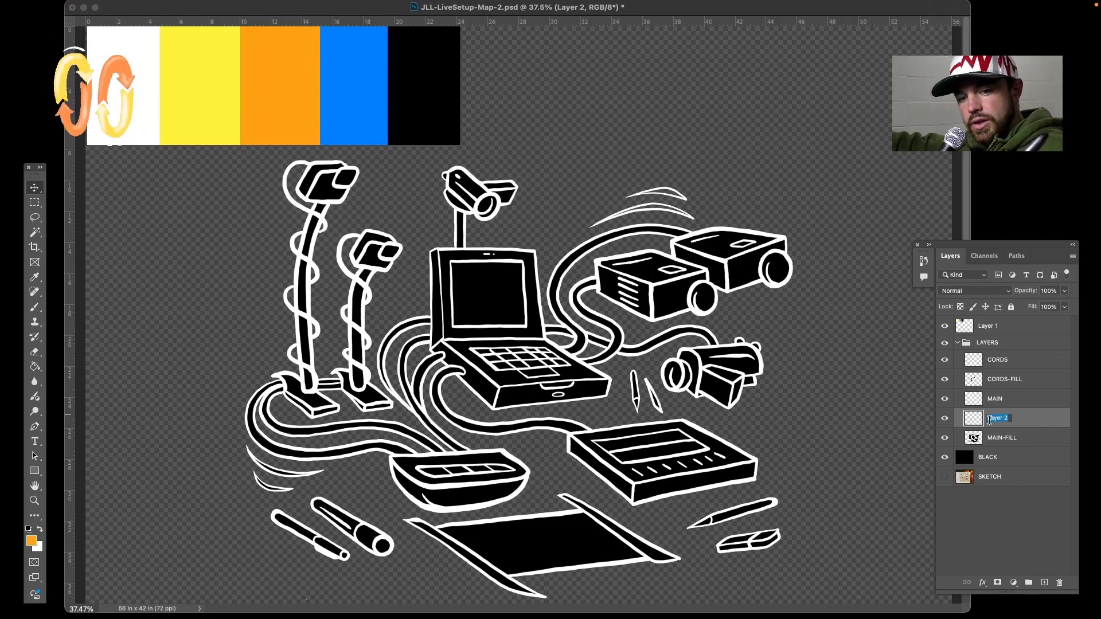
pyautogui.write('M')
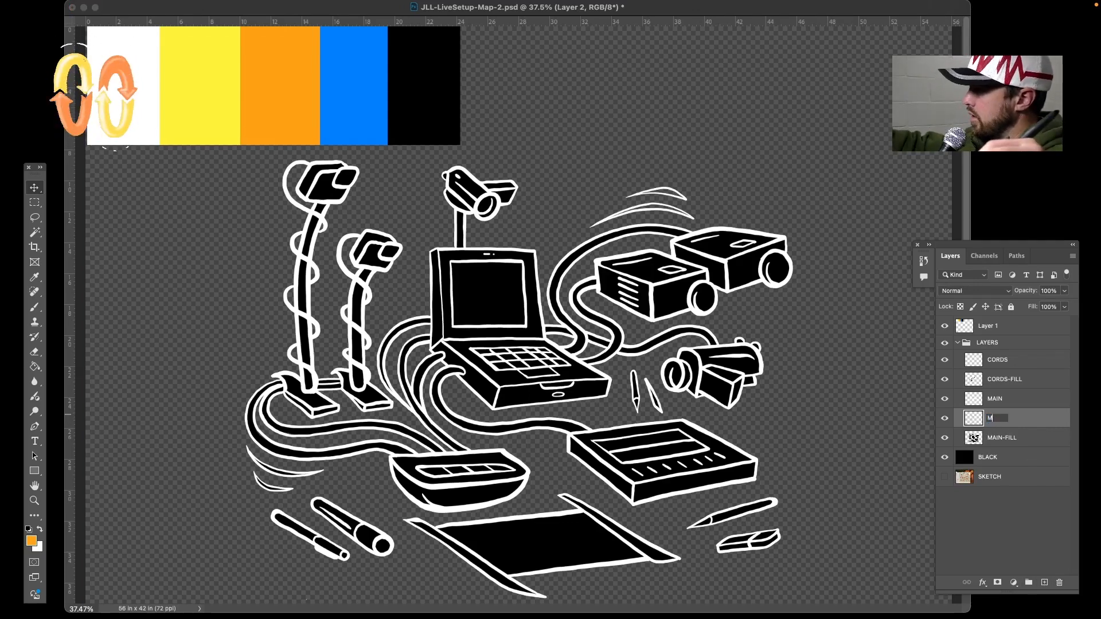
pyautogui.write('AIN-')
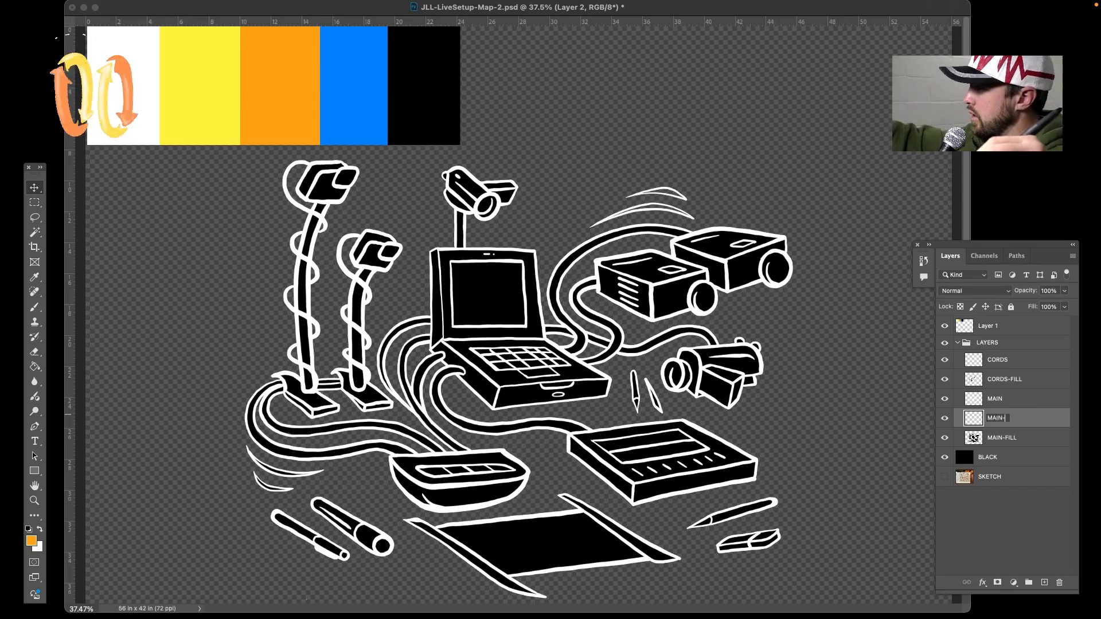
pyautogui.write('OR')
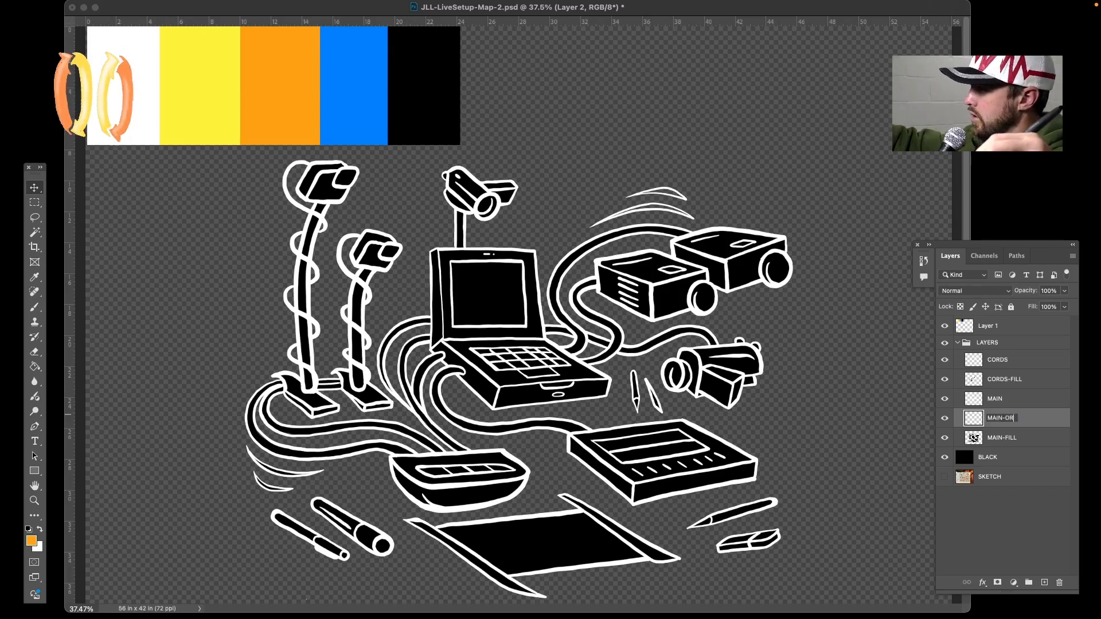
pyautogui.write('NJ')
pyautogui.press('Return')
pyautogui.click(999, 430)
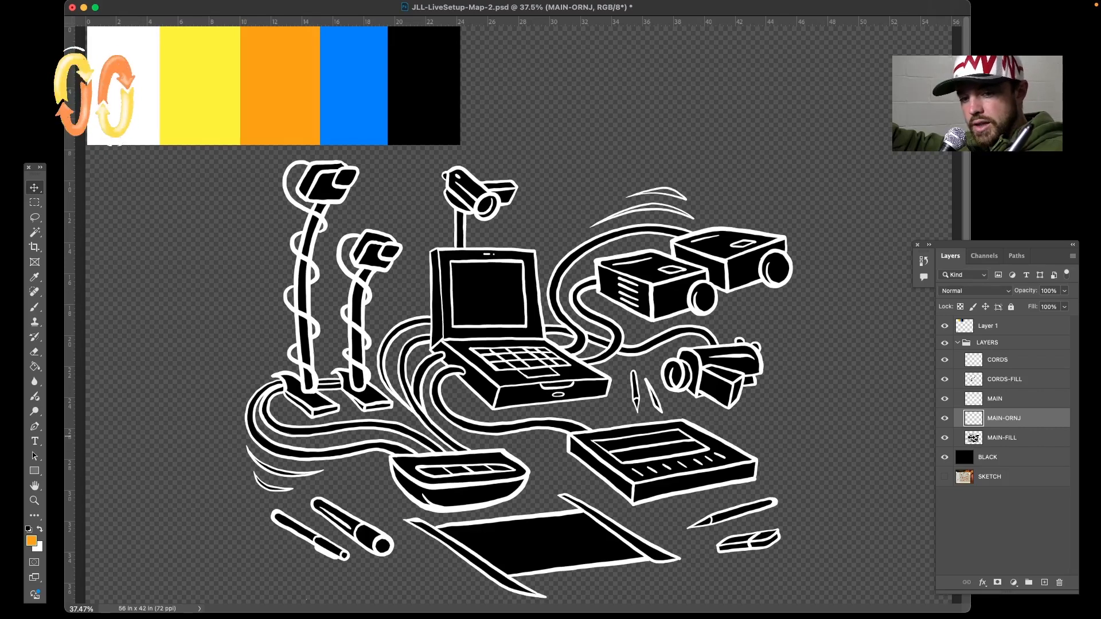
# Load the MAIN-FILL shapes as a selection and fill them on MAIN-ORNJ with the orange foreground color at 100% opacity in Normal mode
pyautogui.keyDown('super'); pyautogui.click(969, 438); pyautogui.keyUp('super')
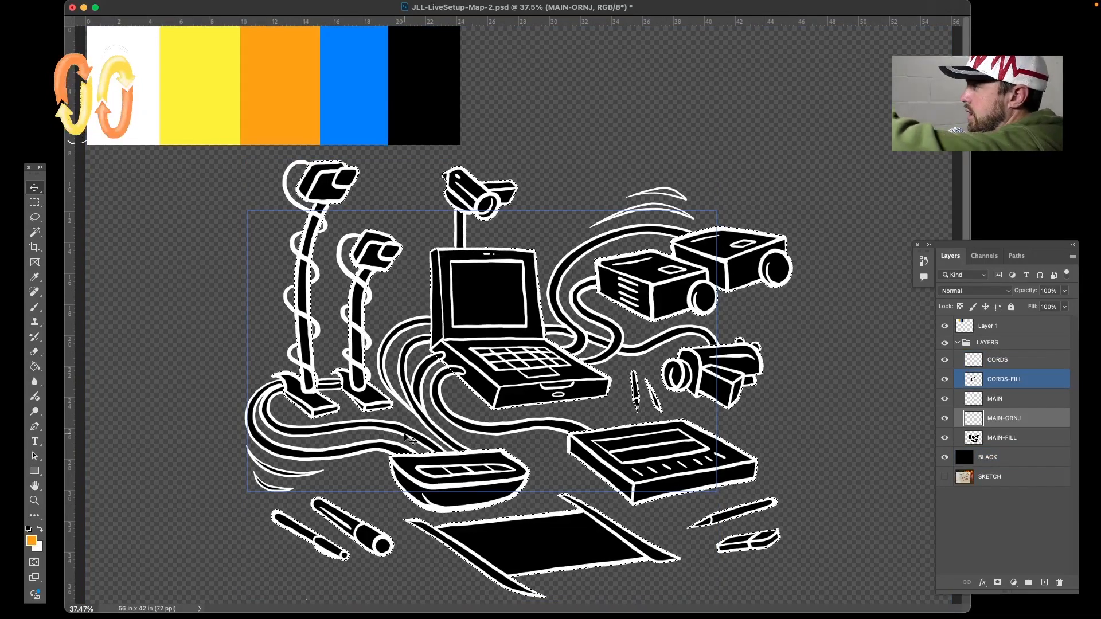
pyautogui.hotkey('shift', 'BackSpace')
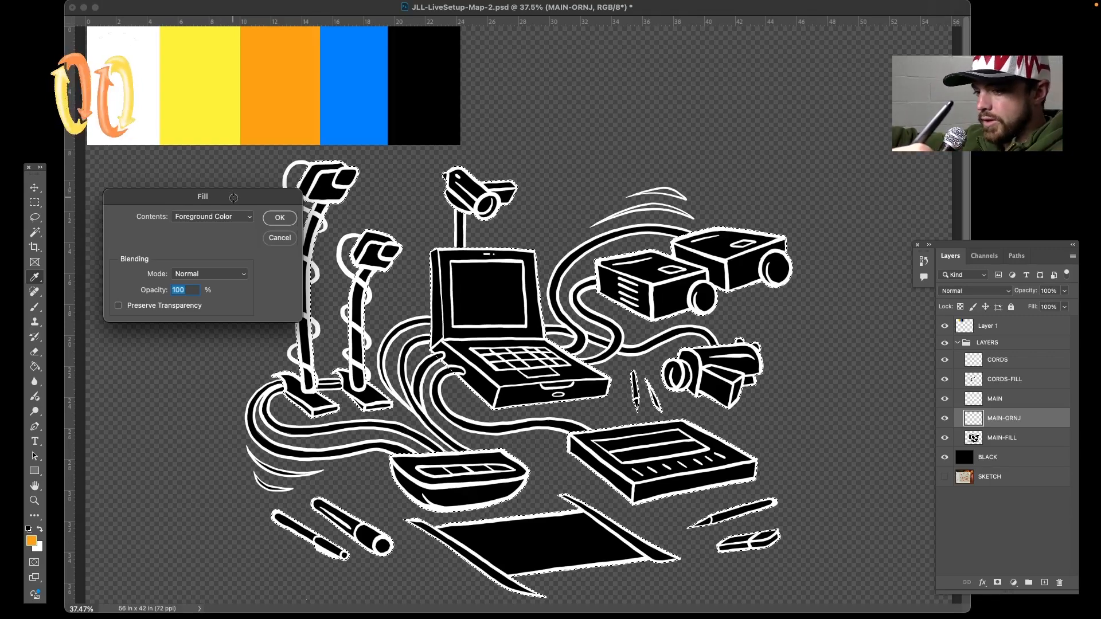
pyautogui.press('Return')
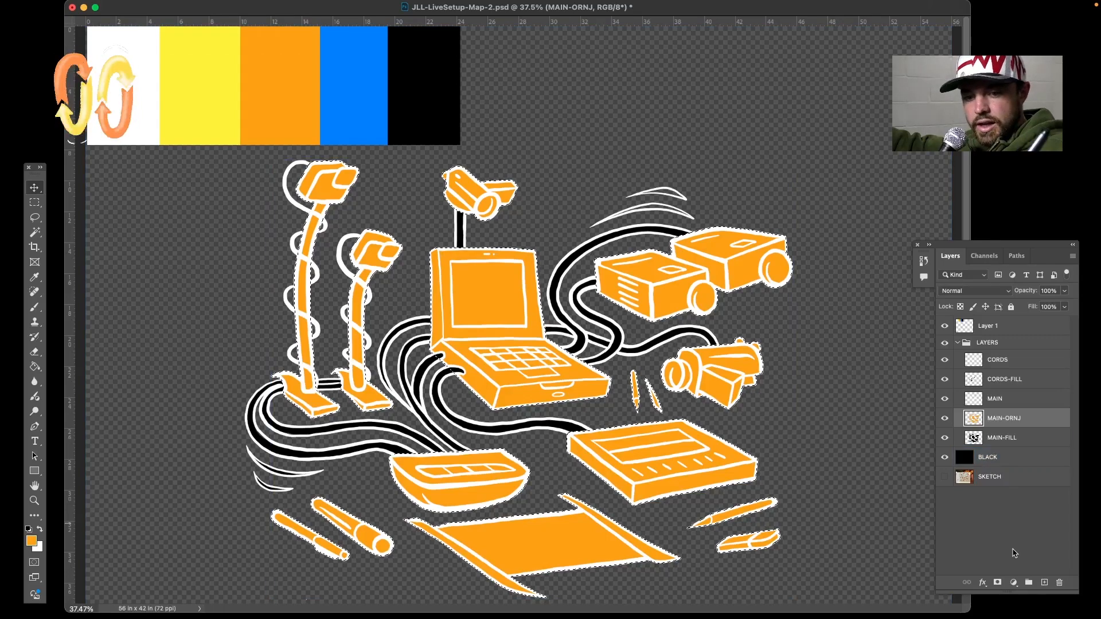
# Create a layer named BLU directly above MAIN-ORNJ and sample the palette's blue swatch as the foreground color
pyautogui.click(1045, 583)
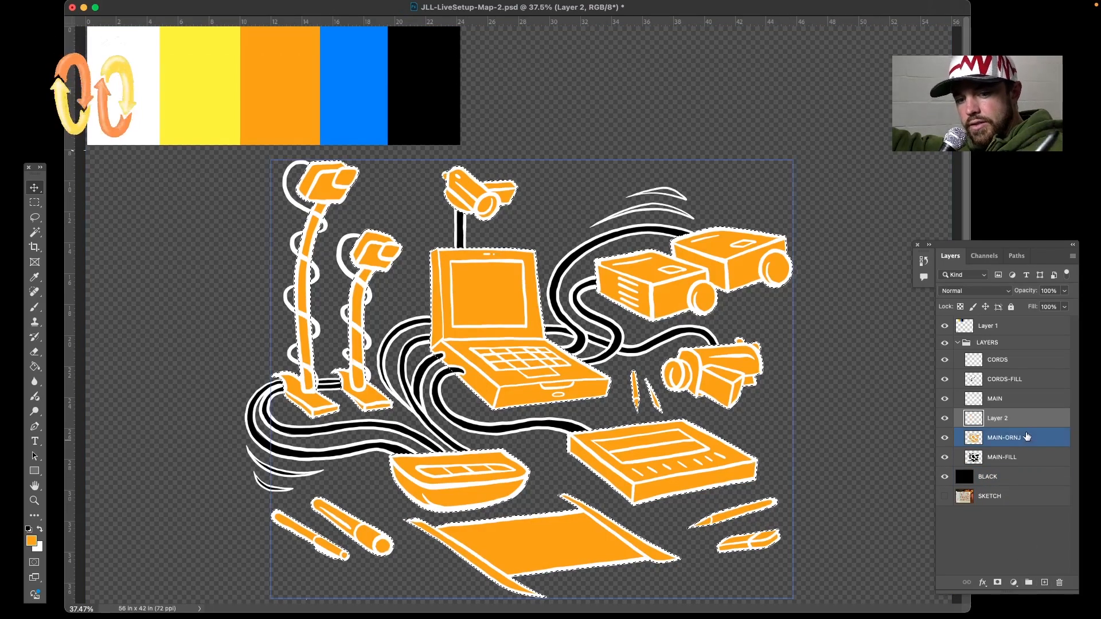
pyautogui.doubleClick(997, 418)
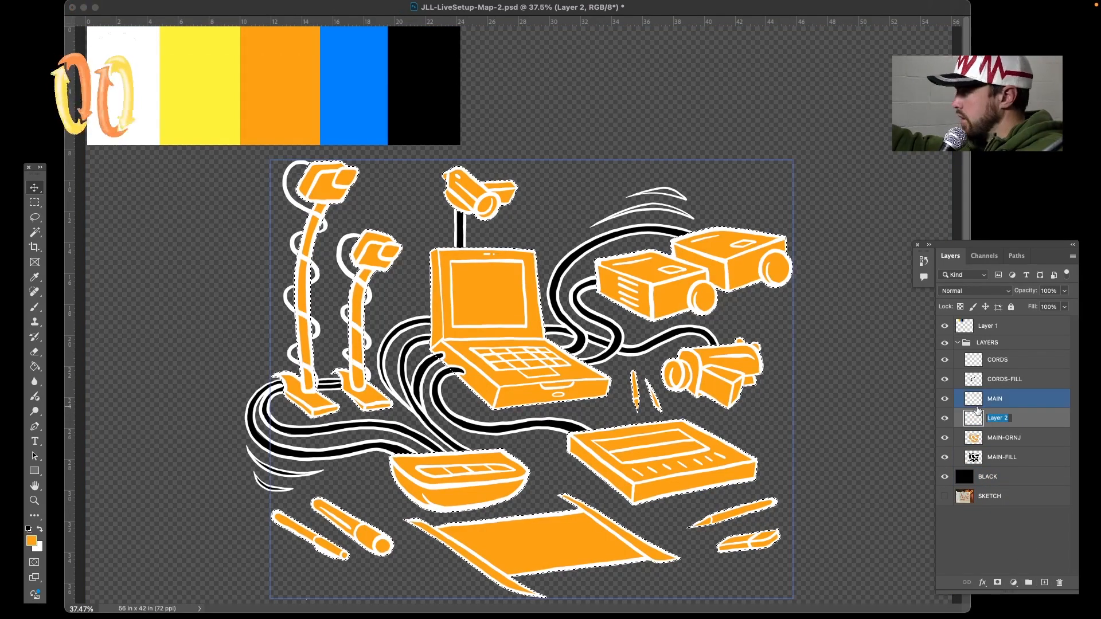
pyautogui.write('BLU')
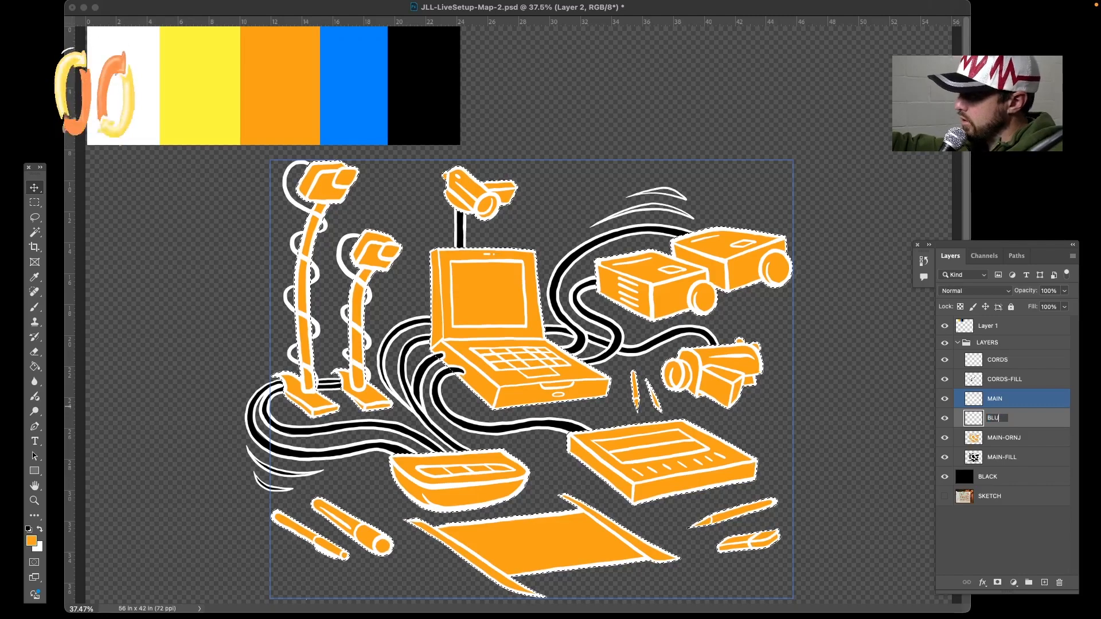
pyautogui.press('Return')
pyautogui.press('i')
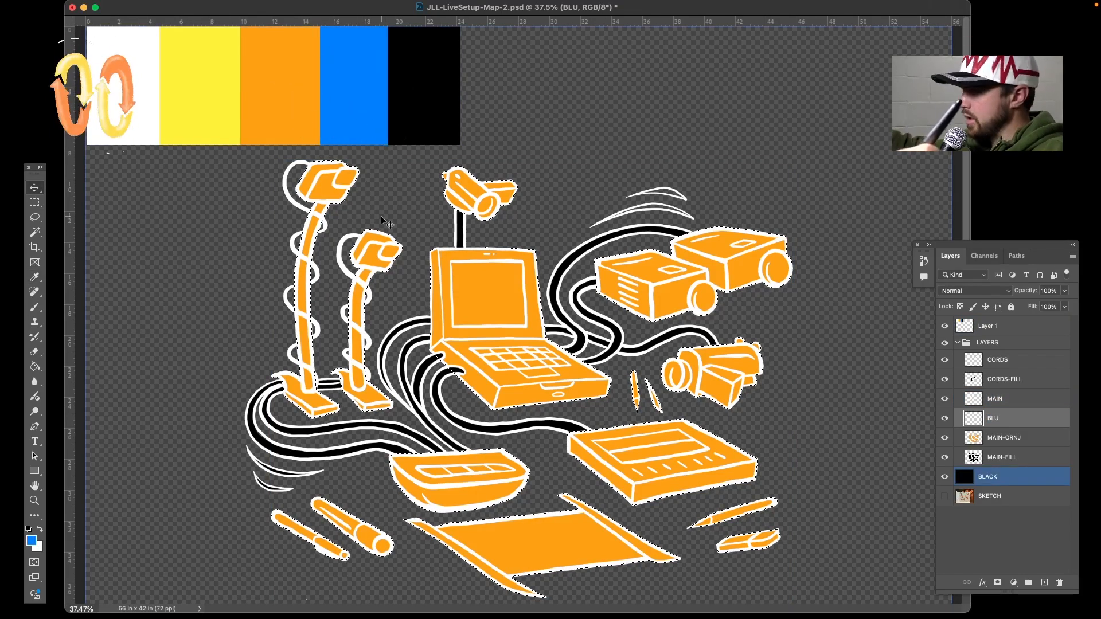
# Paint the side faces of the laptop and of both projectors blue on the BLU layer with the Brush
pyautogui.press('b')
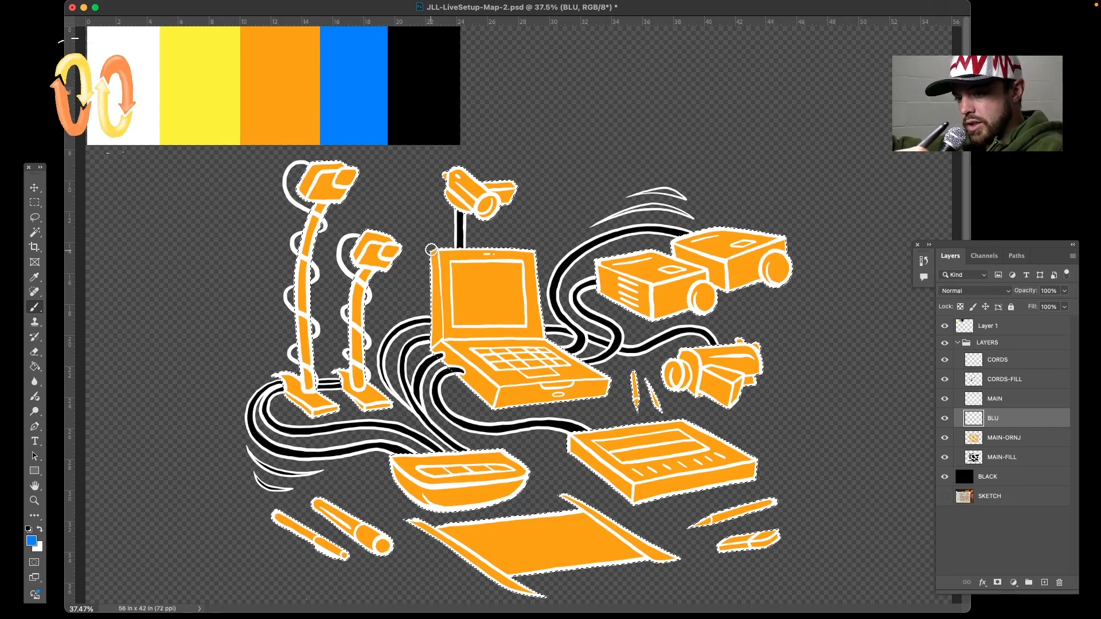
pyautogui.moveTo(433, 248)
pyautogui.mouseDown()
pyautogui.moveTo(434, 345)
pyautogui.moveTo(436, 291)
pyautogui.mouseUp()
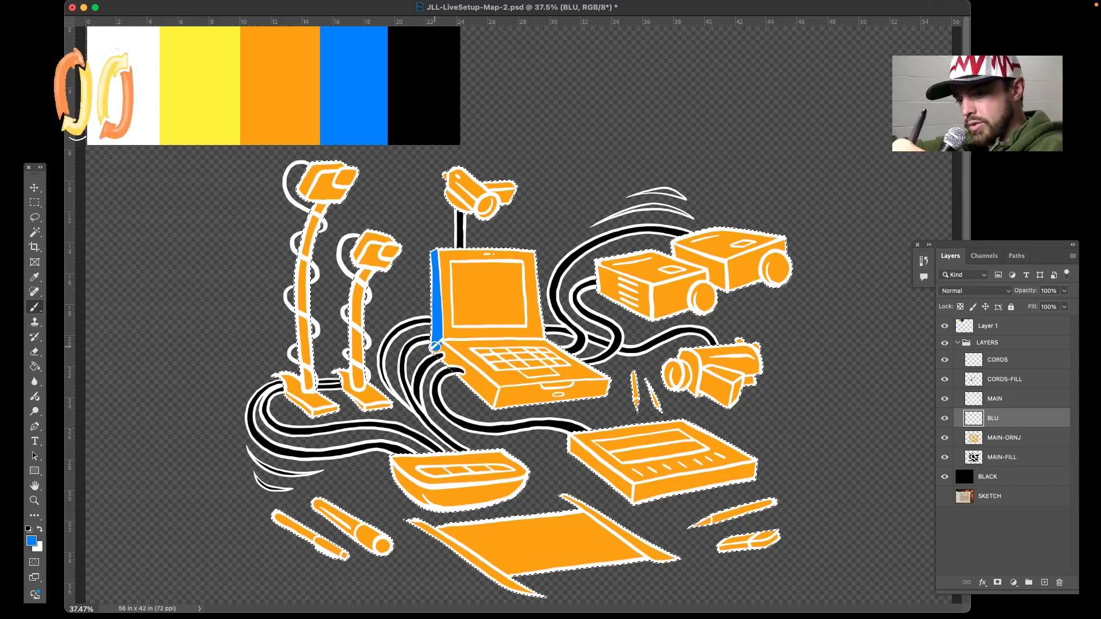
pyautogui.moveTo(435, 347)
pyautogui.mouseDown()
pyautogui.moveTo(488, 403)
pyautogui.moveTo(446, 353)
pyautogui.moveTo(492, 391)
pyautogui.moveTo(488, 406)
pyautogui.mouseUp()
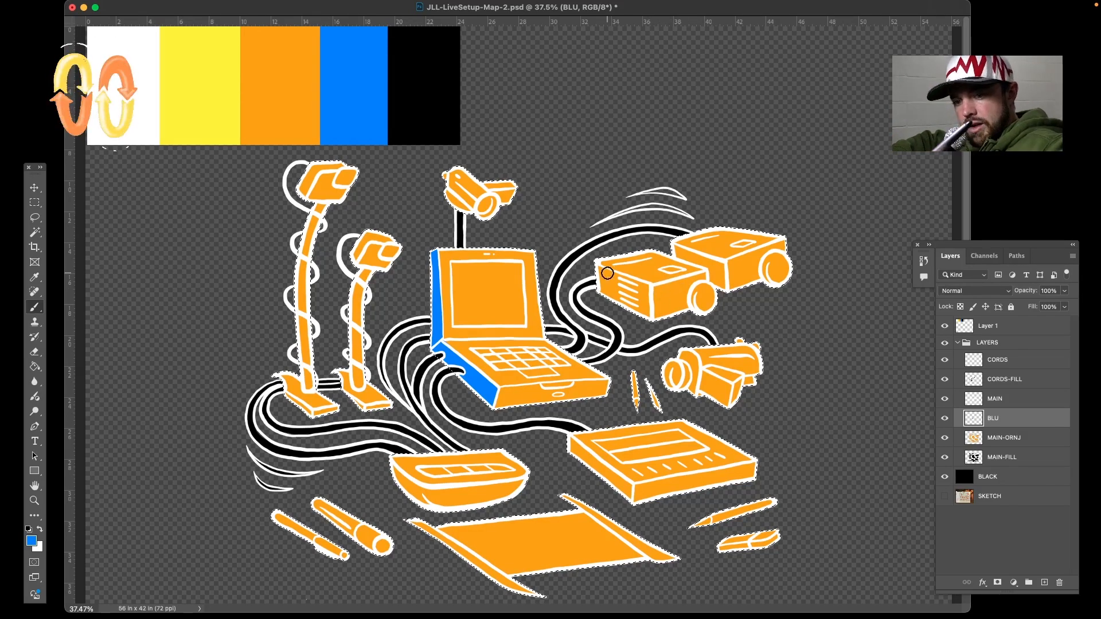
pyautogui.moveTo(602, 269)
pyautogui.mouseDown()
pyautogui.moveTo(607, 296)
pyautogui.moveTo(604, 270)
pyautogui.moveTo(641, 287)
pyautogui.moveTo(646, 315)
pyautogui.moveTo(609, 282)
pyautogui.moveTo(637, 297)
pyautogui.mouseUp()
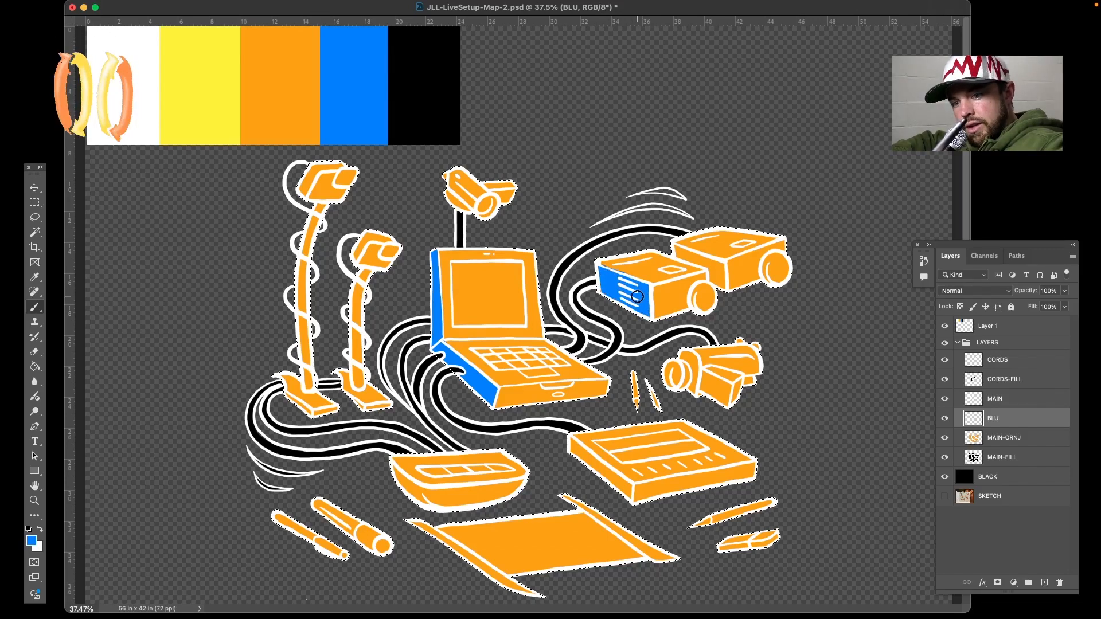
pyautogui.moveTo(678, 246)
pyautogui.mouseDown()
pyautogui.moveTo(721, 282)
pyautogui.moveTo(684, 257)
pyautogui.moveTo(720, 266)
pyautogui.moveTo(721, 281)
pyautogui.moveTo(696, 299)
pyautogui.moveTo(710, 307)
pyautogui.moveTo(711, 290)
pyautogui.moveTo(705, 298)
pyautogui.mouseUp()
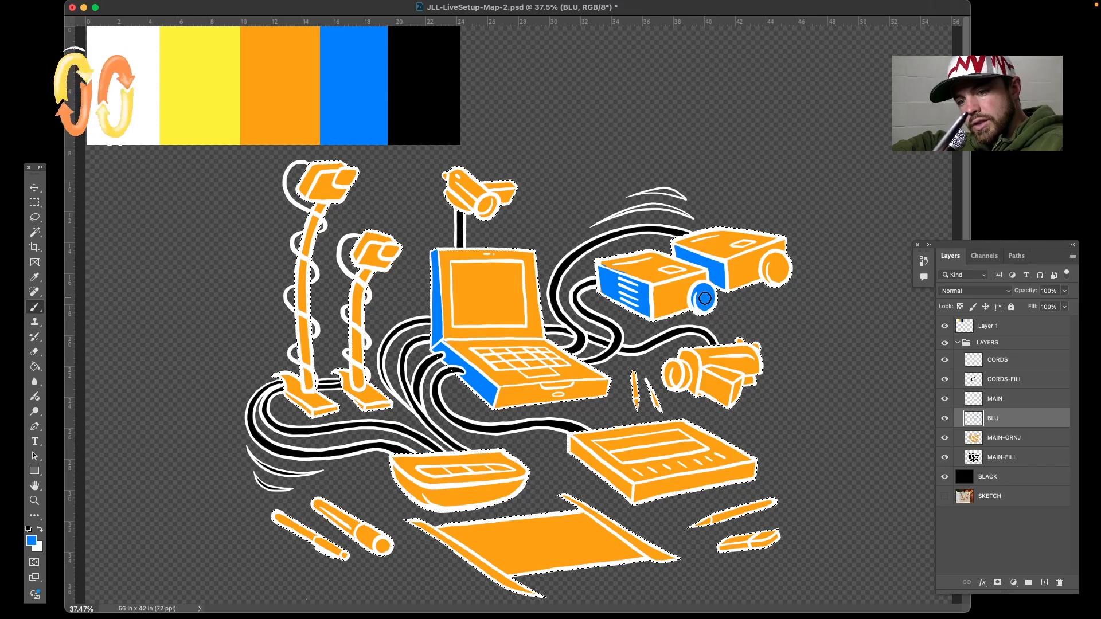
pyautogui.moveTo(780, 271); pyautogui.dragTo(775, 258)
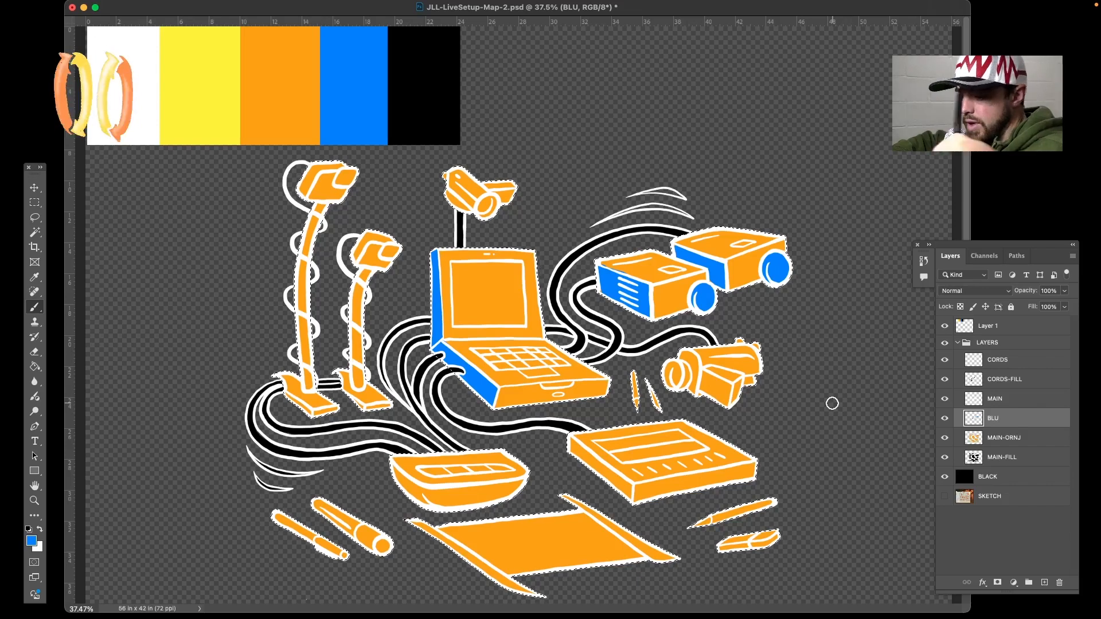
pyautogui.press('super+z')
pyautogui.press('super+z')
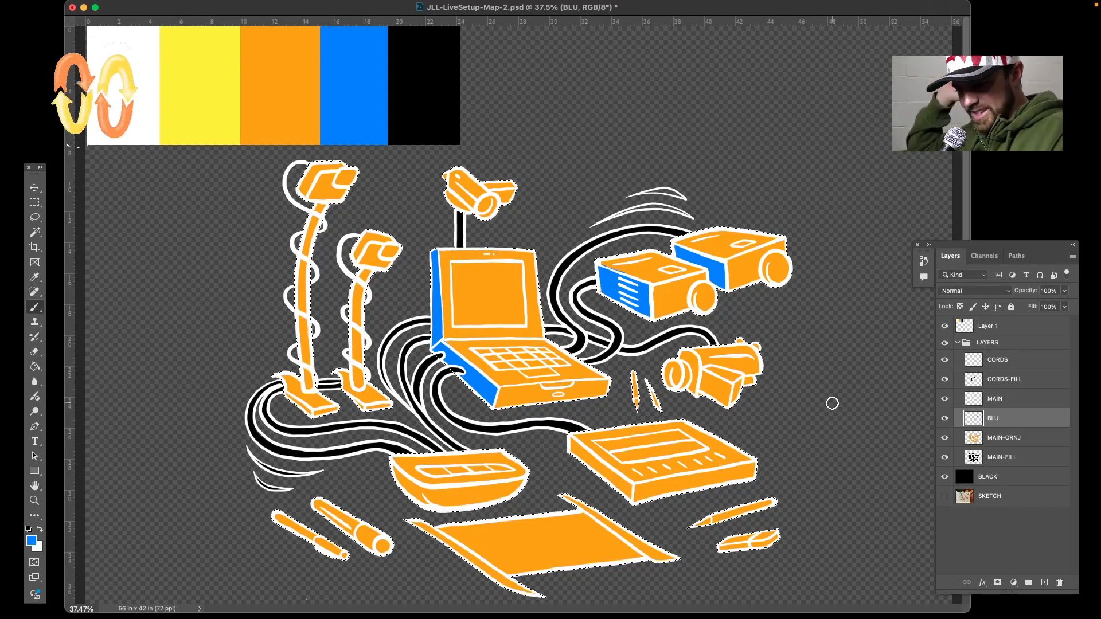
# Paint blue shading on the bowl-shaped device's lower face, the paper sheet's two rolled edges, the controller's side faces and the camcorder's ring
pyautogui.moveTo(392, 471)
pyautogui.mouseDown()
pyautogui.moveTo(445, 492)
pyautogui.moveTo(520, 483)
pyautogui.moveTo(456, 502)
pyautogui.moveTo(405, 486)
pyautogui.moveTo(473, 506)
pyautogui.mouseUp()
pyautogui.moveTo(408, 519); pyautogui.dragTo(530, 592)
pyautogui.moveTo(562, 494); pyautogui.dragTo(676, 559)
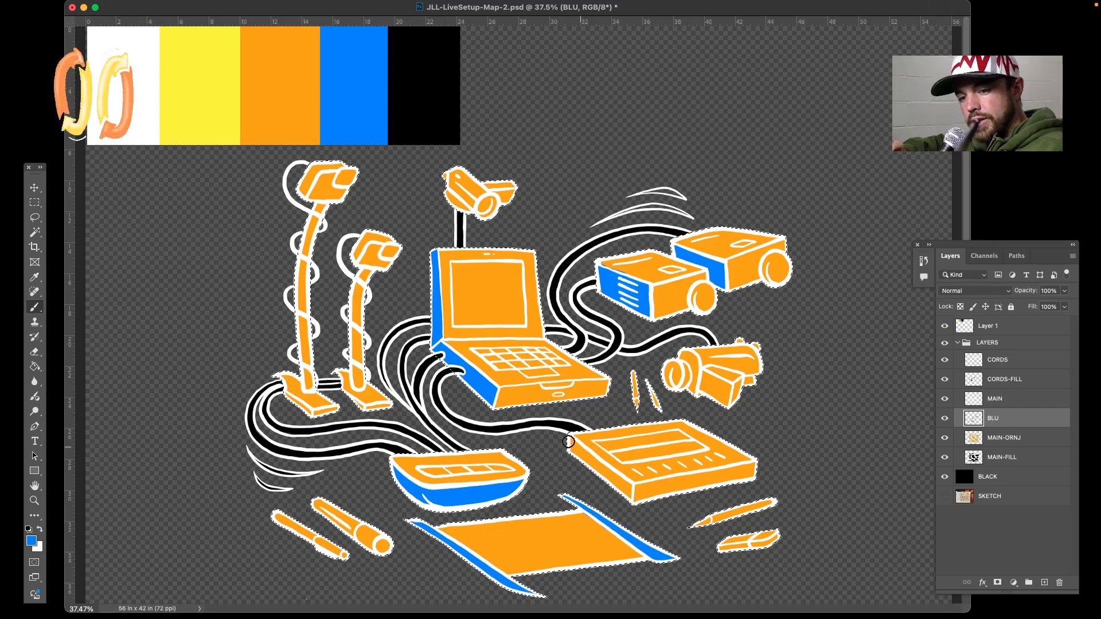
pyautogui.moveTo(568, 443); pyautogui.dragTo(633, 499)
pyautogui.moveTo(576, 450)
pyautogui.mouseDown()
pyautogui.moveTo(629, 493)
pyautogui.moveTo(758, 466)
pyautogui.moveTo(638, 494)
pyautogui.mouseUp()
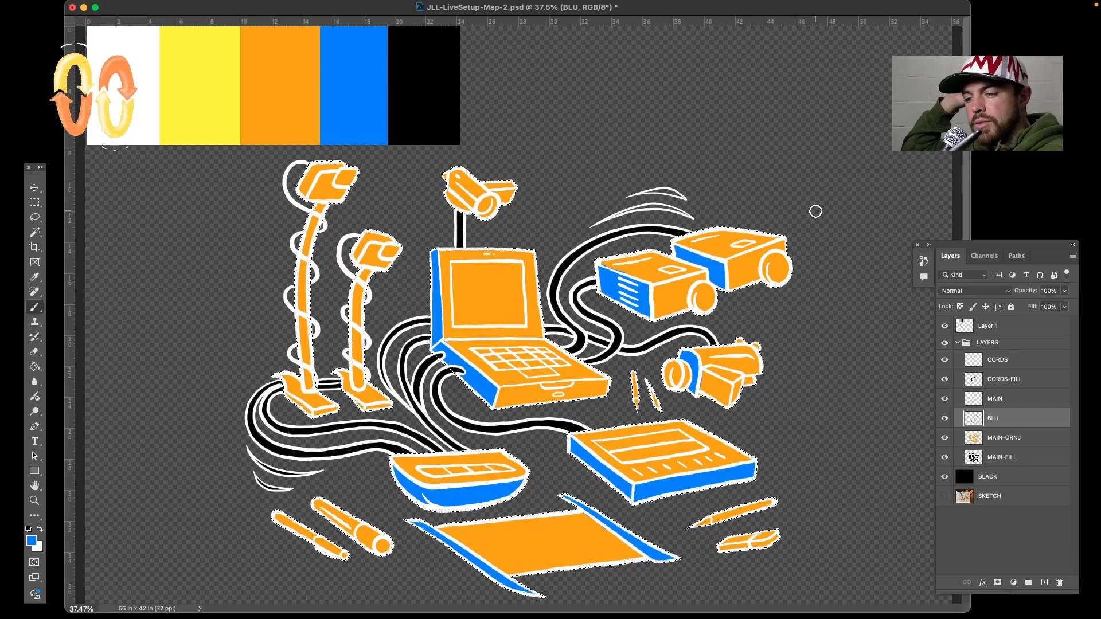
# Paint both lamps' curved stems and the rear half of the small object below the pencil blue
pyautogui.moveTo(318, 207); pyautogui.dragTo(318, 210)
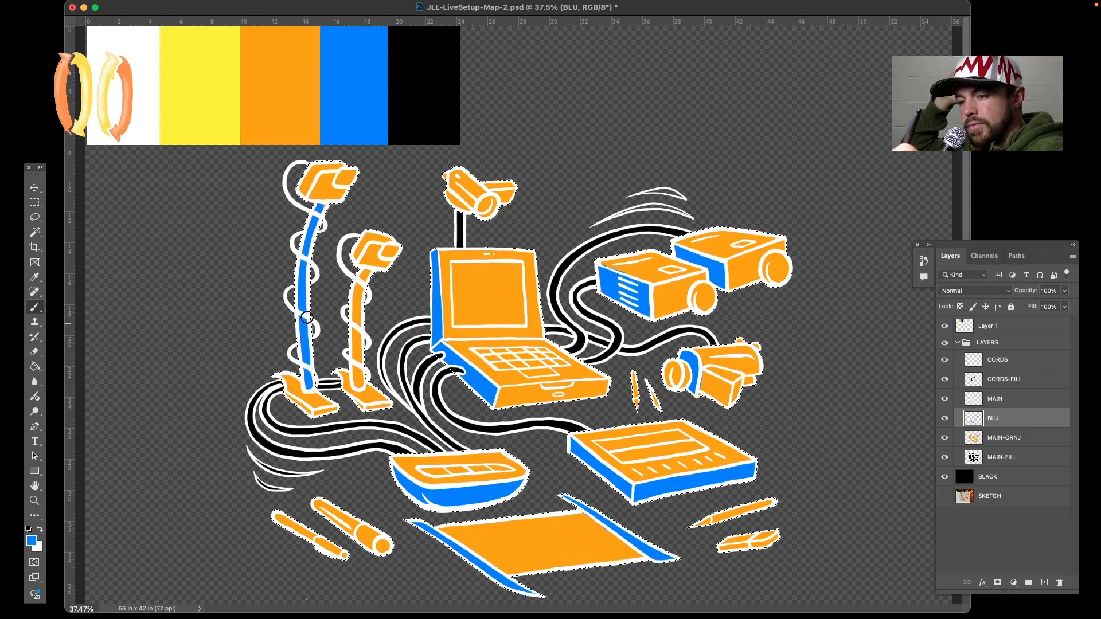
pyautogui.moveTo(368, 269); pyautogui.dragTo(356, 337)
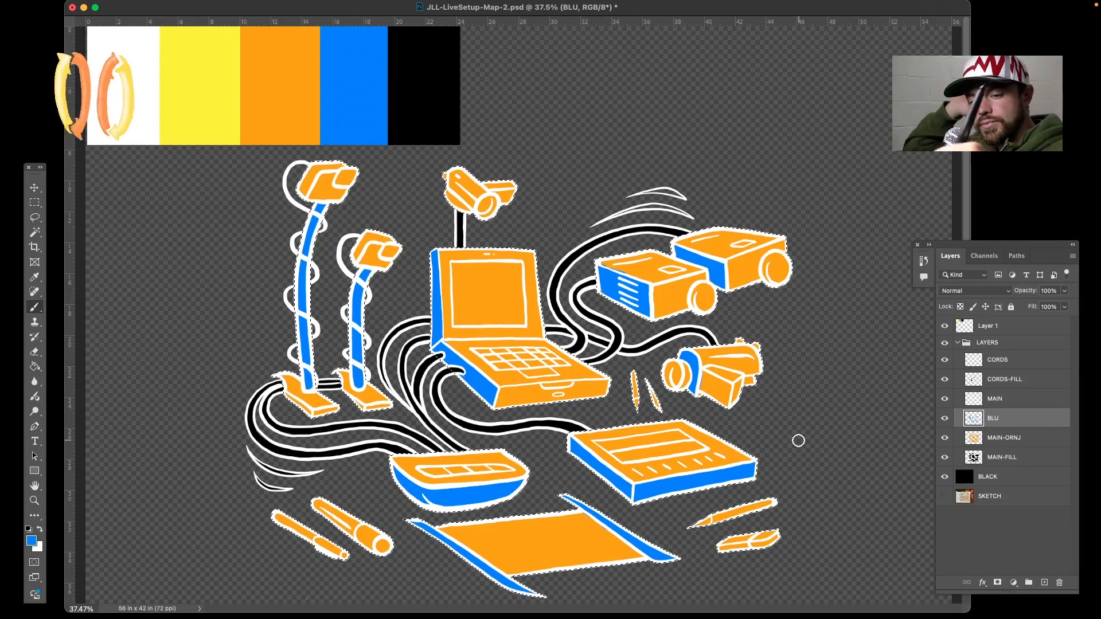
pyautogui.moveTo(719, 542); pyautogui.dragTo(750, 539)
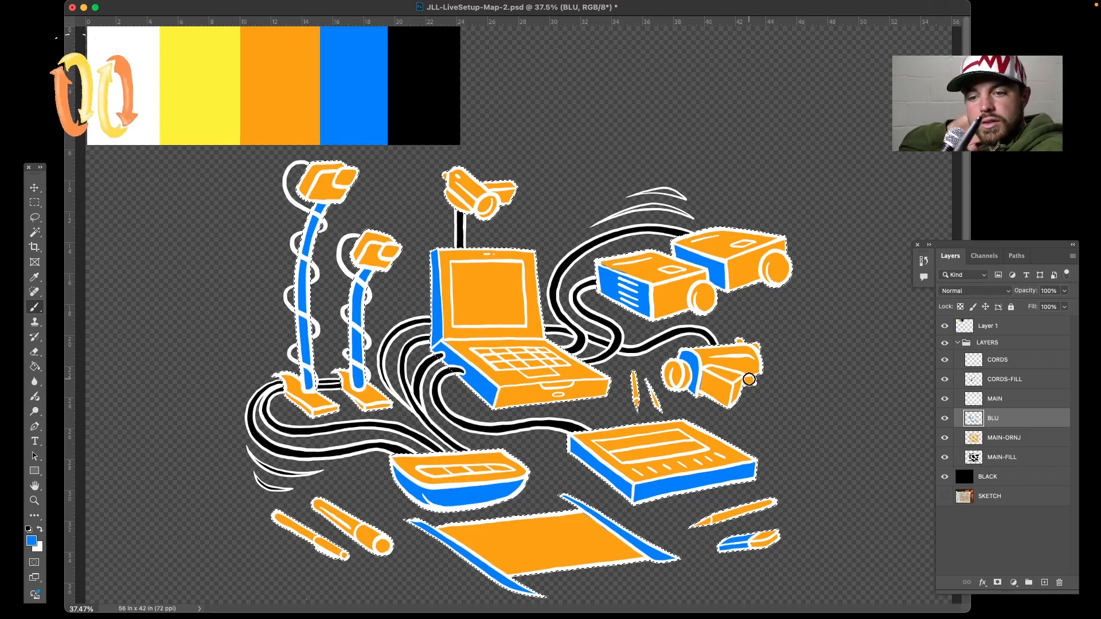
# Paint the camcorder's lower side panel blue, undo the stray stroke and switch to the Eraser for touch-ups
pyautogui.moveTo(700, 370)
pyautogui.mouseDown()
pyautogui.moveTo(729, 393)
pyautogui.moveTo(717, 392)
pyautogui.mouseUp()
pyautogui.press('super+z')
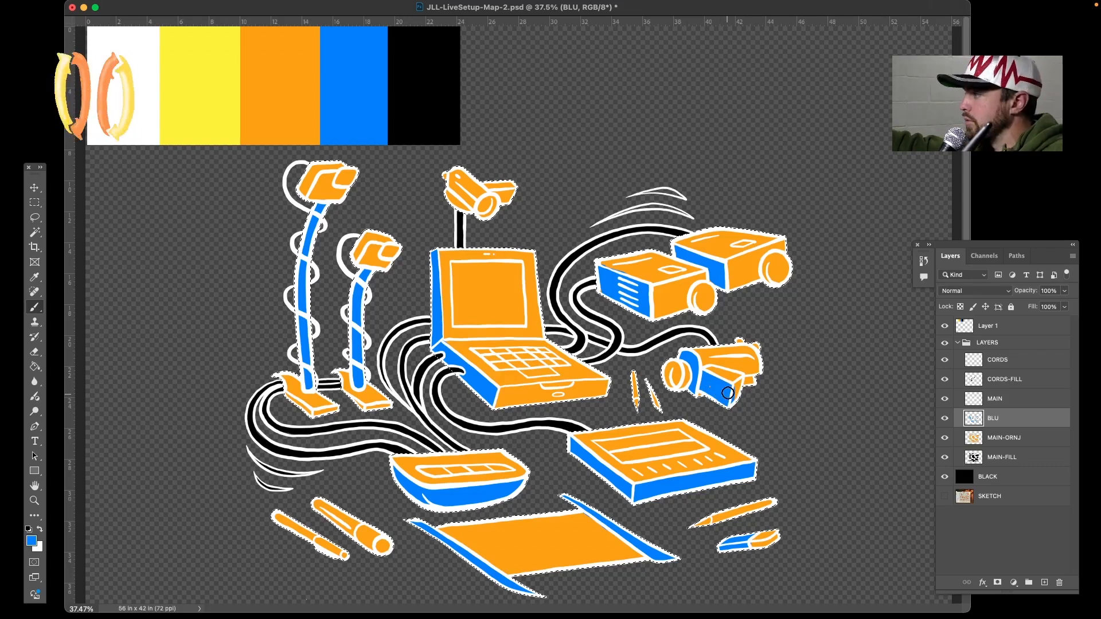
pyautogui.press('e')
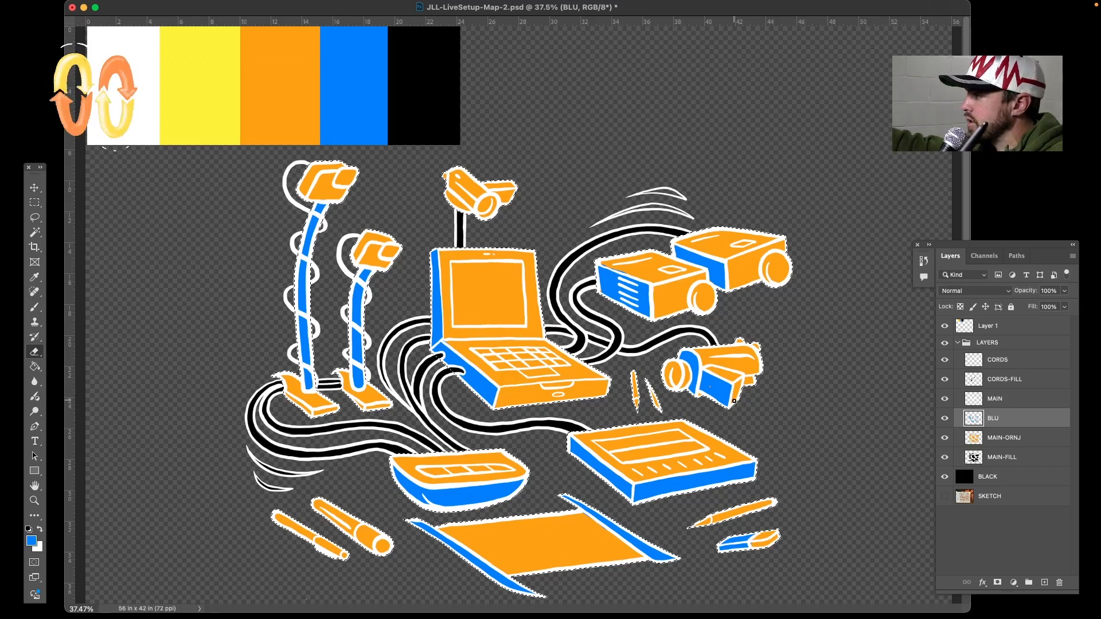
# Paint the button strip on the bowl-shaped device and the two long strips on the controller's top blue, then switch to the Eraser
pyautogui.press('b')
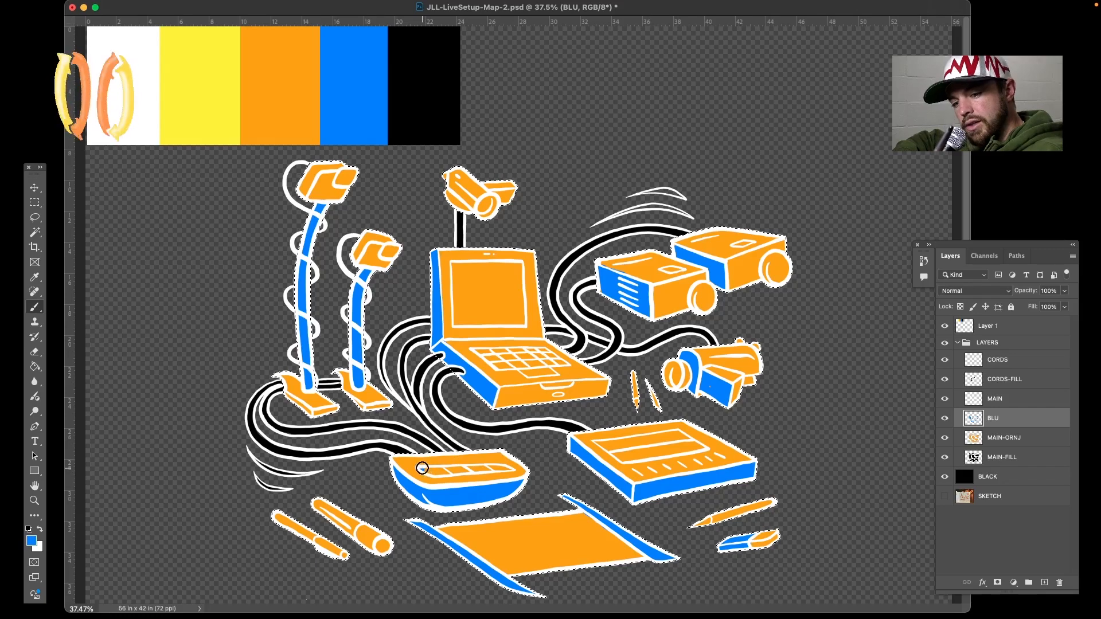
pyautogui.moveTo(418, 468); pyautogui.dragTo(518, 470)
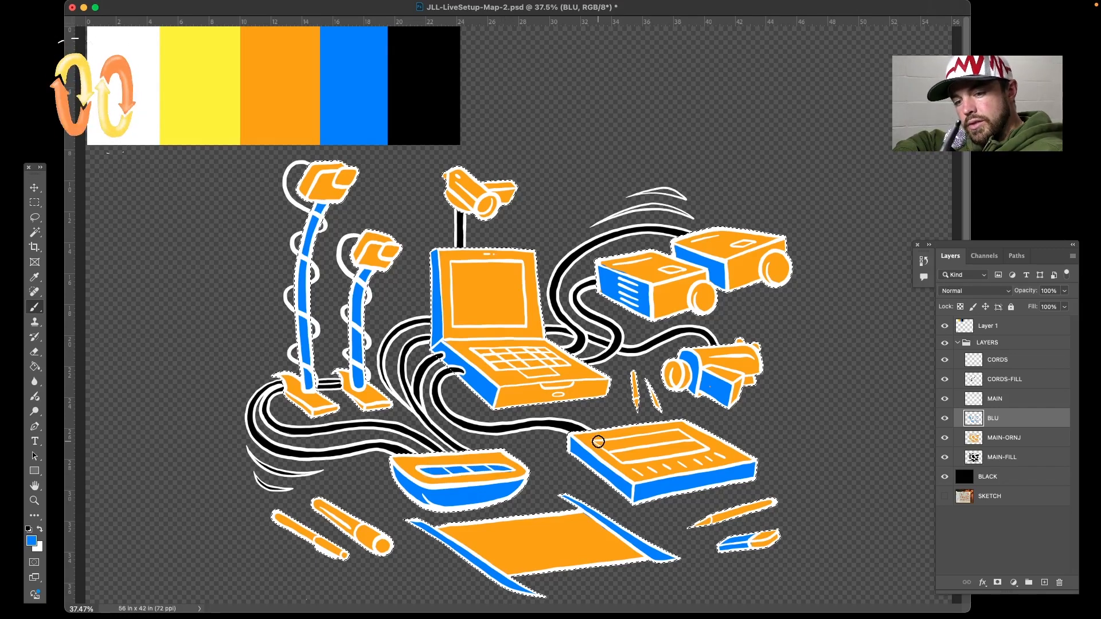
pyautogui.moveTo(595, 442)
pyautogui.mouseDown()
pyautogui.moveTo(624, 457)
pyautogui.moveTo(614, 434)
pyautogui.moveTo(617, 448)
pyautogui.moveTo(606, 443)
pyautogui.moveTo(677, 437)
pyautogui.moveTo(659, 430)
pyautogui.moveTo(698, 446)
pyautogui.moveTo(634, 458)
pyautogui.moveTo(613, 449)
pyautogui.moveTo(682, 442)
pyautogui.mouseUp()
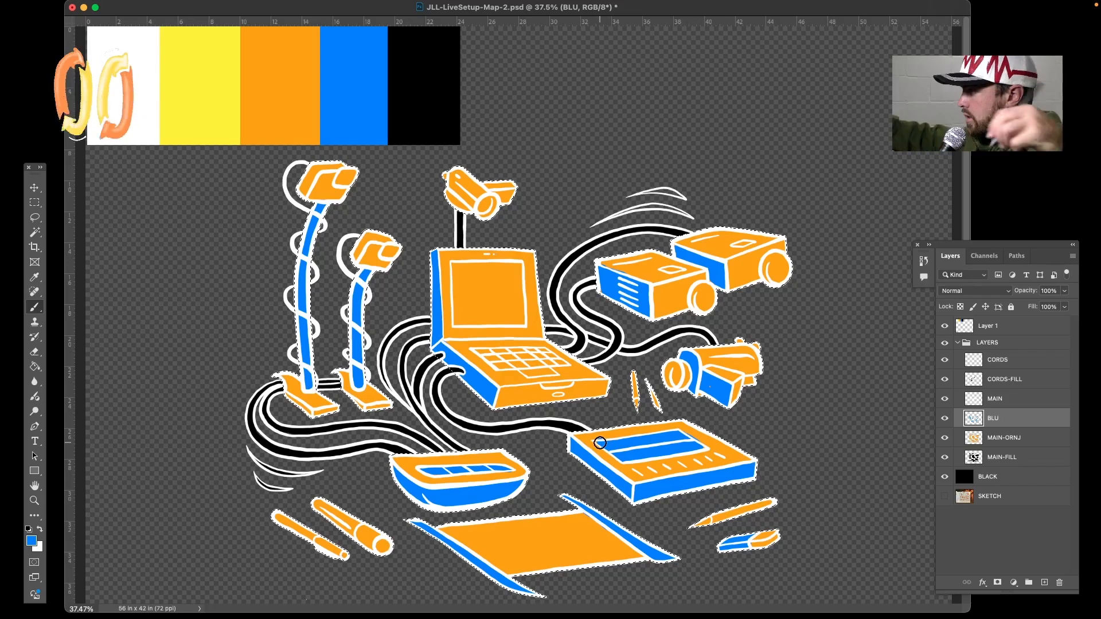
pyautogui.press('e')
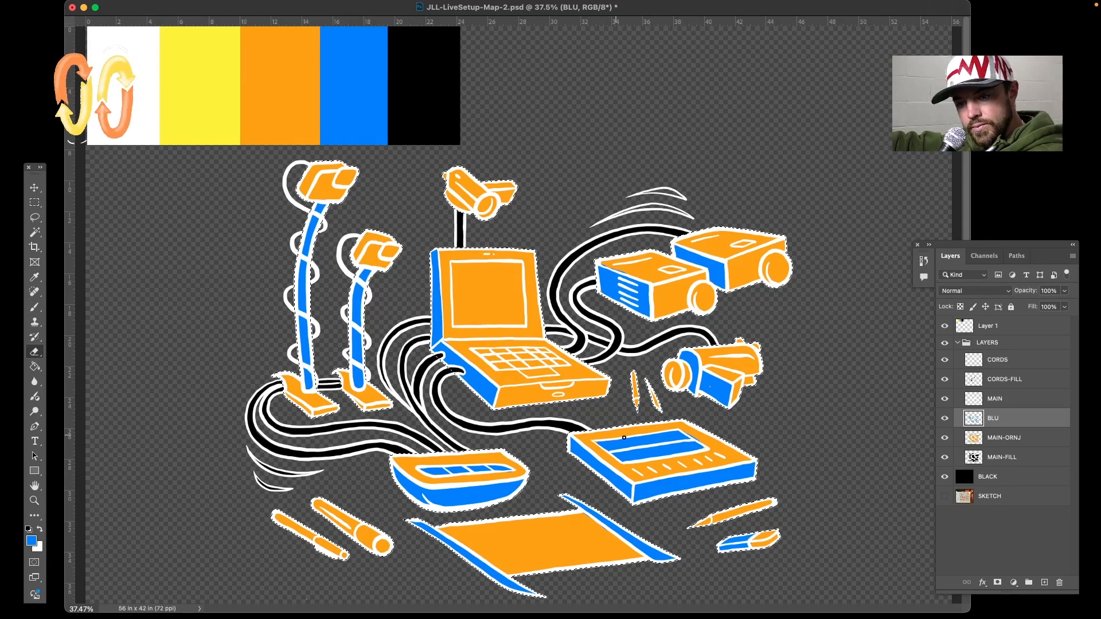
# Paint the laptop's keyboard keys and trackpad blue with the Brush, then switch to the Eraser
pyautogui.press('b')
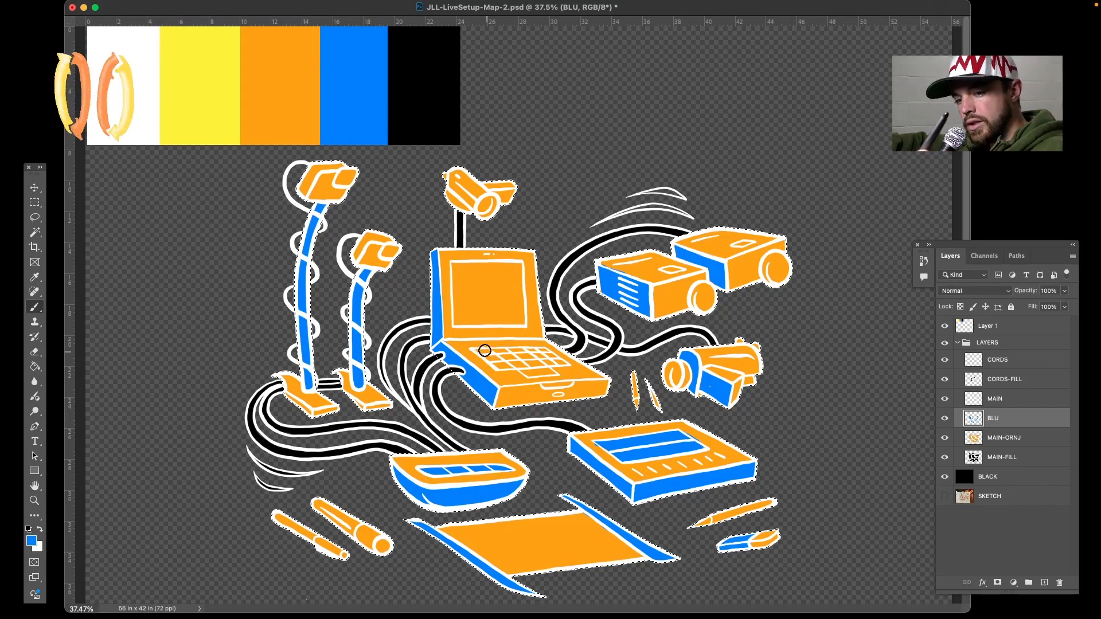
pyautogui.moveTo(481, 352); pyautogui.dragTo(528, 350)
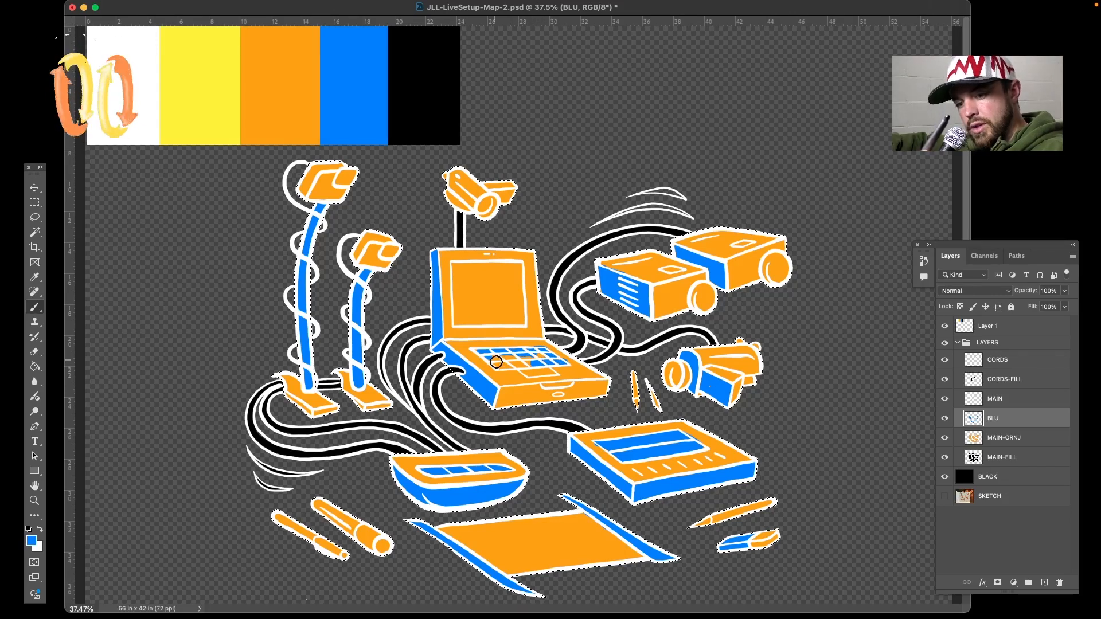
pyautogui.moveTo(496, 364); pyautogui.dragTo(501, 367)
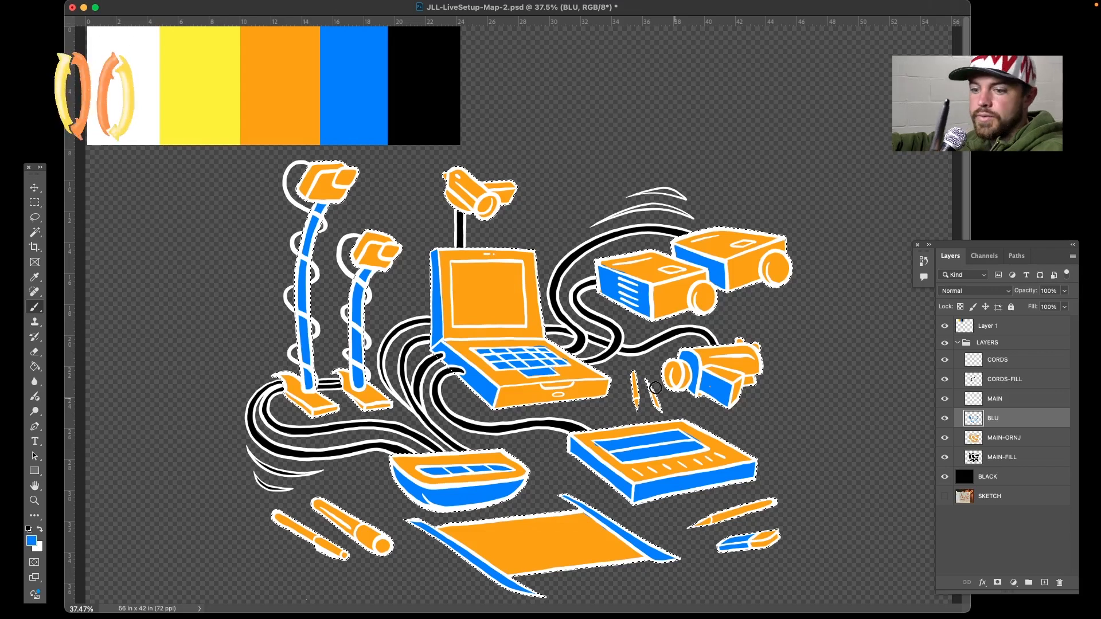
pyautogui.press('e')
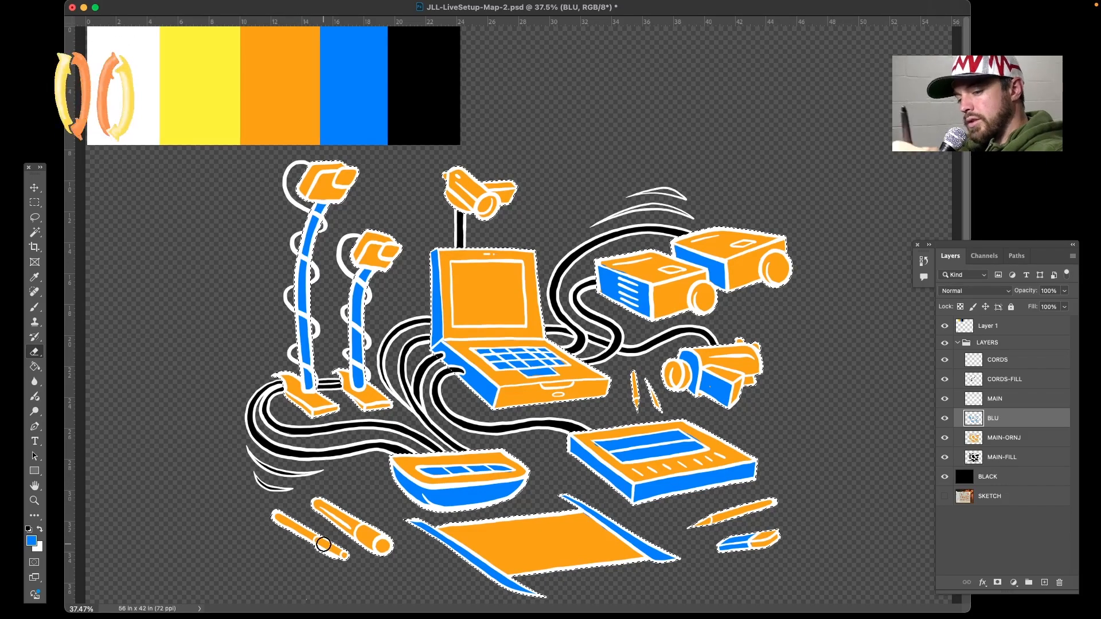
# Paint the thin pen beside the flashlight blue, along with the security camera's side, rear bracket and lens
pyautogui.press('b')
pyautogui.moveTo(272, 514); pyautogui.dragTo(323, 548)
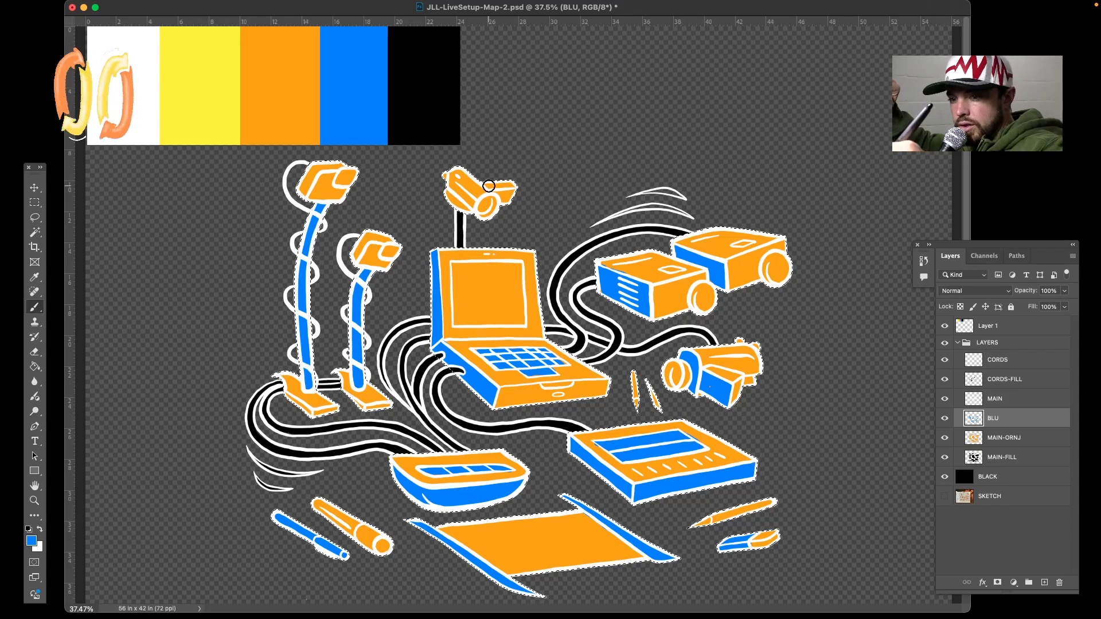
pyautogui.moveTo(456, 181); pyautogui.dragTo(455, 182)
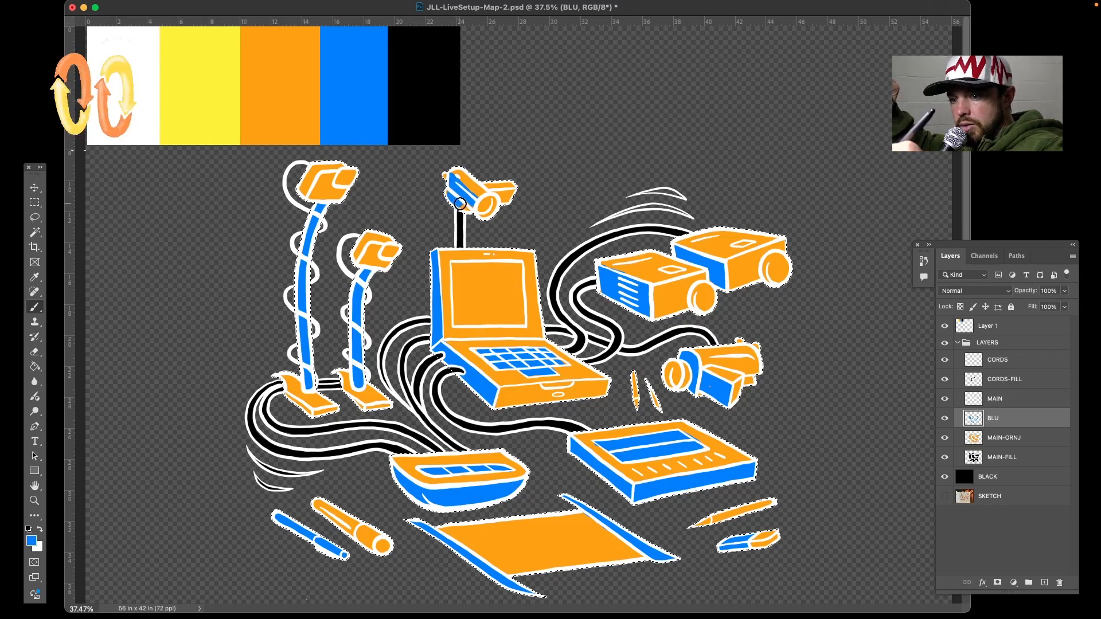
pyautogui.moveTo(488, 184); pyautogui.dragTo(501, 183)
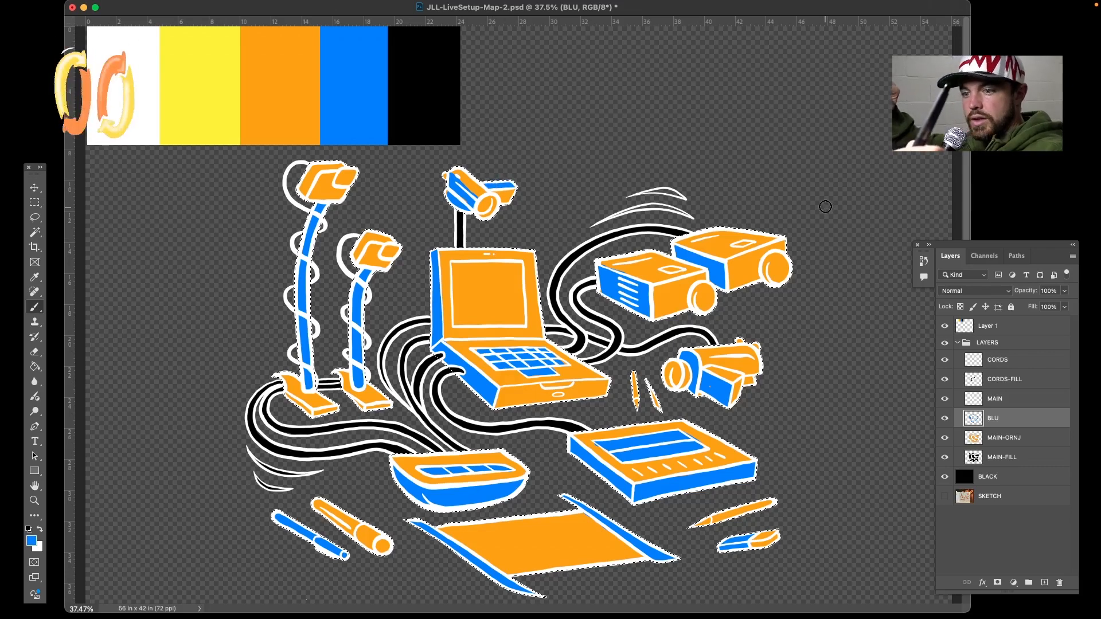
pyautogui.moveTo(480, 206); pyautogui.dragTo(487, 204)
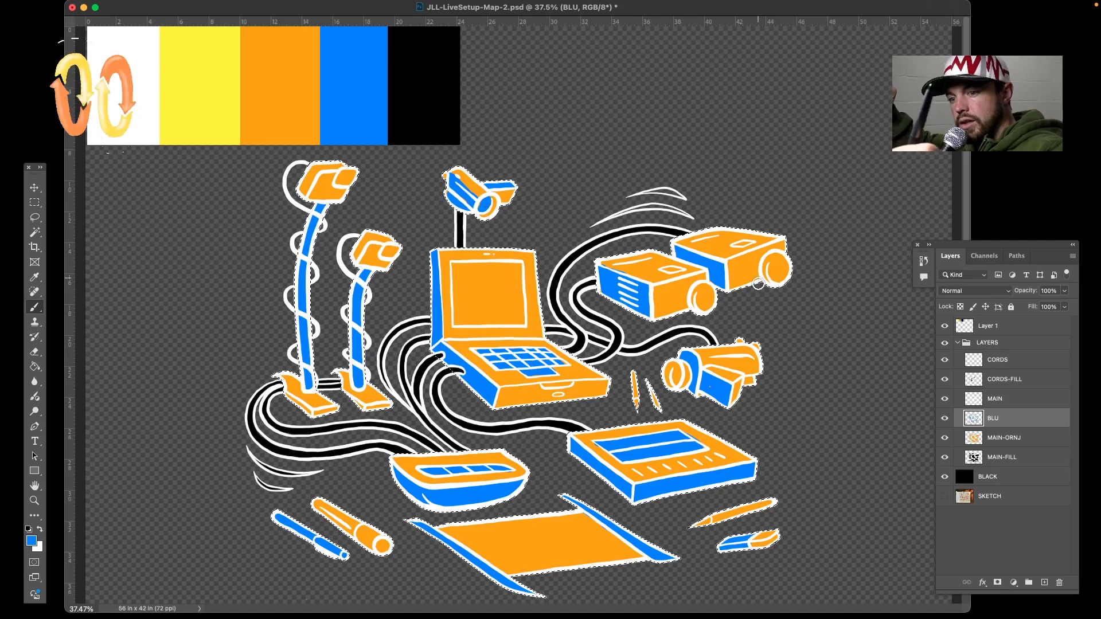
# Undo the blue on the lamp's front face, and paint the lamp heads' outer housings, projectors' top panels and laptop's front details blue
pyautogui.click(343, 174)
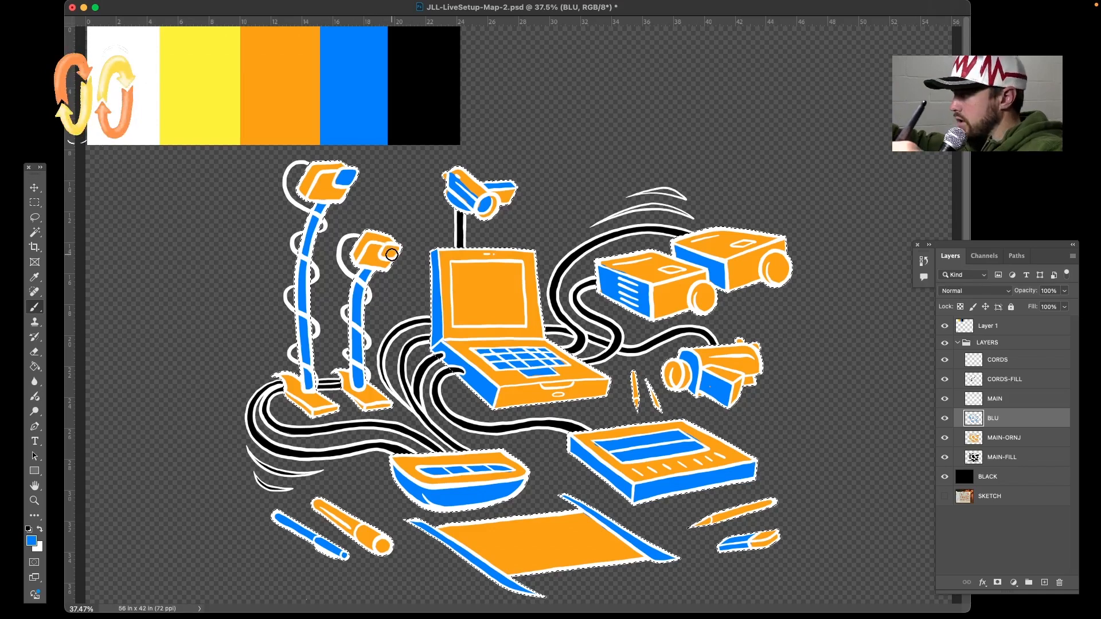
pyautogui.press('super+z')
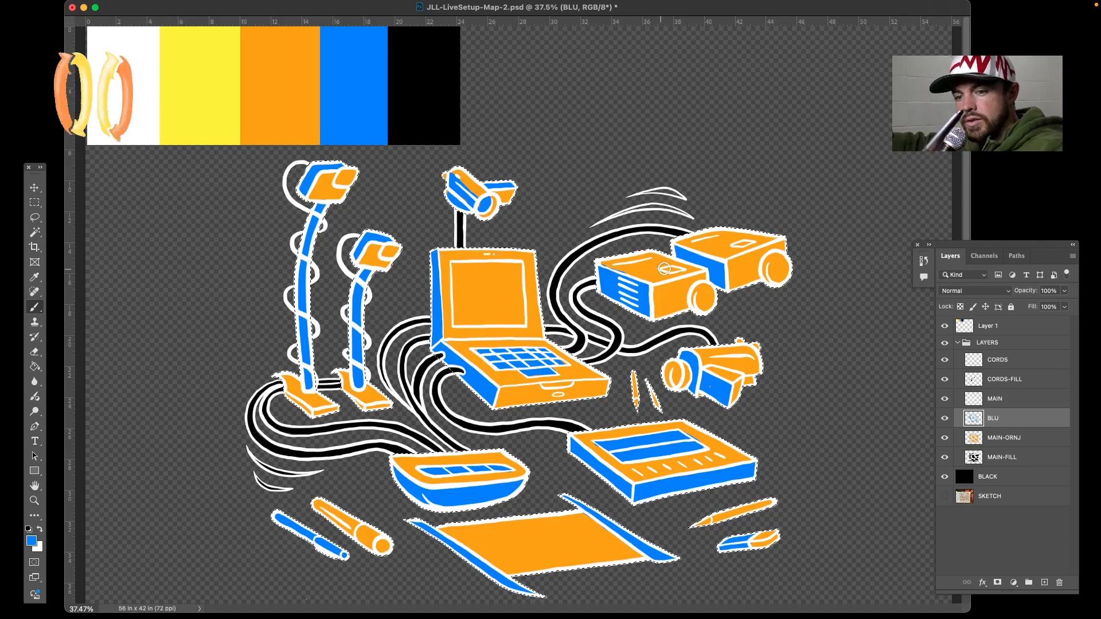
pyautogui.moveTo(667, 268); pyautogui.dragTo(674, 269)
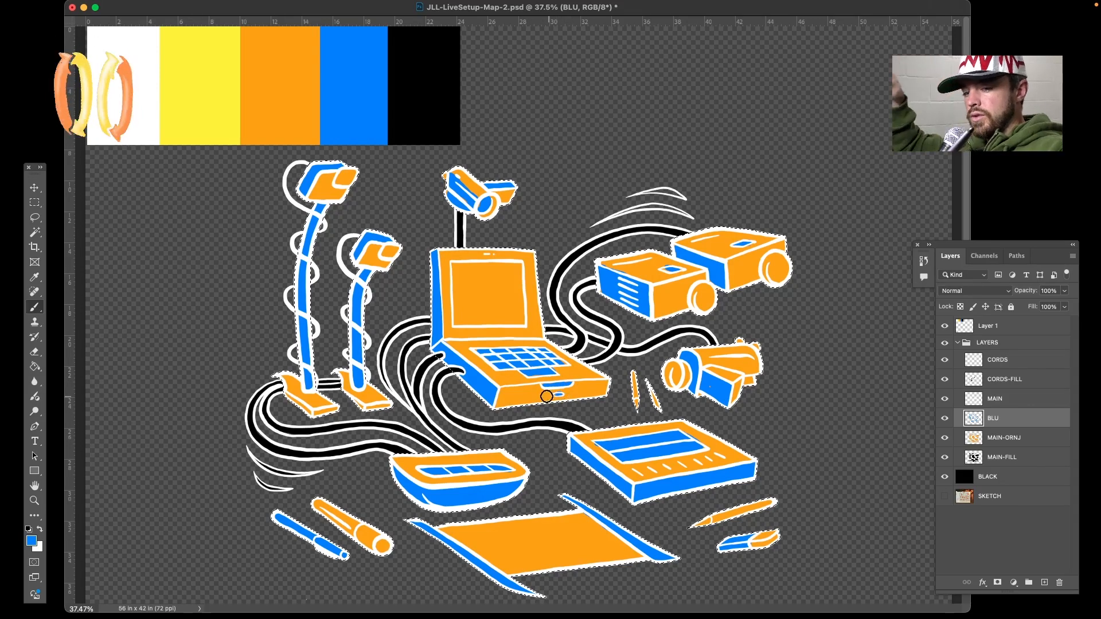
pyautogui.scroll(8, 548, 396)
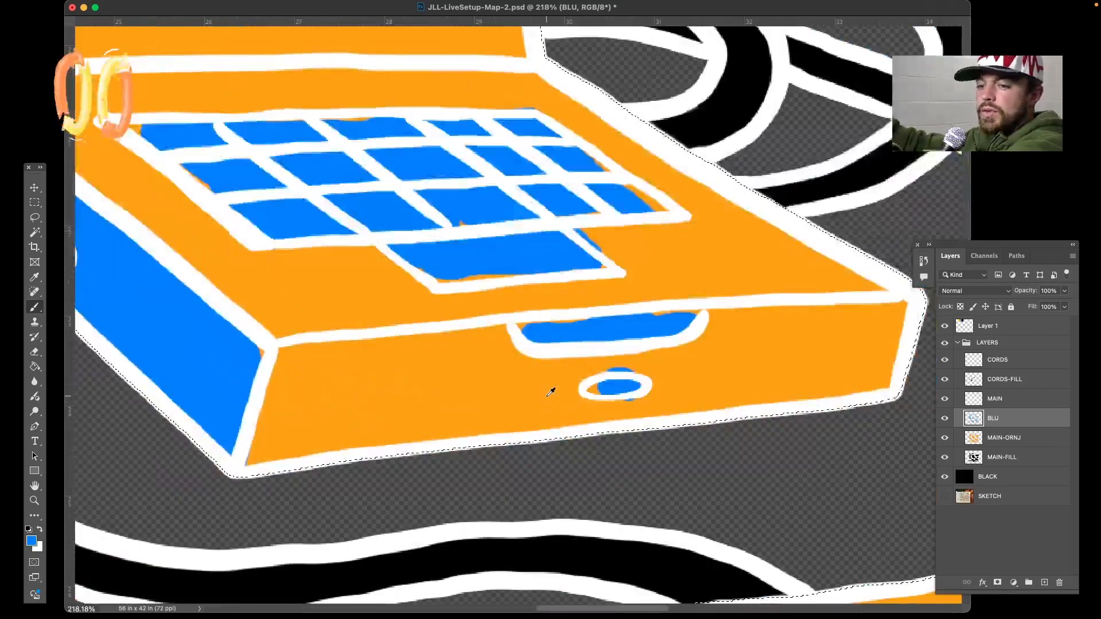
pyautogui.scroll(1, 551, 392)
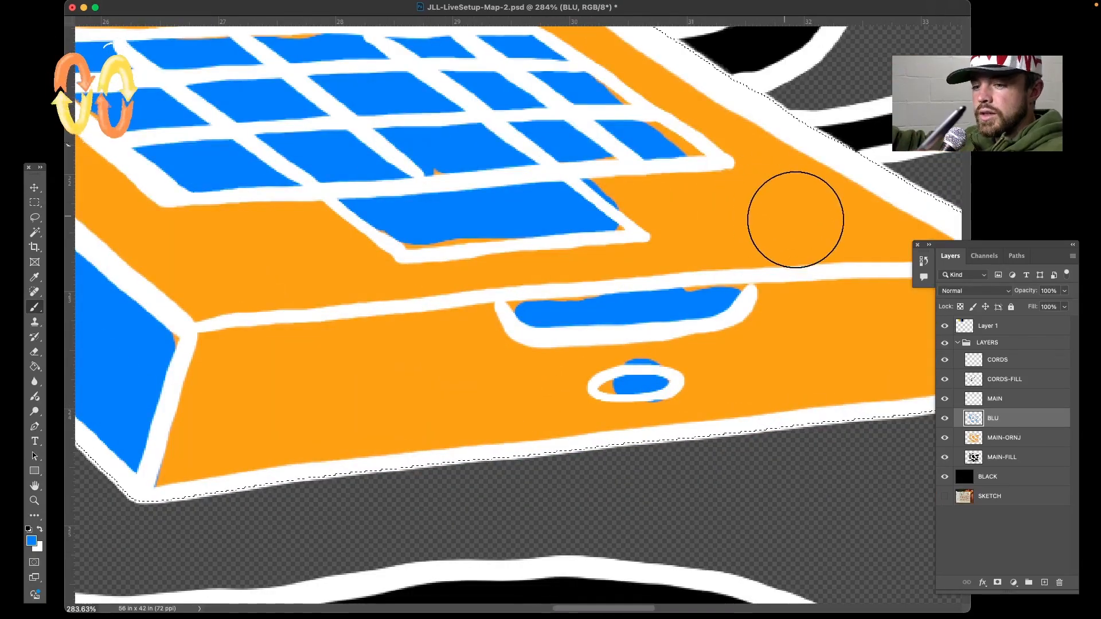
# Fill the leftover orange gaps in the laptop's left-hand keyboard keys with blue using a smaller brush
pyautogui.moveTo(814, 250); pyautogui.dragTo(827, 334)
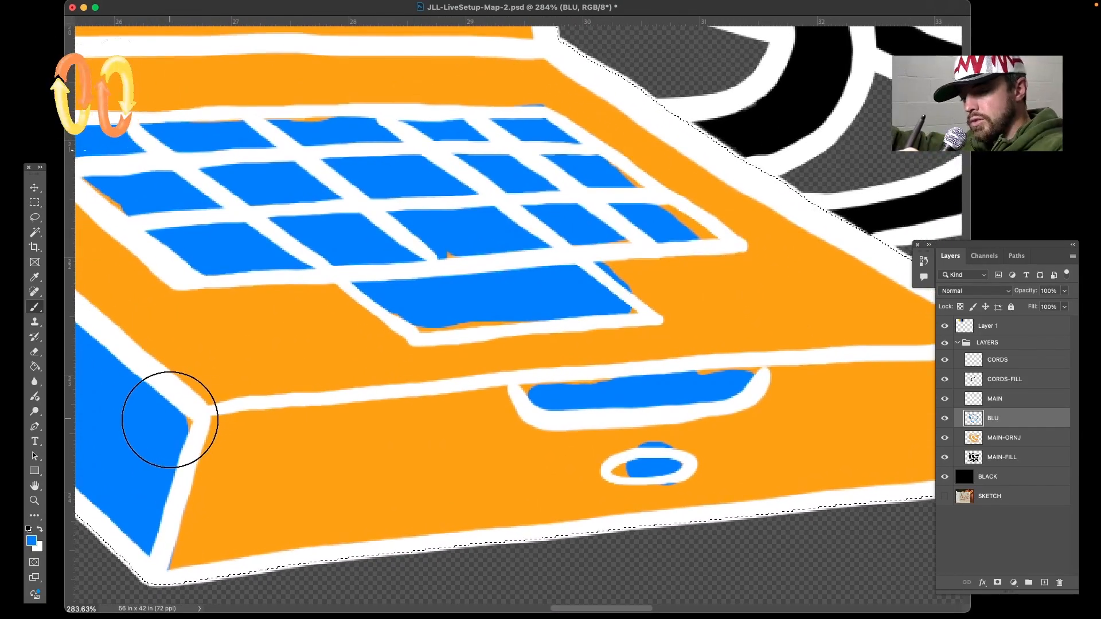
pyautogui.press('[')
pyautogui.press('[')
pyautogui.press('[')
pyautogui.press('[')
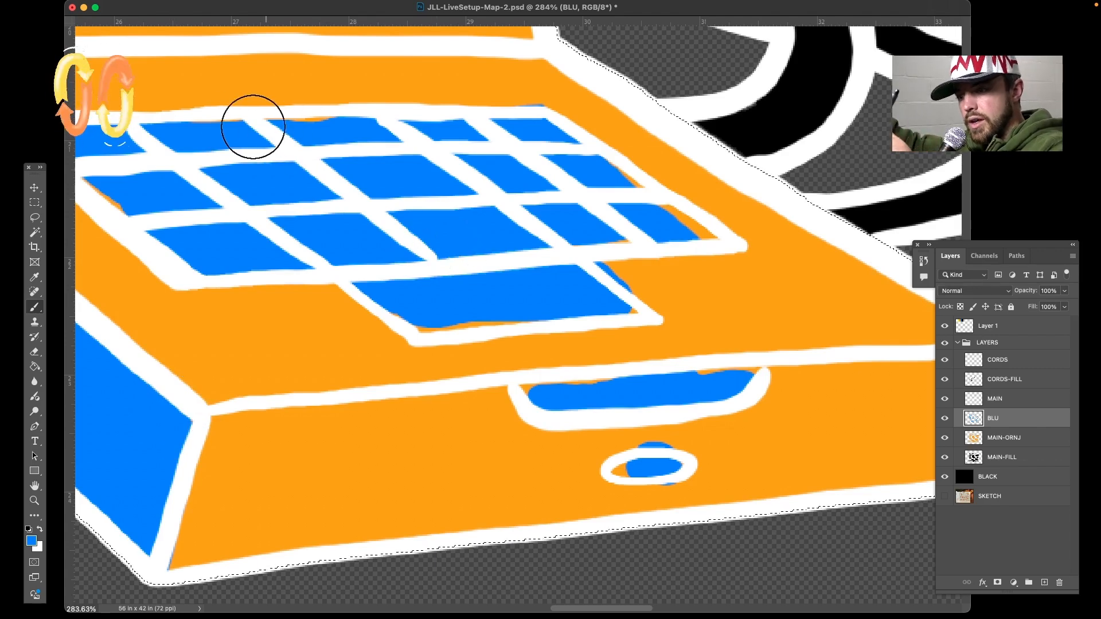
pyautogui.moveTo(358, 205); pyautogui.dragTo(487, 239)
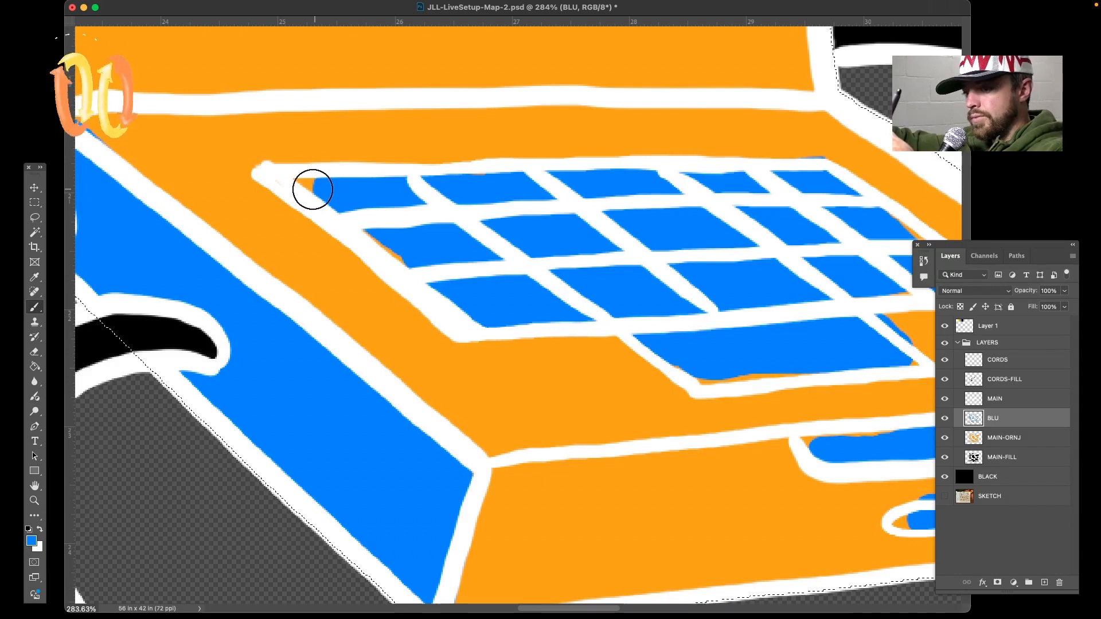
pyautogui.moveTo(313, 189)
pyautogui.mouseDown()
pyautogui.moveTo(295, 180)
pyautogui.moveTo(325, 181)
pyautogui.moveTo(305, 187)
pyautogui.mouseUp()
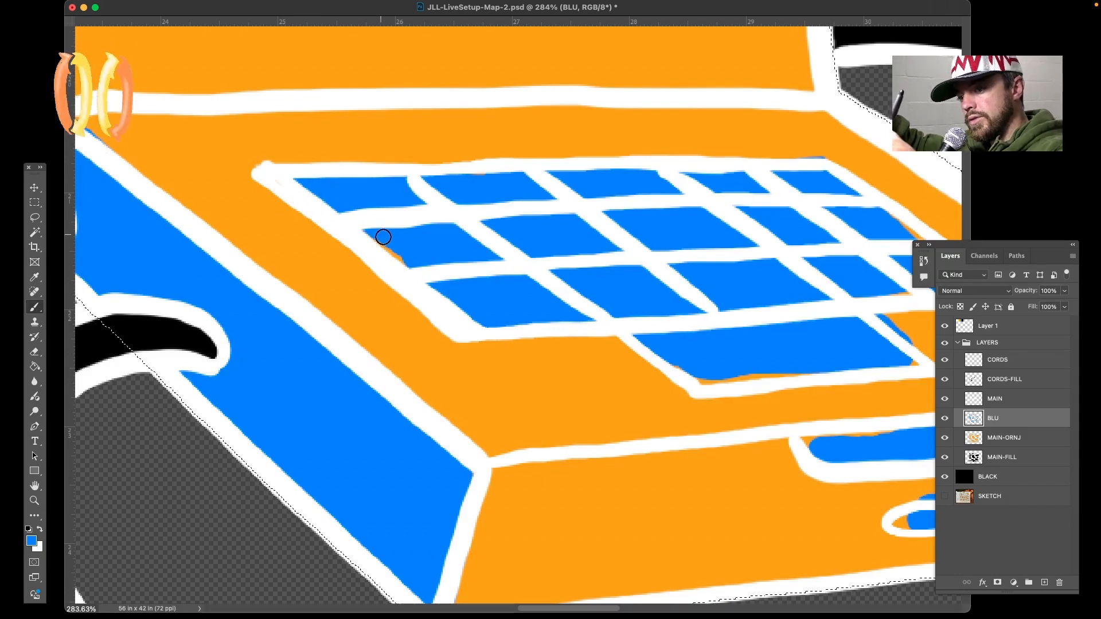
pyautogui.moveTo(383, 237)
pyautogui.mouseDown()
pyautogui.moveTo(410, 264)
pyautogui.moveTo(380, 243)
pyautogui.mouseUp()
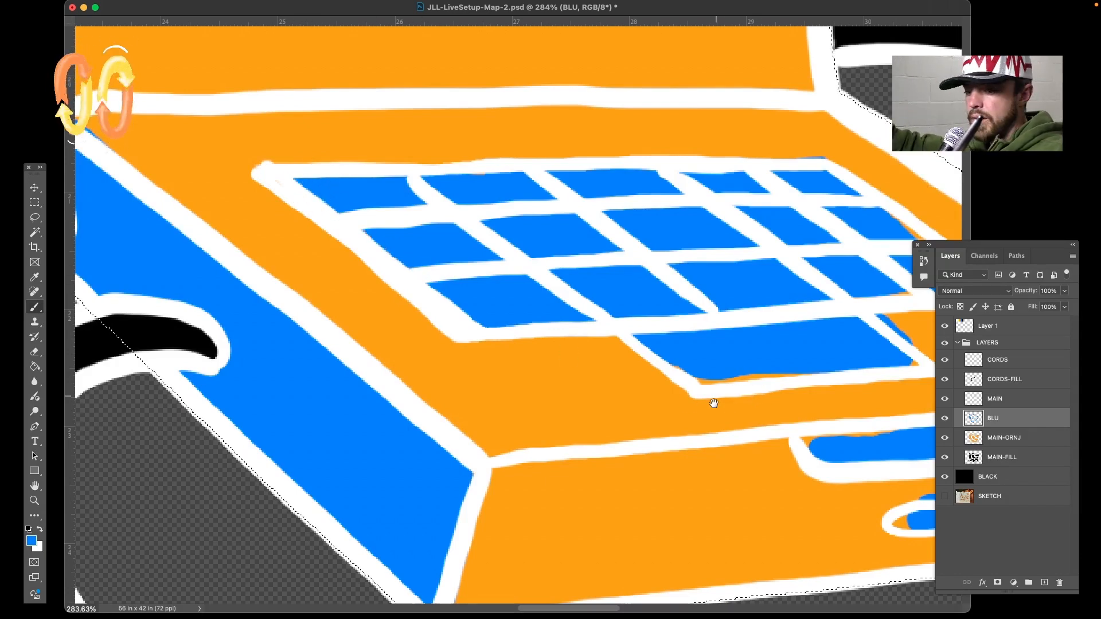
# Fill the trackpad's remaining orange edge with blue and erase the blue overspill beyond its right side with a small Eraser
pyautogui.moveTo(776, 400); pyautogui.dragTo(413, 445)
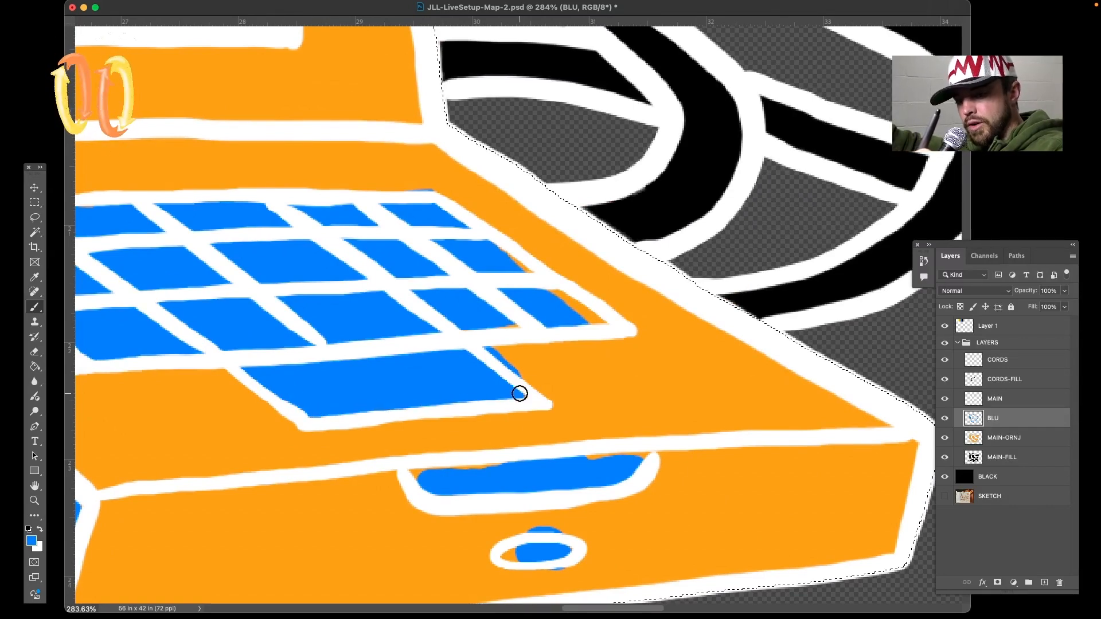
pyautogui.press(']')
pyautogui.press(']')
pyautogui.press(']')
pyautogui.press(']')
pyautogui.press(']')
pyautogui.press(']')
pyautogui.press('e')
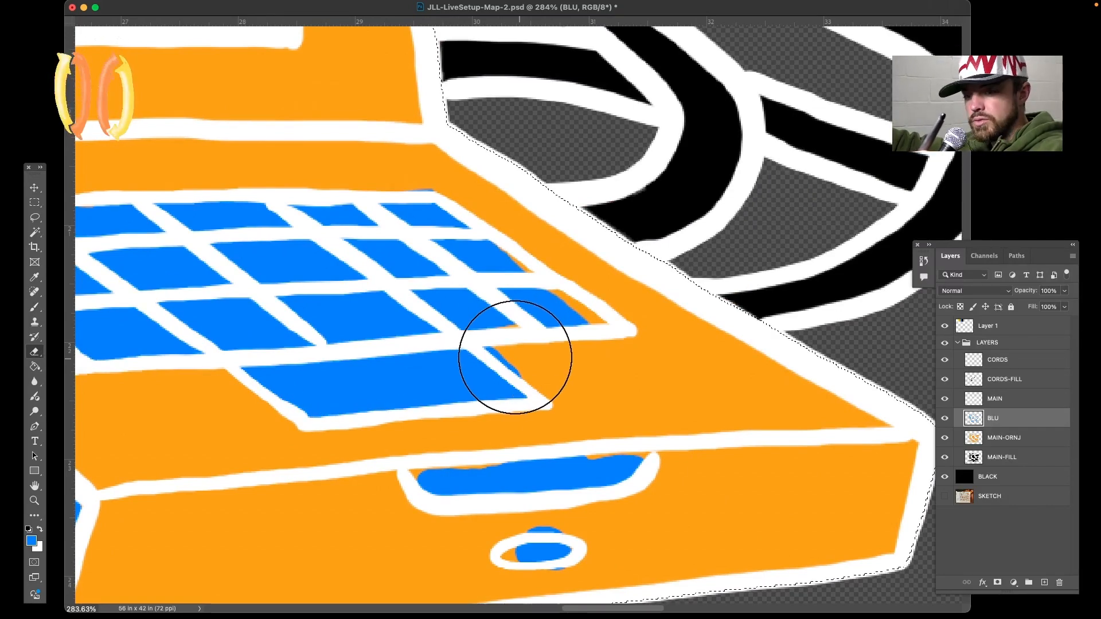
pyautogui.press('[')
pyautogui.press('[')
pyautogui.press('[')
pyautogui.press('[')
pyautogui.press('[')
pyautogui.press('[')
pyautogui.press('[')
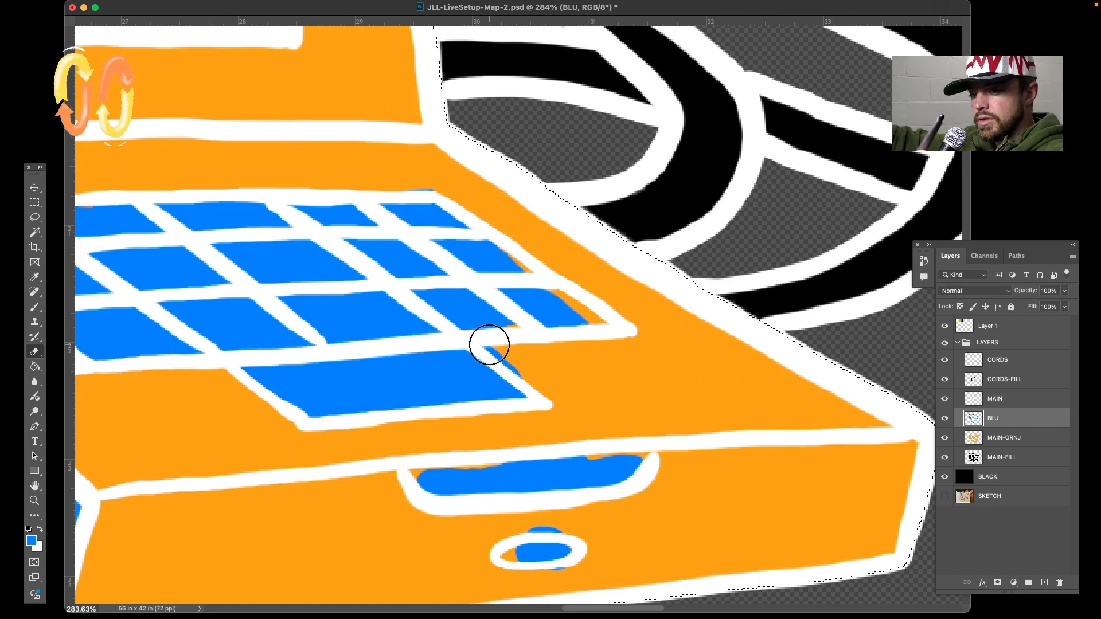
pyautogui.moveTo(490, 347); pyautogui.dragTo(536, 380)
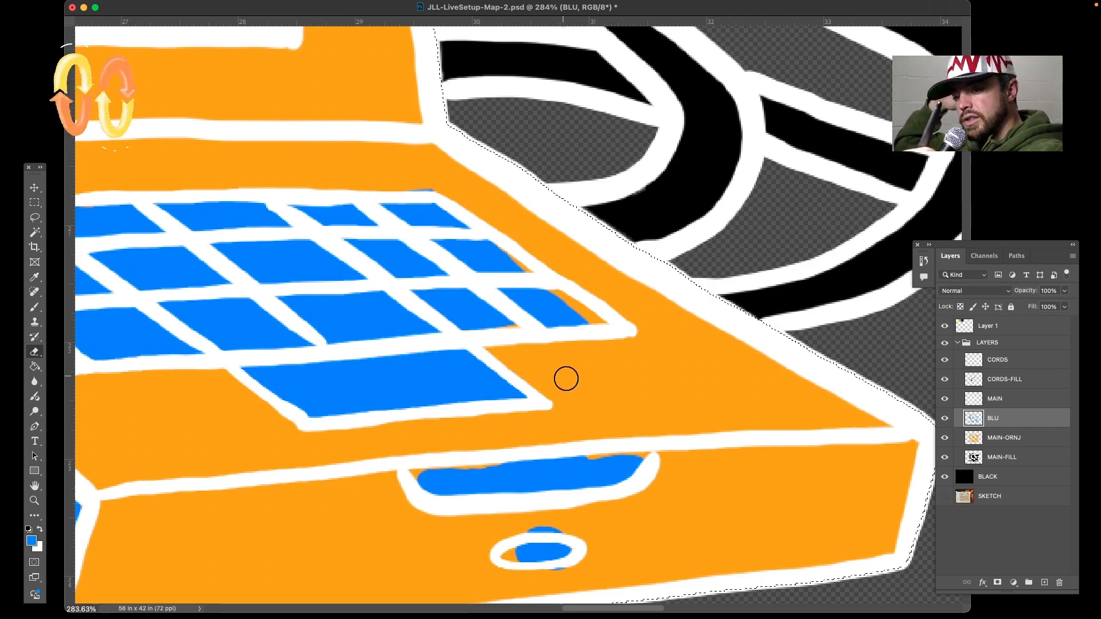
# Fill the orange gaps in the right-hand keys, front notch and oval button with blue, and erase the overspill around the oval
pyautogui.press('b')
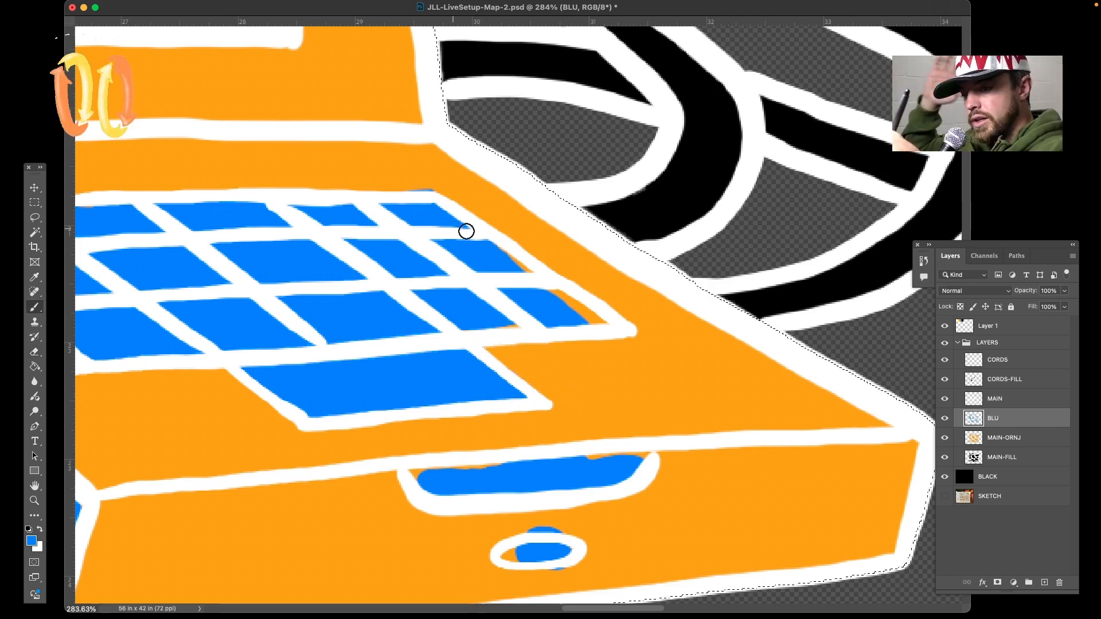
pyautogui.moveTo(500, 250)
pyautogui.mouseDown()
pyautogui.moveTo(596, 319)
pyautogui.moveTo(545, 290)
pyautogui.mouseUp()
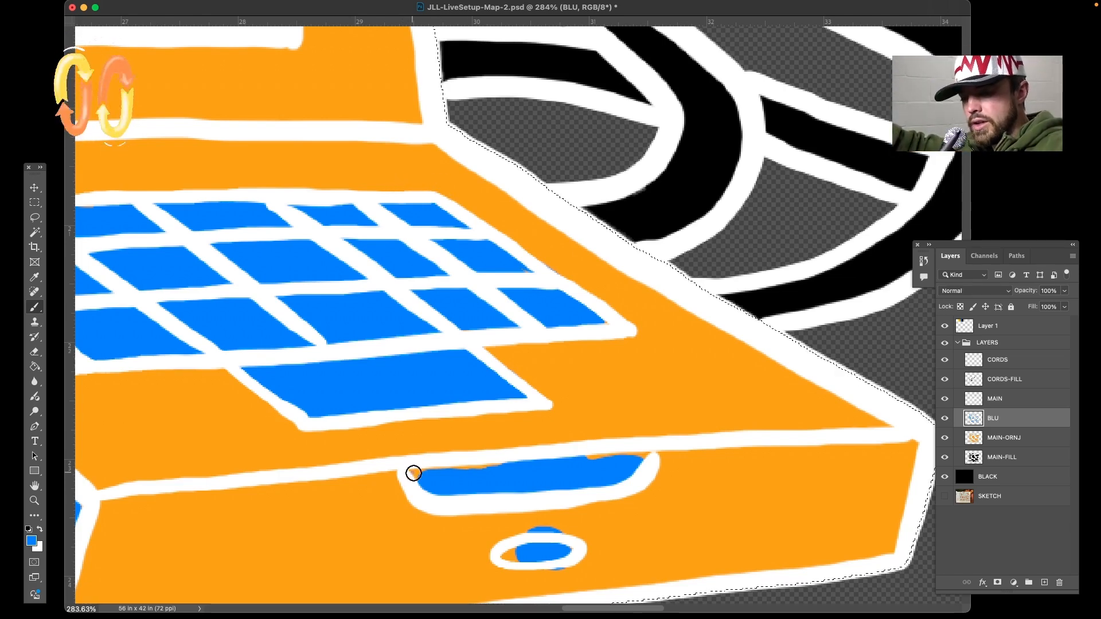
pyautogui.moveTo(413, 473)
pyautogui.mouseDown()
pyautogui.moveTo(427, 462)
pyautogui.moveTo(639, 455)
pyautogui.mouseUp()
pyautogui.moveTo(512, 553); pyautogui.dragTo(507, 552)
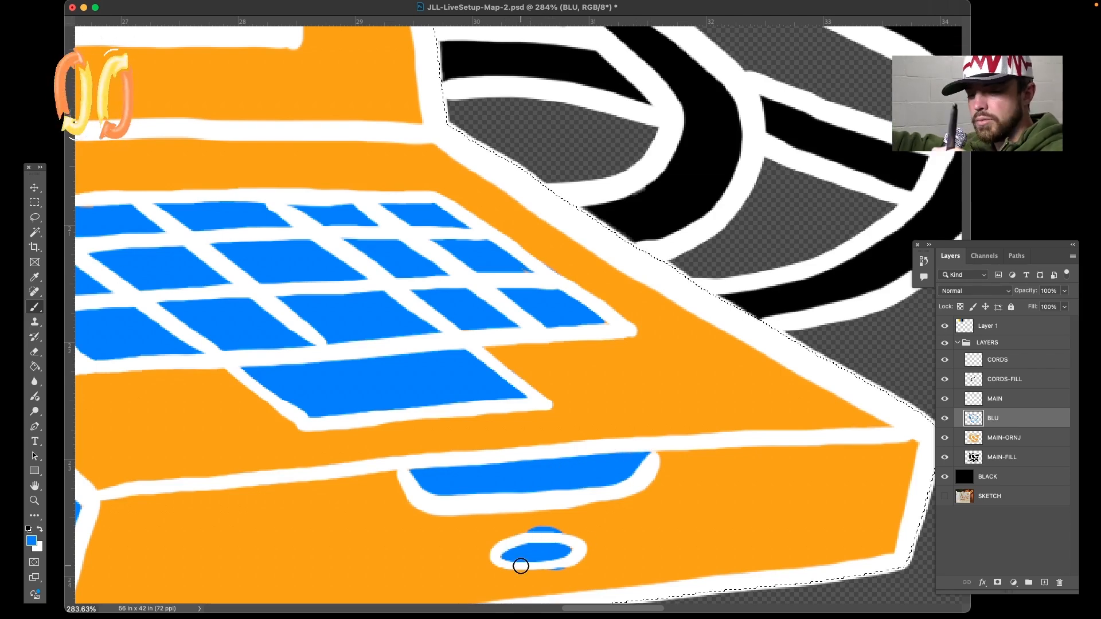
pyautogui.press('e')
pyautogui.moveTo(523, 525)
pyautogui.mouseDown()
pyautogui.moveTo(573, 531)
pyautogui.moveTo(576, 578)
pyautogui.moveTo(539, 577)
pyautogui.moveTo(569, 571)
pyautogui.mouseUp()
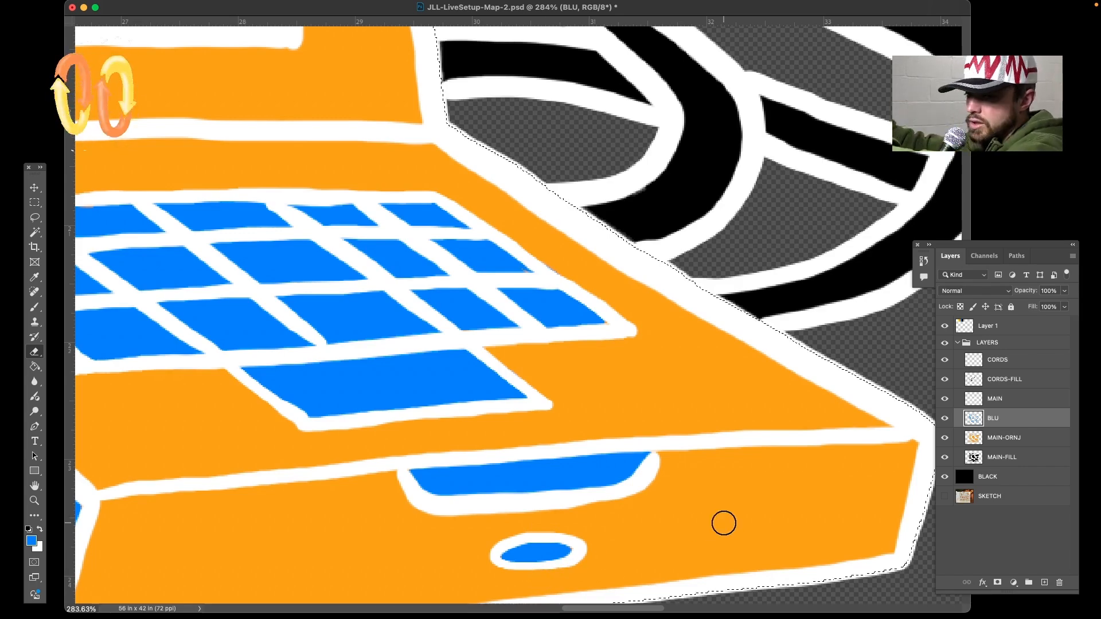
# Examine the blue shading on all the drawn devices, from the lamps to the papers and pencils, for missed areas
pyautogui.scroll(-8, 723, 523)
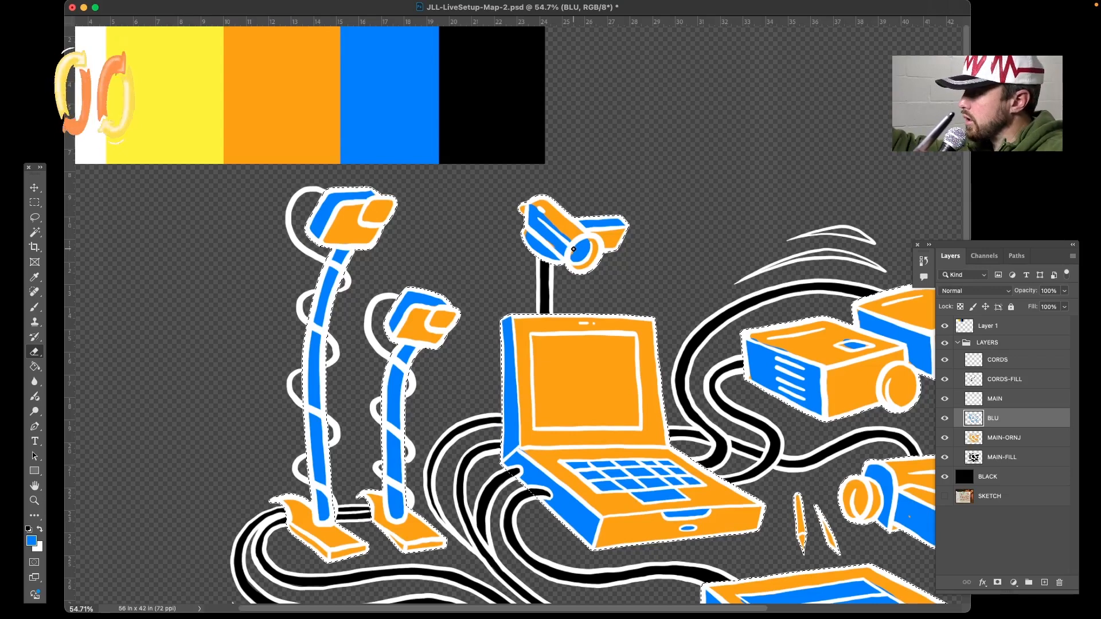
pyautogui.press('b')
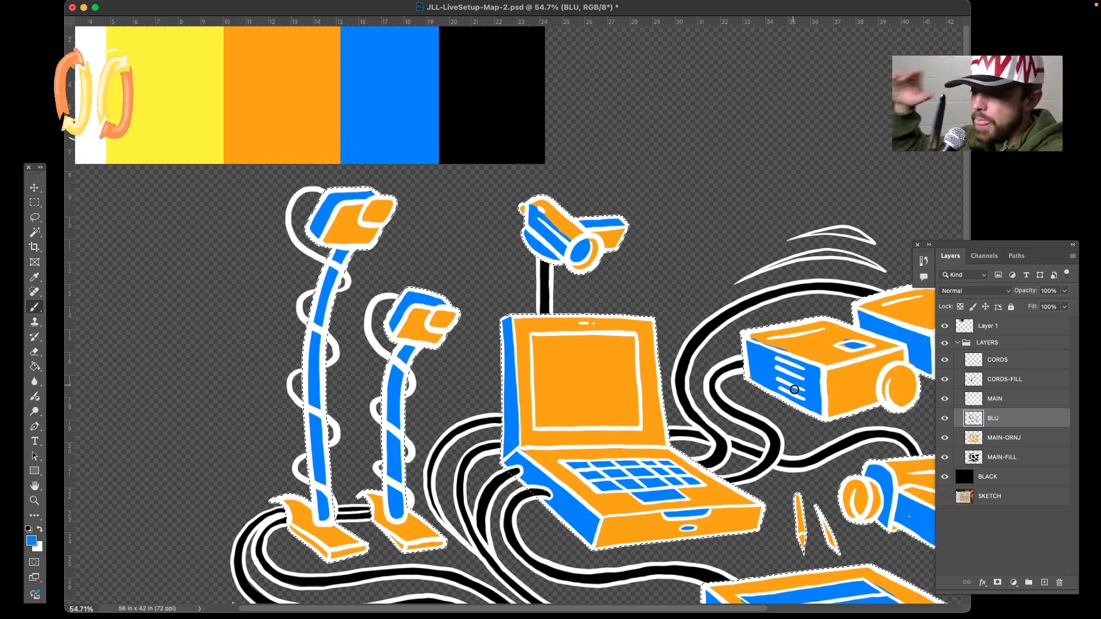
pyautogui.scroll(-10, 796, 432)
pyautogui.hscroll(10, 796, 432)
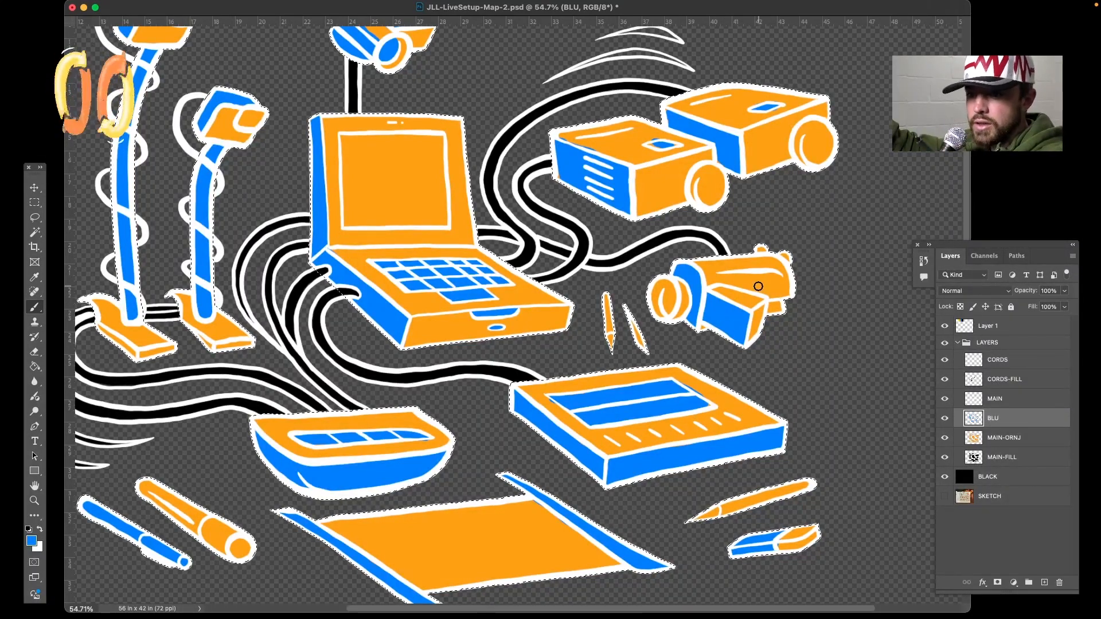
pyautogui.press('e')
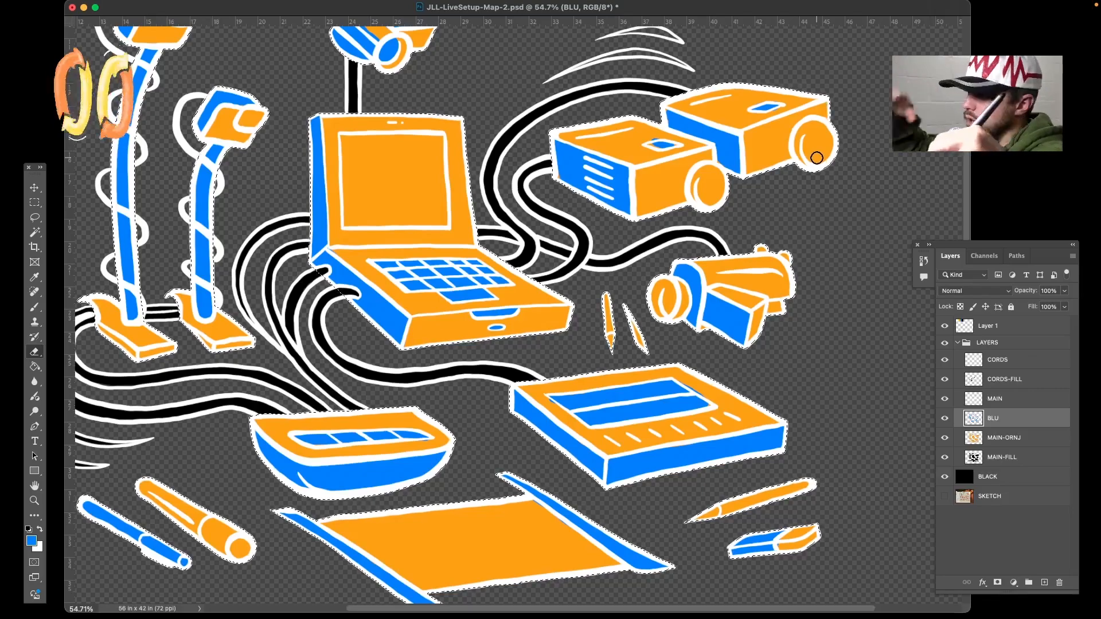
pyautogui.moveTo(847, 489); pyautogui.dragTo(864, 368)
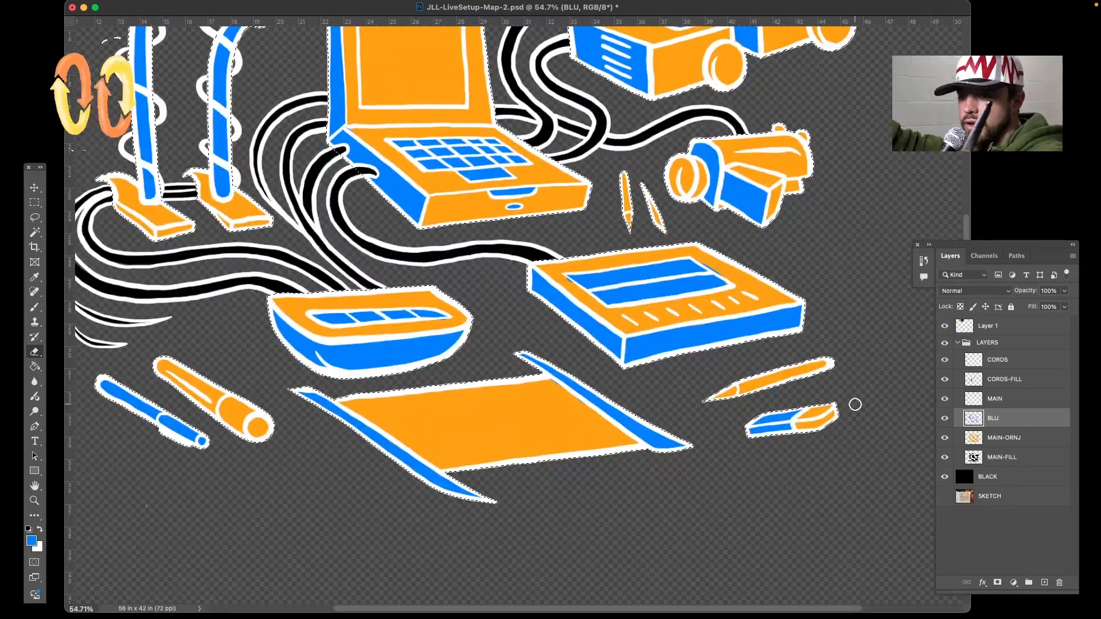
pyautogui.moveTo(826, 245)
pyautogui.mouseDown()
pyautogui.moveTo(859, 526)
pyautogui.moveTo(863, 339)
pyautogui.moveTo(878, 376)
pyautogui.moveTo(854, 400)
pyautogui.mouseUp()
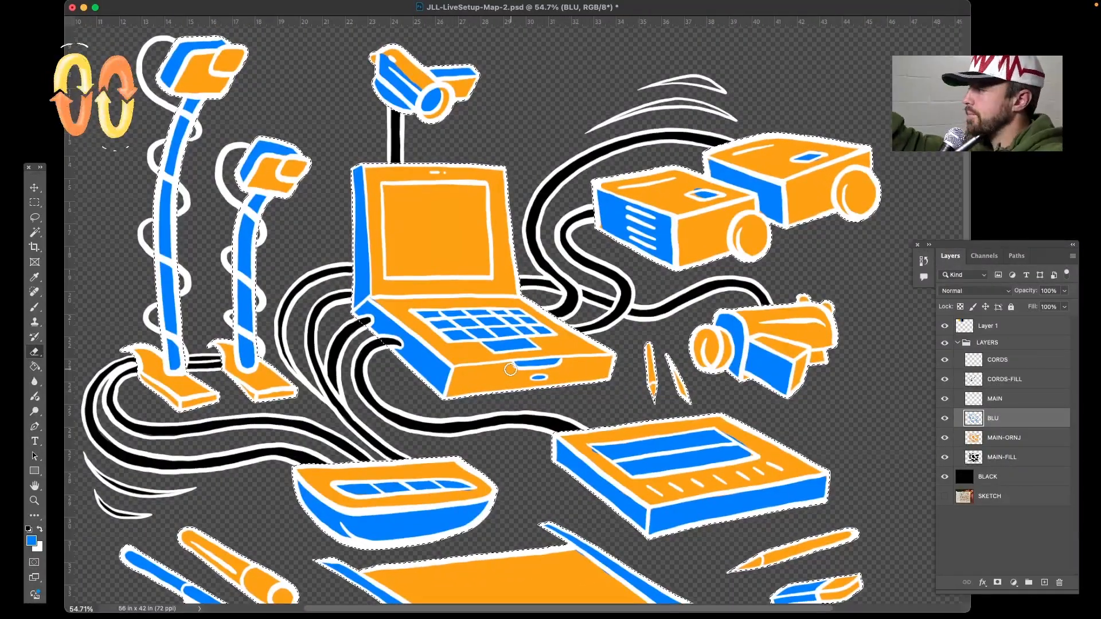
pyautogui.scroll(-3, 510, 370)
pyautogui.scroll(-2, 510, 370)
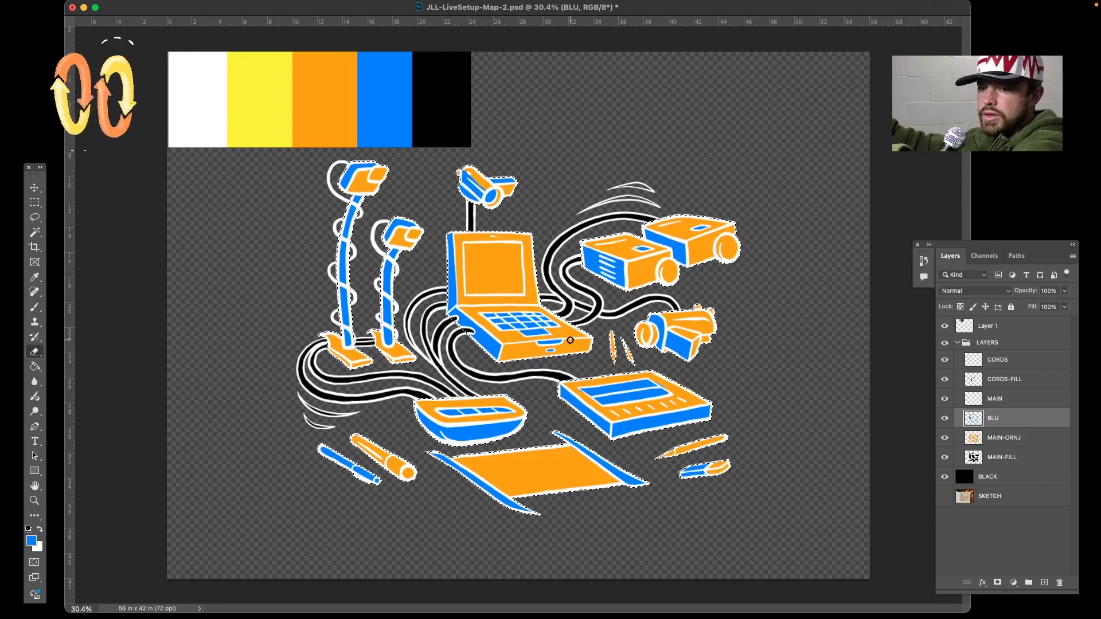
pyautogui.scroll(3, 570, 340)
pyautogui.hscroll(-1, 569, 340)
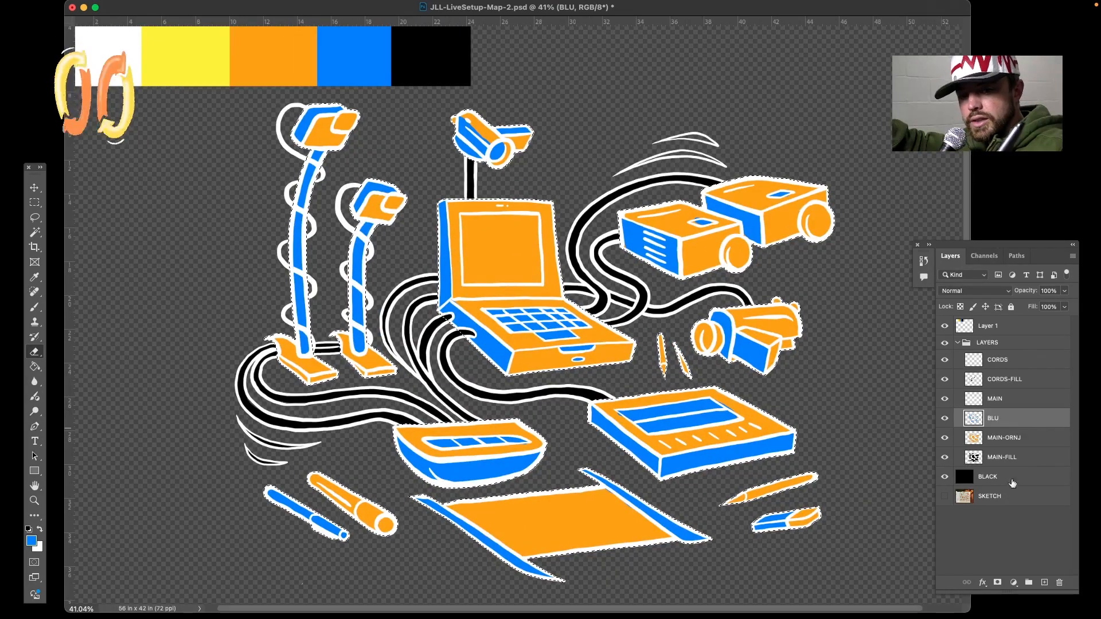
# Add a new layer above BLU and name it YELLOW
pyautogui.click(1044, 583)
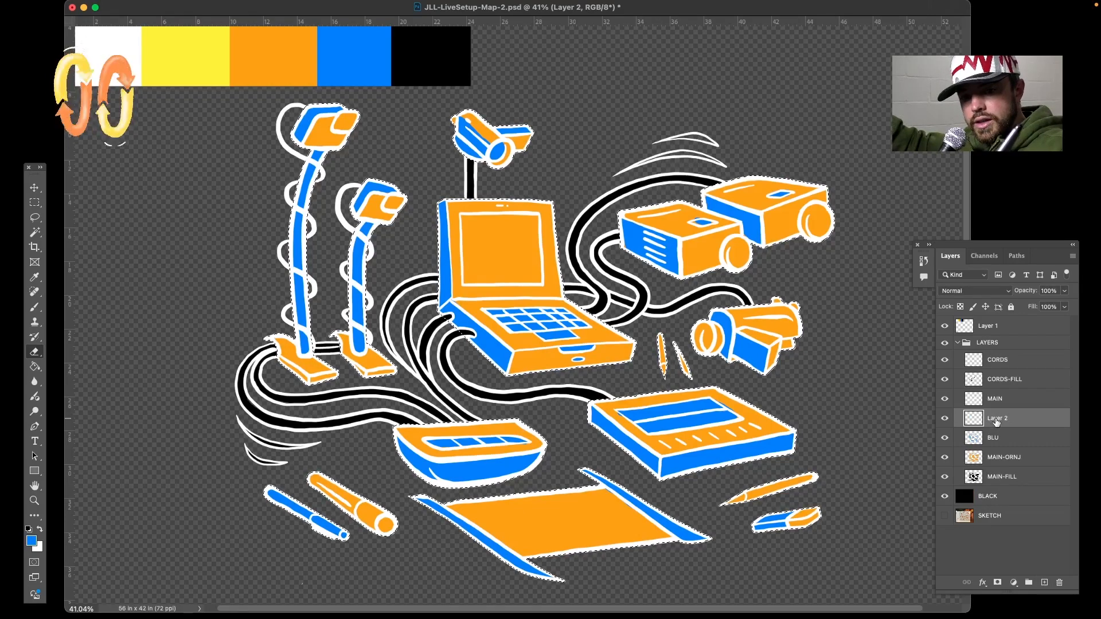
pyautogui.doubleClick(997, 418)
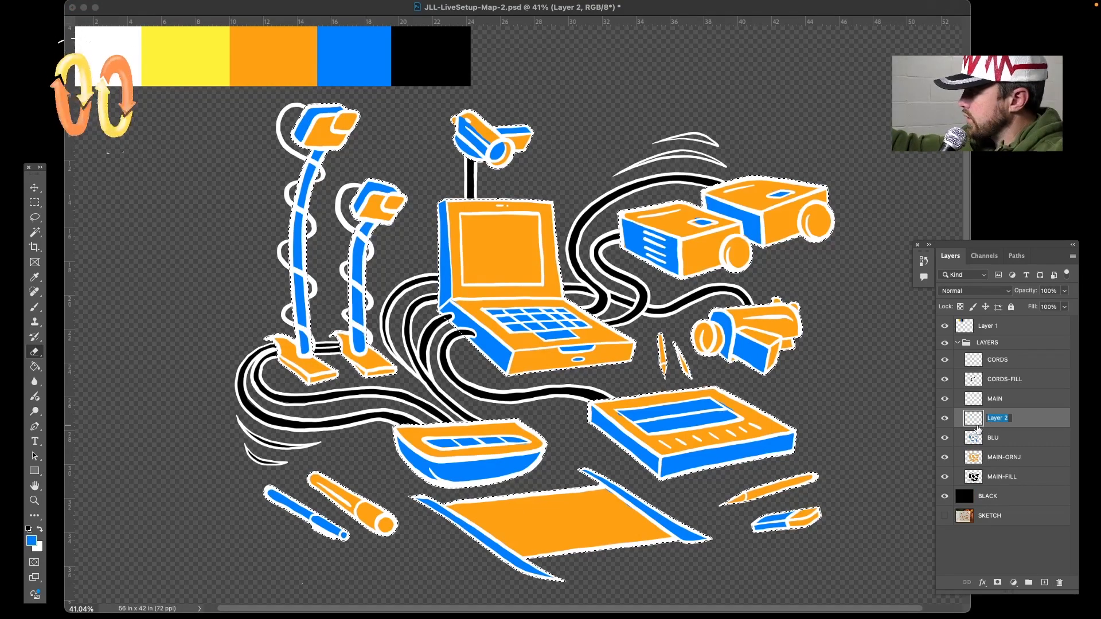
pyautogui.write('Y')
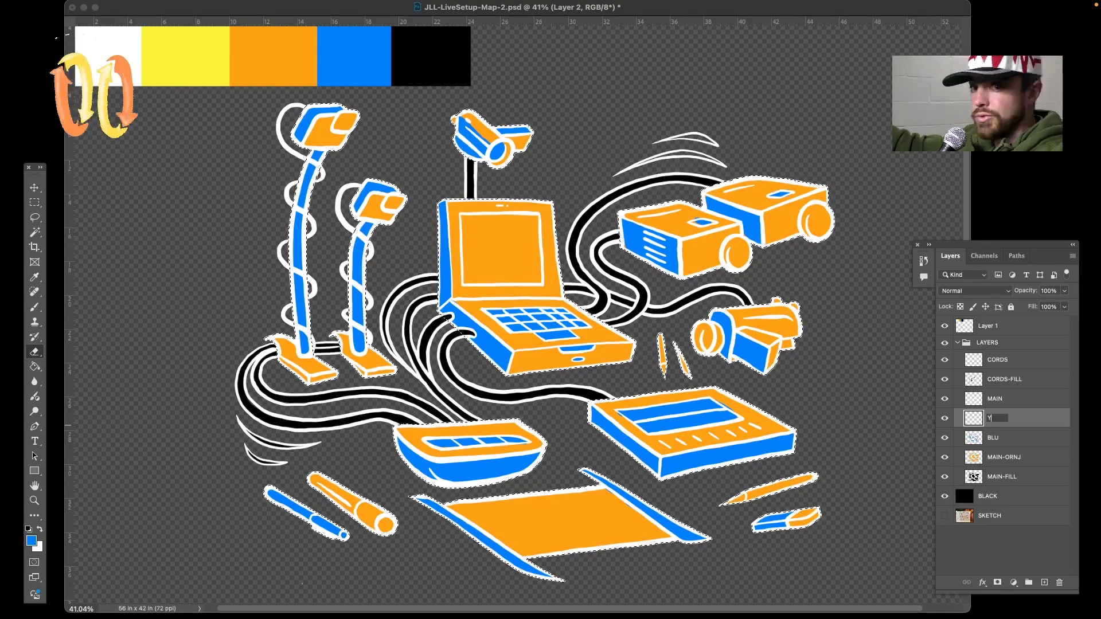
pyautogui.write('ELLOW')
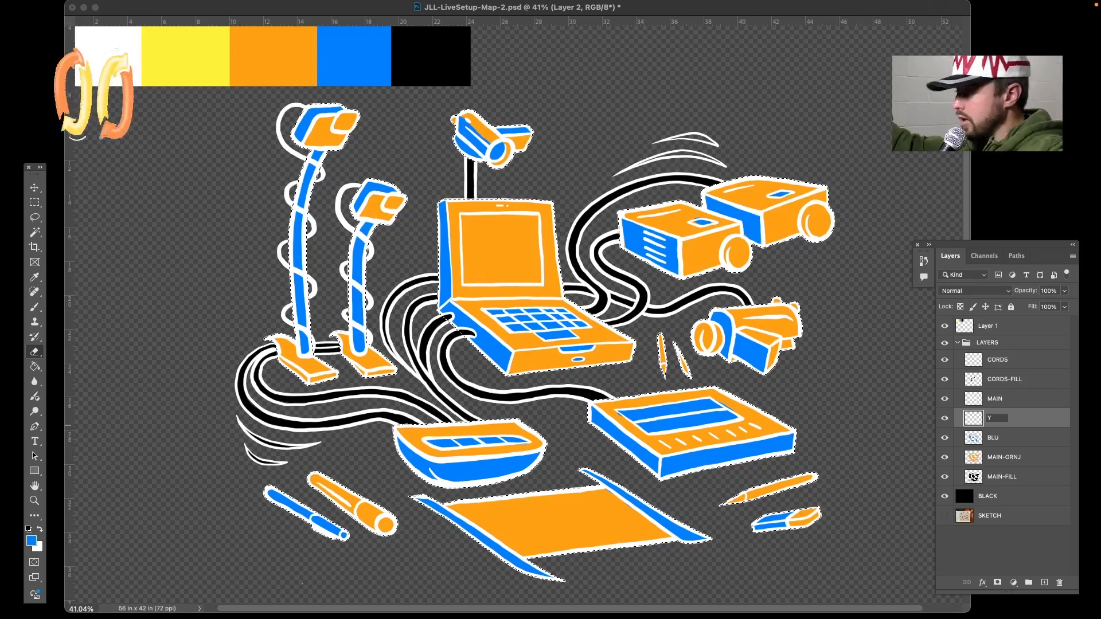
pyautogui.press('Return')
# Sample the palette's yellow and paint the laptop screen with it on the YELLOW layer
pyautogui.press('b')
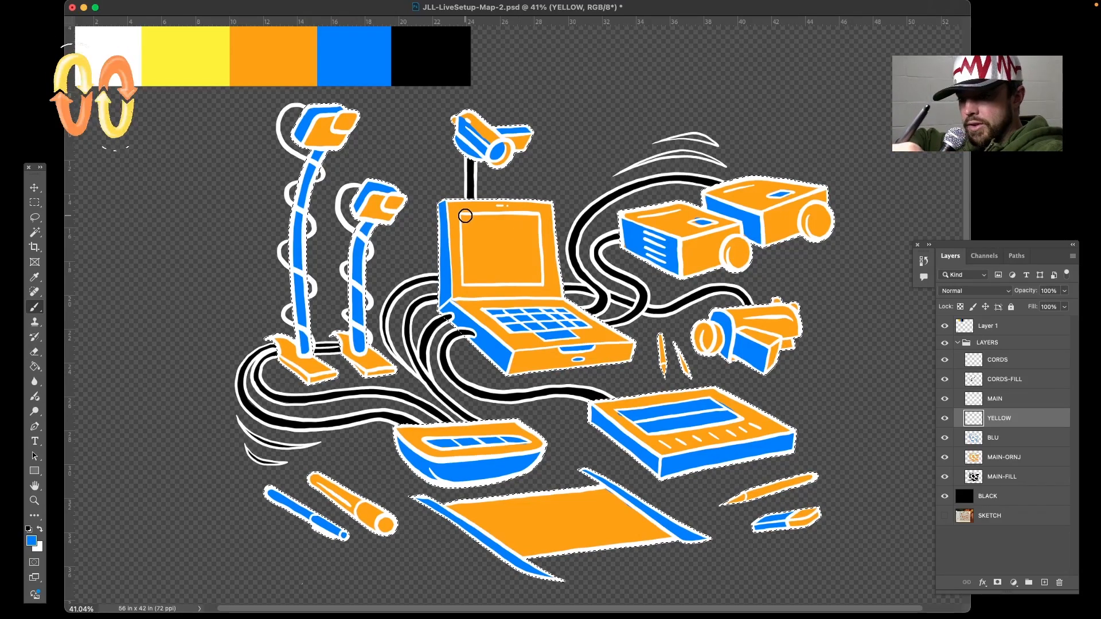
pyautogui.moveTo(465, 216); pyautogui.dragTo(467, 245)
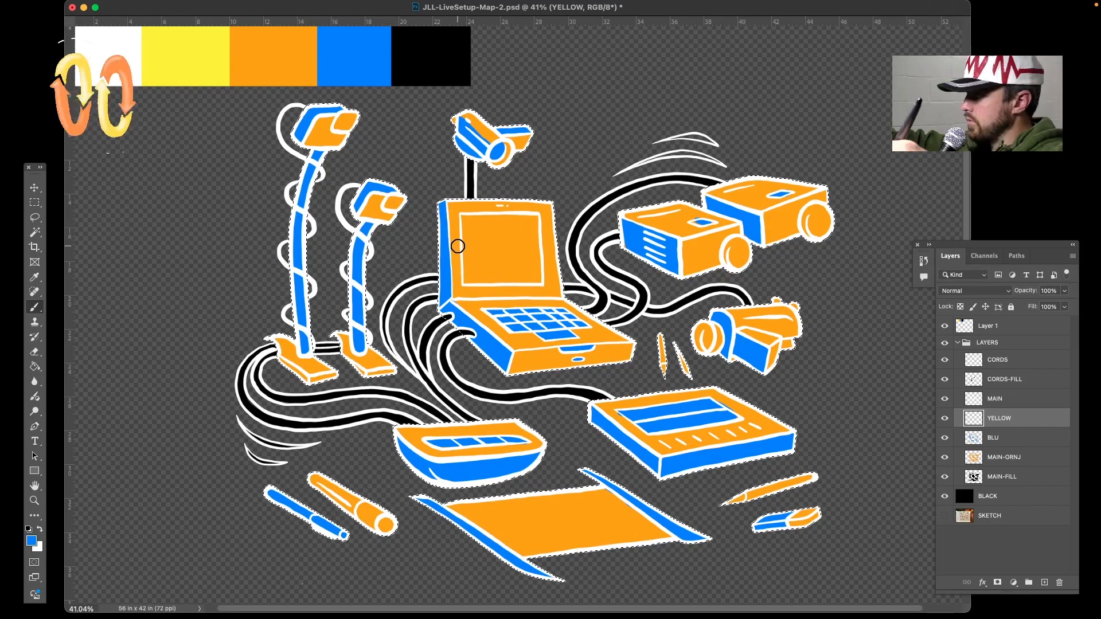
pyautogui.keyDown('alt'); pyautogui.click(183, 64); pyautogui.keyUp('alt')
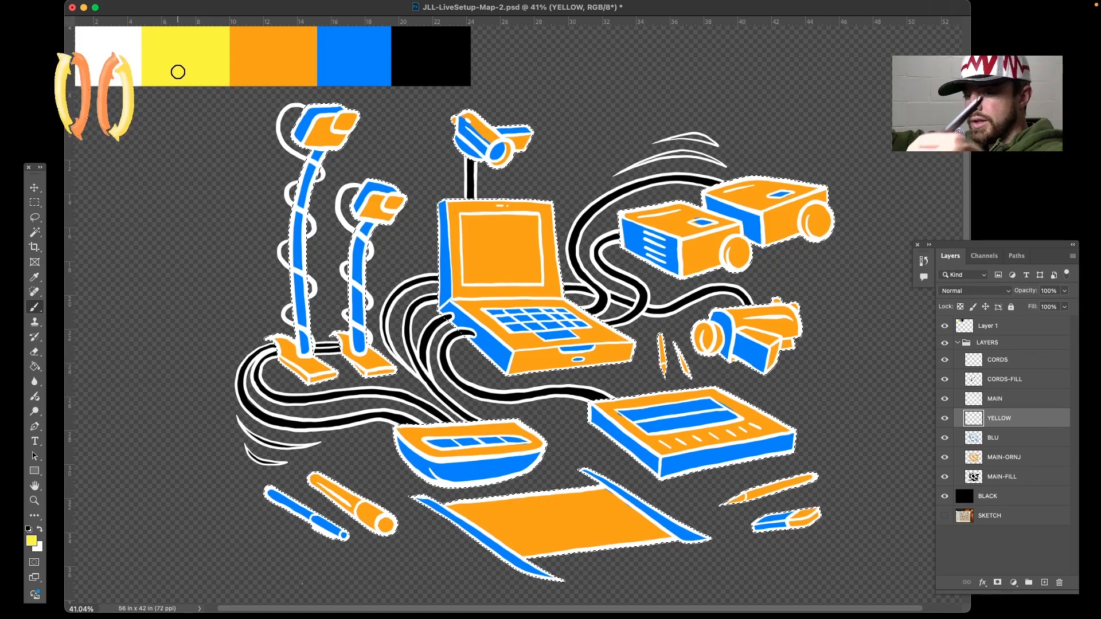
pyautogui.moveTo(464, 217)
pyautogui.mouseDown()
pyautogui.moveTo(466, 279)
pyautogui.moveTo(465, 219)
pyautogui.moveTo(536, 219)
pyautogui.moveTo(539, 278)
pyautogui.moveTo(469, 281)
pyautogui.moveTo(534, 280)
pyautogui.moveTo(528, 223)
pyautogui.moveTo(481, 253)
pyautogui.moveTo(472, 232)
pyautogui.moveTo(476, 265)
pyautogui.moveTo(481, 232)
pyautogui.moveTo(516, 229)
pyautogui.moveTo(520, 270)
pyautogui.moveTo(495, 268)
pyautogui.moveTo(492, 238)
pyautogui.moveTo(508, 243)
pyautogui.moveTo(512, 255)
pyautogui.moveTo(470, 219)
pyautogui.mouseUp()
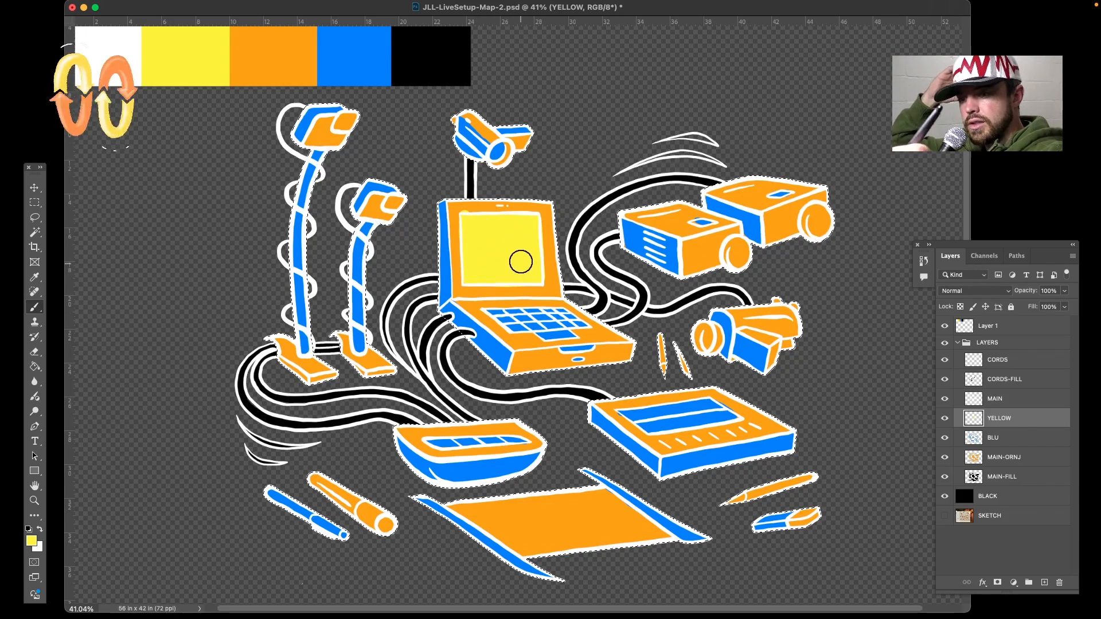
# Paint one button on the bowl-shaped device and one block on each of the controller's strips yellow with a smaller brush
pyautogui.press('[')
pyautogui.press('[')
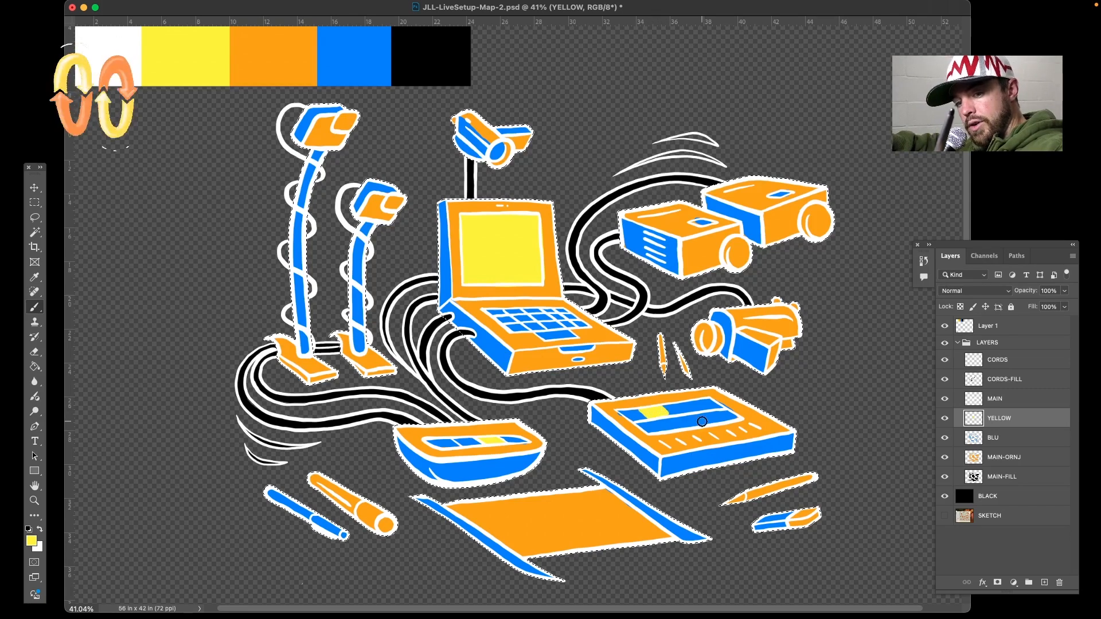
pyautogui.moveTo(699, 422); pyautogui.dragTo(706, 412)
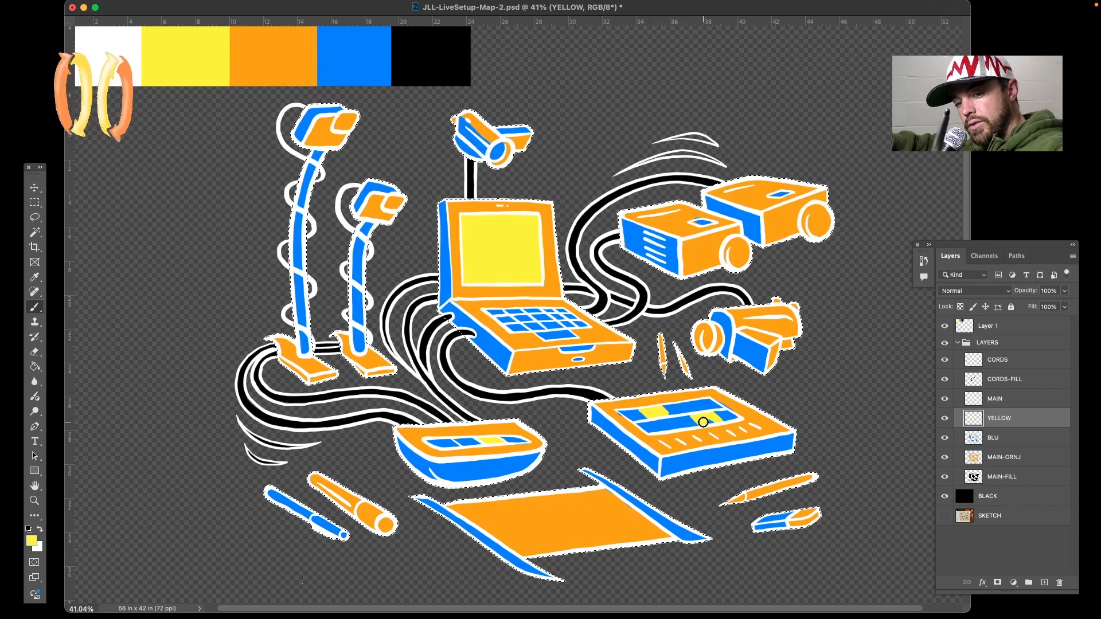
# Toggle the visibility of the YELLOW and BLU layers to review the colour separation, leaving both shown
pyautogui.click(945, 419)
pyautogui.click(945, 420)
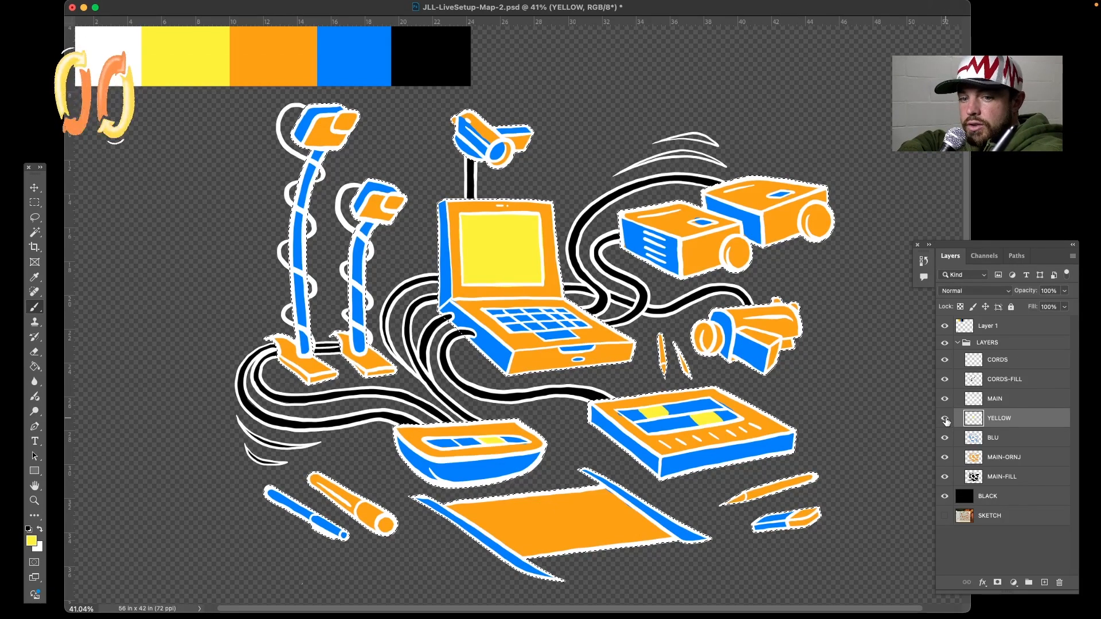
pyautogui.click(945, 420)
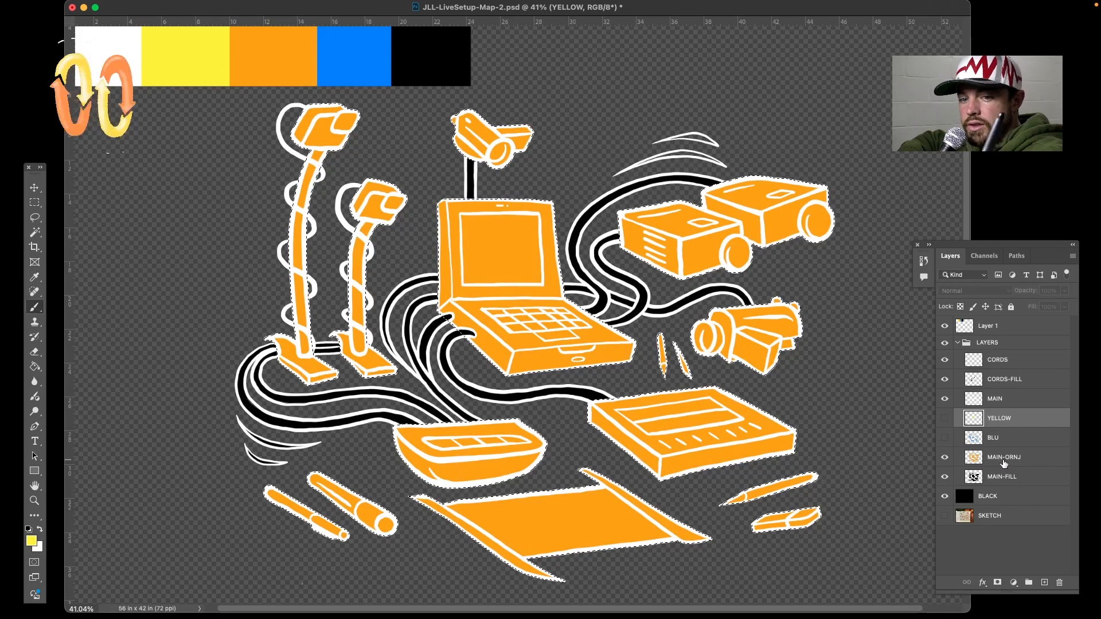
pyautogui.click(945, 419)
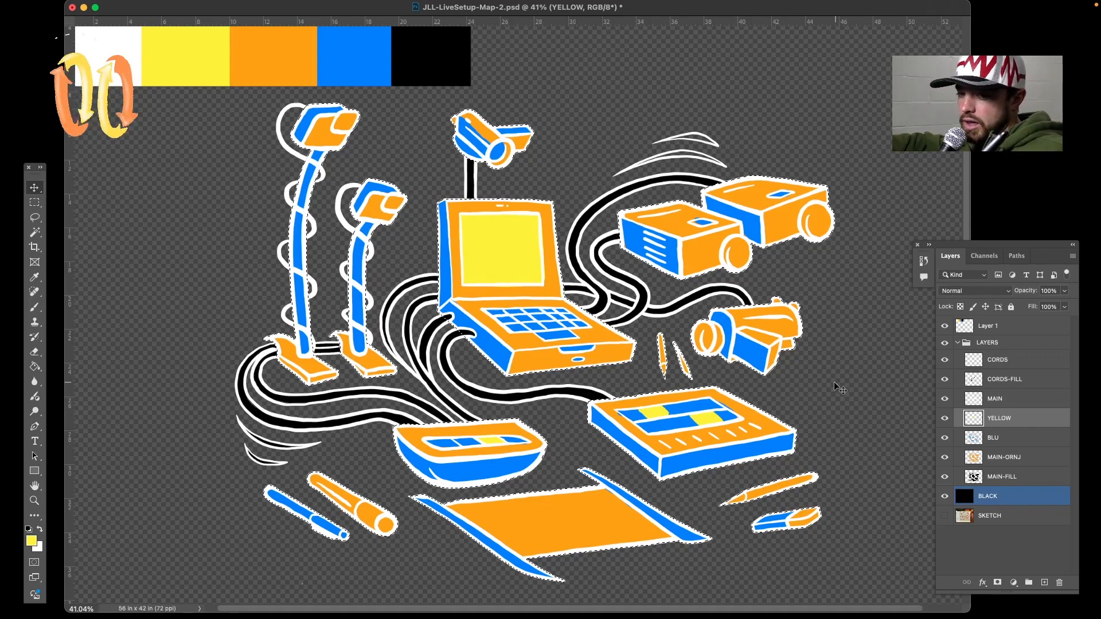
pyautogui.hscroll(3, 834, 383)
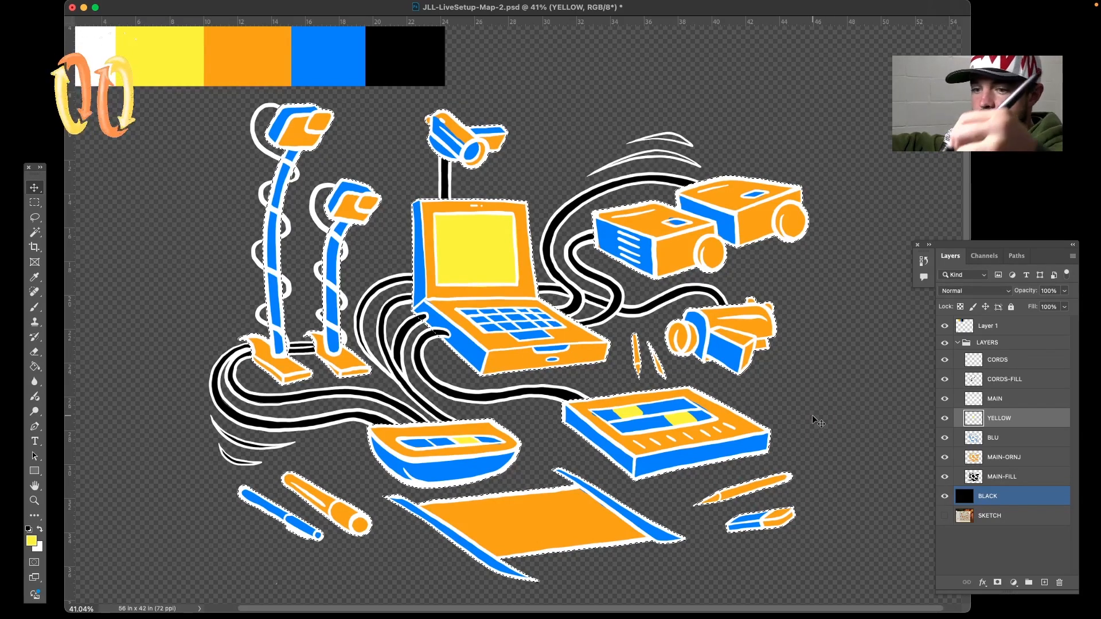
# Paint the front faces of both lamp heads and the front edges of both lamp bases yellow on the YELLOW layer
pyautogui.press('b')
pyautogui.moveTo(303, 121)
pyautogui.mouseDown()
pyautogui.moveTo(352, 100)
pyautogui.moveTo(322, 118)
pyautogui.mouseUp()
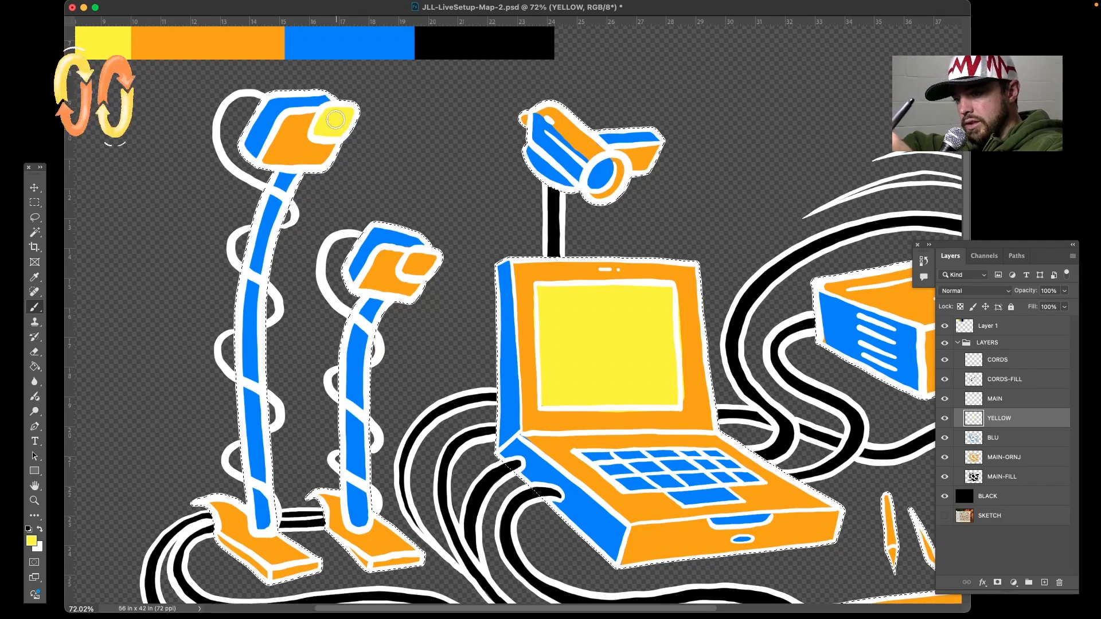
pyautogui.moveTo(402, 261)
pyautogui.mouseDown()
pyautogui.moveTo(427, 268)
pyautogui.moveTo(430, 258)
pyautogui.moveTo(420, 262)
pyautogui.mouseUp()
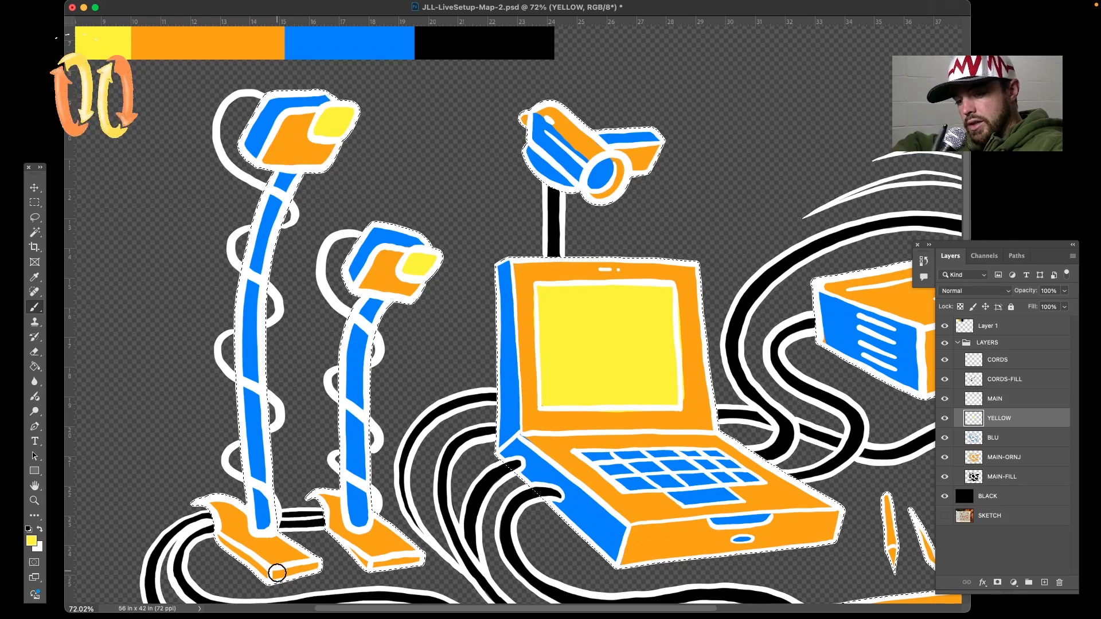
pyautogui.moveTo(278, 571); pyautogui.dragTo(417, 558)
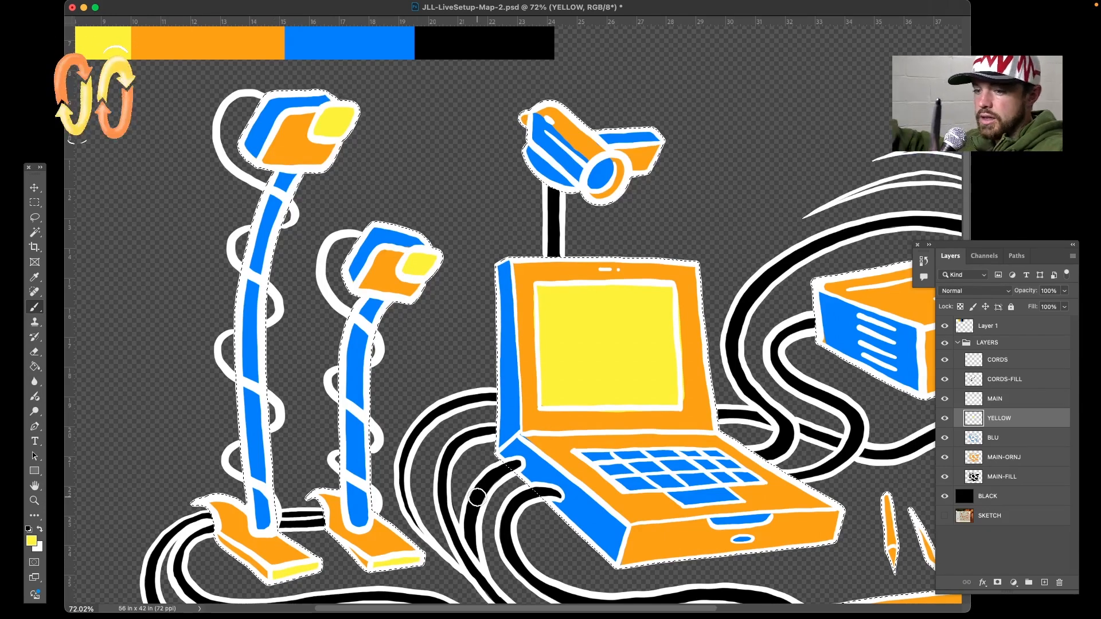
# Paint the round lens faces of both projectors yellow
pyautogui.moveTo(818, 520); pyautogui.dragTo(639, 511)
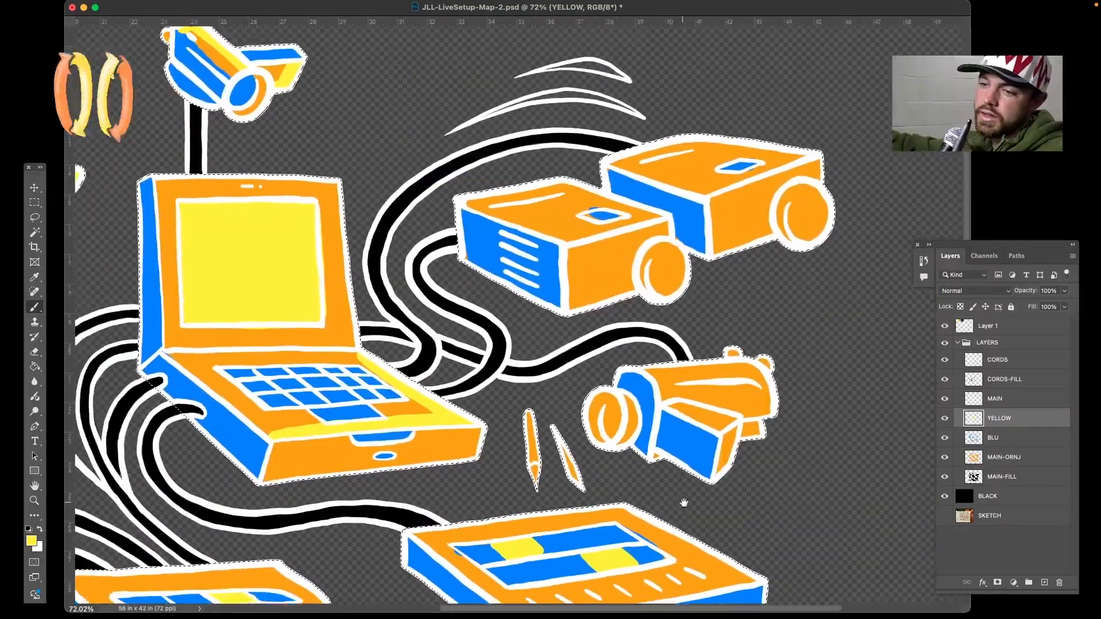
pyautogui.moveTo(664, 495); pyautogui.dragTo(521, 469)
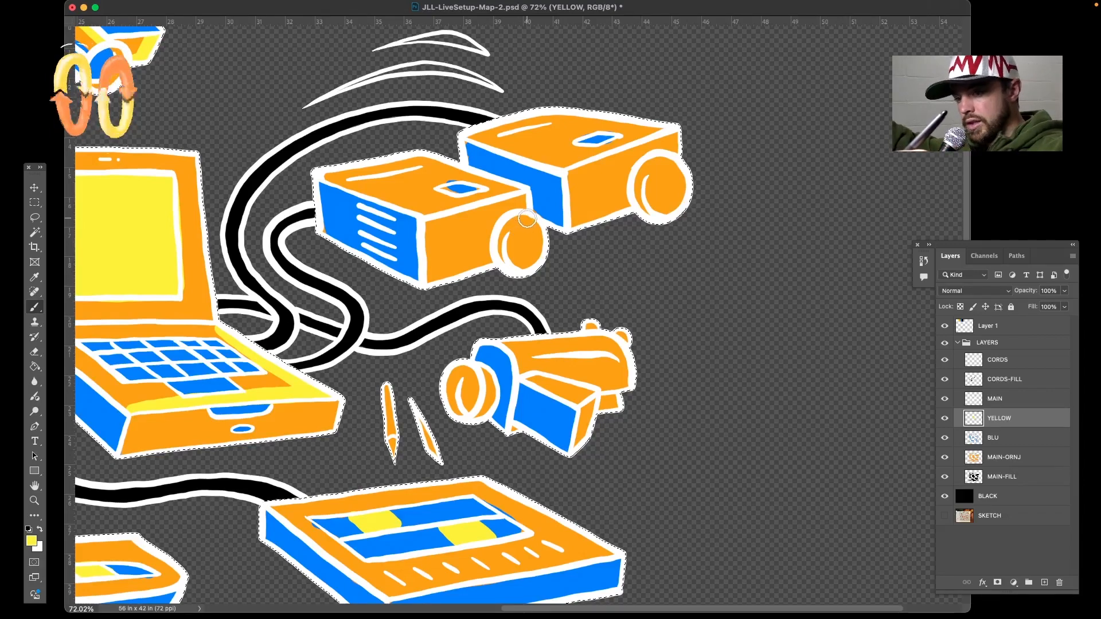
pyautogui.moveTo(527, 218)
pyautogui.mouseDown()
pyautogui.moveTo(509, 258)
pyautogui.moveTo(539, 252)
pyautogui.moveTo(523, 228)
pyautogui.moveTo(531, 244)
pyautogui.moveTo(534, 235)
pyautogui.mouseUp()
pyautogui.moveTo(672, 160)
pyautogui.mouseDown()
pyautogui.moveTo(654, 187)
pyautogui.moveTo(663, 165)
pyautogui.moveTo(666, 206)
pyautogui.moveTo(651, 190)
pyautogui.moveTo(678, 167)
pyautogui.moveTo(671, 195)
pyautogui.mouseUp()
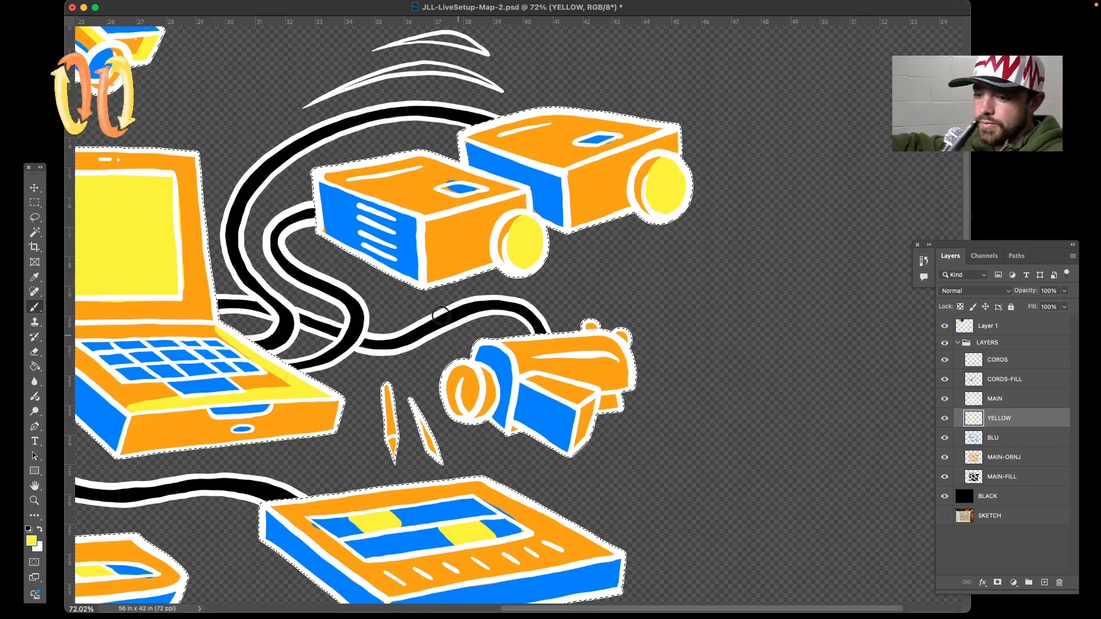
# Paint yellow accents along the top of the camcorder body and beside its flip-out screen
pyautogui.moveTo(516, 342)
pyautogui.mouseDown()
pyautogui.moveTo(608, 342)
pyautogui.moveTo(624, 355)
pyautogui.moveTo(516, 347)
pyautogui.moveTo(605, 346)
pyautogui.moveTo(631, 389)
pyautogui.mouseUp()
pyautogui.moveTo(688, 493); pyautogui.dragTo(629, 395)
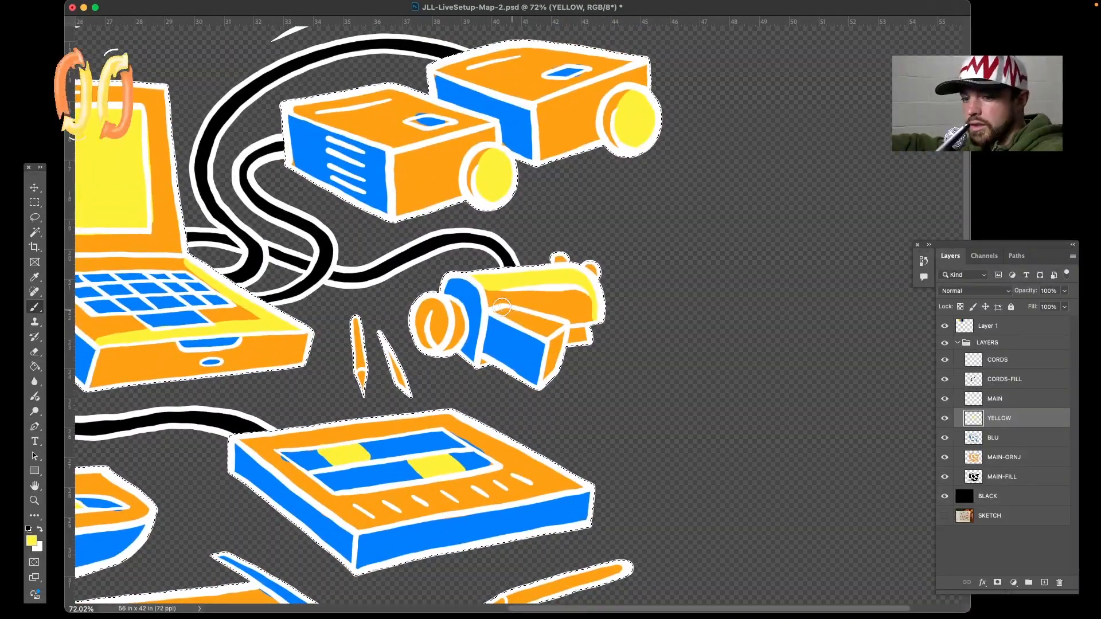
pyautogui.moveTo(494, 310)
pyautogui.mouseDown()
pyautogui.moveTo(558, 325)
pyautogui.moveTo(542, 332)
pyautogui.moveTo(504, 312)
pyautogui.moveTo(529, 314)
pyautogui.mouseUp()
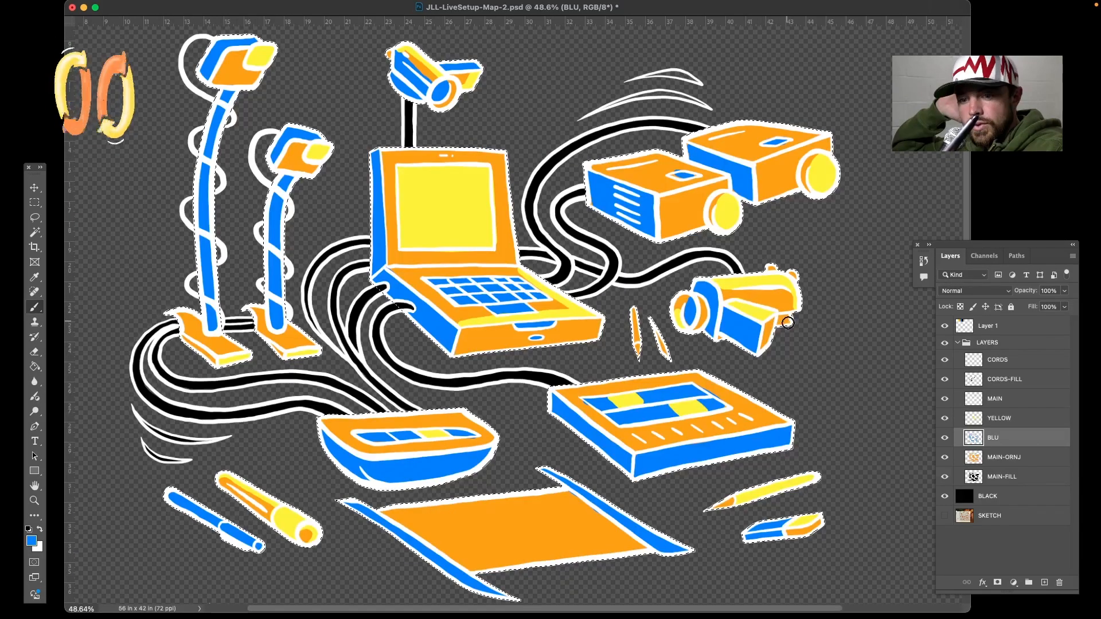
# Paint the camcorder's lower rear grip blue on the BLU layer and clear the selection
pyautogui.moveTo(788, 323); pyautogui.dragTo(783, 317)
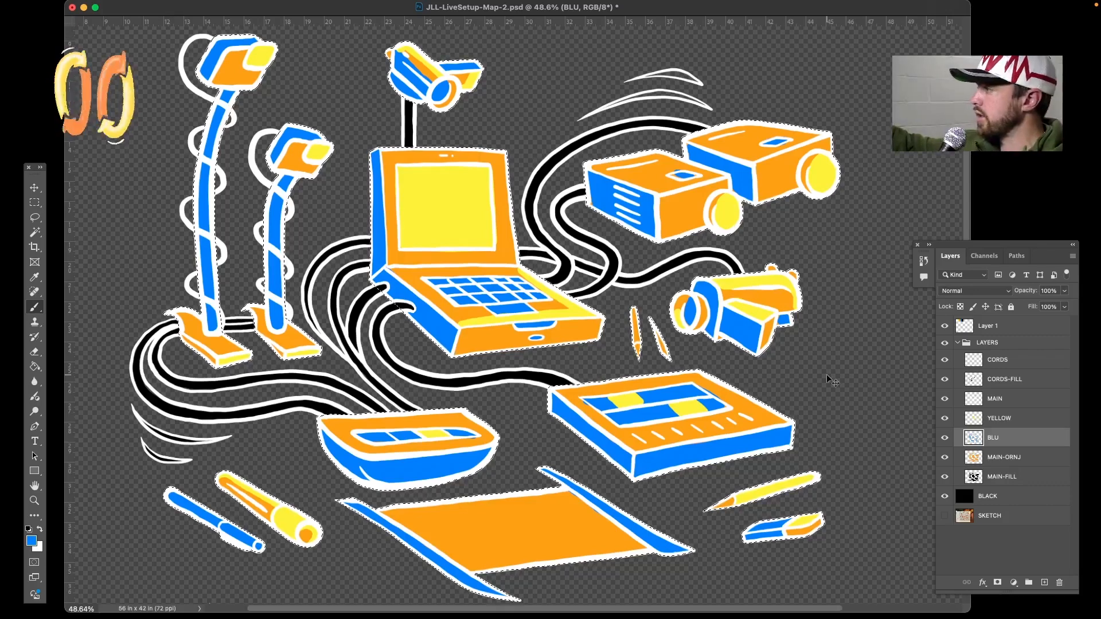
pyautogui.keyDown('super'); pyautogui.click(577, 361); pyautogui.keyUp('super')
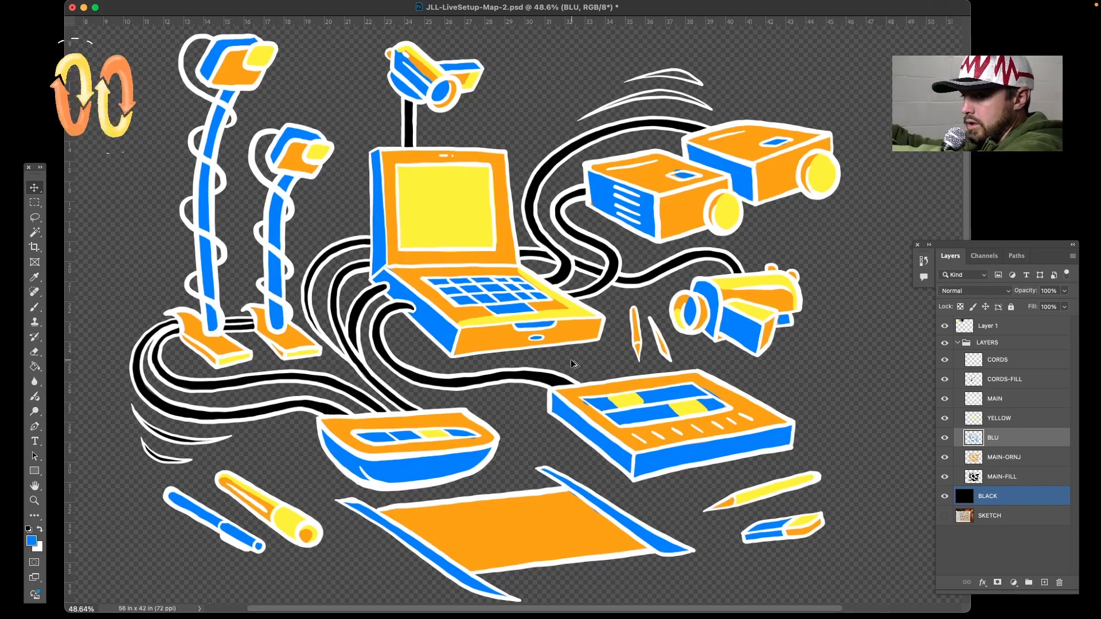
pyautogui.scroll(-3, 572, 362)
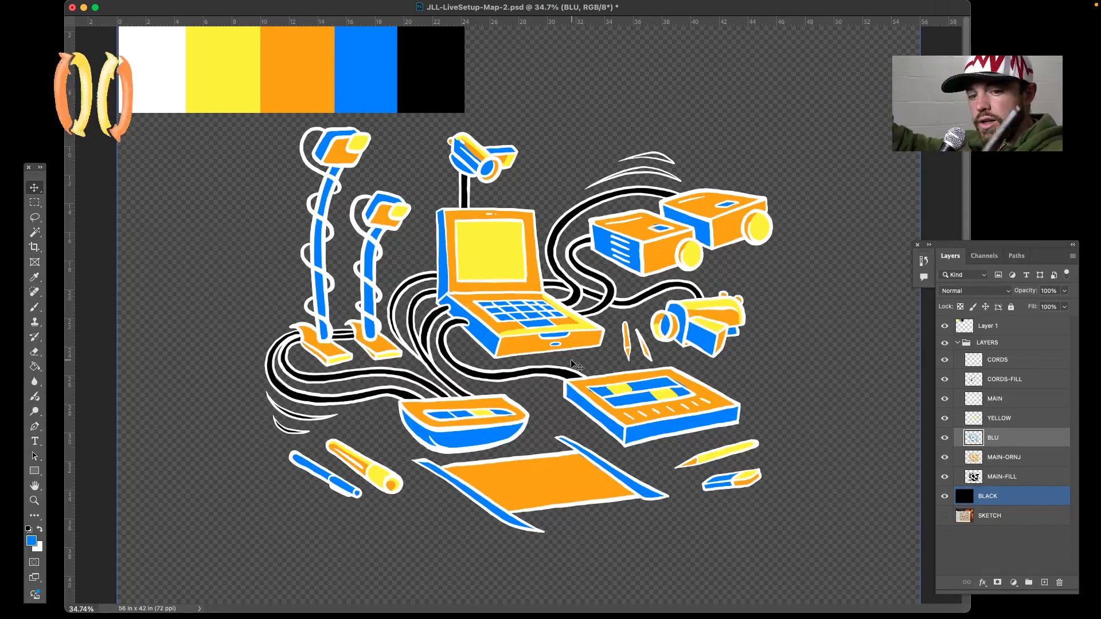
# Add a layer above CORDS-FILL named CORDS-FILL-BLU and load the CORDS-FILL shapes as a selection
pyautogui.click(1008, 378)
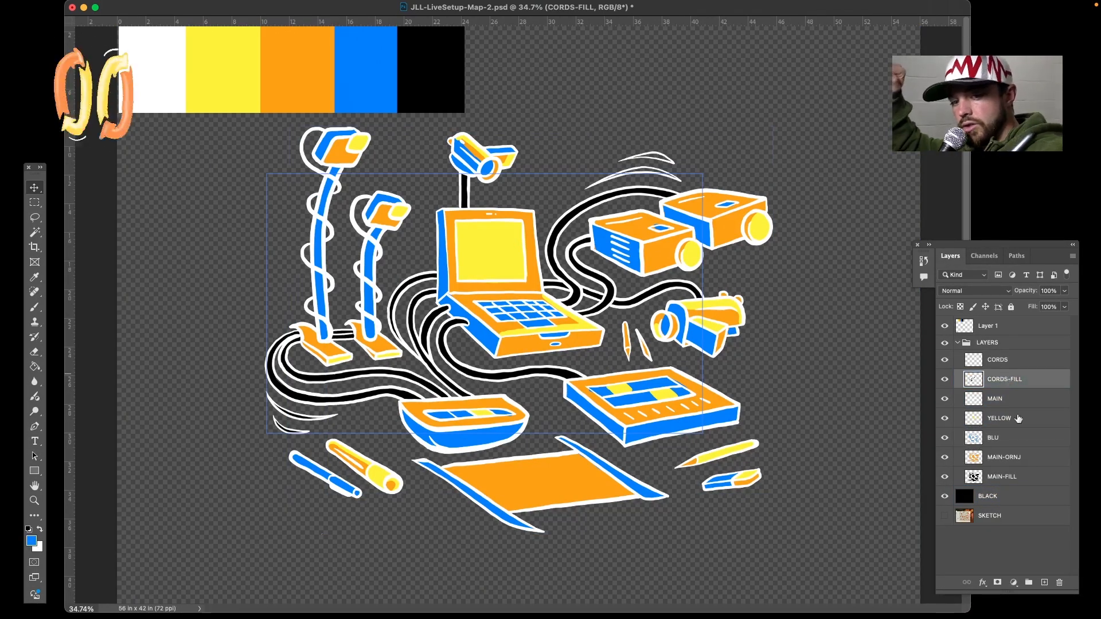
pyautogui.click(1045, 582)
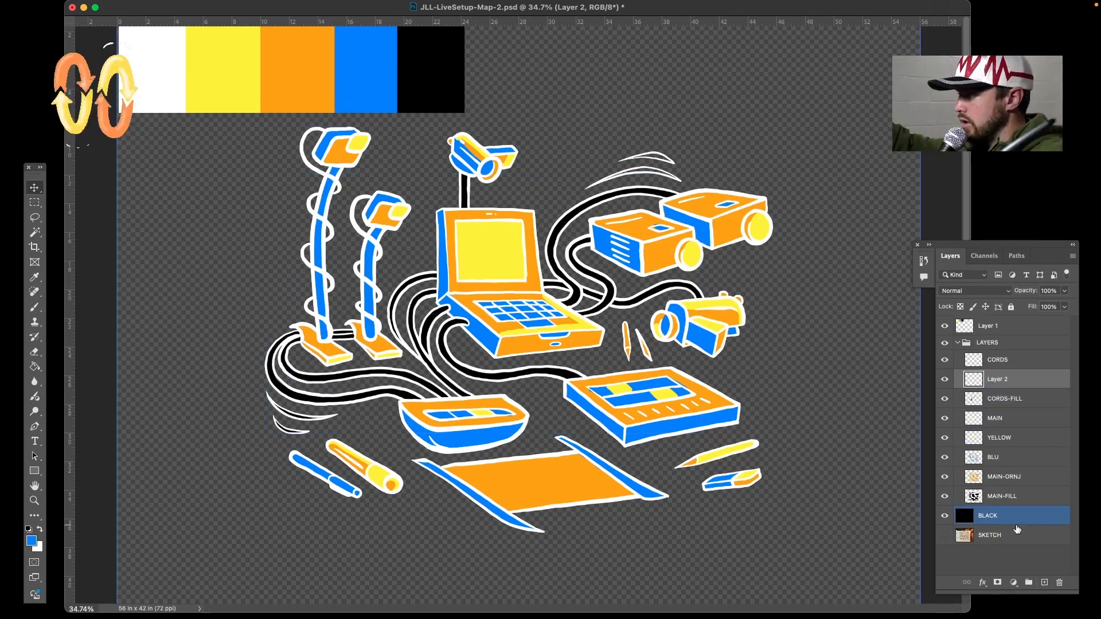
pyautogui.keyDown('super'); pyautogui.click(974, 402); pyautogui.keyUp('super')
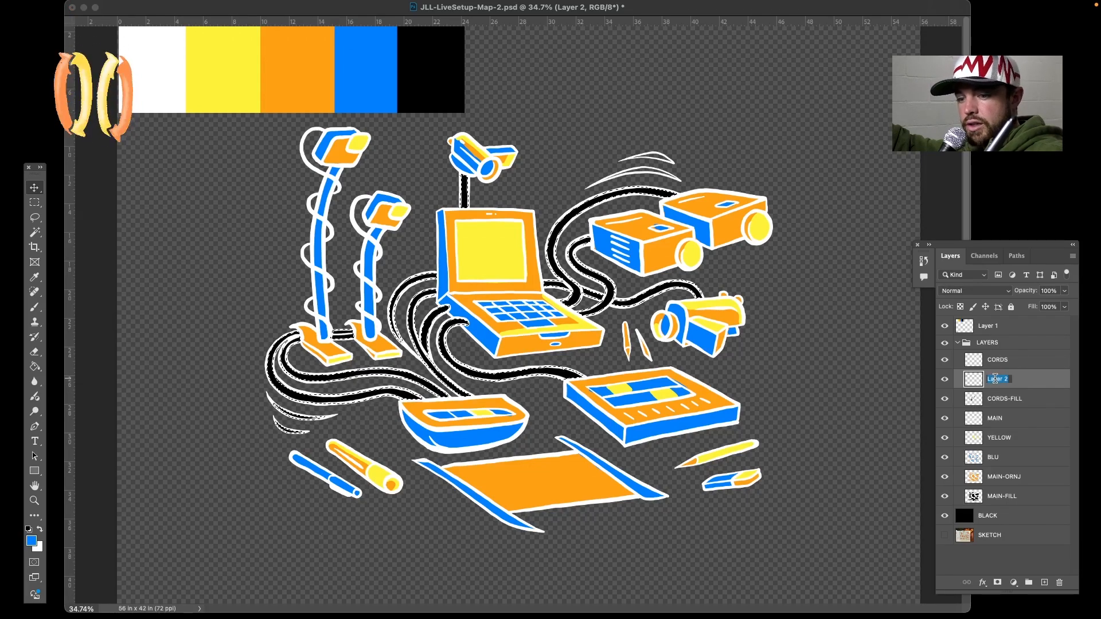
pyautogui.click(986, 369)
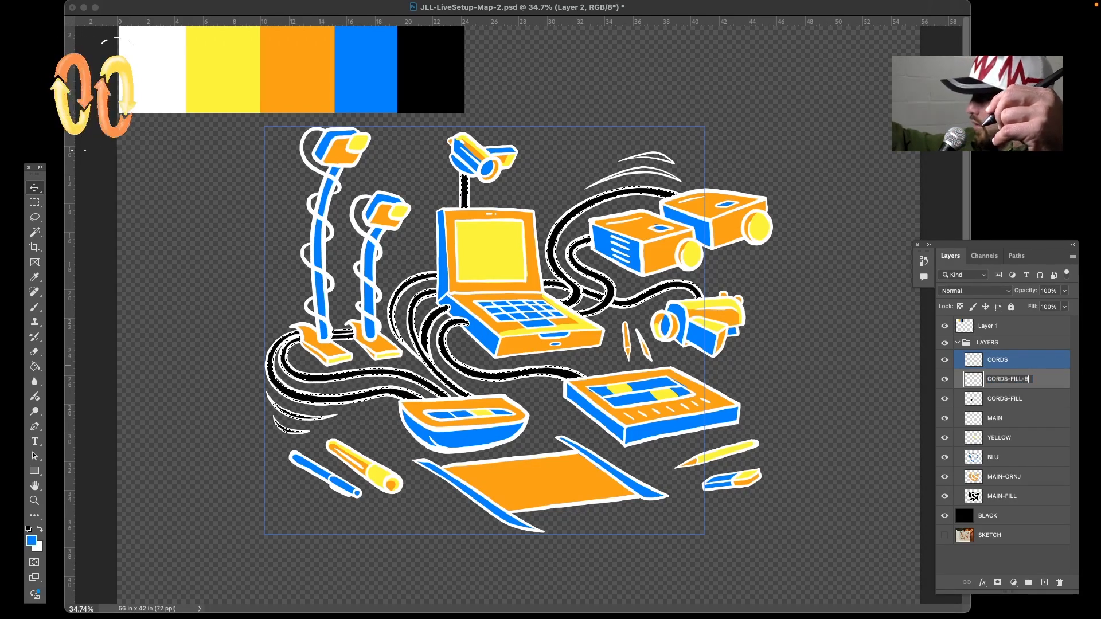
pyautogui.write('BLU')
pyautogui.press('Return')
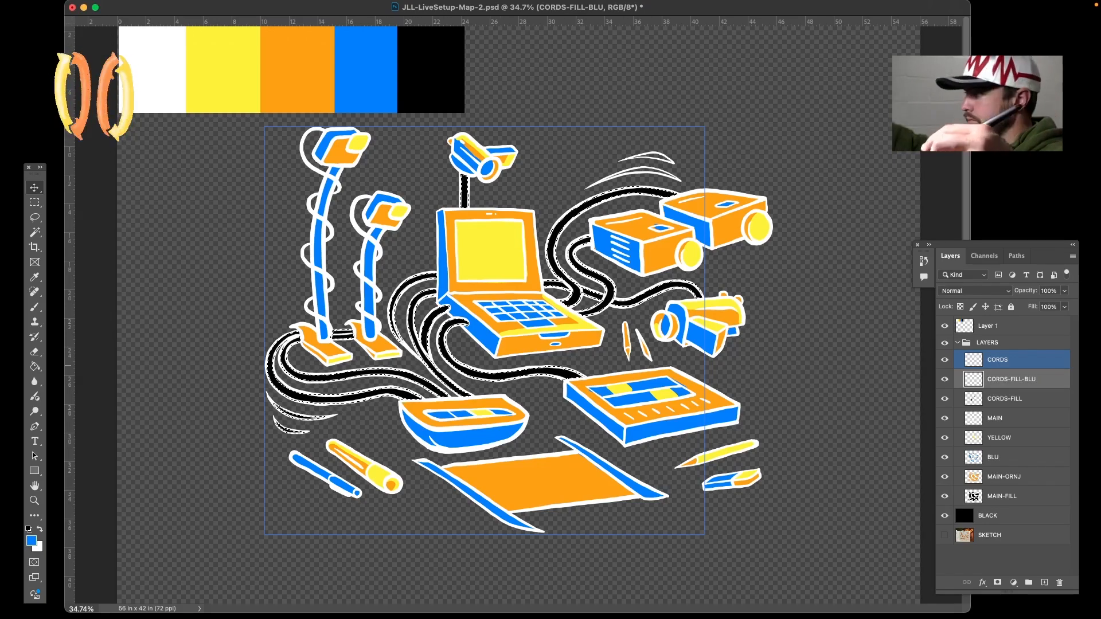
# Fill the selected cords with the palette's blue on the CORDS-FILL-BLU layer at 100% opacity, and deselect
pyautogui.click(1009, 379)
pyautogui.press('i')
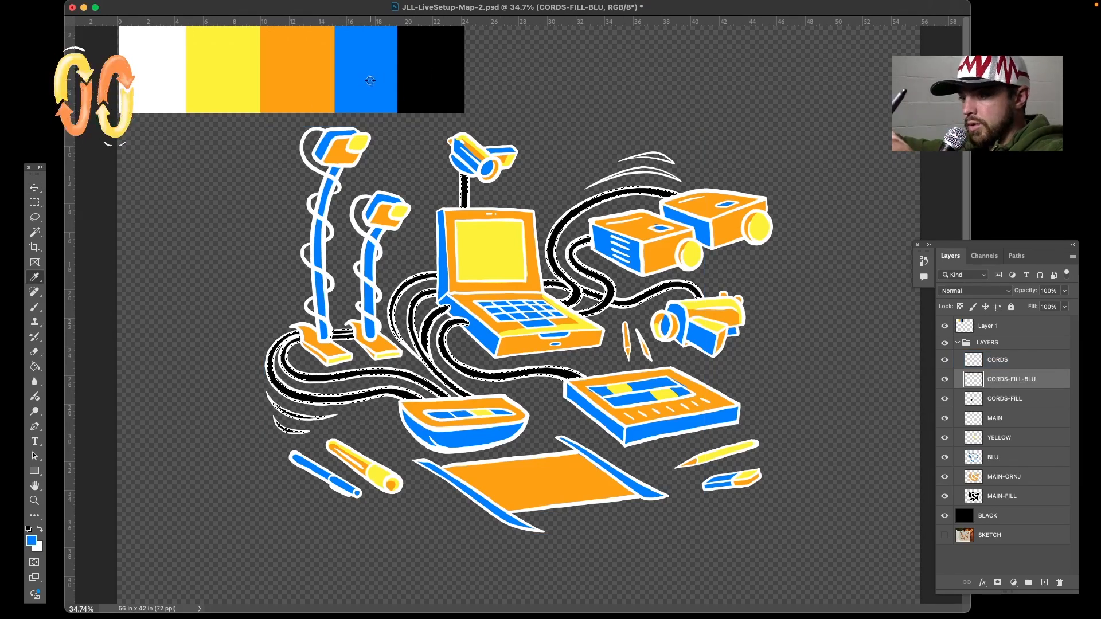
pyautogui.press('v')
pyautogui.click(975, 326)
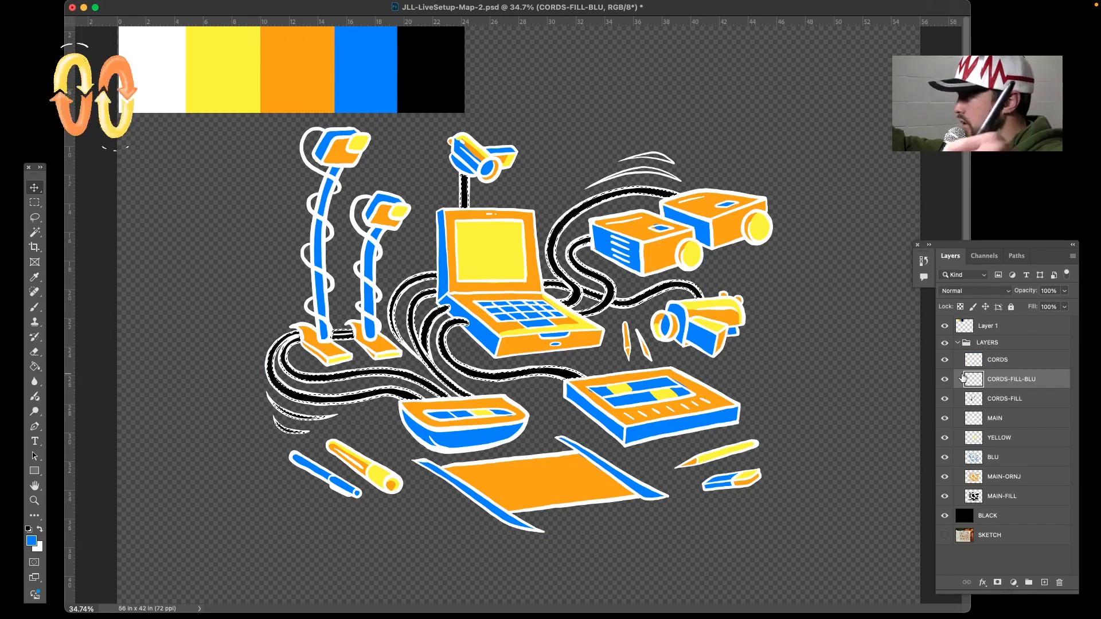
pyautogui.hotkey('shift', 'BackSpace')
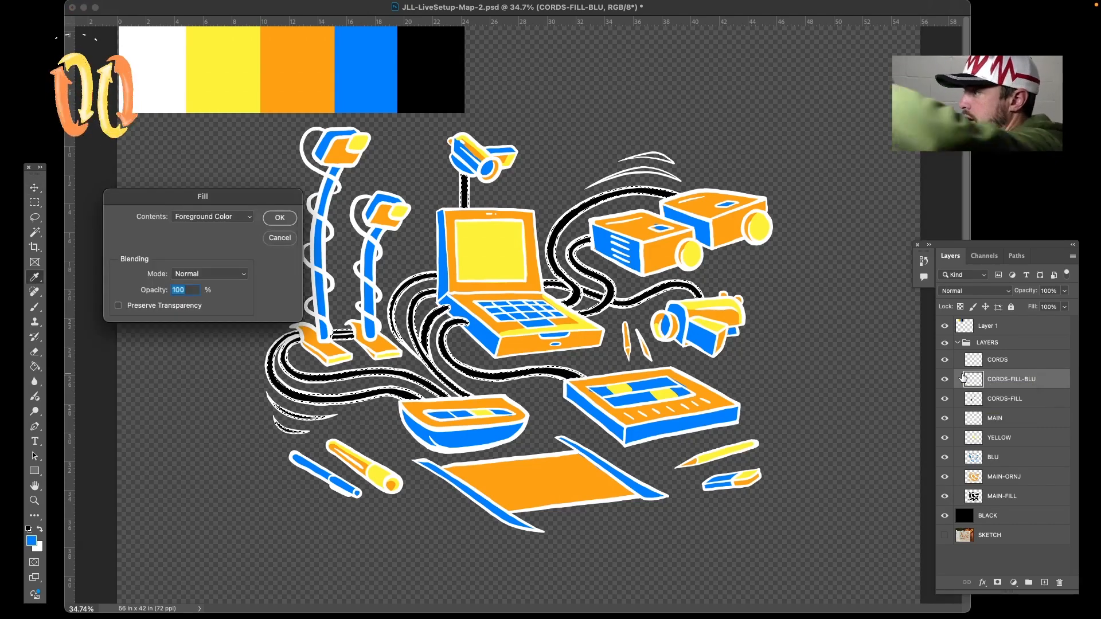
pyautogui.press('Return')
pyautogui.hotkey('ctrl', 'd')
# Rename the palette layer SWATCHES, hide it and save the document
pyautogui.press('v')
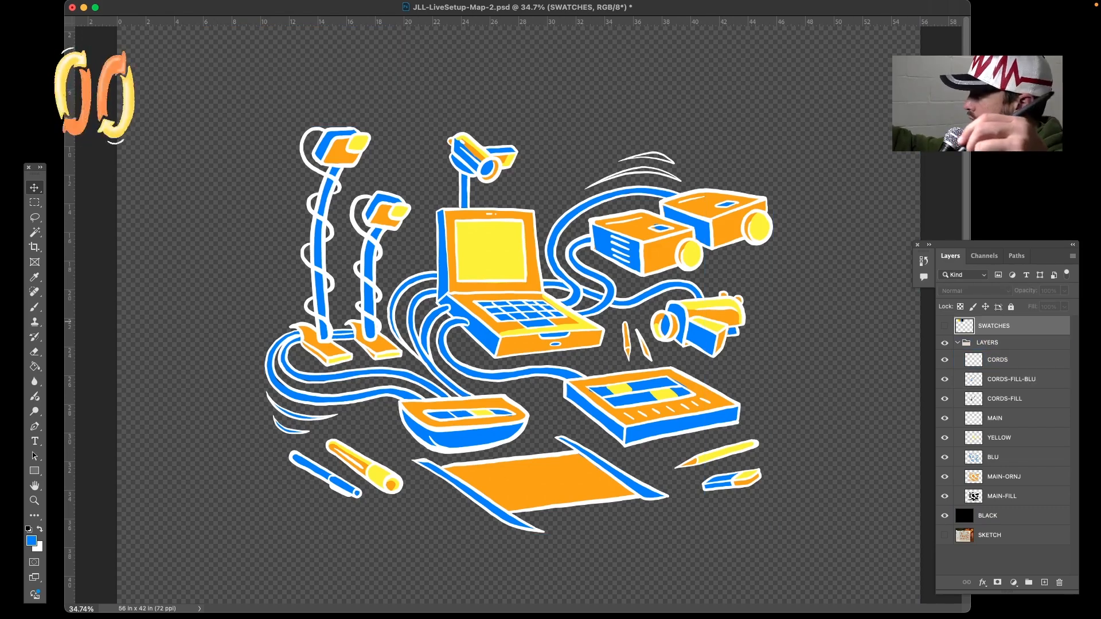
pyautogui.press('super+s')
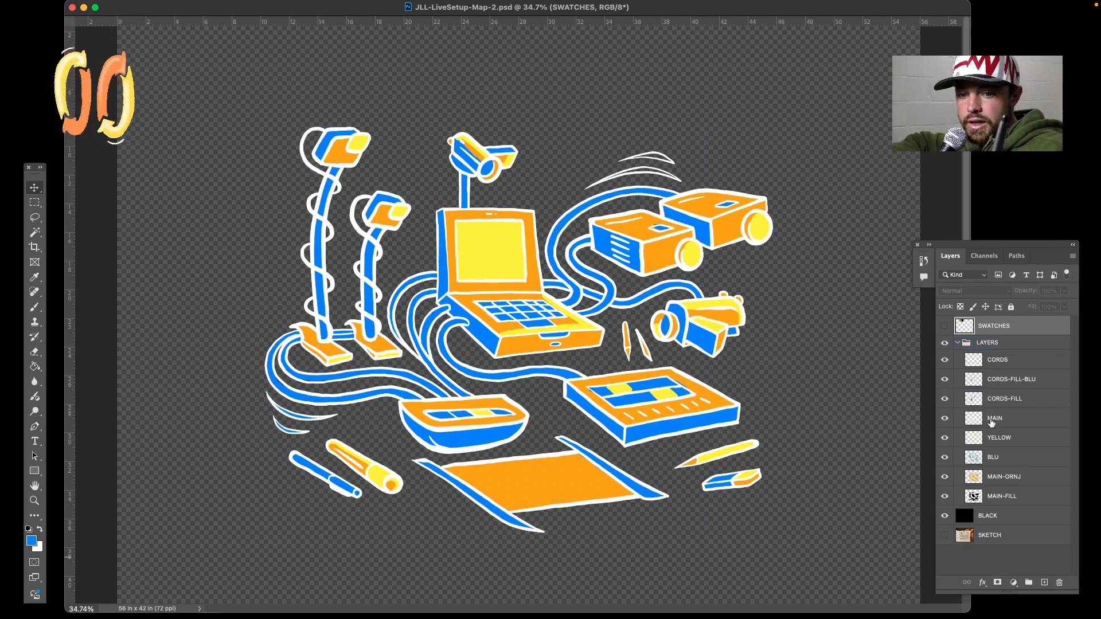
# Collapse the LAYERS group and toggle its visibility off and on to check its contents
pyautogui.click(980, 344)
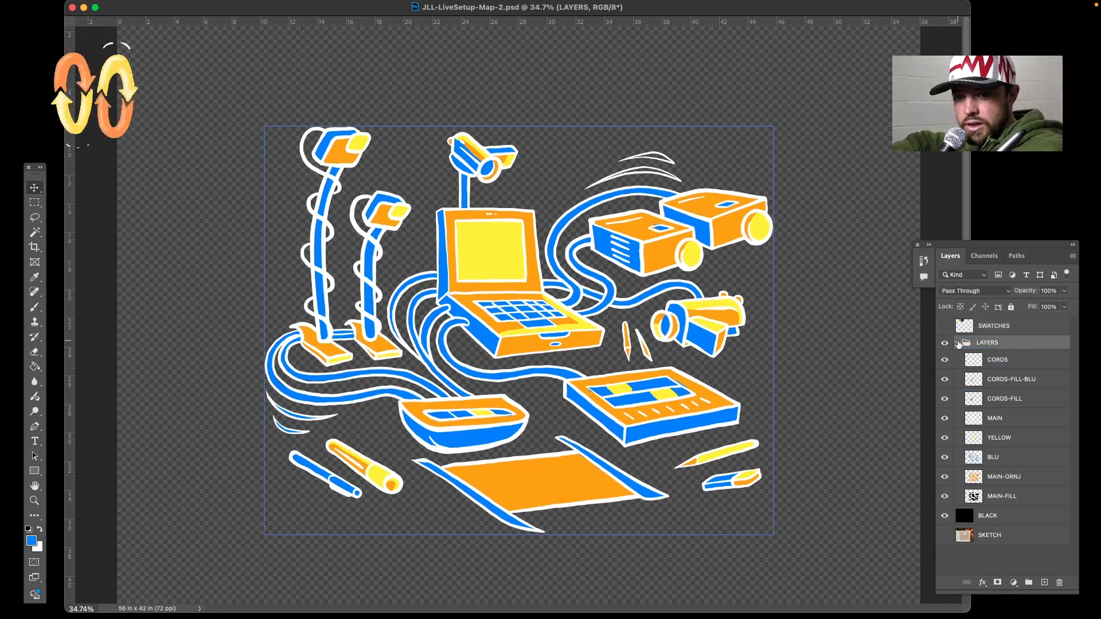
pyautogui.click(957, 342)
pyautogui.click(944, 343)
pyautogui.click(944, 344)
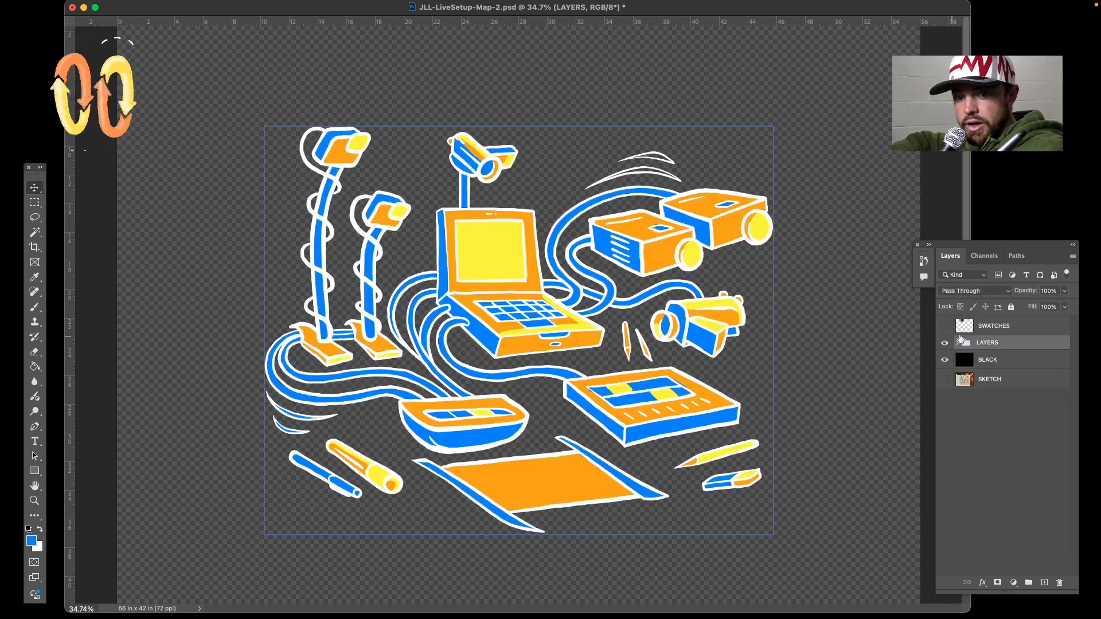
# Combine SWATCHES, LAYERS, BLACK and SKETCH into one group named ALL
pyautogui.click(987, 331)
pyautogui.click(991, 343)
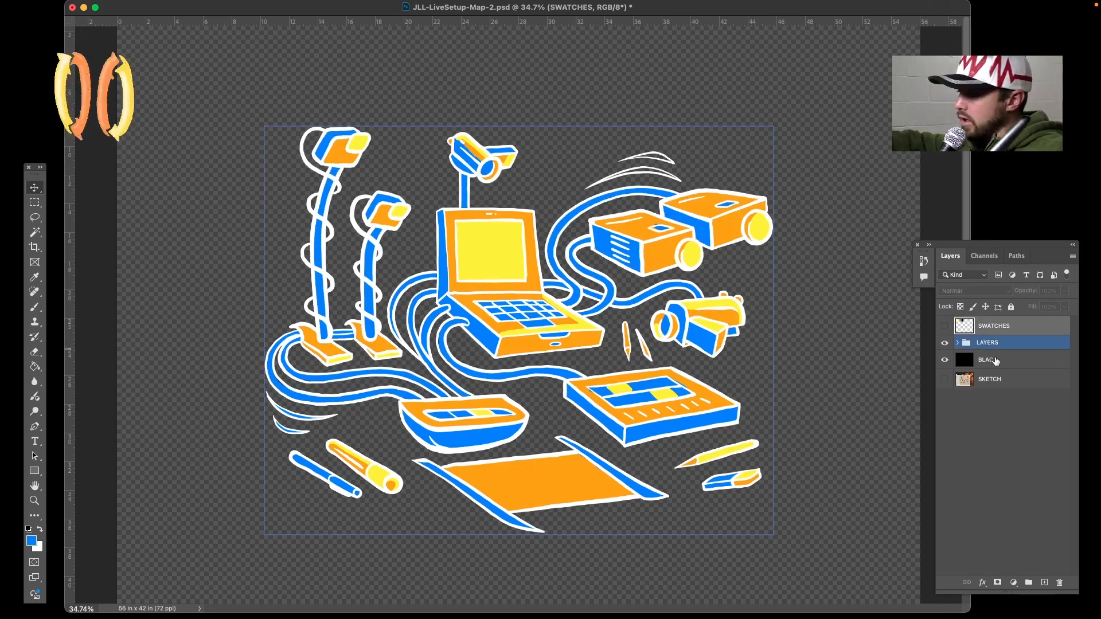
pyautogui.click(1007, 360)
pyautogui.click(1009, 328)
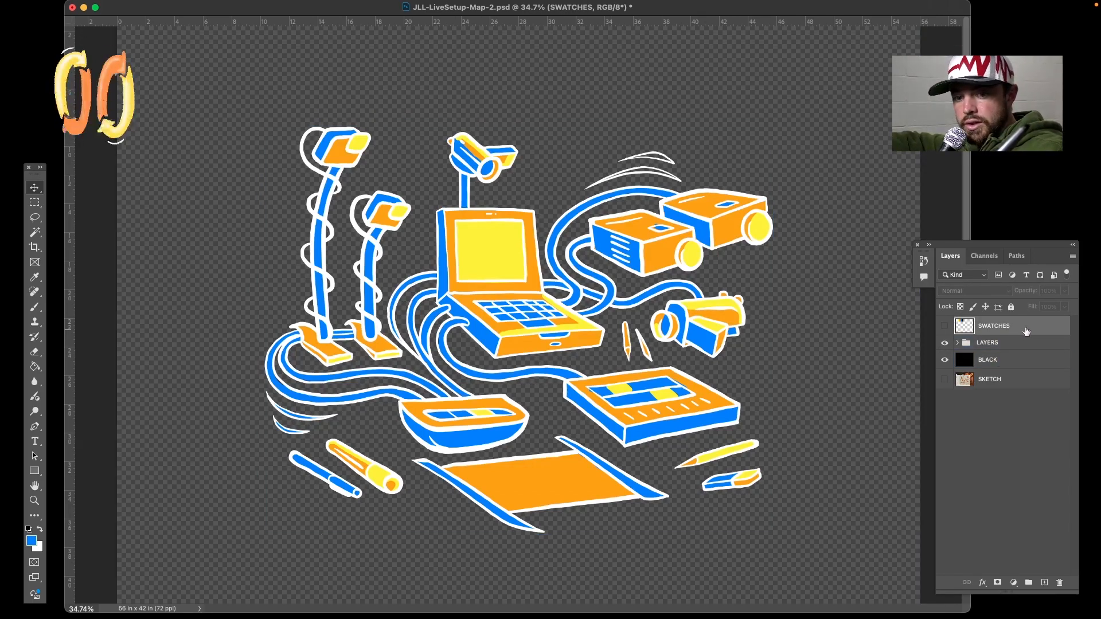
pyautogui.keyDown('shift'); pyautogui.click(1020, 385); pyautogui.keyUp('shift')
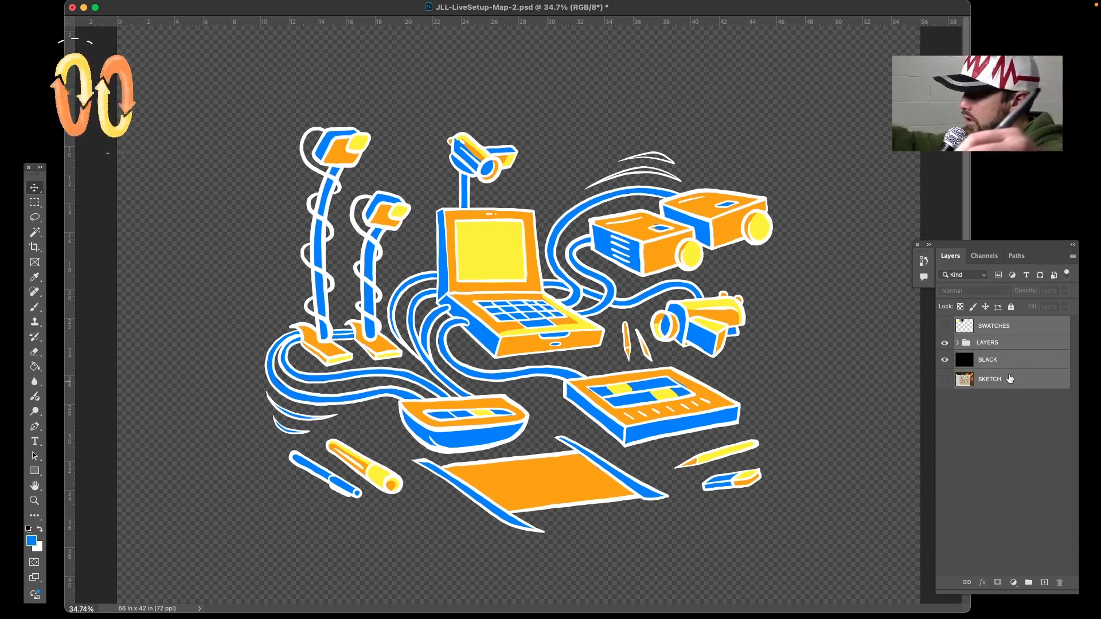
pyautogui.press('super+g')
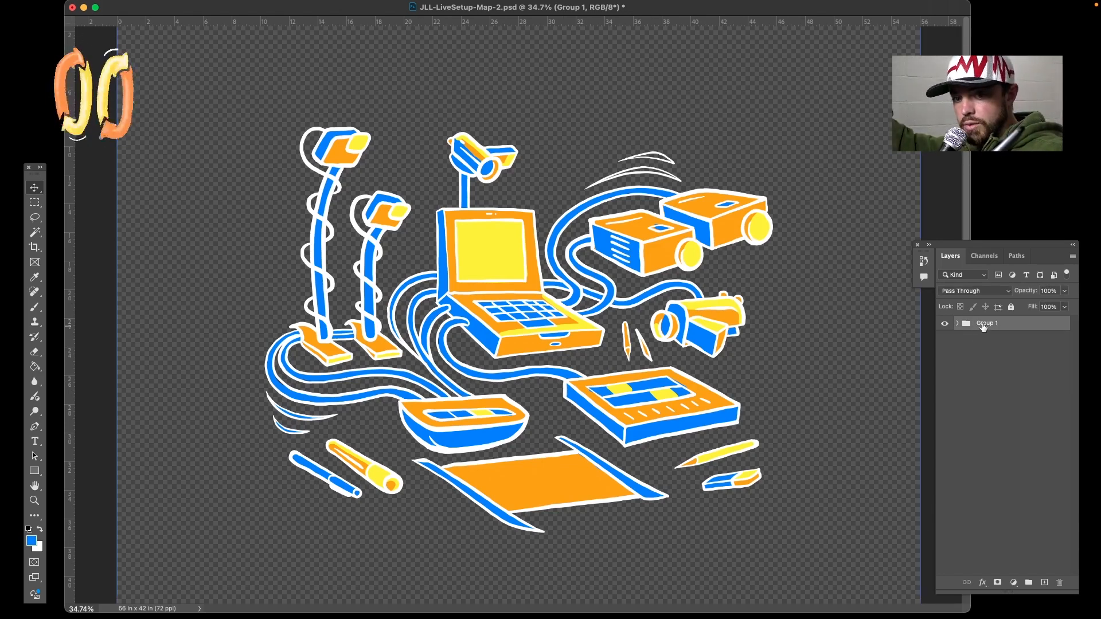
pyautogui.press('super+z')
# Toggle the visibility of SWATCHES, LAYERS and BLACK in turn to review the document's structure
pyautogui.click(945, 340)
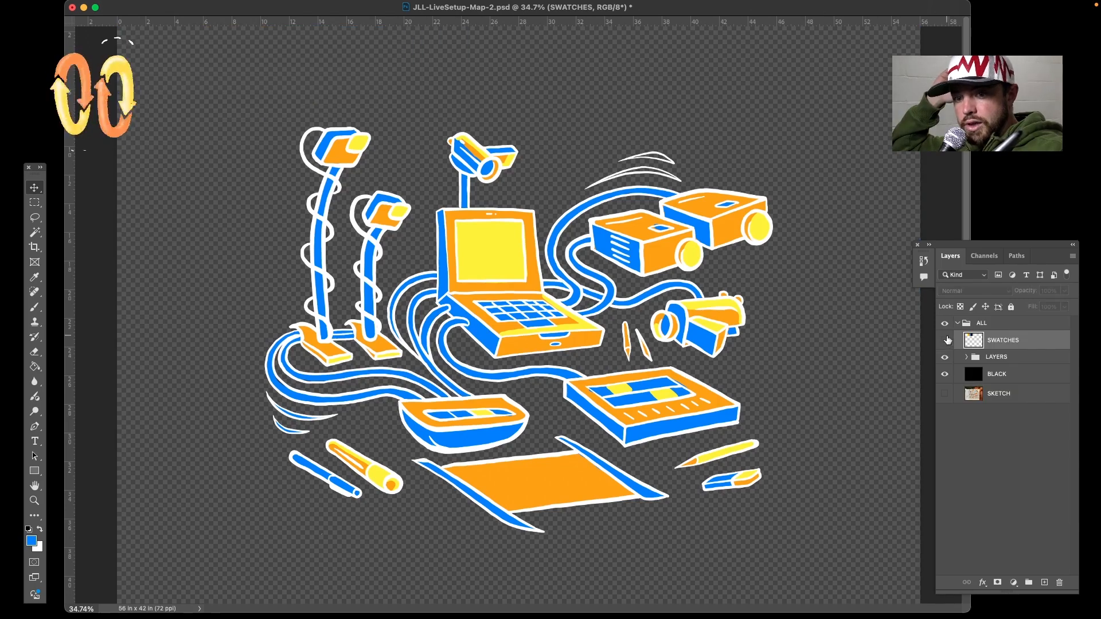
pyautogui.click(956, 356)
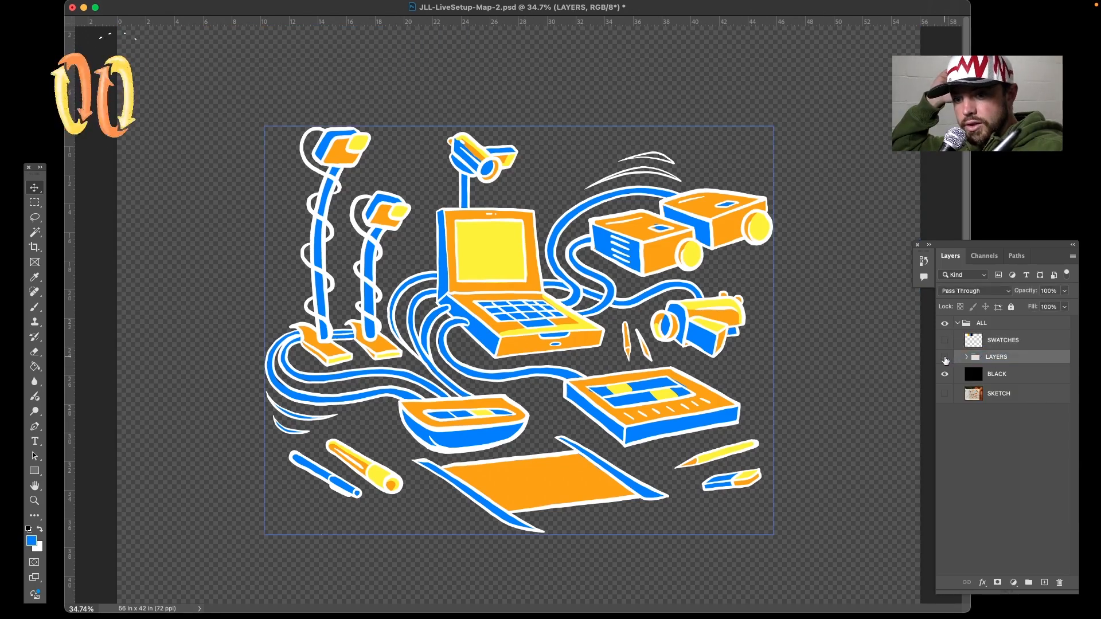
pyautogui.click(946, 358)
pyautogui.click(945, 358)
pyautogui.click(1000, 374)
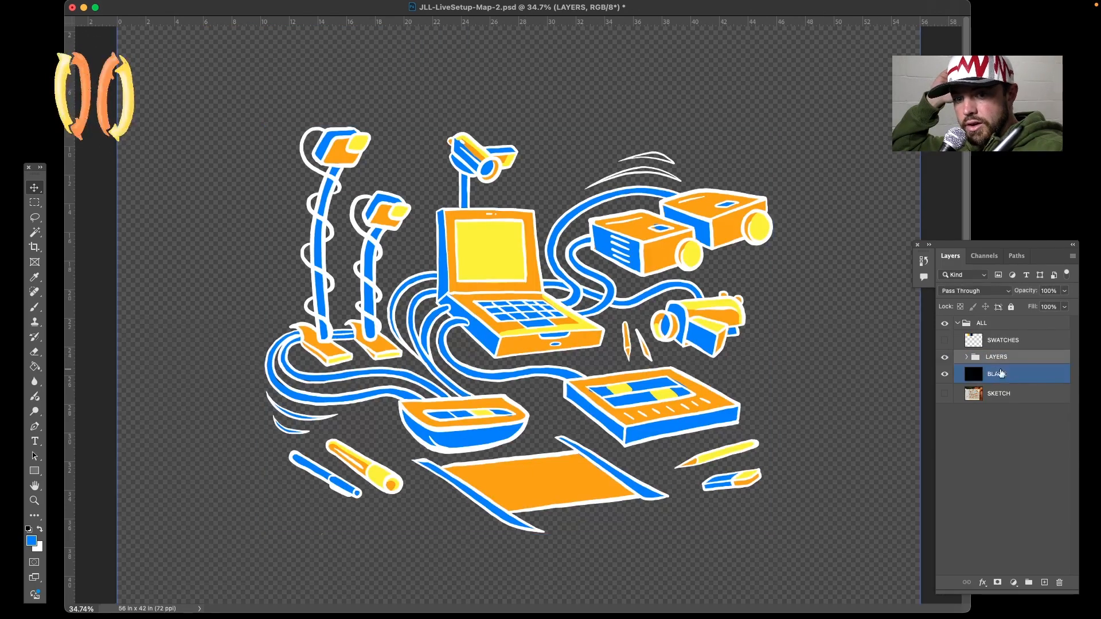
pyautogui.click(946, 374)
pyautogui.click(946, 375)
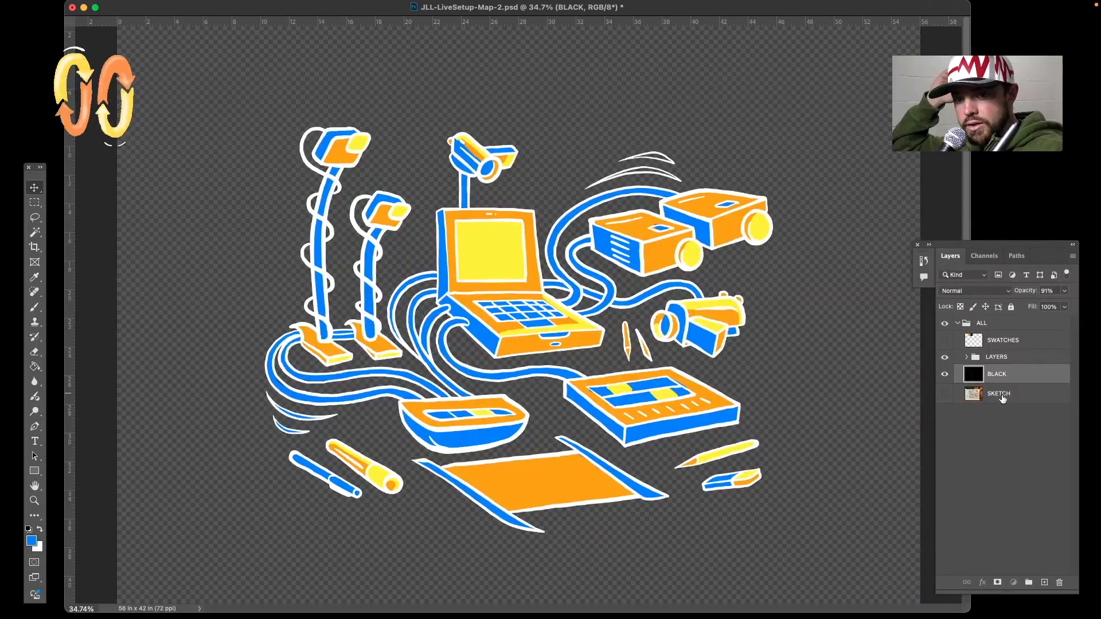
# Show the SKETCH layer without BLACK and toggle the LAYERS group to compare the artwork with the original sketch
pyautogui.click(1001, 395)
pyautogui.click(945, 395)
pyautogui.click(945, 374)
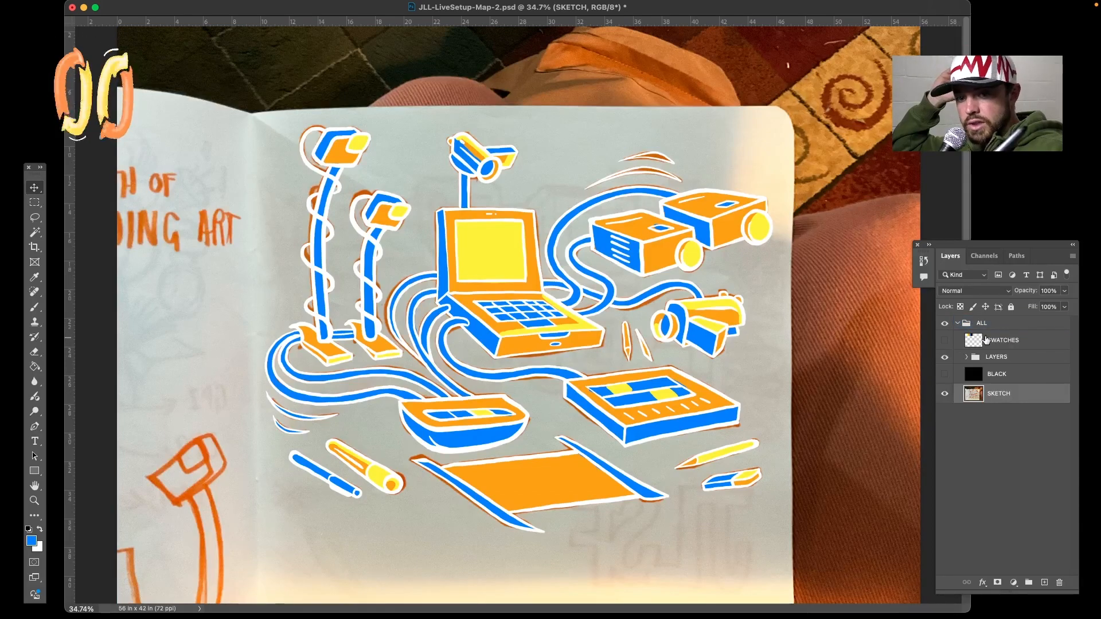
pyautogui.click(944, 357)
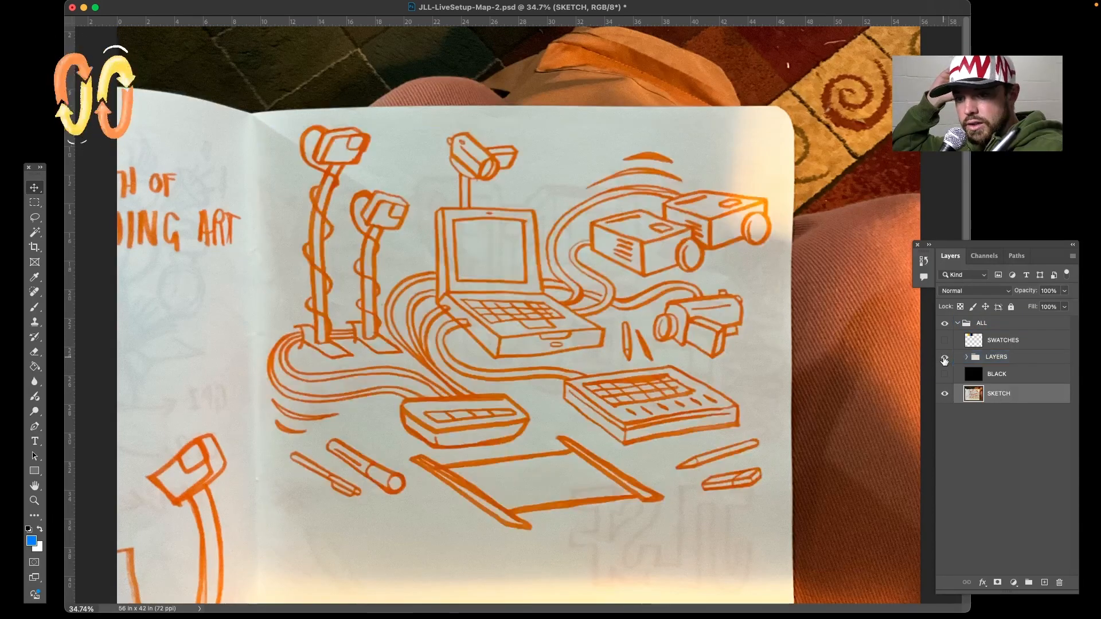
pyautogui.click(945, 359)
pyautogui.click(944, 359)
pyautogui.click(944, 359)
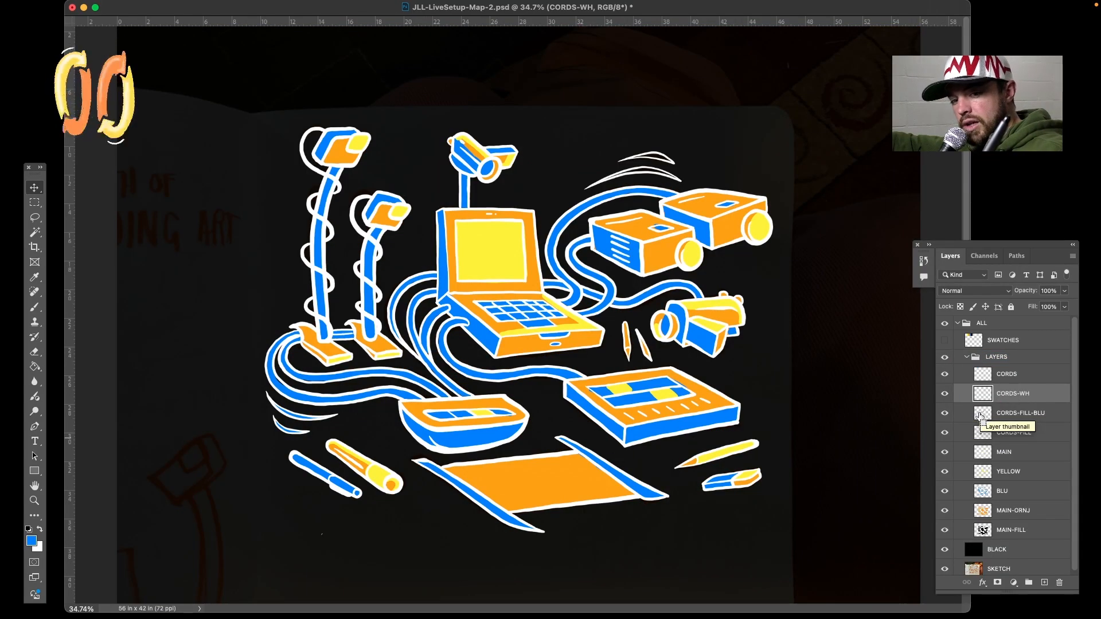
# Paint the two curved motion marks beside the lower-left cords solid white on CORDS-WH, masked by the cord fill selection, and deselect
pyautogui.keyDown('ctrl'); pyautogui.click(975, 417); pyautogui.keyUp('ctrl')
pyautogui.press('b')
pyautogui.press('x')
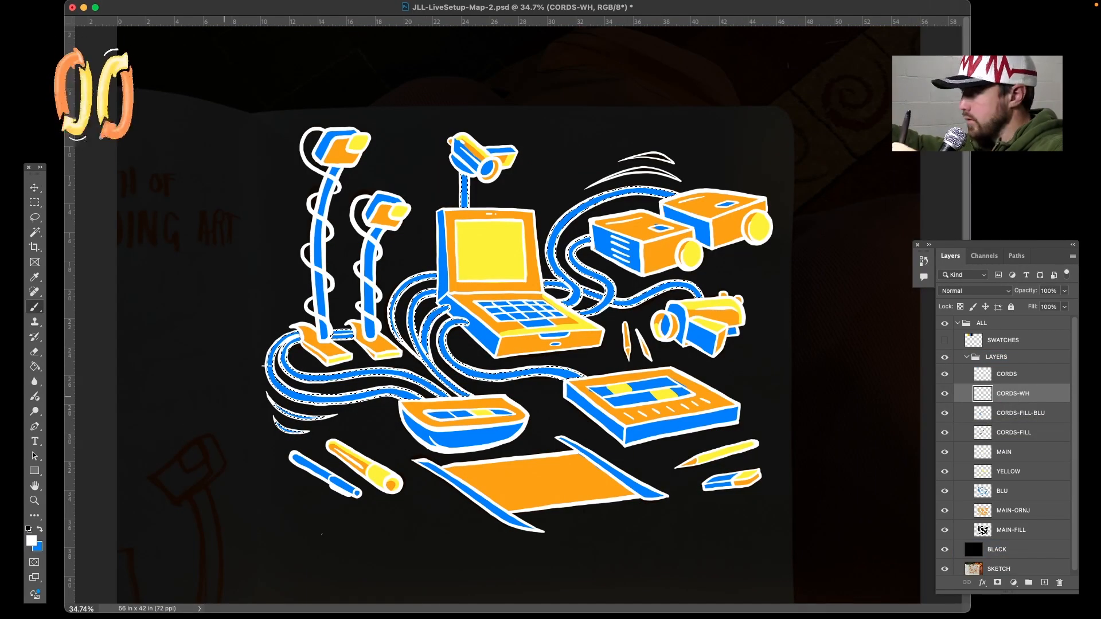
pyautogui.press(']')
pyautogui.press(']')
pyautogui.press(']')
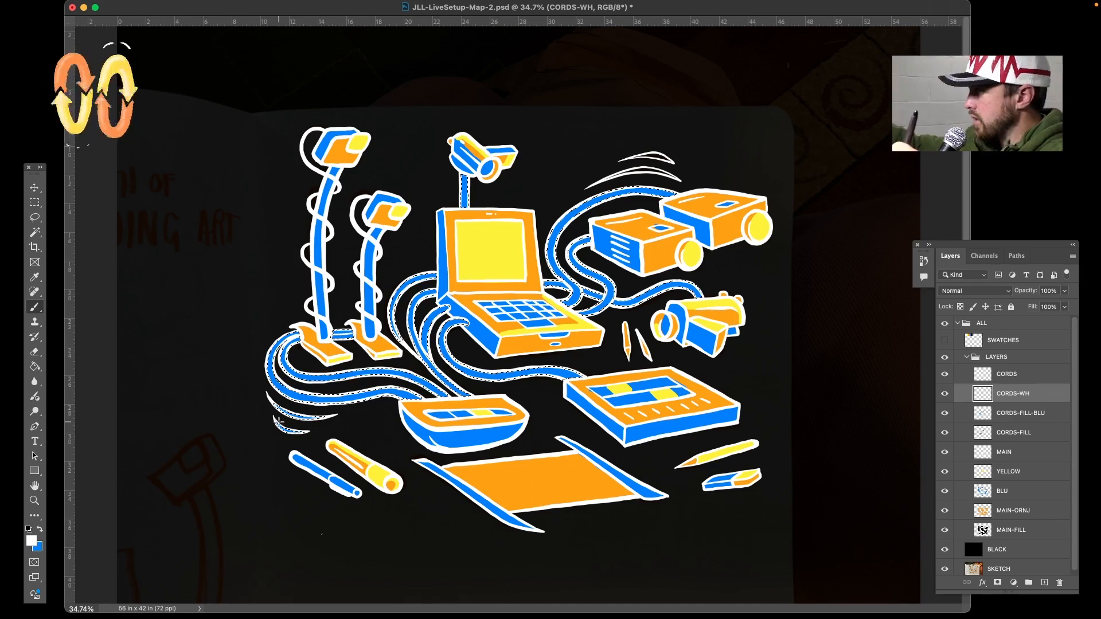
pyautogui.moveTo(275, 419); pyautogui.dragTo(302, 436)
pyautogui.moveTo(273, 400); pyautogui.dragTo(321, 416)
pyautogui.press('super+d')
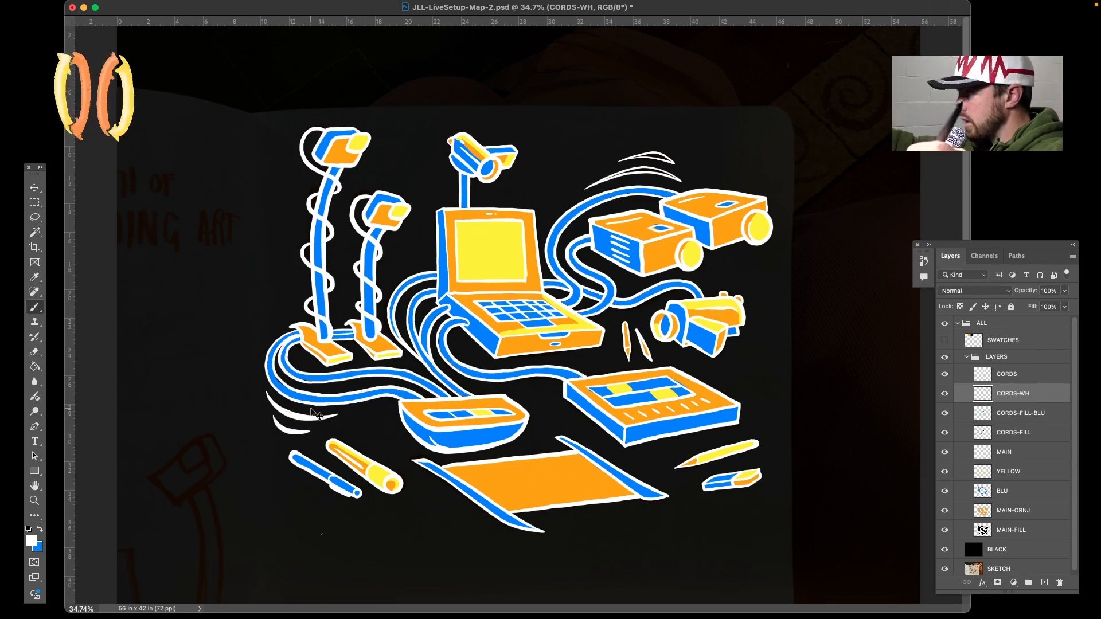
pyautogui.press('v')
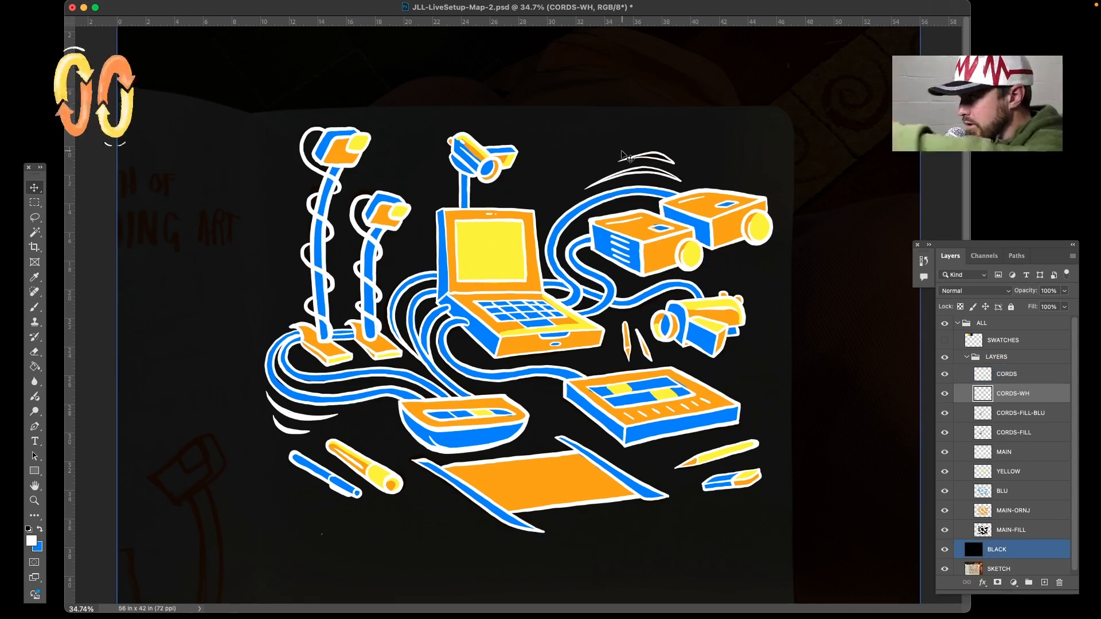
# Paint the insides of the two curved motion marks above the projectors solid white on the CORDS-WH layer
pyautogui.scroll(10, 622, 152)
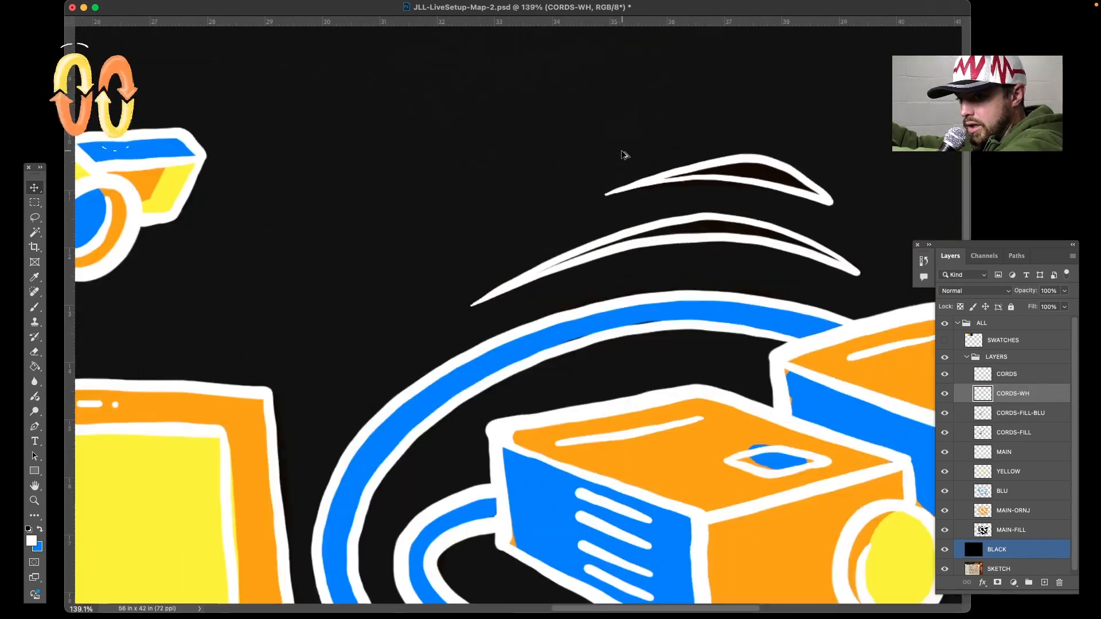
pyautogui.hscroll(5, 628, 156)
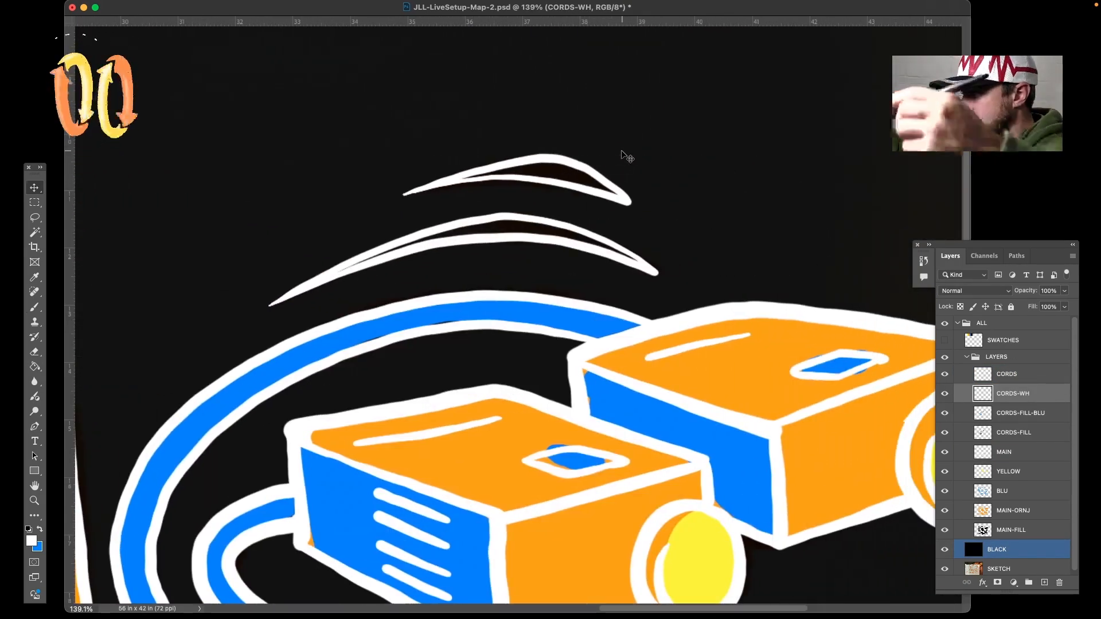
pyautogui.press('b')
pyautogui.press('[')
pyautogui.press('[')
pyautogui.press('[')
pyautogui.press('[')
pyautogui.press('[')
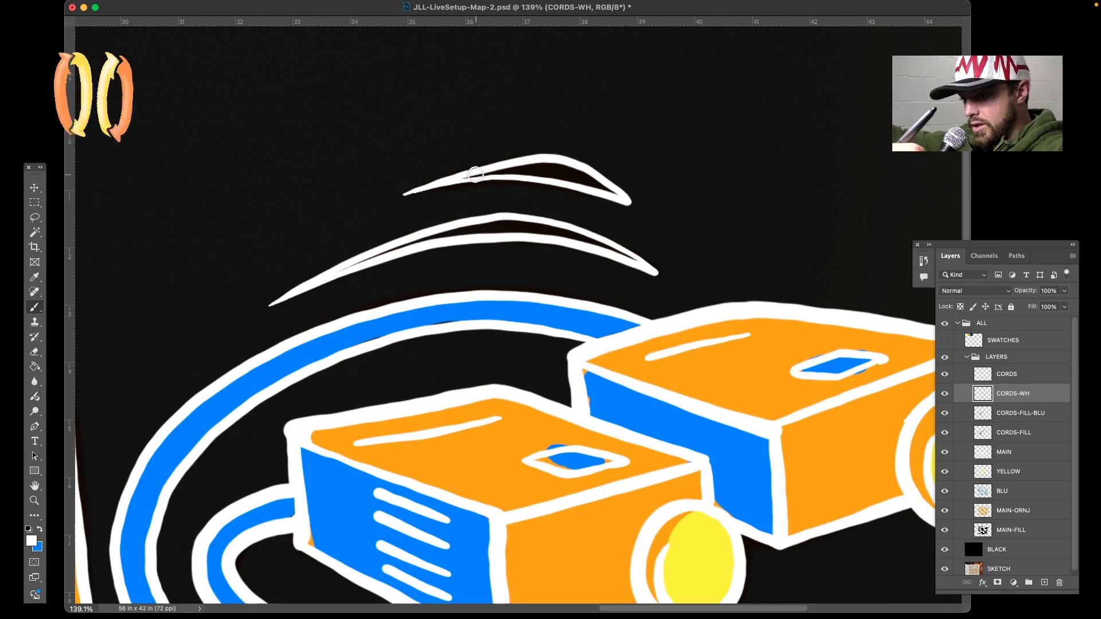
pyautogui.press(']')
pyautogui.press(']')
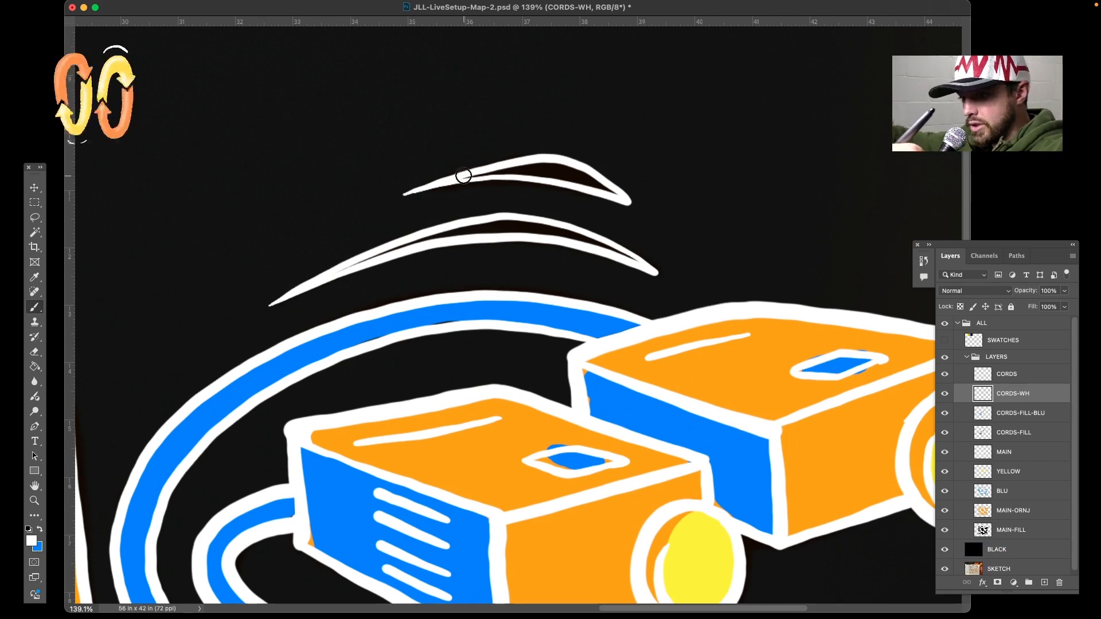
pyautogui.moveTo(462, 176)
pyautogui.mouseDown()
pyautogui.moveTo(547, 170)
pyautogui.moveTo(613, 194)
pyautogui.moveTo(552, 163)
pyautogui.moveTo(504, 173)
pyautogui.moveTo(584, 181)
pyautogui.mouseUp()
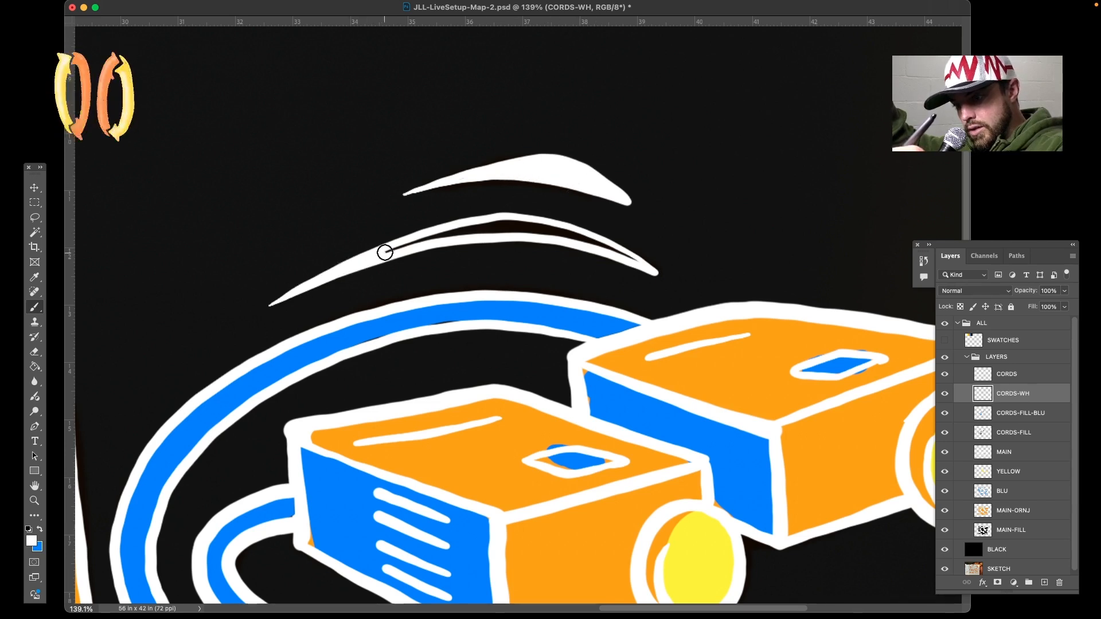
pyautogui.moveTo(439, 233)
pyautogui.mouseDown()
pyautogui.moveTo(552, 232)
pyautogui.moveTo(642, 262)
pyautogui.moveTo(627, 256)
pyautogui.mouseUp()
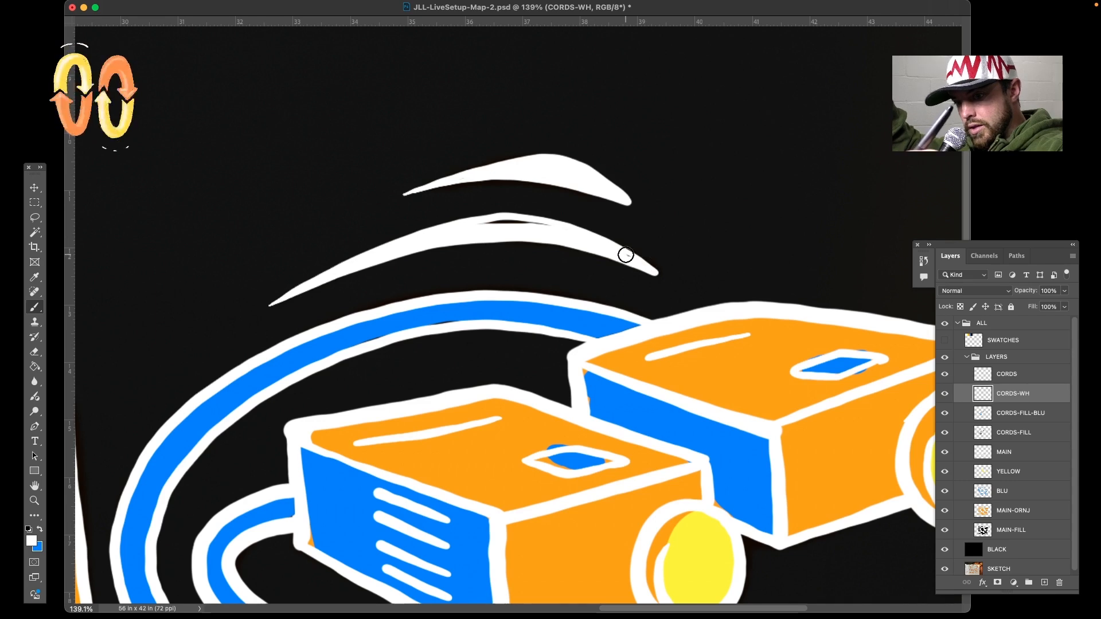
pyautogui.moveTo(484, 224); pyautogui.dragTo(535, 221)
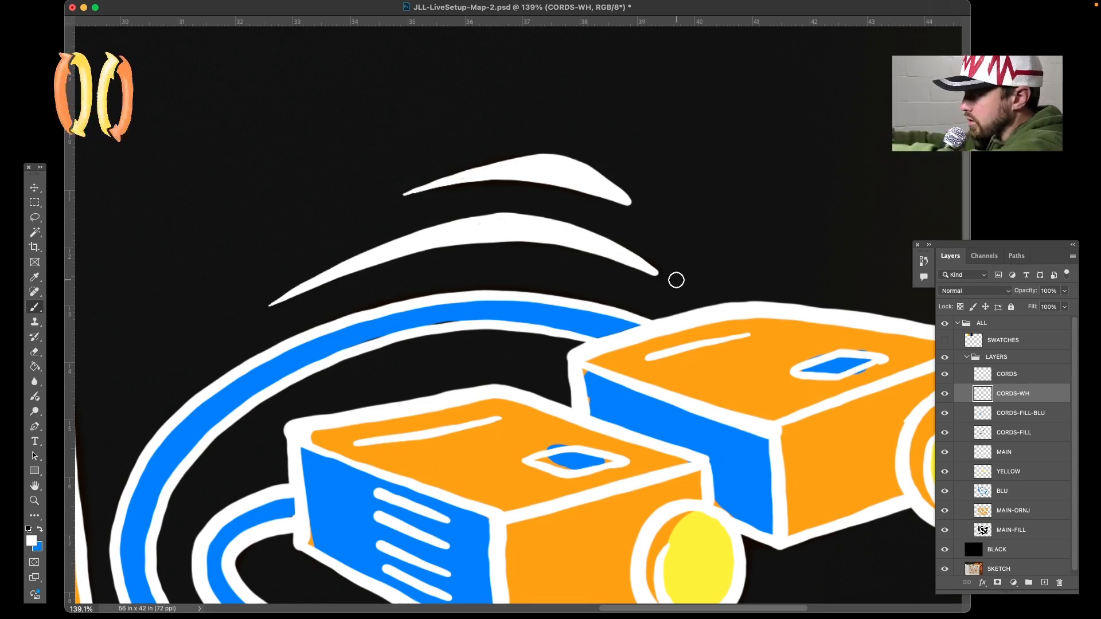
# Choose the Kyle's Ultimate Pastel Palooza brush from the Dry Media Brushes
pyautogui.scroll(-5, 676, 280)
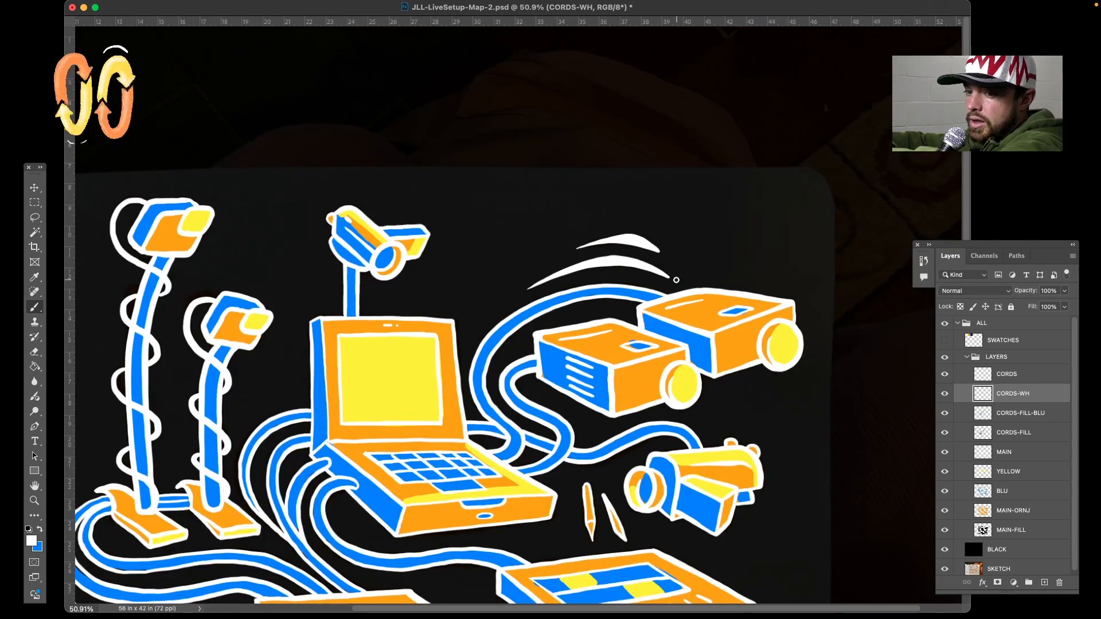
pyautogui.scroll(-3, 676, 280)
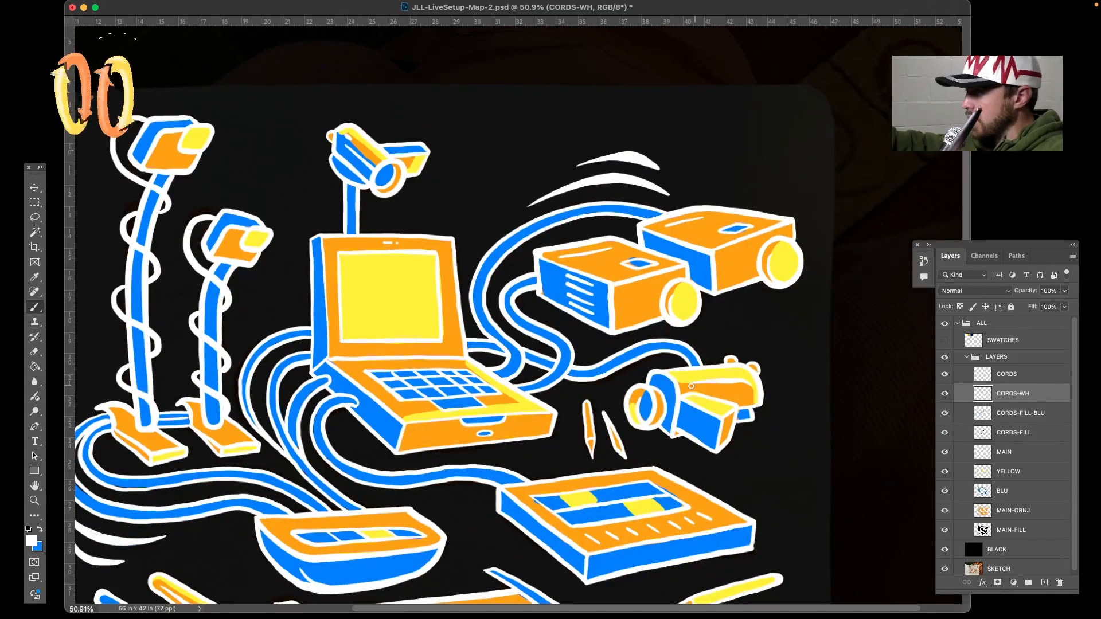
pyautogui.moveTo(634, 425); pyautogui.dragTo(687, 348)
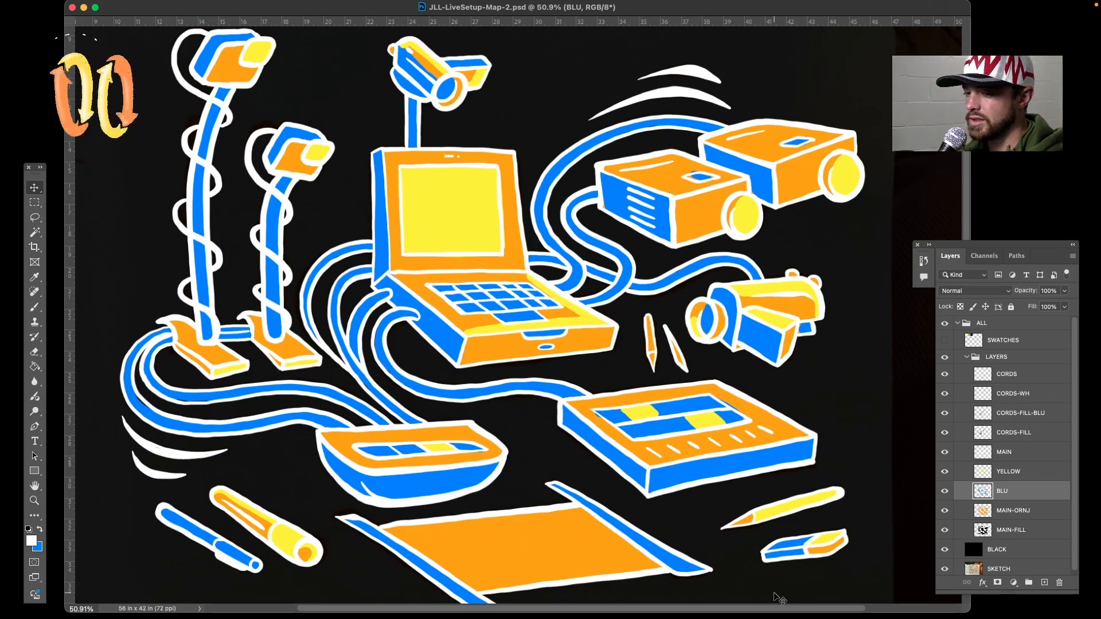
pyautogui.click(387, 10)
pyautogui.click(401, 105)
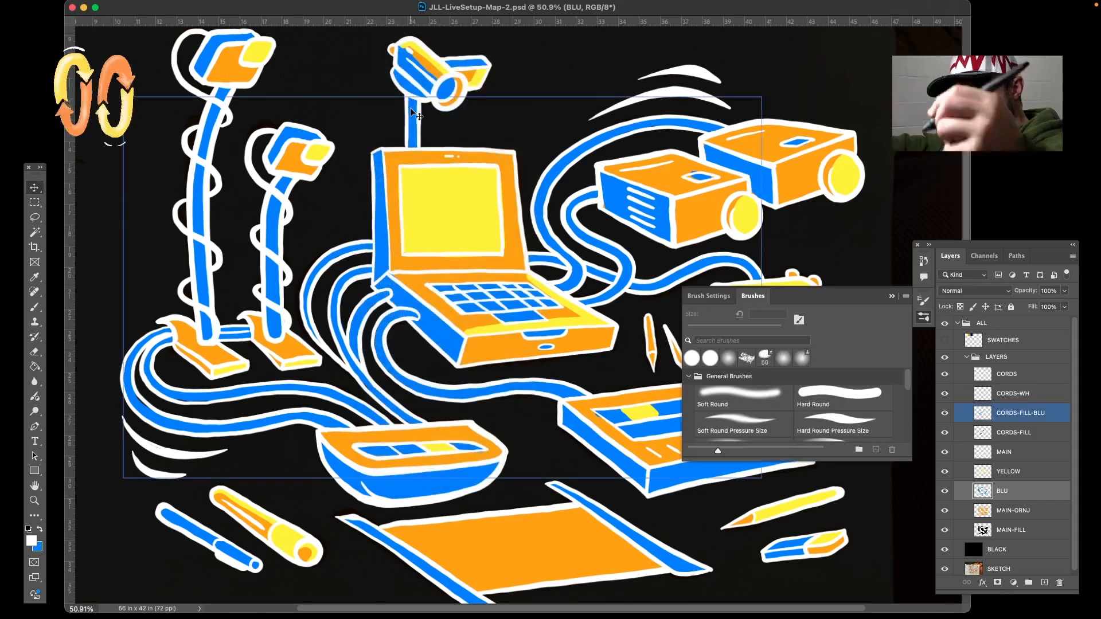
pyautogui.scroll(-5, 827, 412)
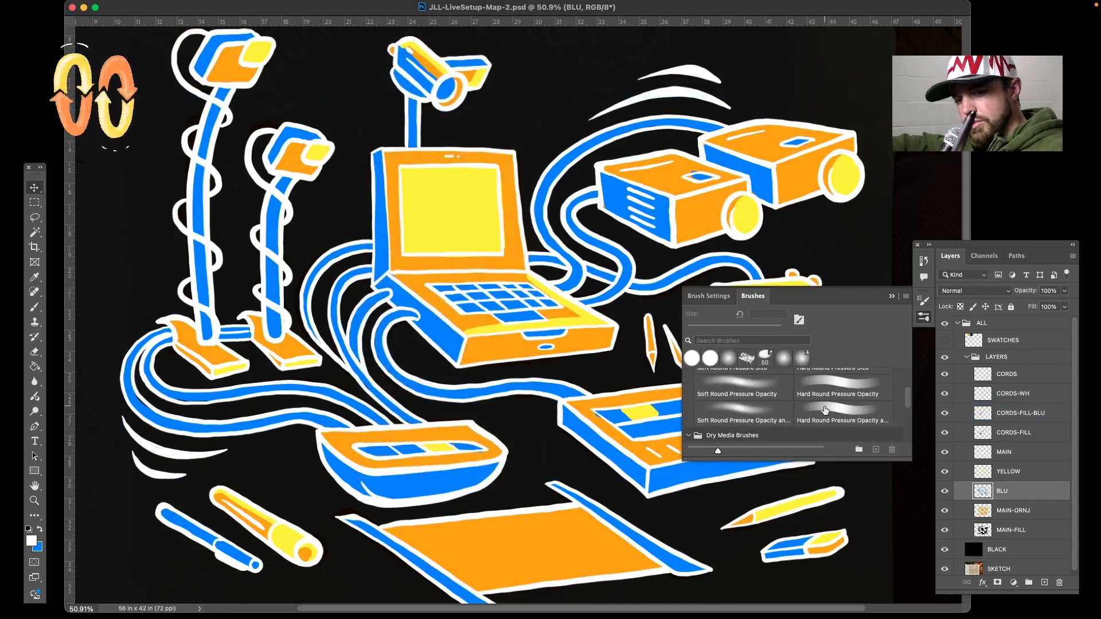
pyautogui.scroll(-2, 827, 411)
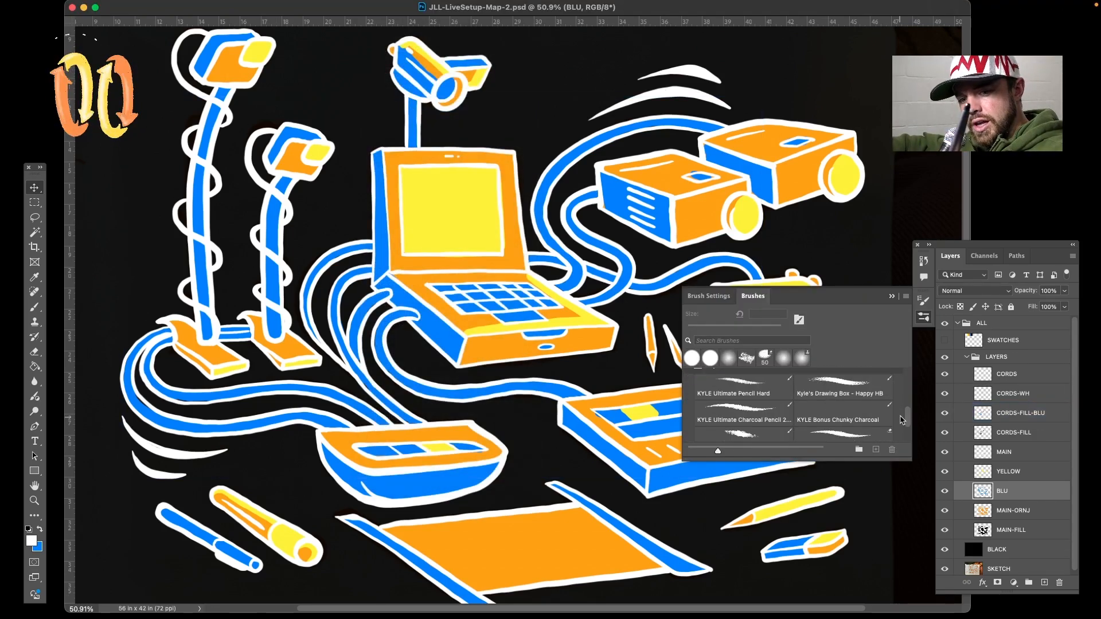
pyautogui.moveTo(907, 418); pyautogui.dragTo(907, 424)
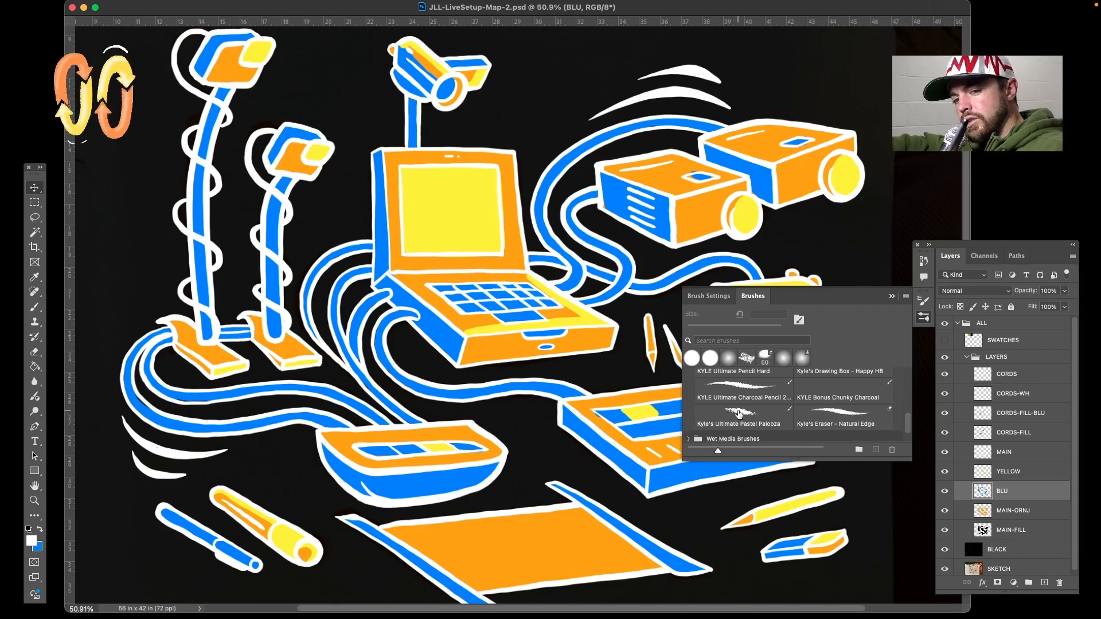
pyautogui.click(738, 413)
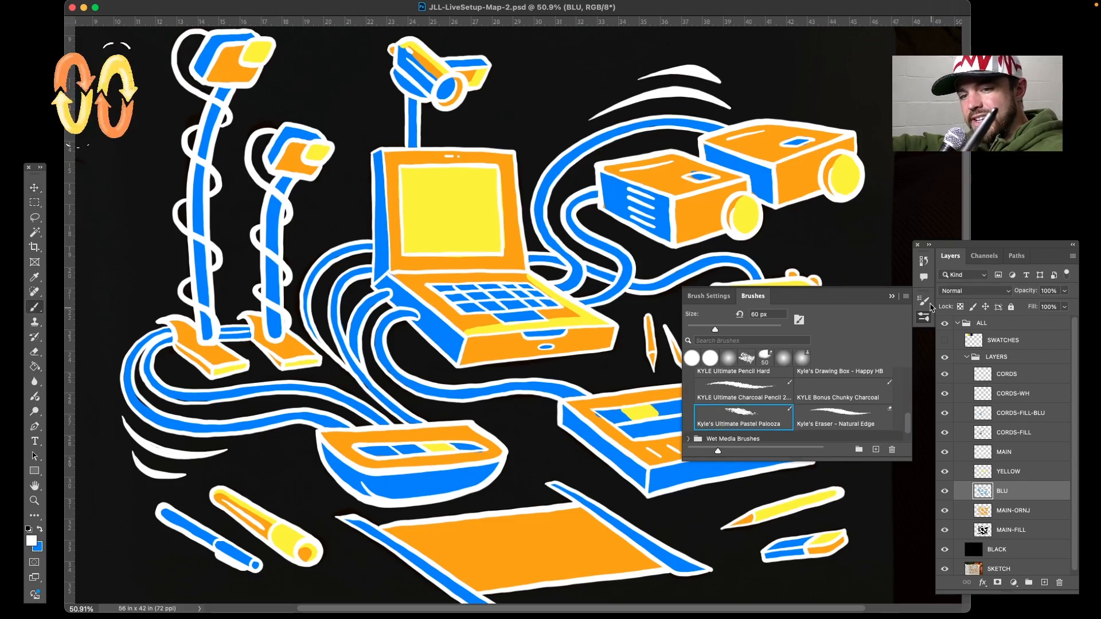
pyautogui.click(923, 318)
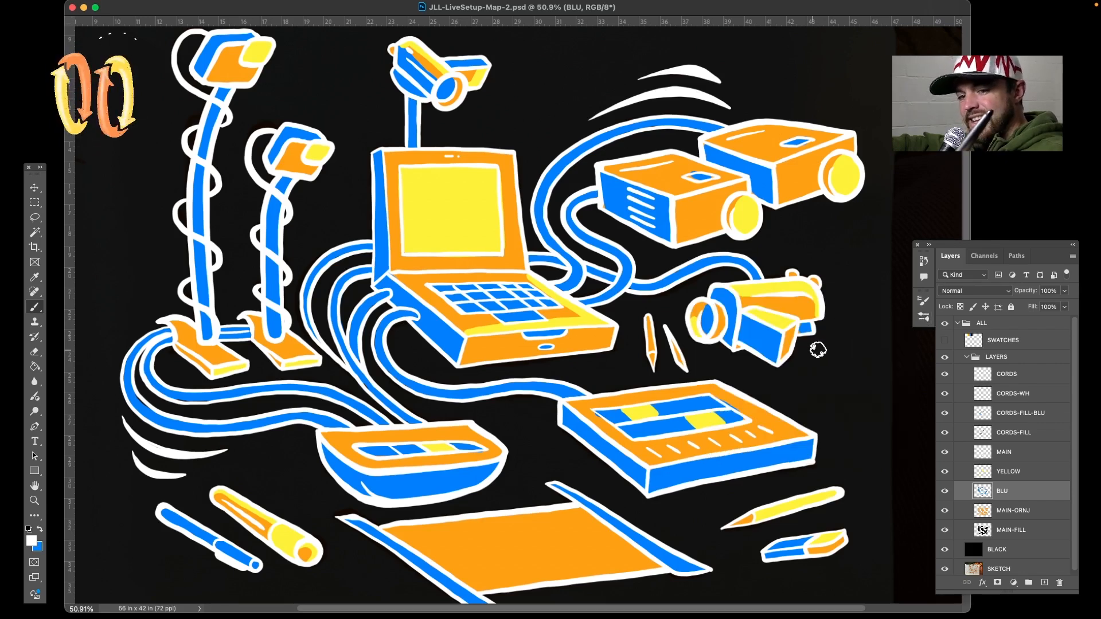
# Add a new layer above SWATCHES, scribble a white test stroke across the artwork and undo that stroke
pyautogui.press('super+alt+shift+n')
pyautogui.moveTo(577, 87)
pyautogui.mouseDown()
pyautogui.moveTo(516, 190)
pyautogui.moveTo(505, 258)
pyautogui.moveTo(604, 394)
pyautogui.moveTo(629, 506)
pyautogui.moveTo(801, 484)
pyautogui.moveTo(868, 574)
pyautogui.mouseUp()
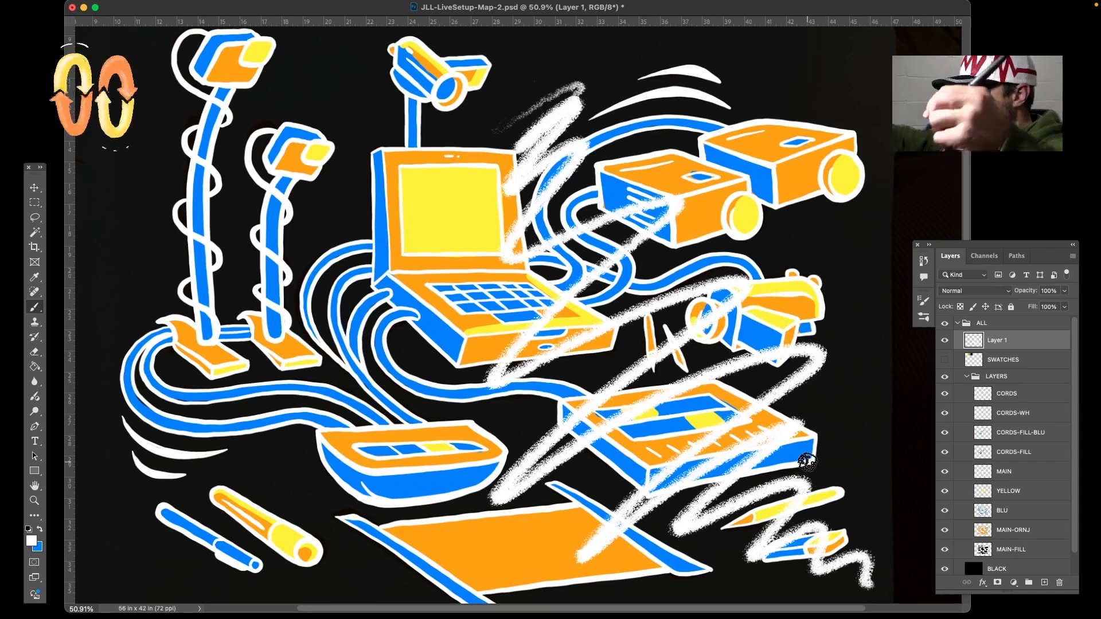
pyautogui.press('super+z')
pyautogui.moveTo(580, 370)
pyautogui.mouseDown()
pyautogui.moveTo(594, 242)
pyautogui.moveTo(589, 454)
pyautogui.moveTo(571, 381)
pyautogui.mouseUp()
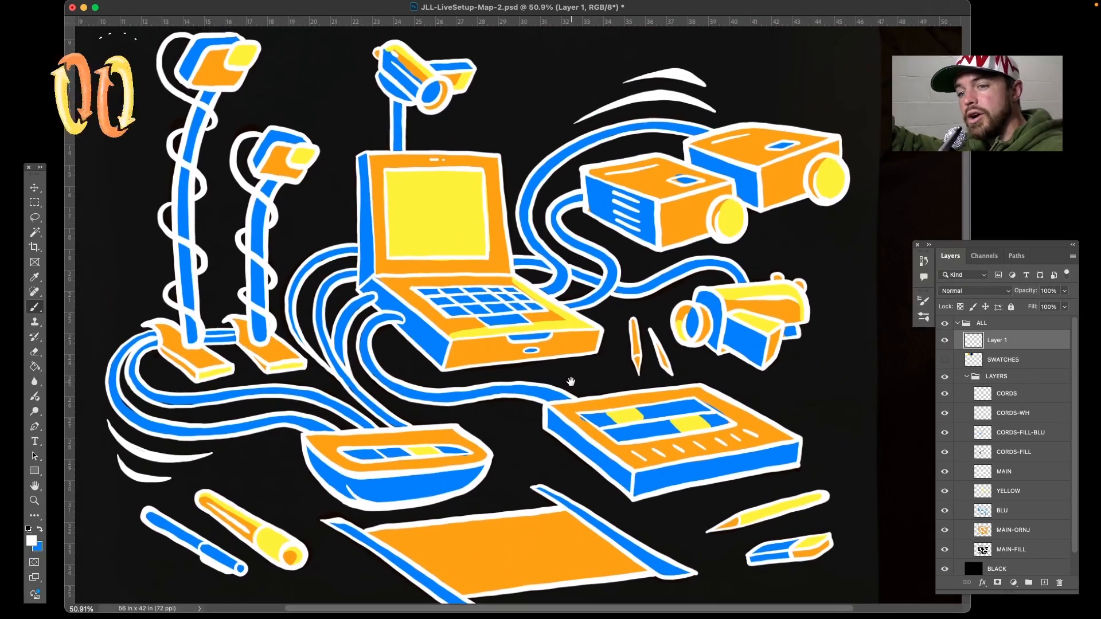
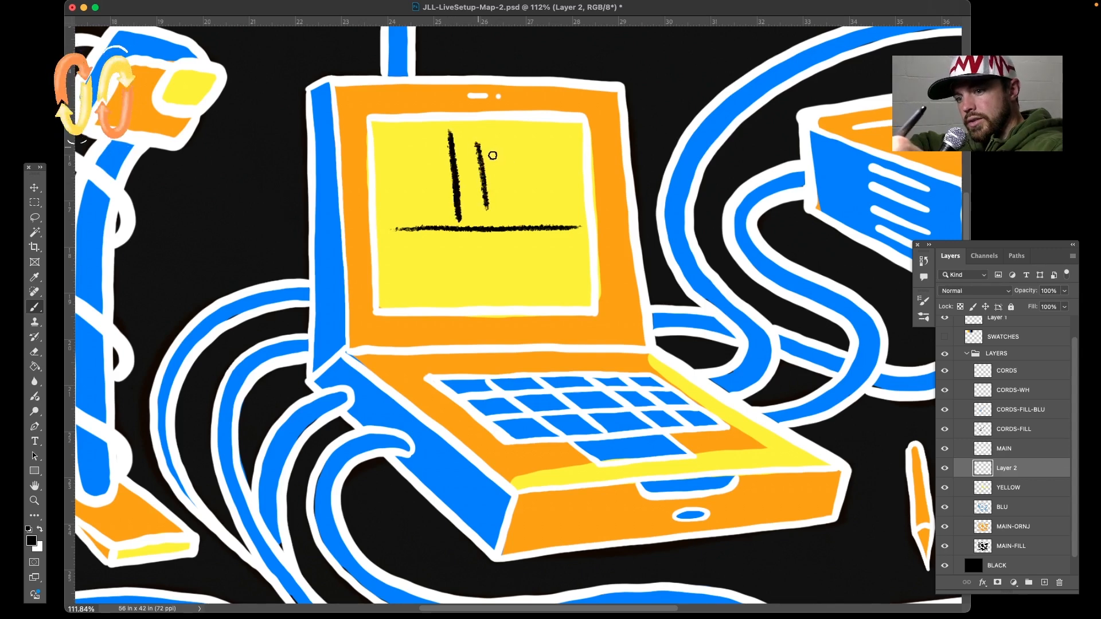
# Sketch a black textured software interface of boxes, dividers and short text lines on the yellow laptop screen on Layer 2
pyautogui.moveTo(533, 143)
pyautogui.mouseDown()
pyautogui.moveTo(563, 146)
pyautogui.moveTo(567, 204)
pyautogui.mouseUp()
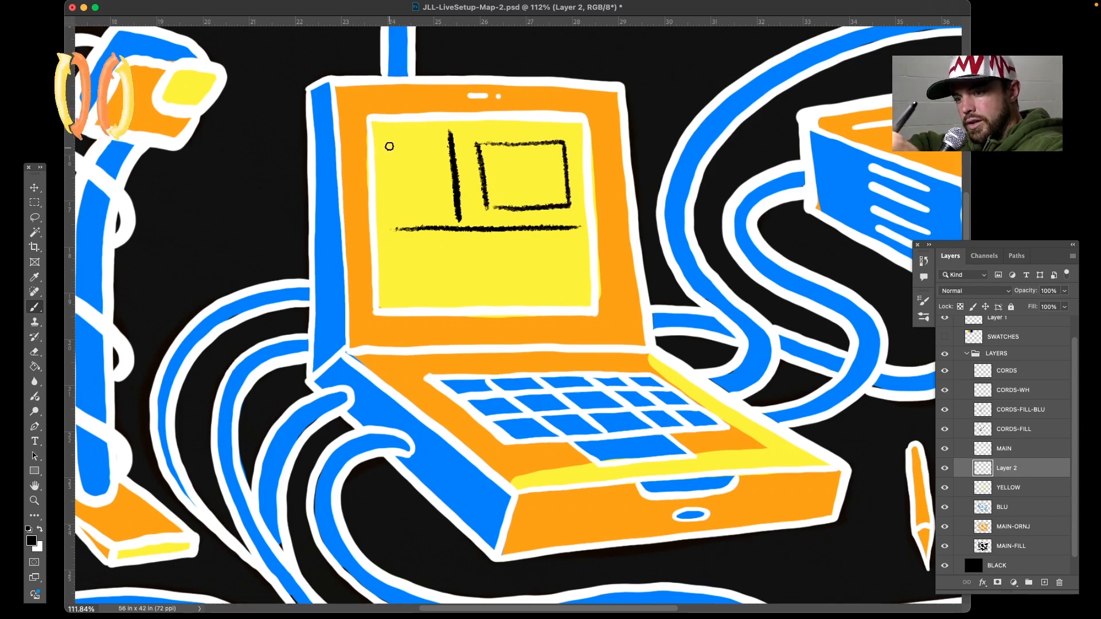
pyautogui.moveTo(386, 149); pyautogui.dragTo(409, 151)
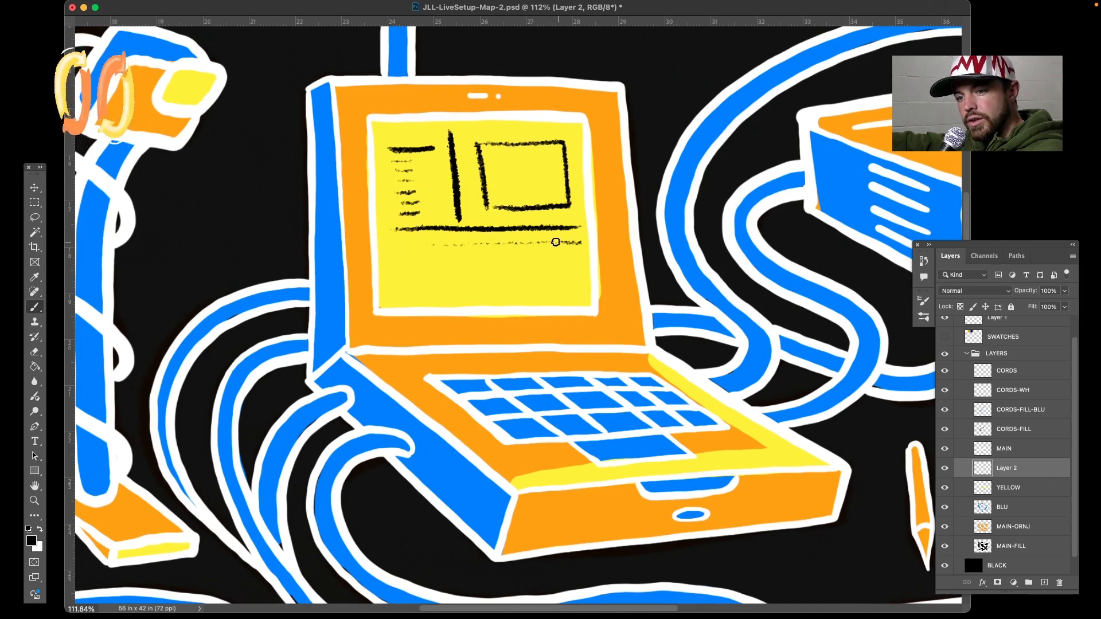
pyautogui.moveTo(383, 248); pyautogui.dragTo(506, 245)
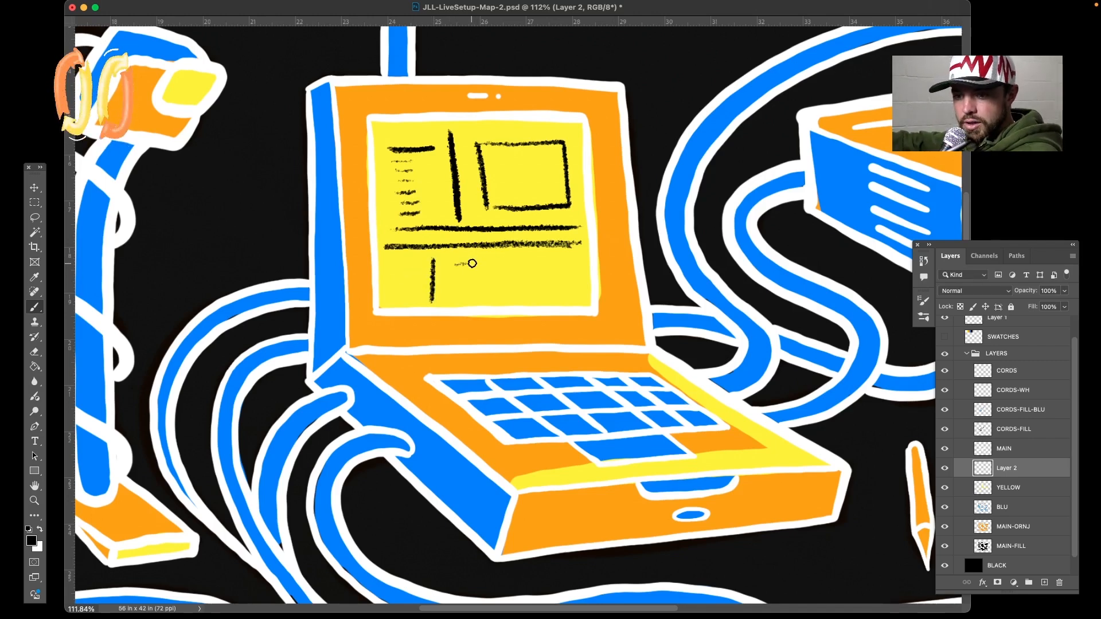
pyautogui.moveTo(540, 262); pyautogui.dragTo(542, 262)
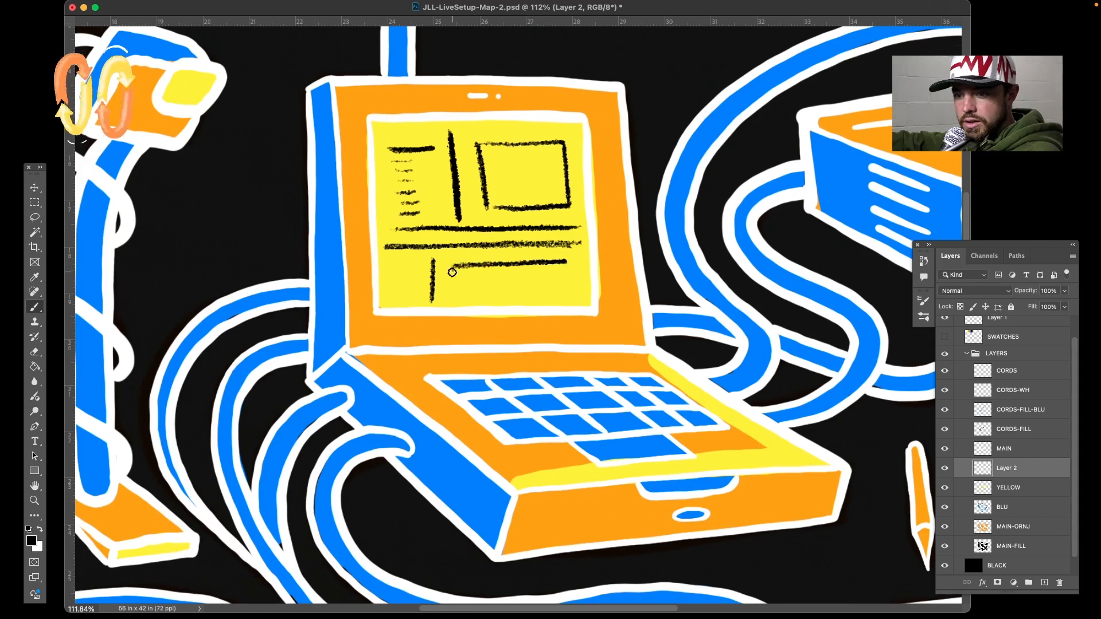
pyautogui.moveTo(461, 278); pyautogui.dragTo(510, 276)
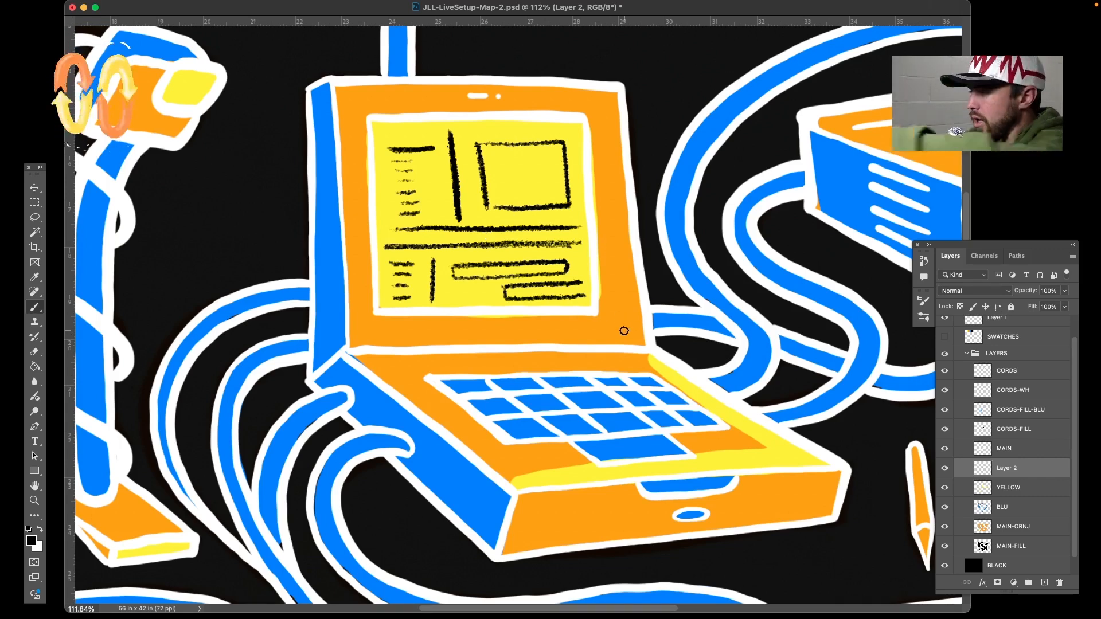
# Shade the cords running between the lamp bases and the bowl-shaped device in textured black on Layer 3, inside the active cord selection
pyautogui.press('super+0')
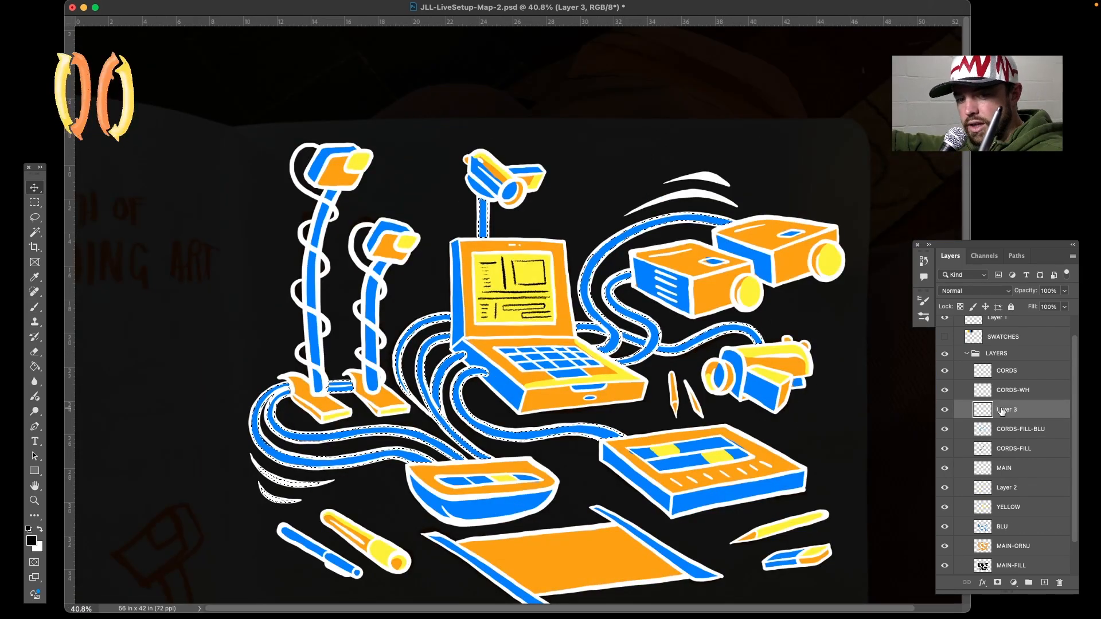
pyautogui.press('b')
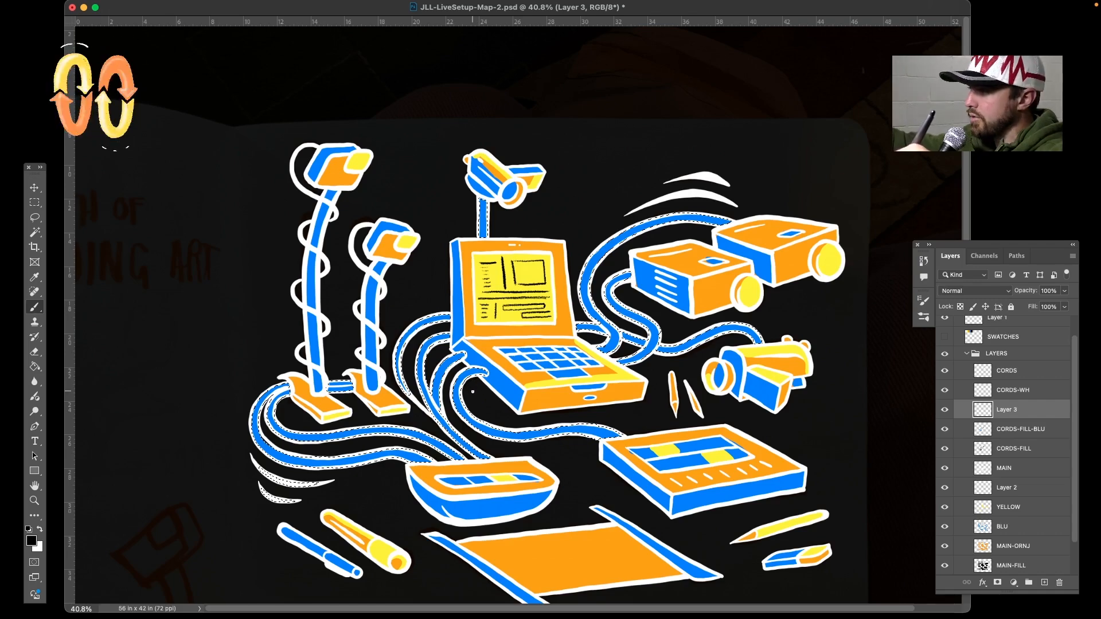
pyautogui.scroll(5, 472, 392)
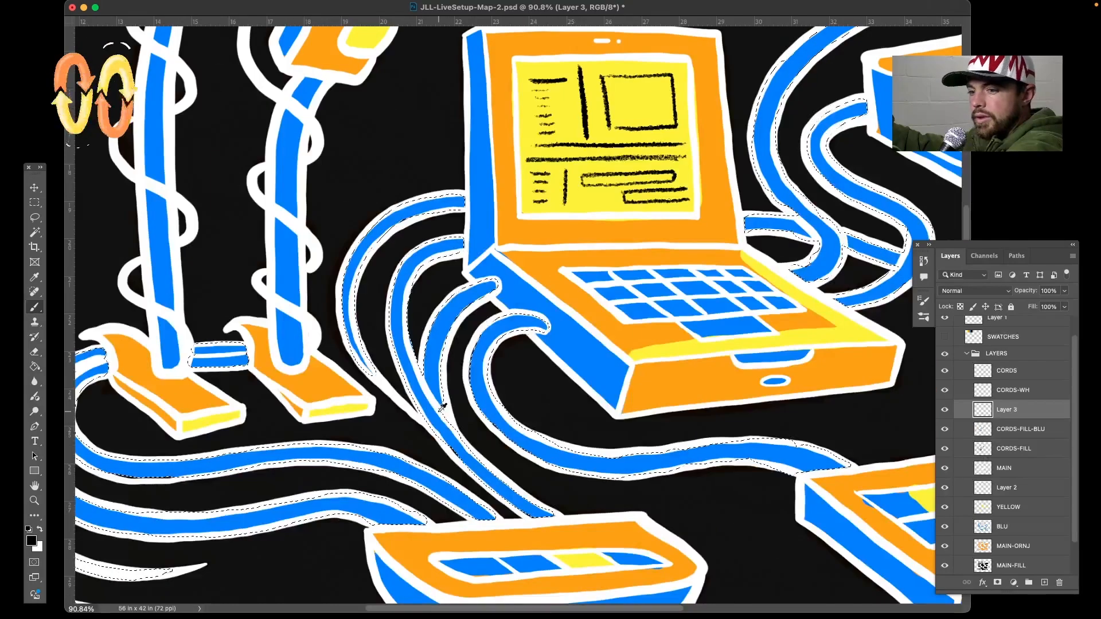
pyautogui.moveTo(458, 337); pyautogui.dragTo(585, 269)
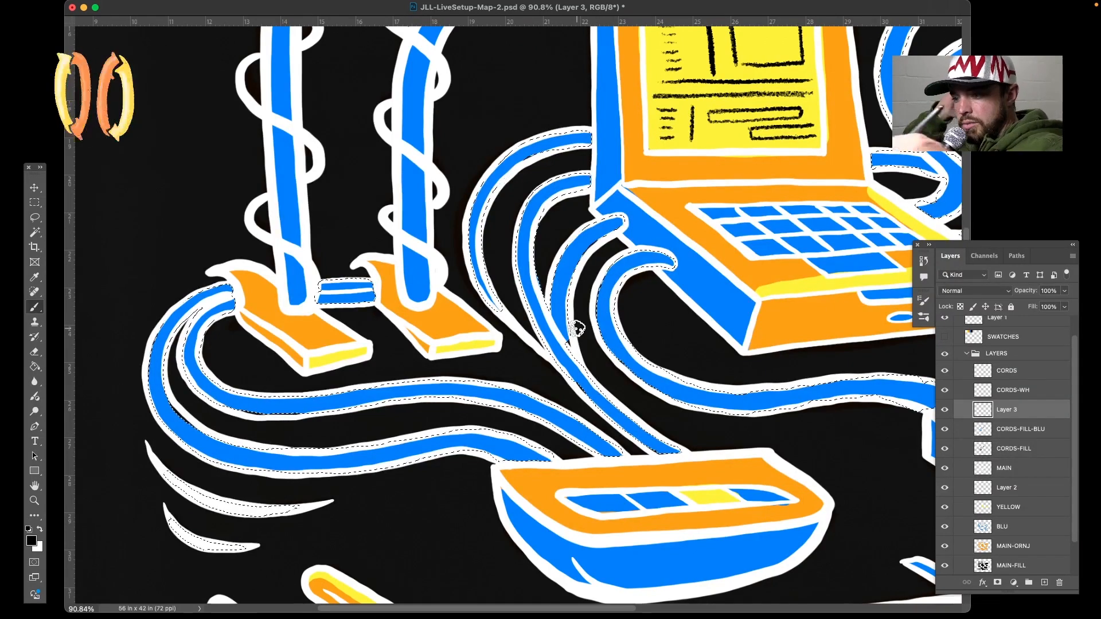
pyautogui.moveTo(154, 367); pyautogui.dragTo(533, 458)
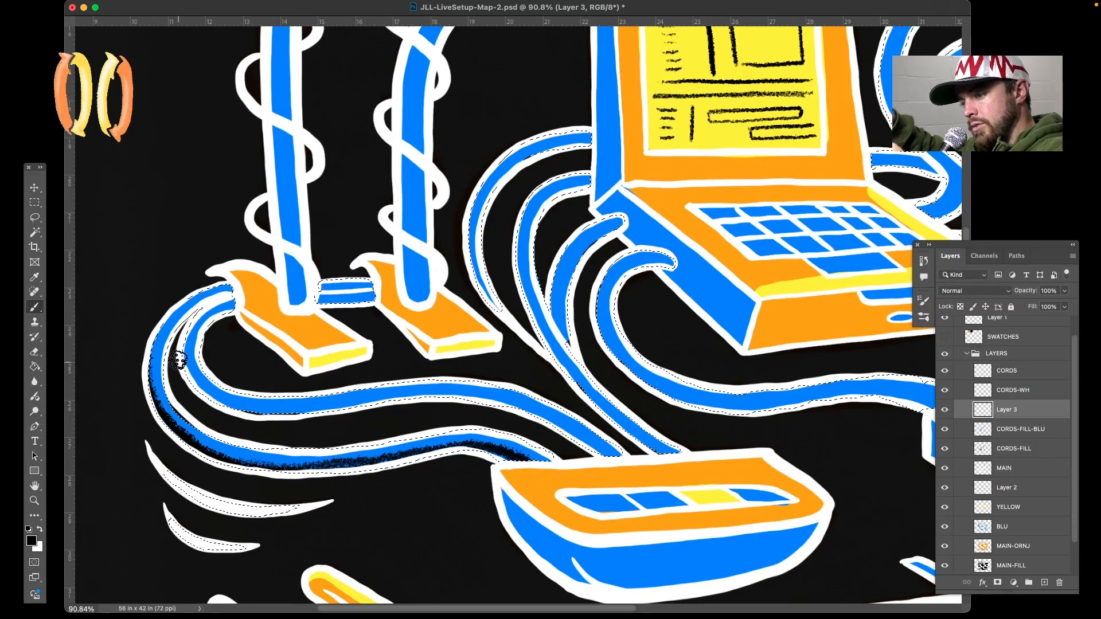
pyautogui.moveTo(178, 360)
pyautogui.mouseDown()
pyautogui.moveTo(221, 404)
pyautogui.moveTo(266, 415)
pyautogui.moveTo(486, 398)
pyautogui.moveTo(571, 425)
pyautogui.moveTo(612, 461)
pyautogui.mouseUp()
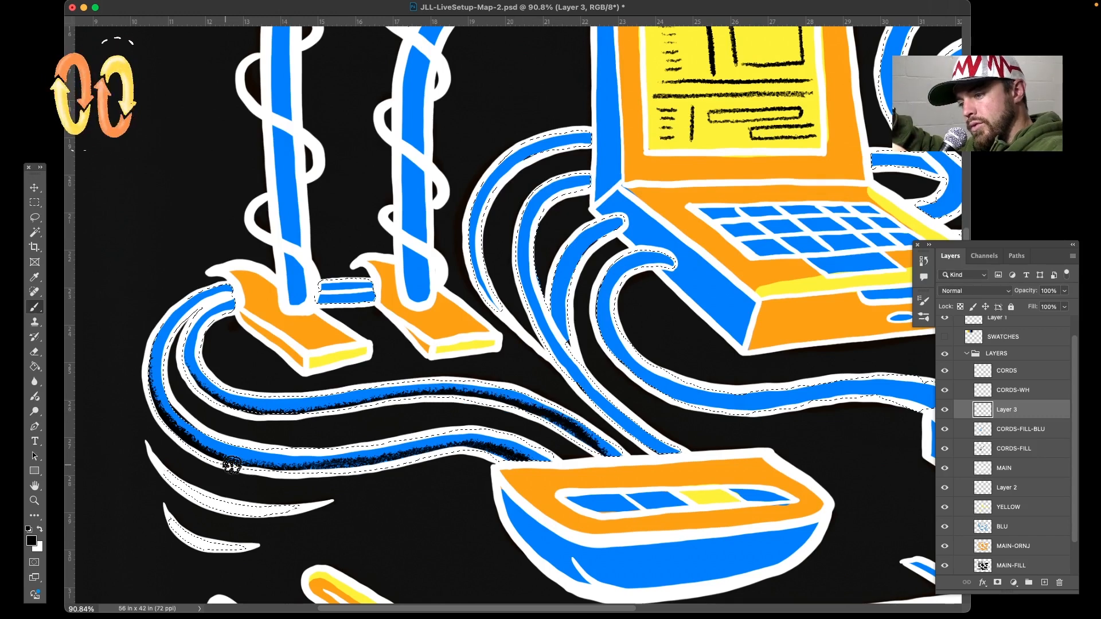
pyautogui.moveTo(175, 430); pyautogui.dragTo(243, 457)
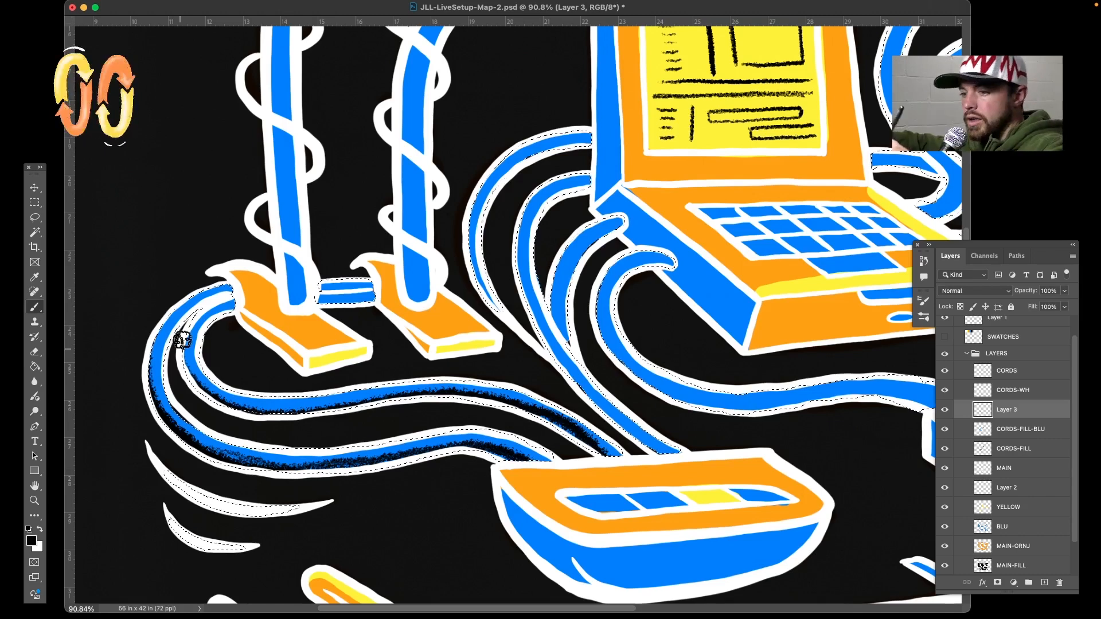
pyautogui.moveTo(187, 337)
pyautogui.mouseDown()
pyautogui.moveTo(191, 377)
pyautogui.moveTo(186, 335)
pyautogui.moveTo(193, 382)
pyautogui.moveTo(227, 400)
pyautogui.mouseUp()
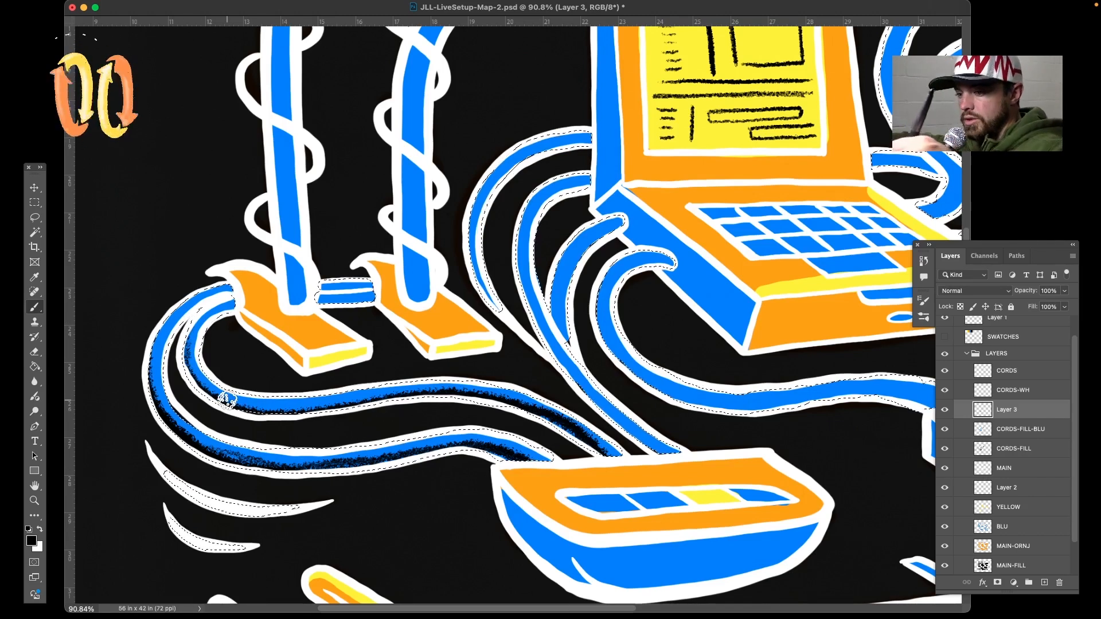
pyautogui.moveTo(189, 288)
pyautogui.mouseDown()
pyautogui.moveTo(158, 320)
pyautogui.moveTo(152, 370)
pyautogui.moveTo(191, 456)
pyautogui.mouseUp()
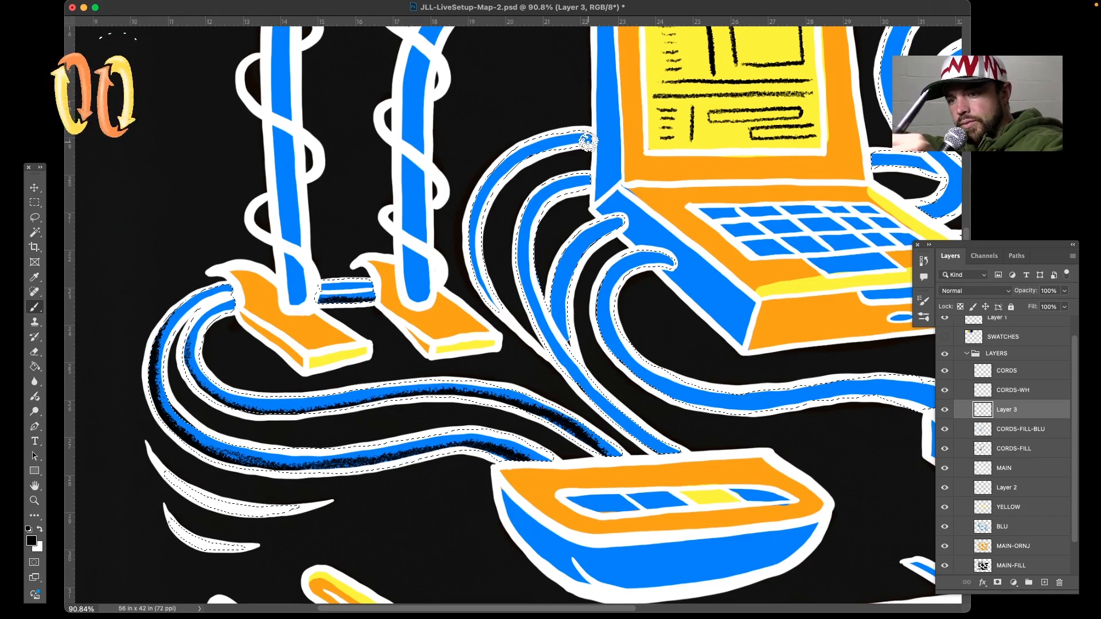
# Brush textured black shading along the four cords leaving the laptop's left side, redoing the stroke on the innermost cord
pyautogui.moveTo(587, 141)
pyautogui.mouseDown()
pyautogui.moveTo(555, 133)
pyautogui.moveTo(507, 151)
pyautogui.moveTo(479, 188)
pyautogui.moveTo(467, 238)
pyautogui.mouseUp()
pyautogui.hscroll(10, 467, 239)
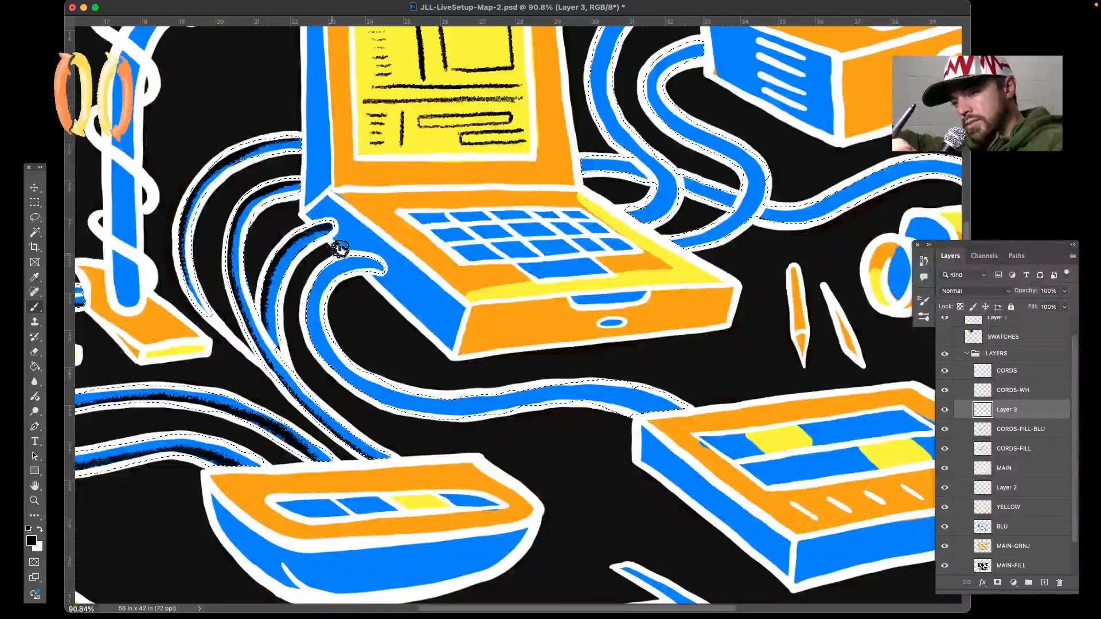
pyautogui.moveTo(340, 248)
pyautogui.mouseDown()
pyautogui.moveTo(356, 246)
pyautogui.moveTo(320, 273)
pyautogui.moveTo(306, 312)
pyautogui.moveTo(325, 361)
pyautogui.mouseUp()
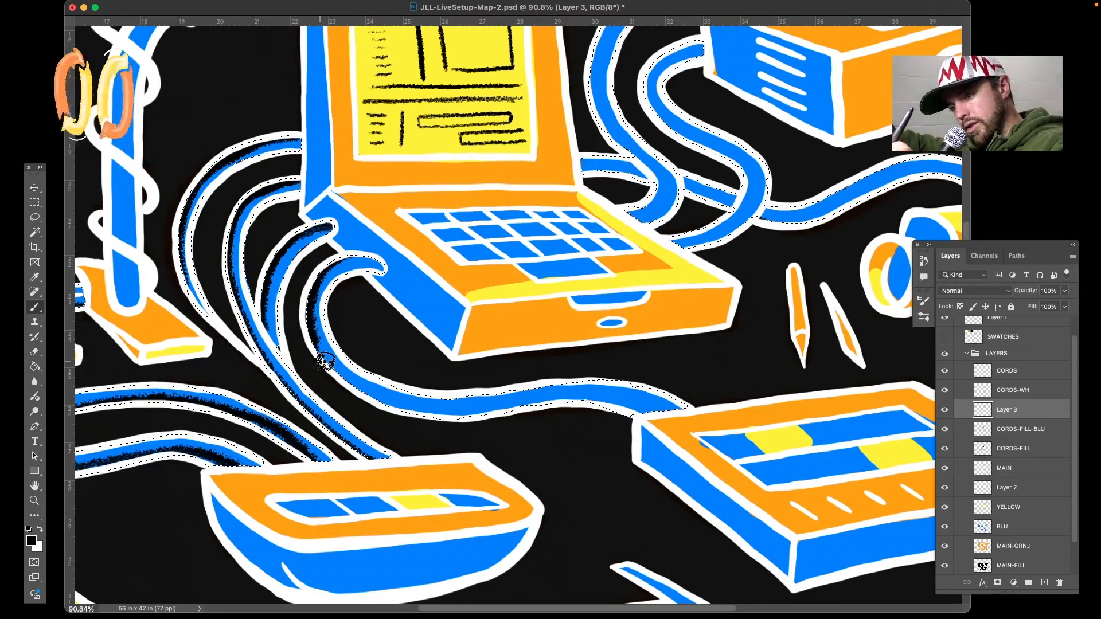
pyautogui.press('super+z')
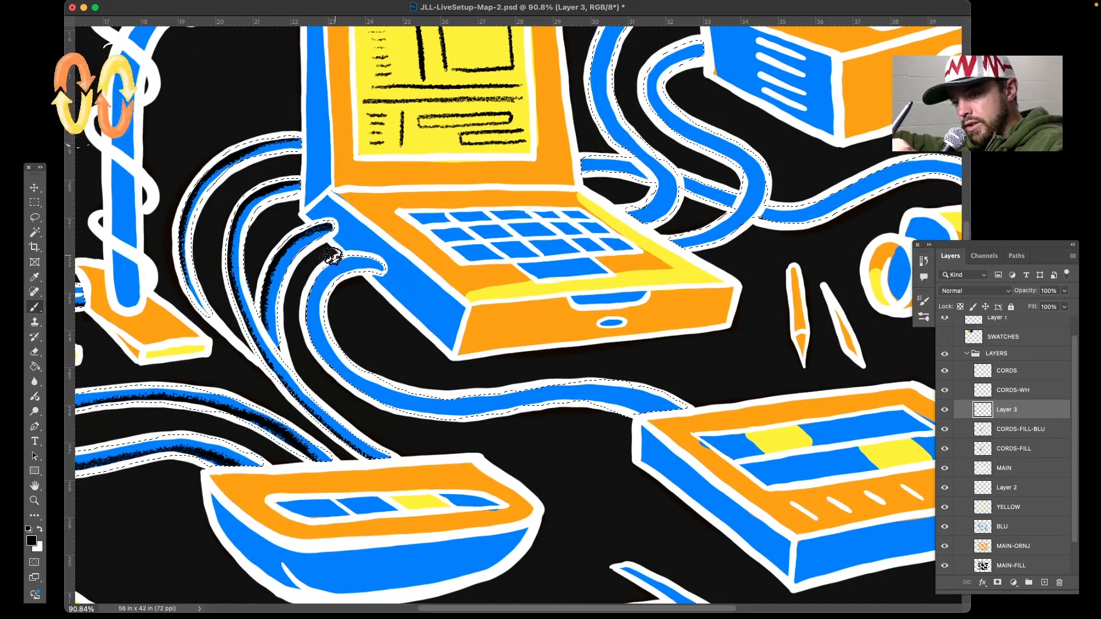
pyautogui.moveTo(332, 257)
pyautogui.mouseDown()
pyautogui.moveTo(307, 295)
pyautogui.moveTo(305, 332)
pyautogui.moveTo(370, 406)
pyautogui.mouseUp()
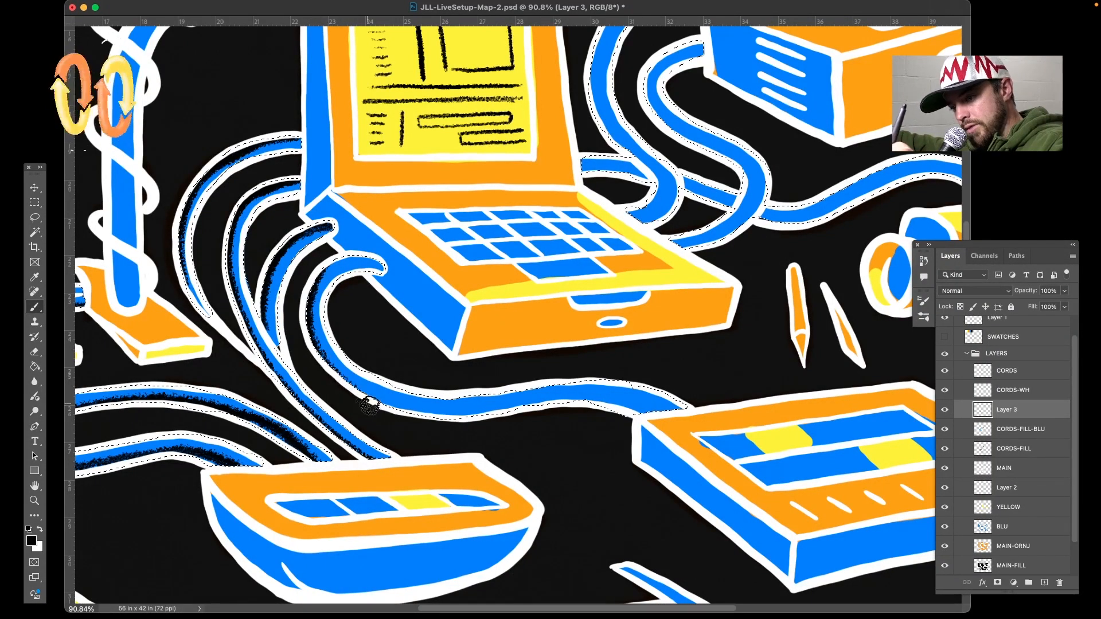
pyautogui.moveTo(305, 319)
pyautogui.mouseDown()
pyautogui.moveTo(343, 375)
pyautogui.moveTo(394, 412)
pyautogui.mouseUp()
pyautogui.moveTo(321, 367); pyautogui.dragTo(422, 413)
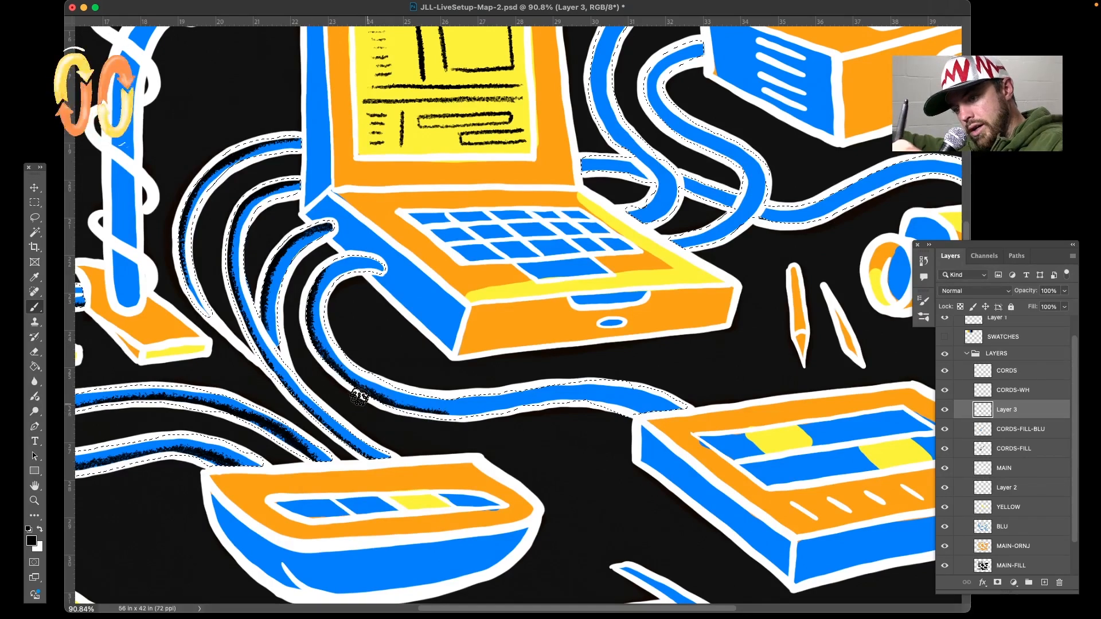
pyautogui.moveTo(363, 388)
pyautogui.mouseDown()
pyautogui.moveTo(467, 410)
pyautogui.moveTo(544, 384)
pyautogui.moveTo(447, 409)
pyautogui.moveTo(651, 411)
pyautogui.mouseUp()
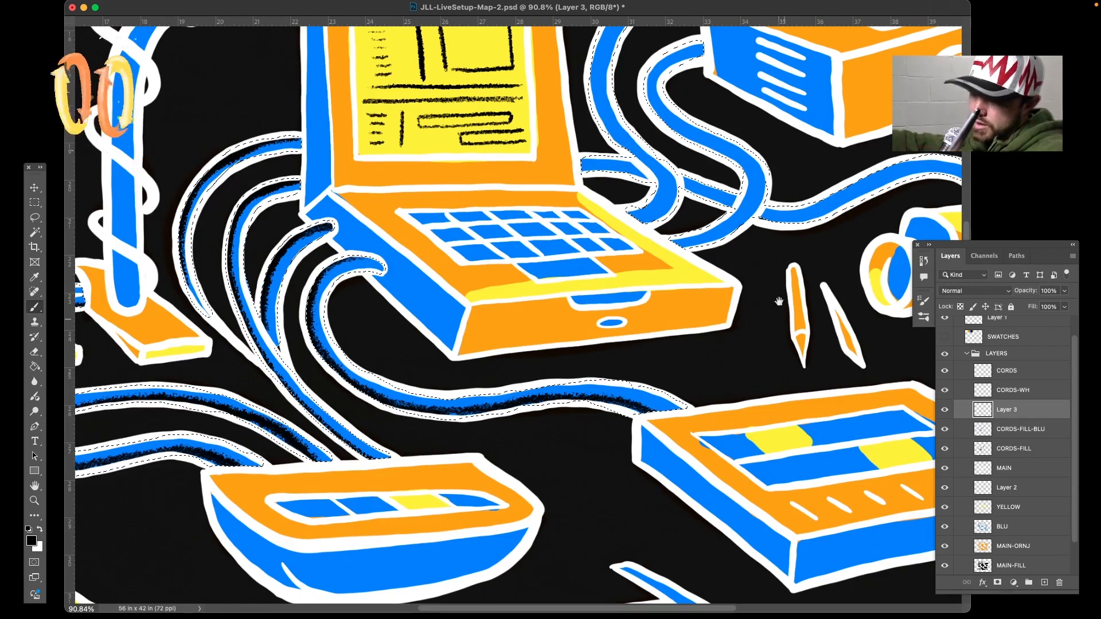
# Brush textured black shading along the cords that connect the laptop to the two projectors
pyautogui.moveTo(740, 277); pyautogui.dragTo(841, 404)
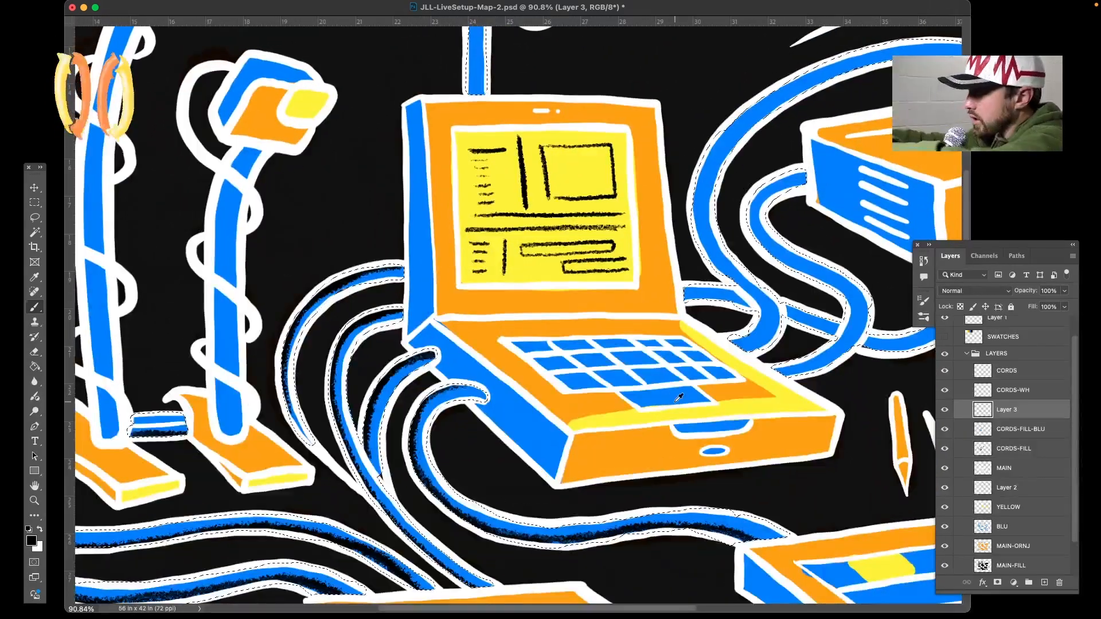
pyautogui.scroll(-8, 676, 401)
pyautogui.hscroll(5, 675, 402)
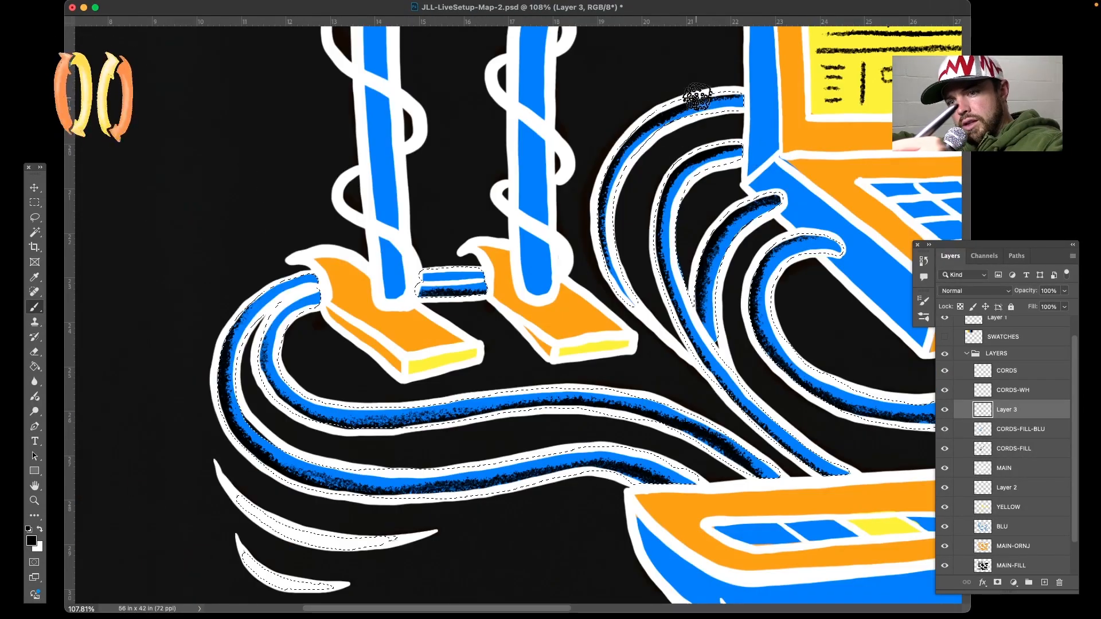
pyautogui.moveTo(862, 342)
pyautogui.mouseDown()
pyautogui.moveTo(504, 364)
pyautogui.moveTo(421, 296)
pyautogui.mouseUp()
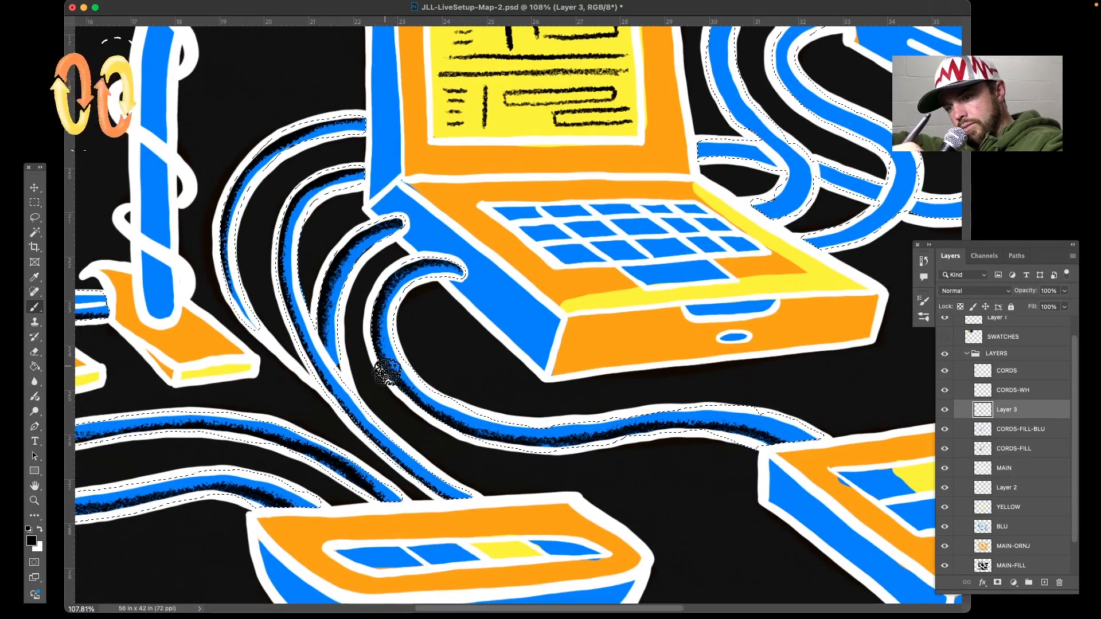
pyautogui.moveTo(873, 140)
pyautogui.mouseDown()
pyautogui.moveTo(592, 466)
pyautogui.moveTo(517, 436)
pyautogui.mouseUp()
pyautogui.moveTo(337, 445)
pyautogui.mouseDown()
pyautogui.moveTo(399, 451)
pyautogui.moveTo(498, 496)
pyautogui.moveTo(461, 468)
pyautogui.moveTo(516, 491)
pyautogui.mouseUp()
pyautogui.moveTo(461, 194)
pyautogui.mouseDown()
pyautogui.moveTo(438, 198)
pyautogui.moveTo(358, 296)
pyautogui.moveTo(354, 349)
pyautogui.moveTo(425, 467)
pyautogui.moveTo(401, 495)
pyautogui.moveTo(412, 495)
pyautogui.mouseUp()
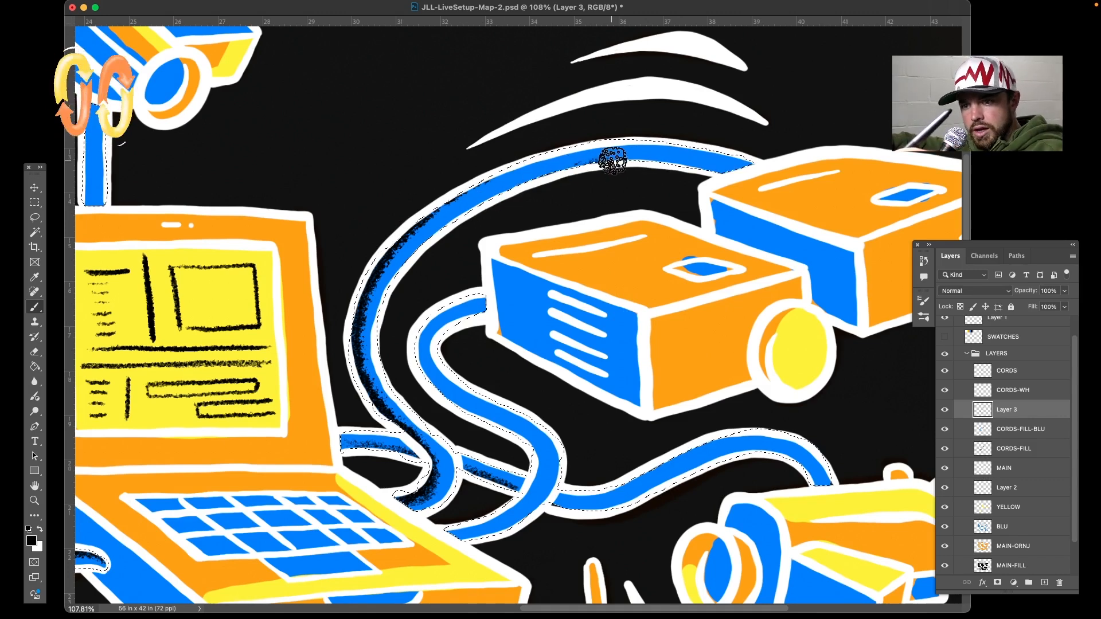
pyautogui.moveTo(612, 160)
pyautogui.mouseDown()
pyautogui.moveTo(737, 162)
pyautogui.moveTo(590, 157)
pyautogui.moveTo(531, 172)
pyautogui.moveTo(461, 217)
pyautogui.mouseUp()
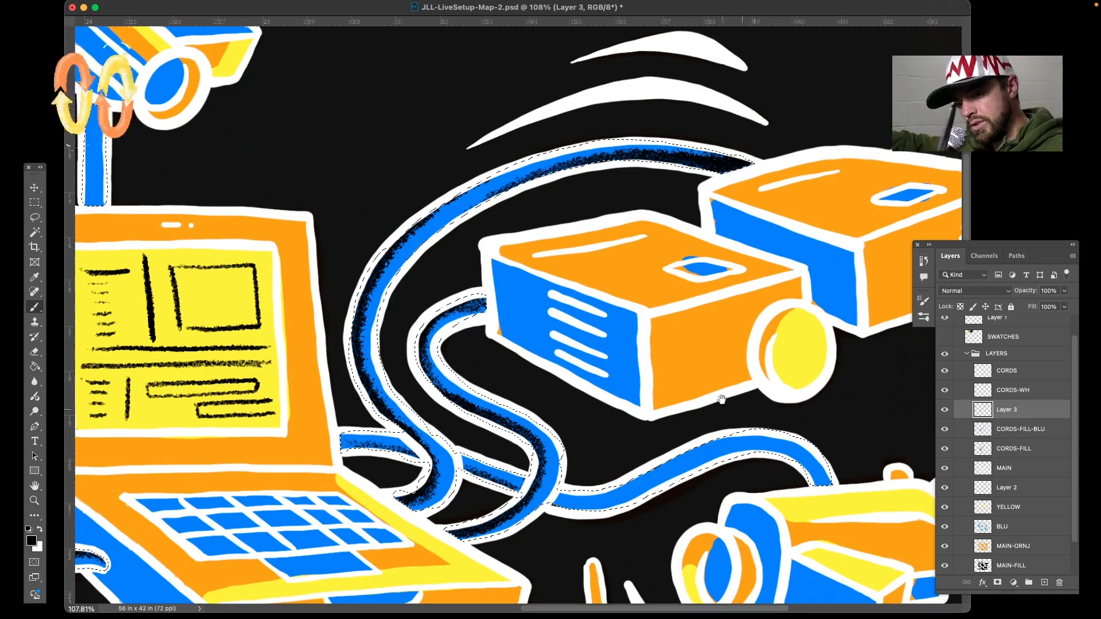
# Shade the wavy cord leading to the video camera beside the laptop with textured black strokes
pyautogui.moveTo(721, 398); pyautogui.dragTo(439, 354)
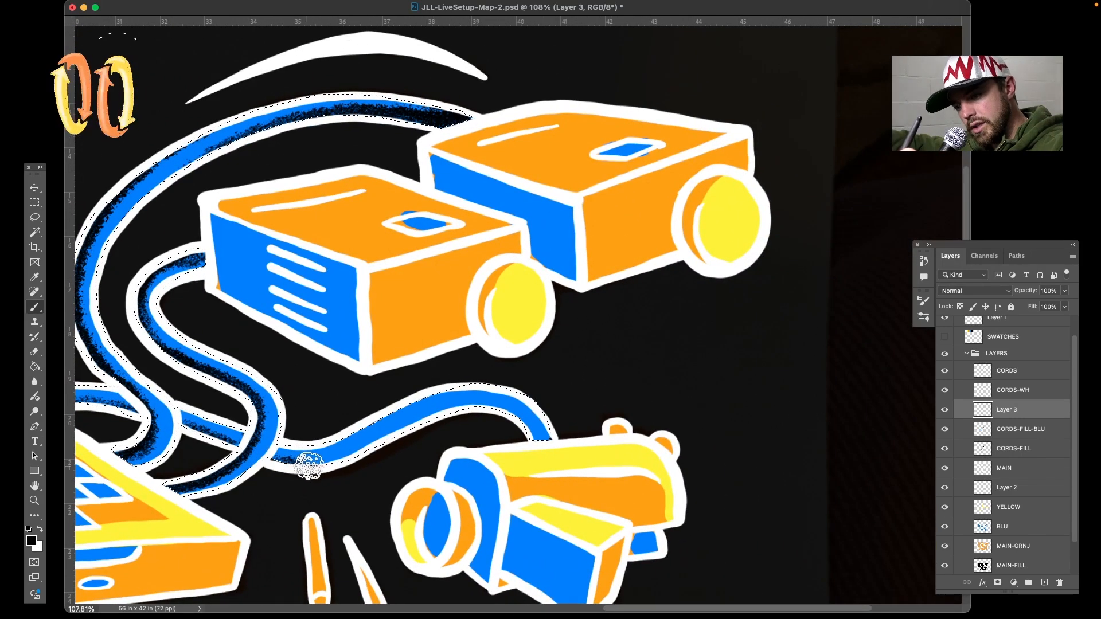
pyautogui.moveTo(309, 466)
pyautogui.mouseDown()
pyautogui.moveTo(478, 407)
pyautogui.moveTo(523, 419)
pyautogui.moveTo(539, 444)
pyautogui.moveTo(470, 403)
pyautogui.moveTo(353, 448)
pyautogui.mouseUp()
pyautogui.moveTo(462, 419); pyautogui.dragTo(773, 344)
pyautogui.scroll(-6, 772, 344)
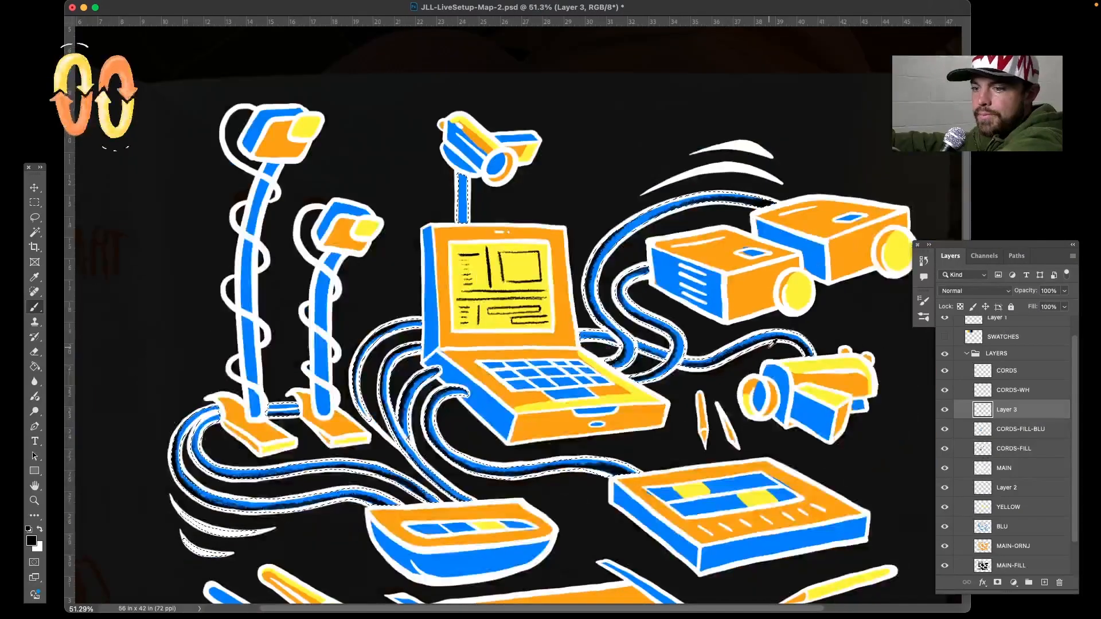
pyautogui.scroll(-2, 772, 344)
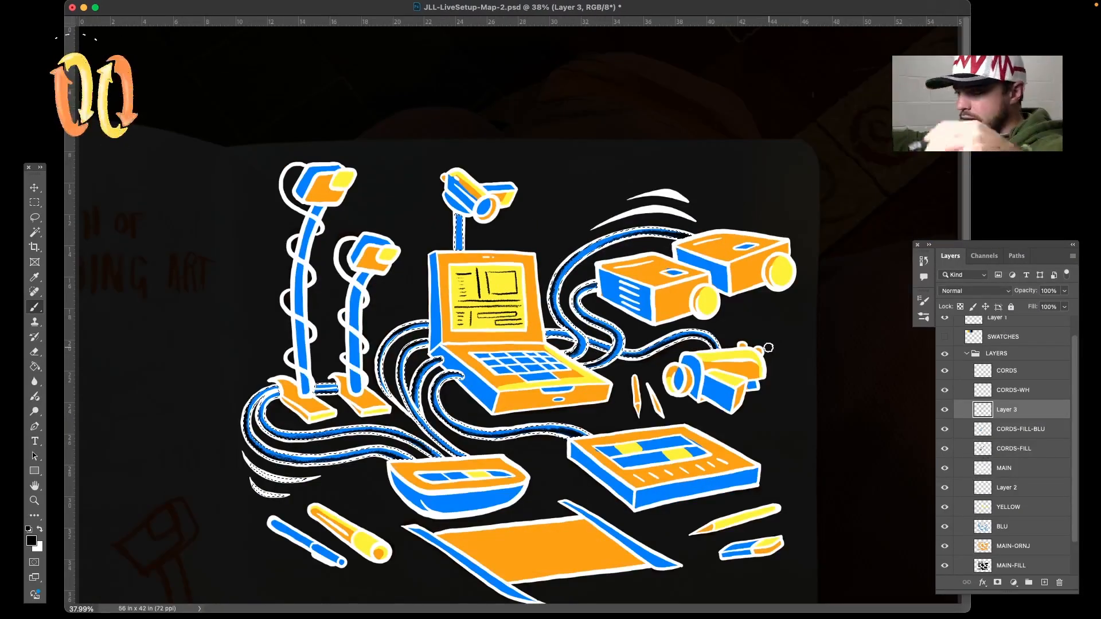
pyautogui.press('v')
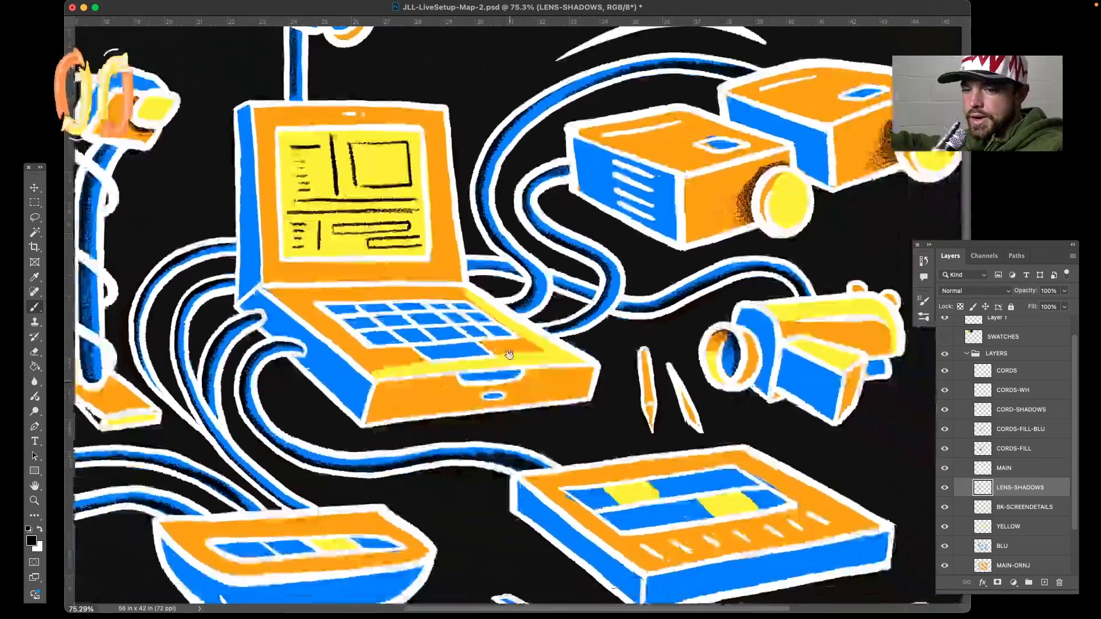
# Shade the blue side of the bowl-shaped device beneath its orange rim in textured black on the LENS-SHADOWS layer
pyautogui.moveTo(900, 353)
pyautogui.mouseDown()
pyautogui.moveTo(804, 363)
pyautogui.moveTo(745, 344)
pyautogui.moveTo(781, 174)
pyautogui.moveTo(750, 325)
pyautogui.mouseUp()
pyautogui.moveTo(810, 363); pyautogui.dragTo(814, 367)
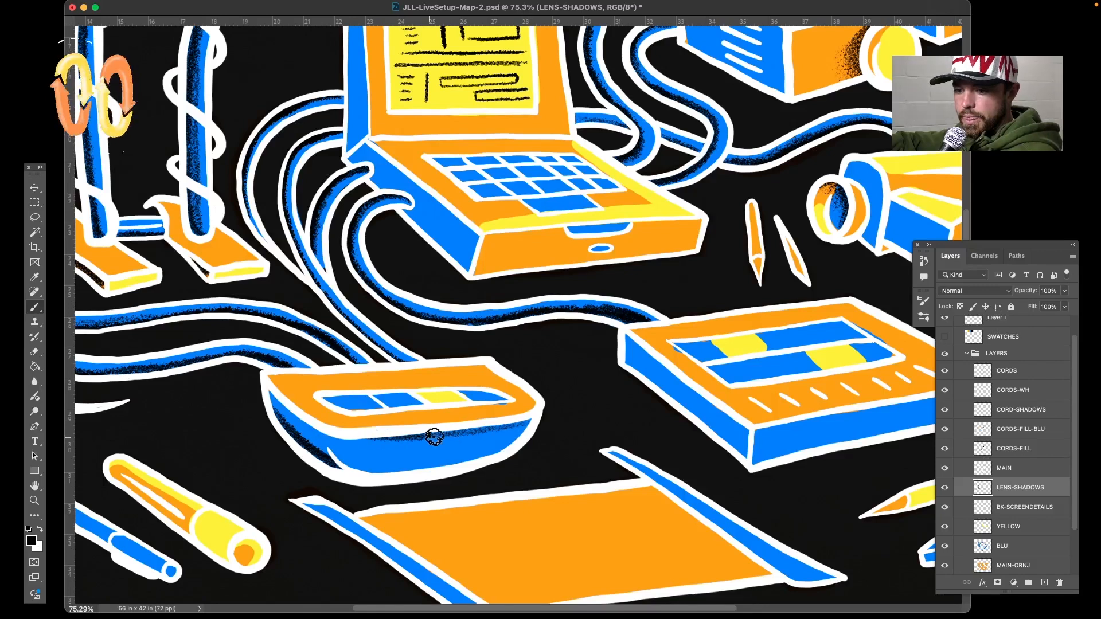
pyautogui.moveTo(434, 437); pyautogui.dragTo(483, 431)
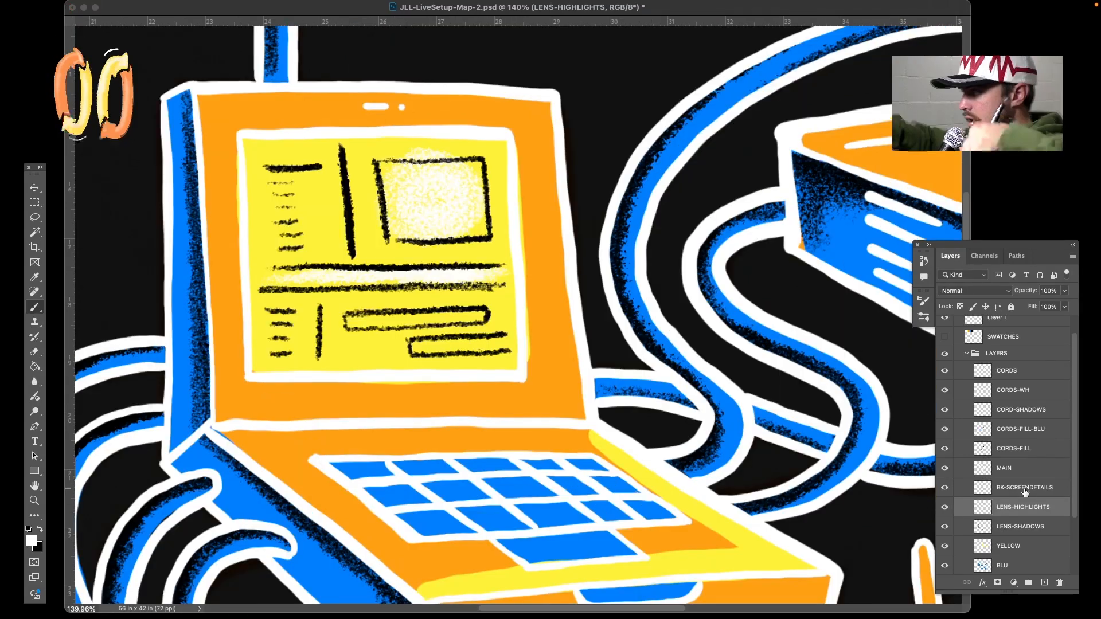
# Place the BK-SCREENDETAILS layer above LENS-HIGHLIGHTS and save the document
pyautogui.moveTo(1024, 488); pyautogui.dragTo(1025, 494)
pyautogui.hotkey('ctrl', 's')
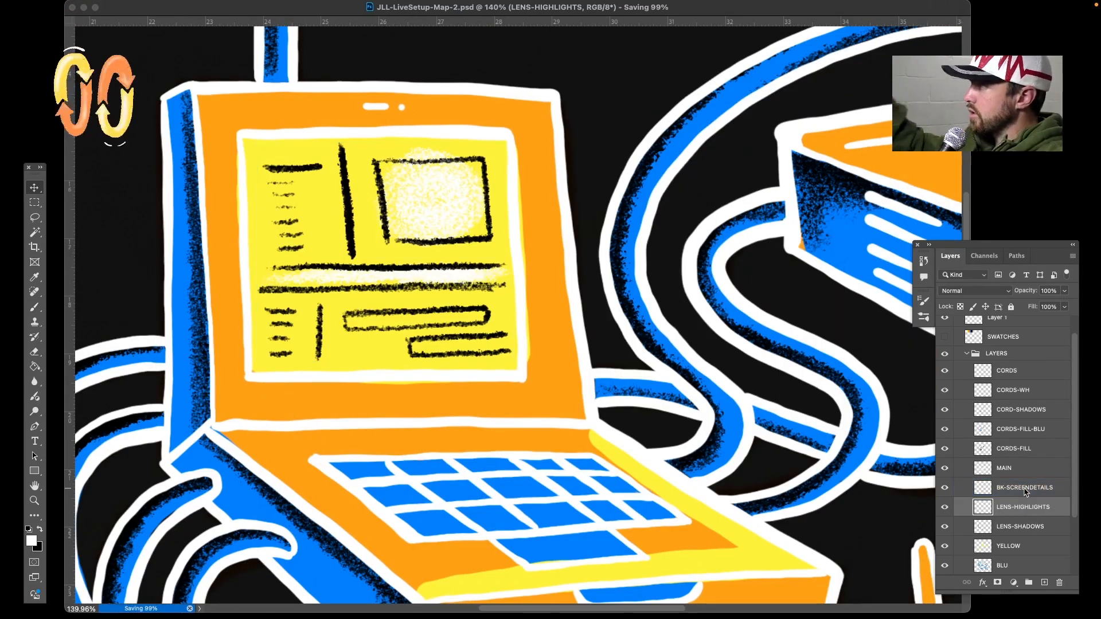
pyautogui.click(1025, 488)
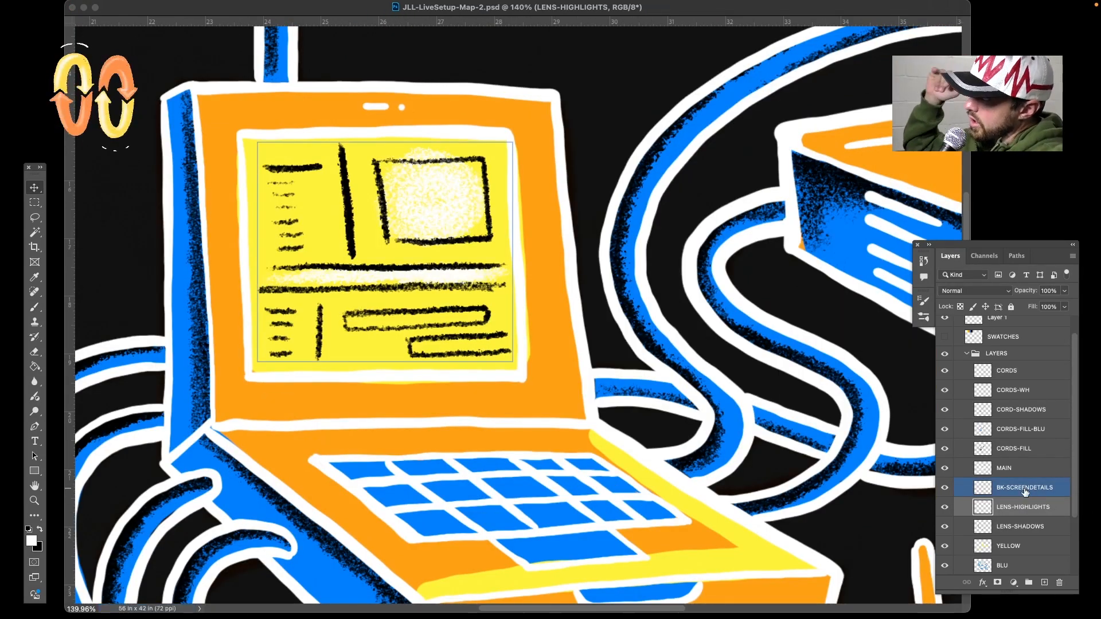
# Brush textured white highlights into the image box and the two lower bars of the laptop screen on the LENS-HIGHLIGHTS layer
pyautogui.press('b')
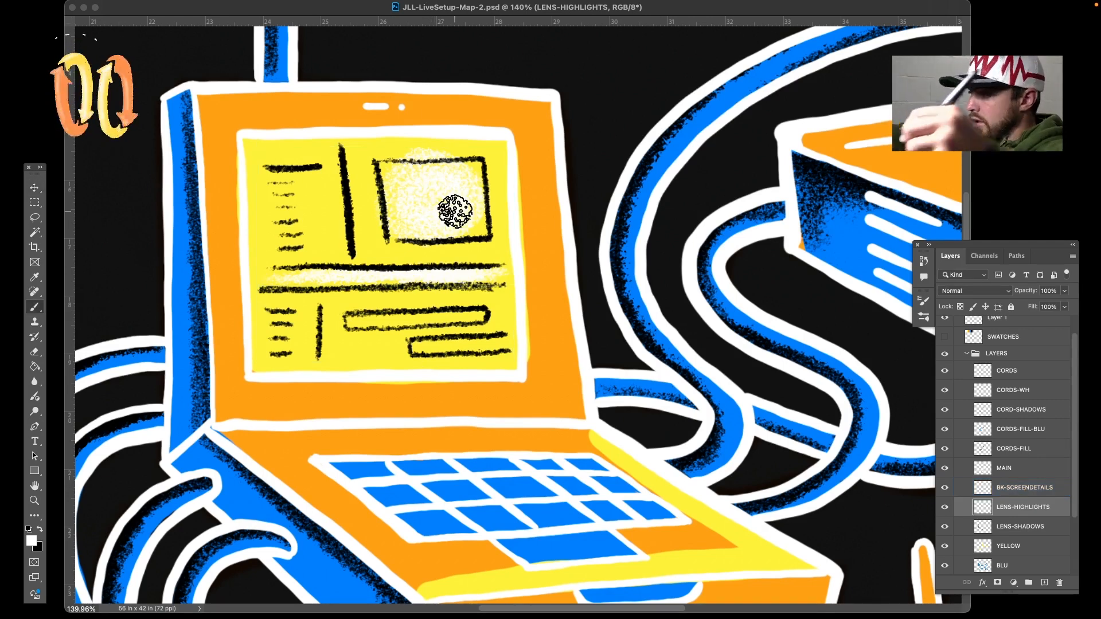
pyautogui.click(944, 508)
pyautogui.click(945, 509)
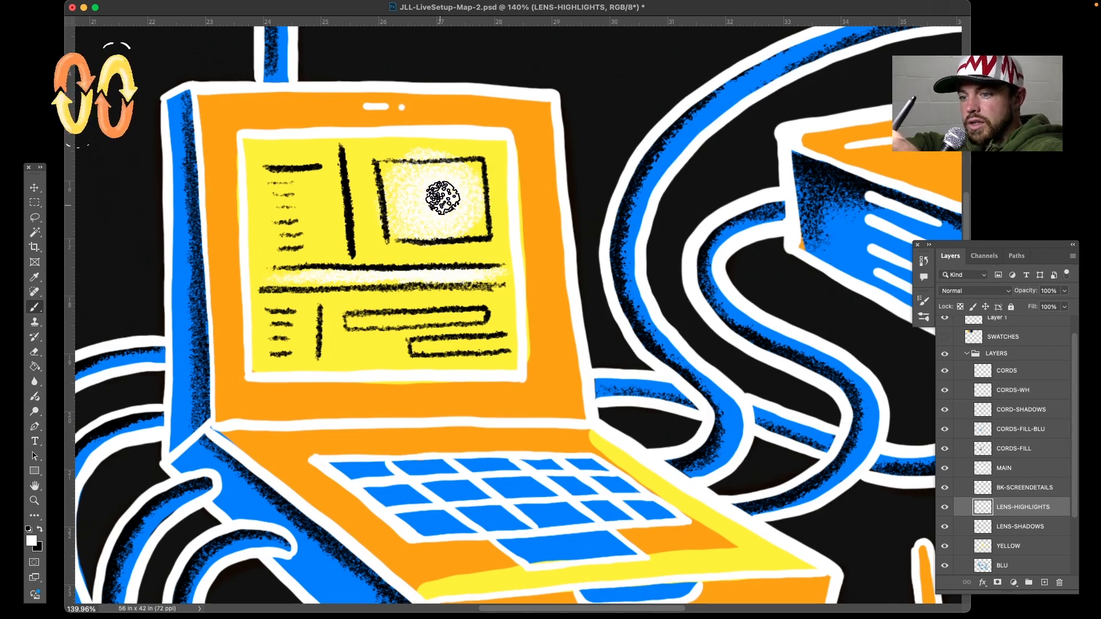
pyautogui.moveTo(423, 200)
pyautogui.mouseDown()
pyautogui.moveTo(438, 218)
pyautogui.moveTo(432, 204)
pyautogui.mouseUp()
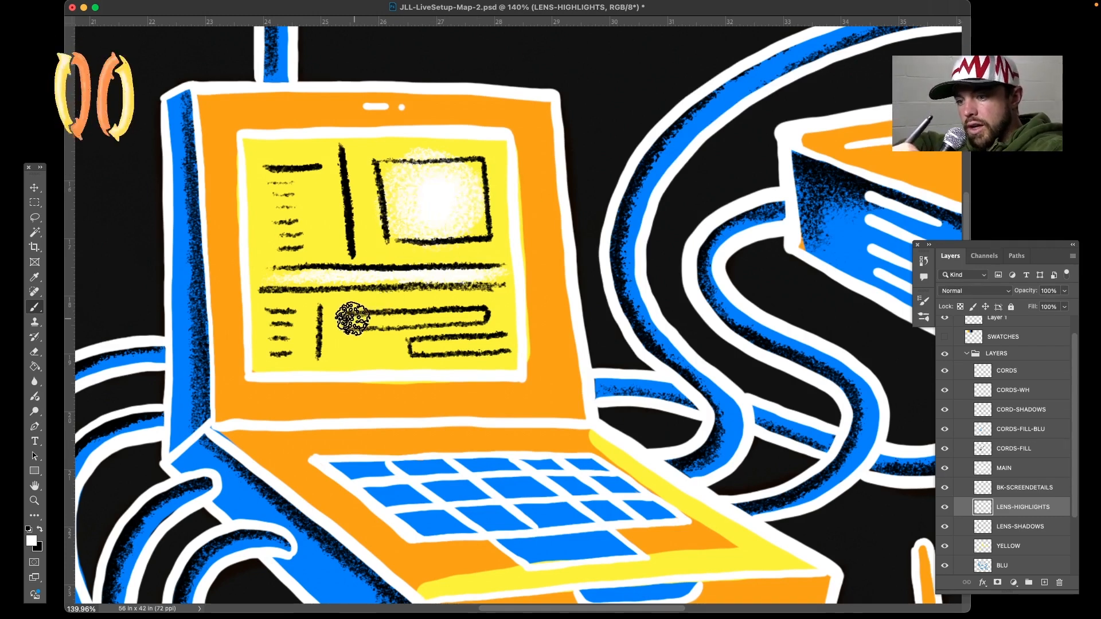
pyautogui.moveTo(349, 314)
pyautogui.mouseDown()
pyautogui.moveTo(488, 320)
pyautogui.moveTo(360, 321)
pyautogui.moveTo(458, 322)
pyautogui.moveTo(479, 349)
pyautogui.moveTo(427, 352)
pyautogui.moveTo(513, 344)
pyautogui.moveTo(427, 348)
pyautogui.moveTo(489, 341)
pyautogui.mouseUp()
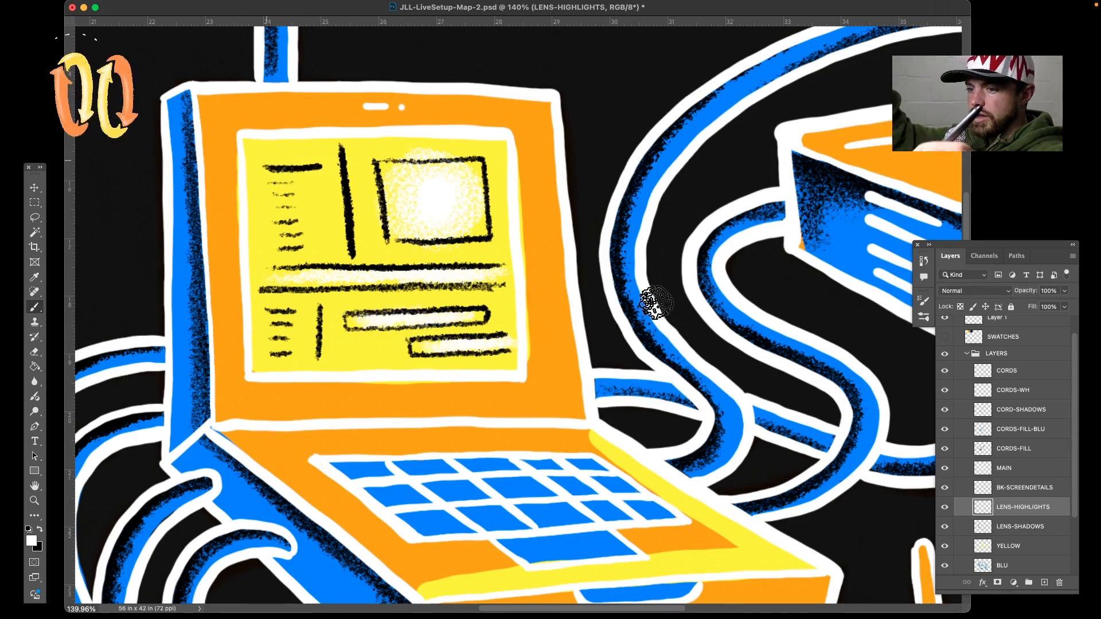
# Brush textured white highlights along the laptop lid's top and right edges, the yellow base edge and the keyboard deck's left corner
pyautogui.moveTo(214, 93)
pyautogui.mouseDown()
pyautogui.moveTo(545, 99)
pyautogui.moveTo(408, 95)
pyautogui.moveTo(547, 110)
pyautogui.moveTo(582, 411)
pyautogui.mouseUp()
pyautogui.moveTo(557, 255)
pyautogui.mouseDown()
pyautogui.moveTo(543, 106)
pyautogui.moveTo(586, 419)
pyautogui.mouseUp()
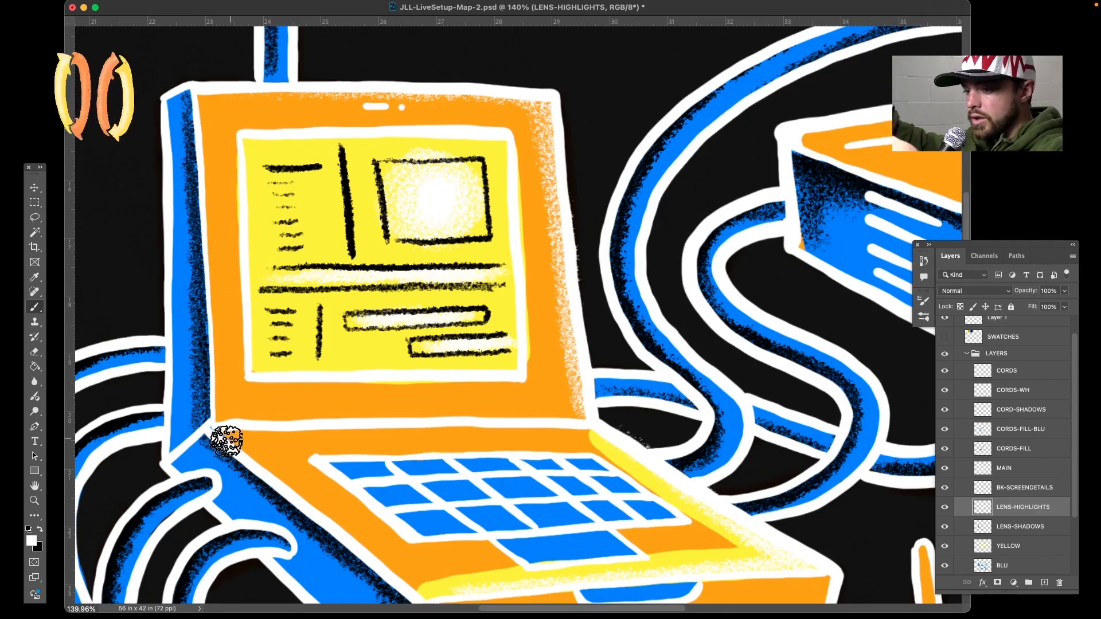
pyautogui.moveTo(225, 434); pyautogui.dragTo(330, 517)
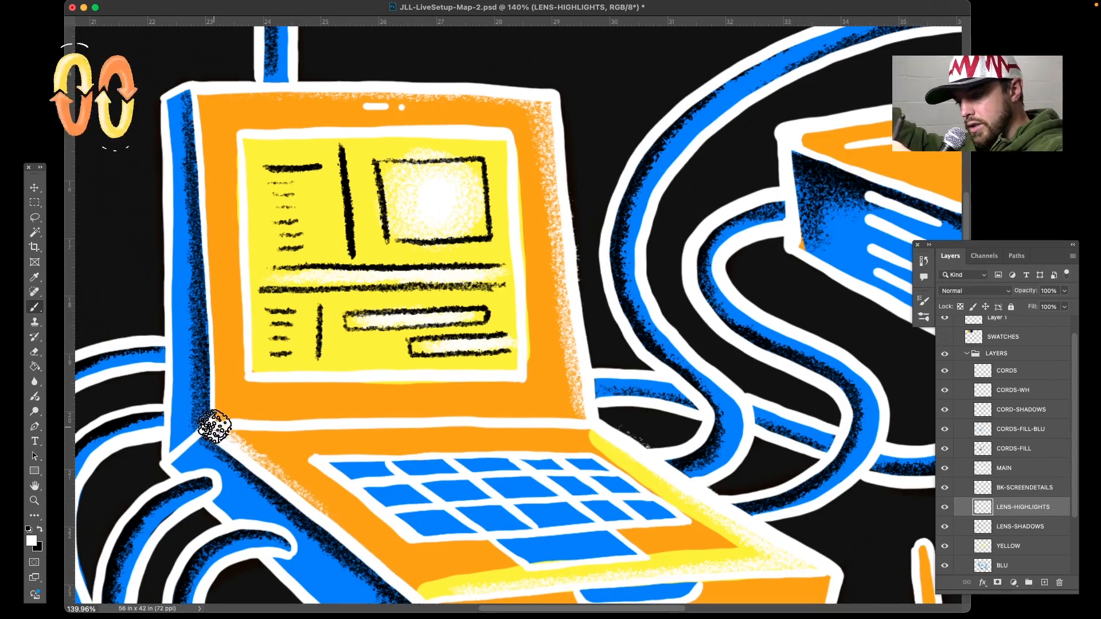
pyautogui.moveTo(214, 425)
pyautogui.mouseDown()
pyautogui.moveTo(271, 459)
pyautogui.moveTo(211, 428)
pyautogui.moveTo(413, 424)
pyautogui.moveTo(235, 424)
pyautogui.moveTo(214, 435)
pyautogui.moveTo(301, 430)
pyautogui.moveTo(234, 442)
pyautogui.moveTo(251, 431)
pyautogui.moveTo(235, 429)
pyautogui.moveTo(254, 431)
pyautogui.moveTo(253, 456)
pyautogui.moveTo(244, 426)
pyautogui.moveTo(256, 462)
pyautogui.moveTo(246, 427)
pyautogui.moveTo(253, 457)
pyautogui.moveTo(238, 440)
pyautogui.moveTo(244, 429)
pyautogui.moveTo(216, 428)
pyautogui.mouseUp()
pyautogui.scroll(-3, 215, 427)
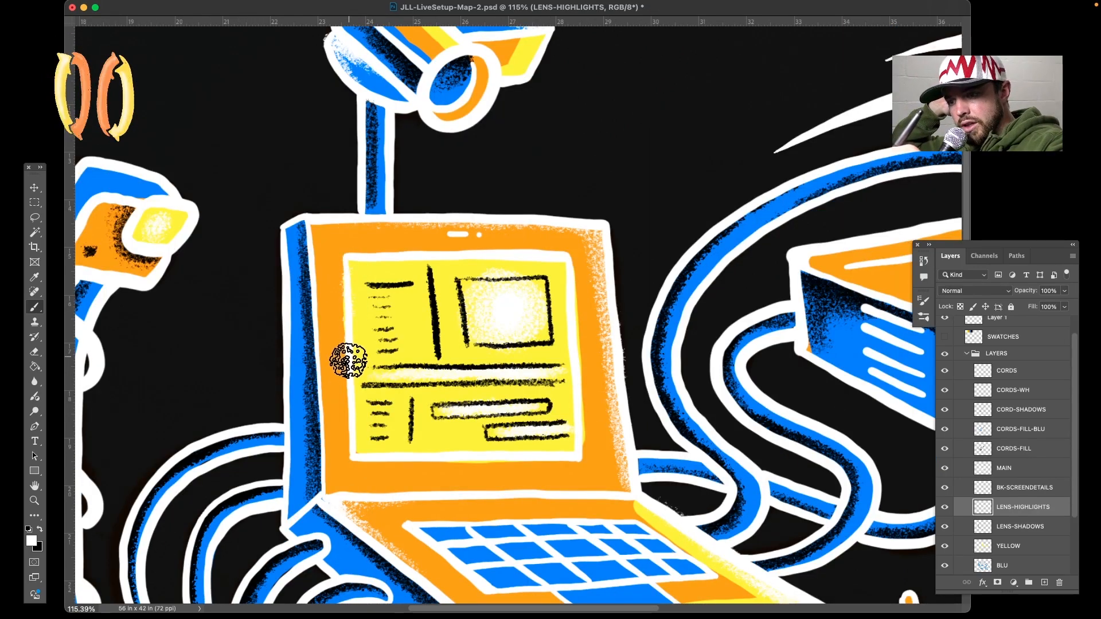
# Brush textured white highlights onto the orange bezel around the laptop screen's white frame
pyautogui.moveTo(351, 449)
pyautogui.mouseDown()
pyautogui.moveTo(345, 256)
pyautogui.moveTo(569, 254)
pyautogui.moveTo(344, 253)
pyautogui.moveTo(353, 255)
pyautogui.moveTo(347, 451)
pyautogui.moveTo(526, 457)
pyautogui.moveTo(574, 446)
pyautogui.moveTo(578, 461)
pyautogui.moveTo(565, 263)
pyautogui.moveTo(588, 462)
pyautogui.moveTo(518, 432)
pyautogui.moveTo(348, 460)
pyautogui.moveTo(587, 458)
pyautogui.mouseUp()
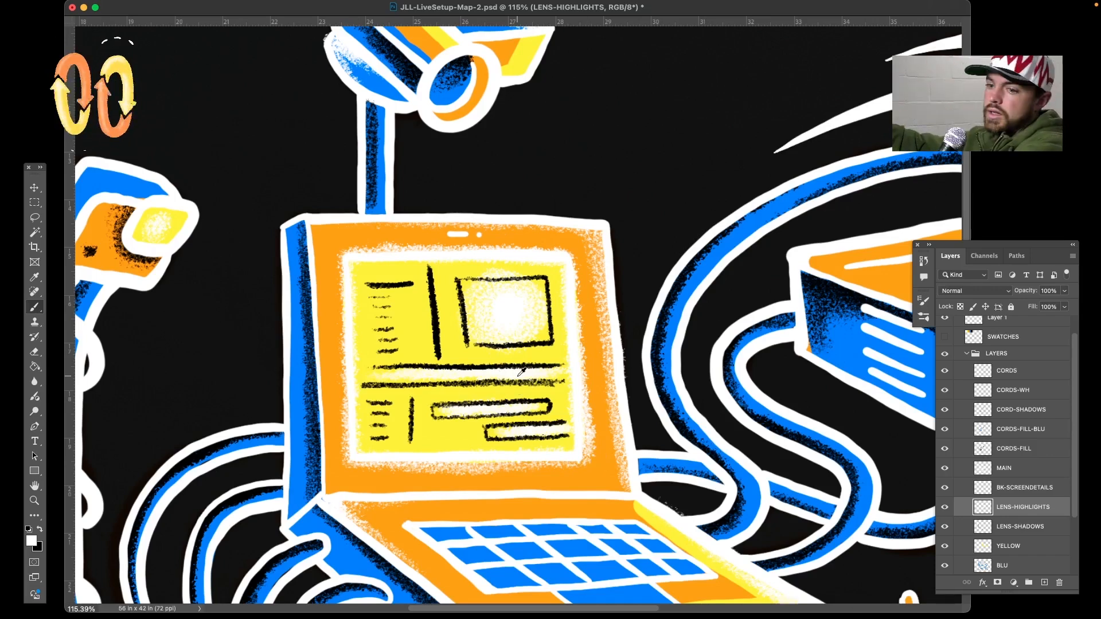
pyautogui.scroll(-6, 522, 372)
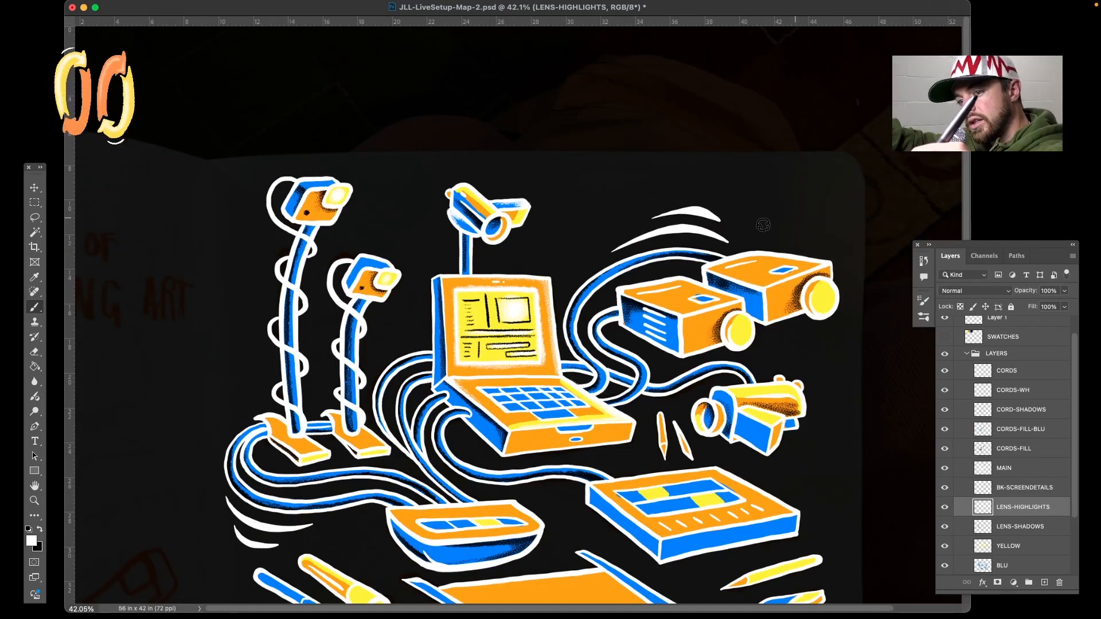
# Brush textured white highlights onto the yellow lenses of both projectors on the LENS-HIGHLIGHTS layer
pyautogui.scroll(5, 541, 351)
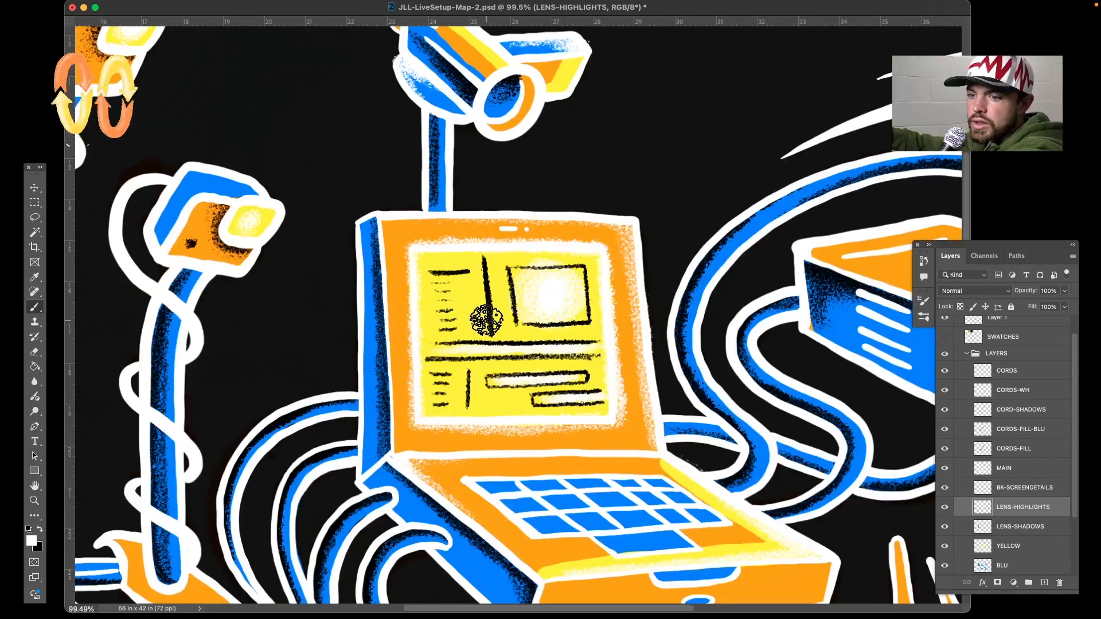
pyautogui.hscroll(10, 486, 339)
pyautogui.scroll(3, 486, 321)
pyautogui.hscroll(2, 486, 321)
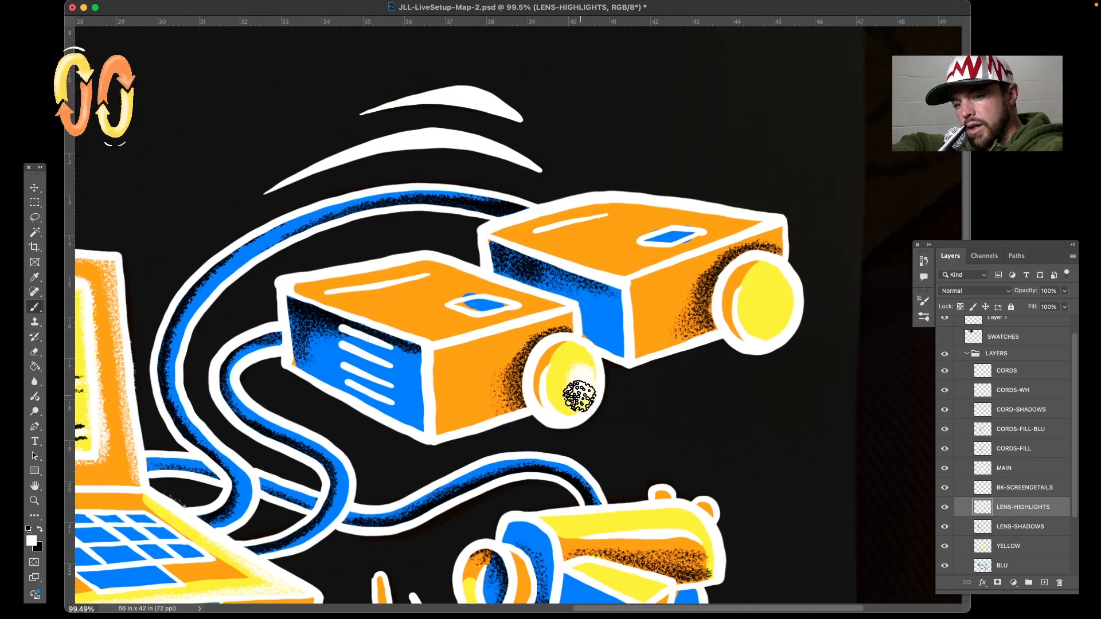
pyautogui.moveTo(581, 395); pyautogui.dragTo(582, 396)
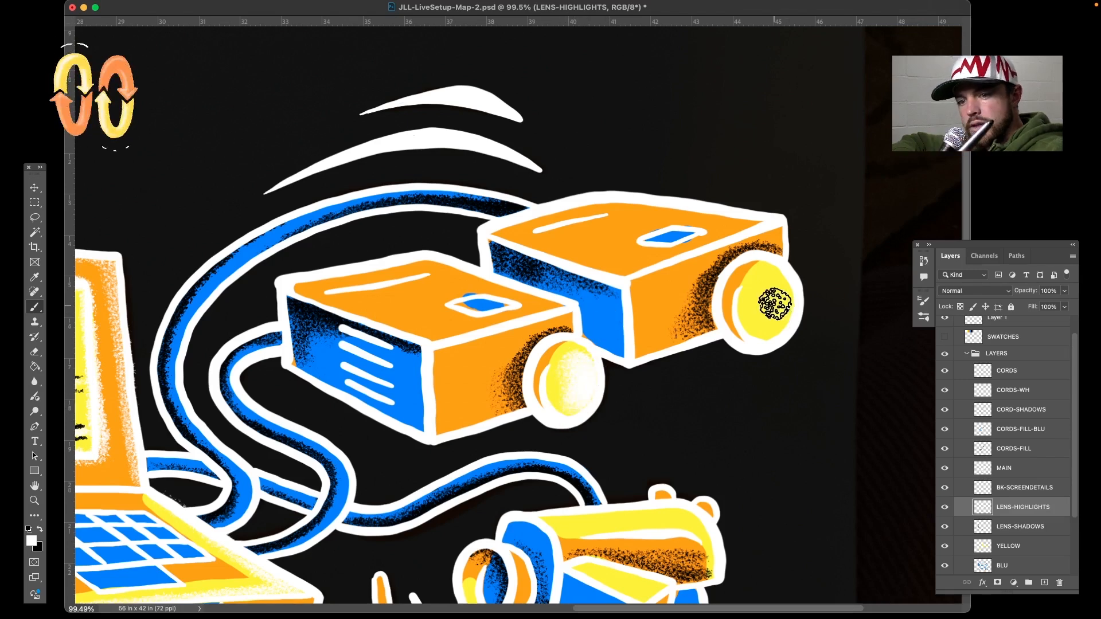
pyautogui.moveTo(781, 311)
pyautogui.mouseDown()
pyautogui.moveTo(767, 325)
pyautogui.moveTo(756, 307)
pyautogui.moveTo(757, 318)
pyautogui.mouseUp()
pyautogui.moveTo(767, 273); pyautogui.dragTo(768, 280)
pyautogui.moveTo(788, 317); pyautogui.dragTo(770, 296)
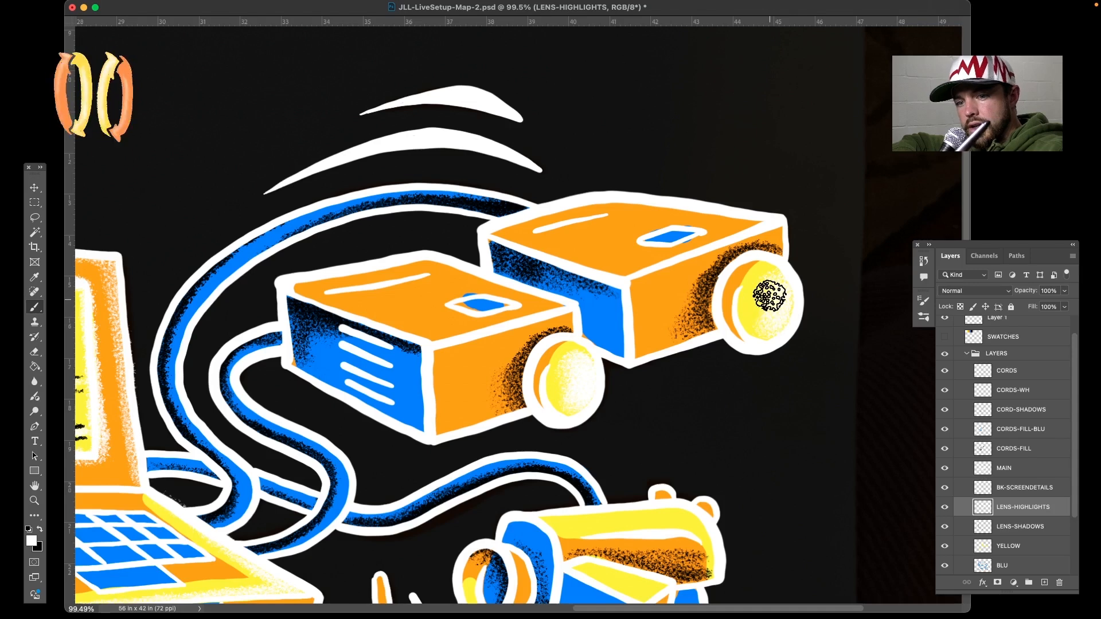
# Add a new layer above LENS-HIGHLIGHTS and brush textured white light bursts radiating outward from both projector lenses
pyautogui.click(1045, 583)
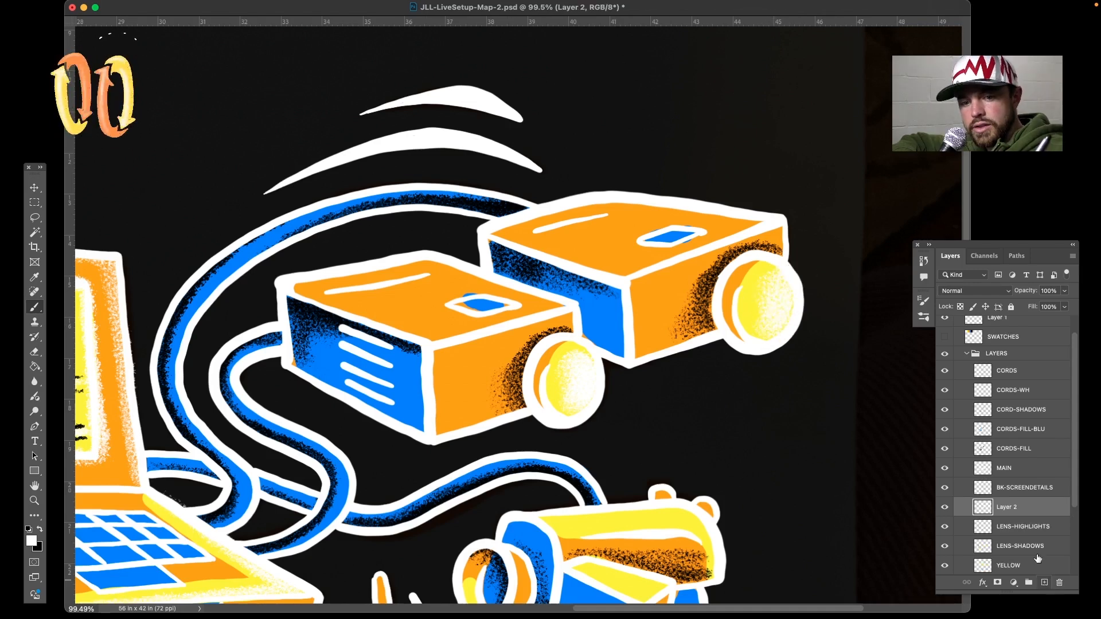
pyautogui.moveTo(568, 410); pyautogui.dragTo(598, 456)
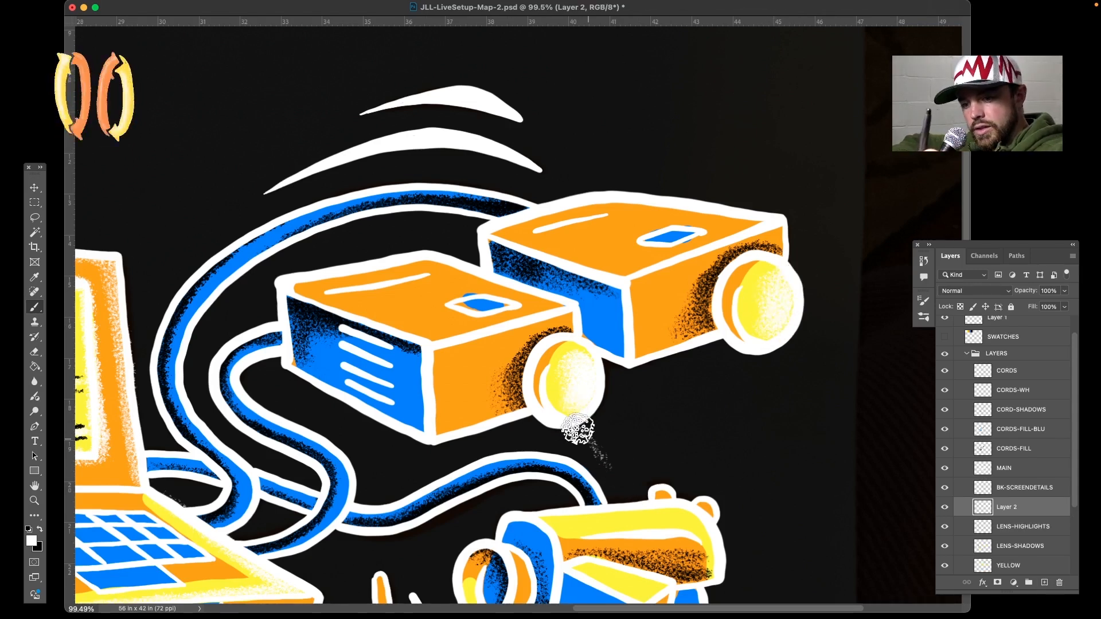
pyautogui.moveTo(590, 394)
pyautogui.mouseDown()
pyautogui.moveTo(564, 401)
pyautogui.moveTo(591, 410)
pyautogui.moveTo(559, 383)
pyautogui.moveTo(658, 442)
pyautogui.moveTo(573, 410)
pyautogui.moveTo(660, 396)
pyautogui.moveTo(666, 351)
pyautogui.moveTo(631, 354)
pyautogui.moveTo(579, 380)
pyautogui.moveTo(570, 403)
pyautogui.moveTo(607, 493)
pyautogui.moveTo(586, 416)
pyautogui.moveTo(641, 418)
pyautogui.moveTo(572, 378)
pyautogui.moveTo(669, 376)
pyautogui.mouseUp()
pyautogui.moveTo(786, 344)
pyautogui.mouseDown()
pyautogui.moveTo(763, 329)
pyautogui.moveTo(800, 351)
pyautogui.moveTo(768, 334)
pyautogui.moveTo(823, 389)
pyautogui.moveTo(774, 330)
pyautogui.moveTo(805, 357)
pyautogui.moveTo(785, 318)
pyautogui.moveTo(824, 306)
pyautogui.moveTo(789, 294)
pyautogui.moveTo(836, 265)
pyautogui.moveTo(768, 284)
pyautogui.moveTo(816, 234)
pyautogui.moveTo(774, 274)
pyautogui.moveTo(815, 246)
pyautogui.moveTo(825, 277)
pyautogui.moveTo(772, 311)
pyautogui.moveTo(854, 332)
pyautogui.moveTo(791, 333)
pyautogui.moveTo(766, 321)
pyautogui.moveTo(809, 347)
pyautogui.moveTo(812, 371)
pyautogui.moveTo(751, 316)
pyautogui.moveTo(840, 351)
pyautogui.mouseUp()
pyautogui.moveTo(795, 312)
pyautogui.mouseDown()
pyautogui.moveTo(819, 301)
pyautogui.moveTo(828, 274)
pyautogui.moveTo(828, 246)
pyautogui.moveTo(791, 280)
pyautogui.moveTo(812, 237)
pyautogui.mouseUp()
pyautogui.moveTo(788, 276); pyautogui.dragTo(833, 235)
pyautogui.moveTo(598, 386)
pyautogui.mouseDown()
pyautogui.moveTo(618, 430)
pyautogui.moveTo(608, 388)
pyautogui.mouseUp()
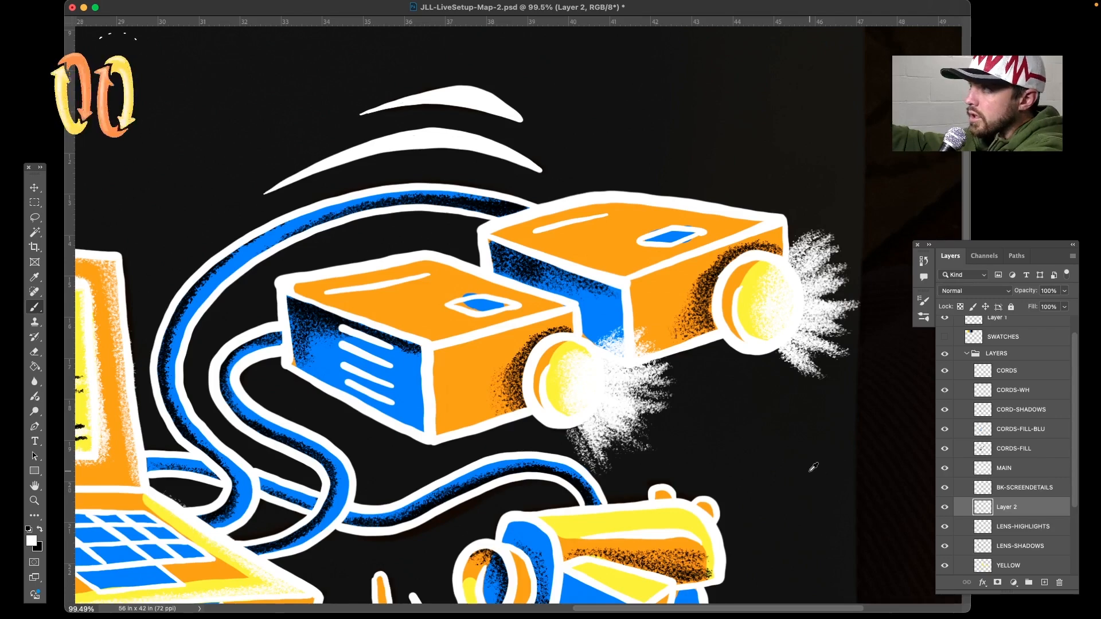
# Brush textured white highlights along the front edges of both projectors' orange top faces
pyautogui.scroll(-10, 810, 471)
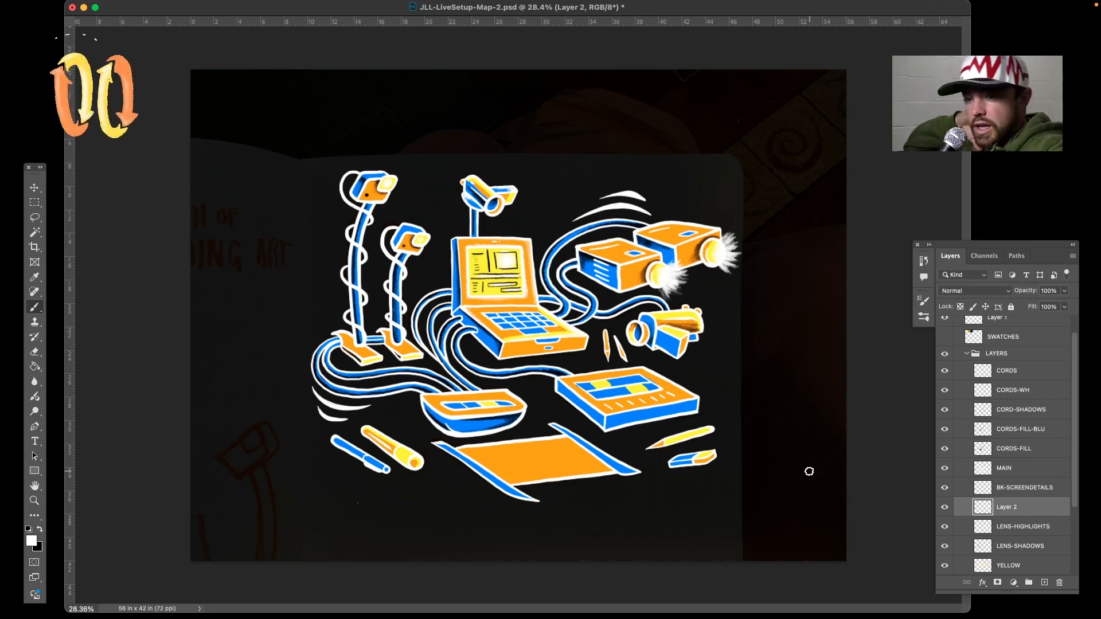
pyautogui.scroll(10, 675, 254)
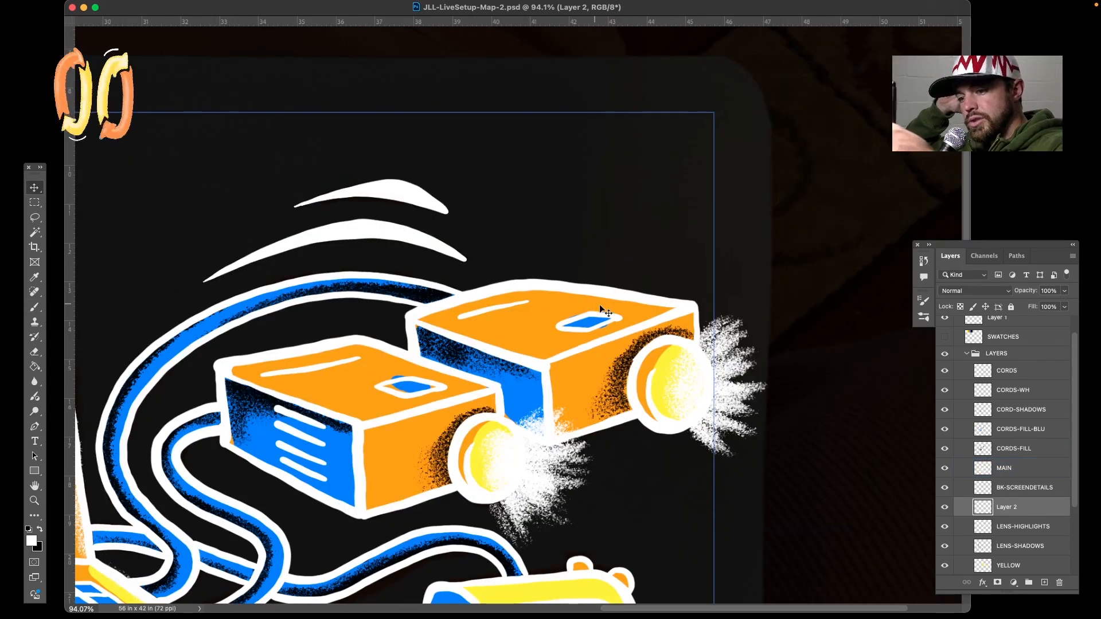
pyautogui.press('b')
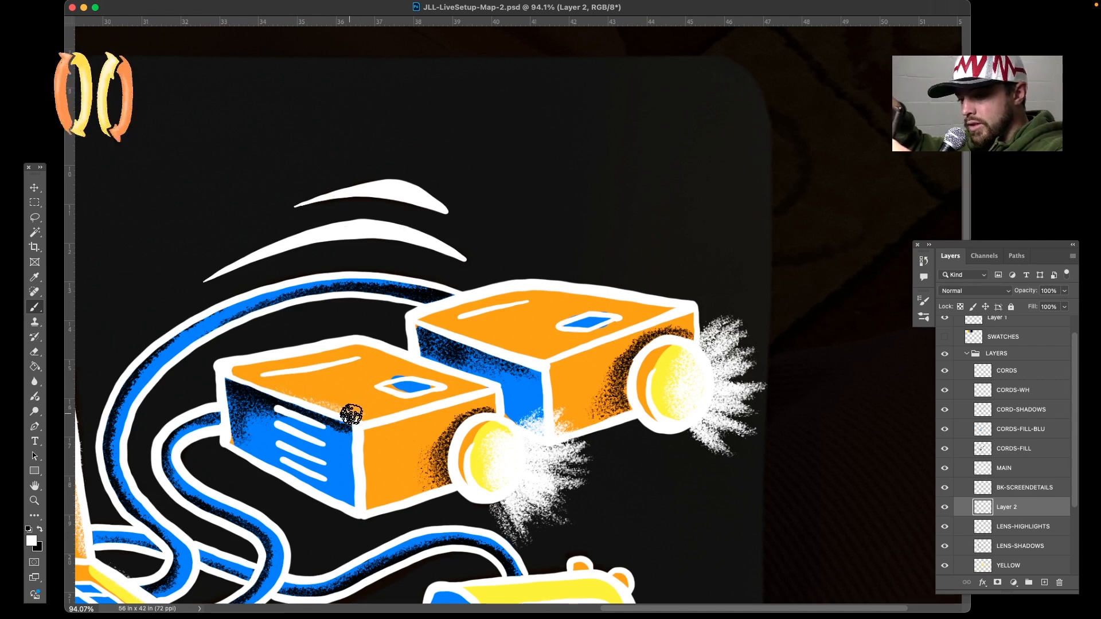
pyautogui.moveTo(351, 414); pyautogui.dragTo(238, 379)
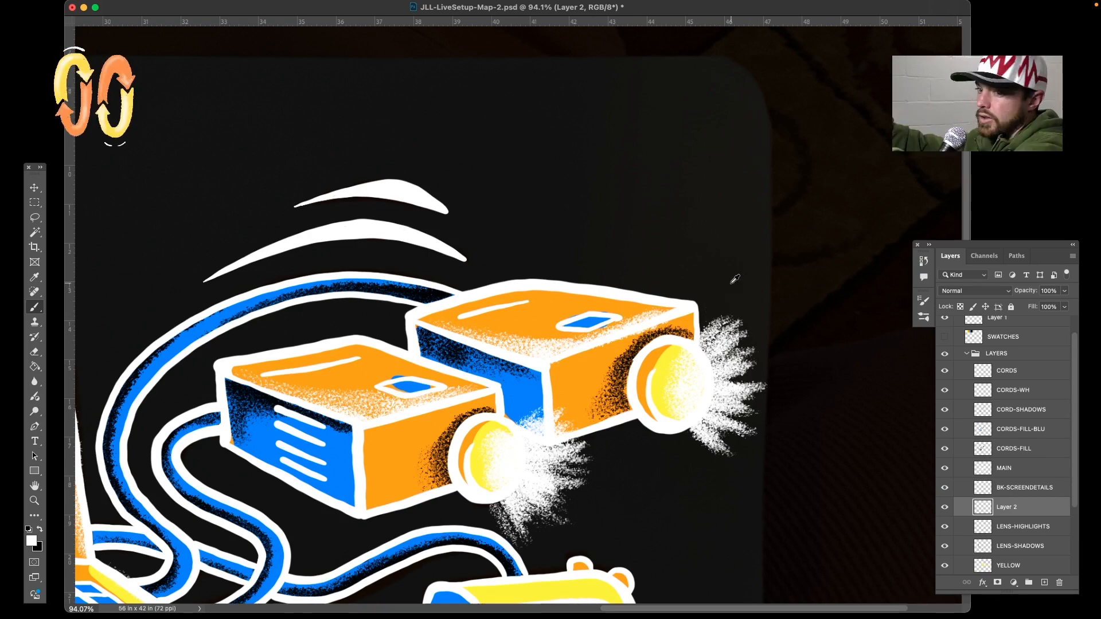
# Brush textured white highlights on the flat controller's two yellow pads, the far edges of its orange top and the right end of its blue front
pyautogui.scroll(-3, 735, 279)
pyautogui.scroll(-2, 735, 279)
pyautogui.scroll(5, 408, 437)
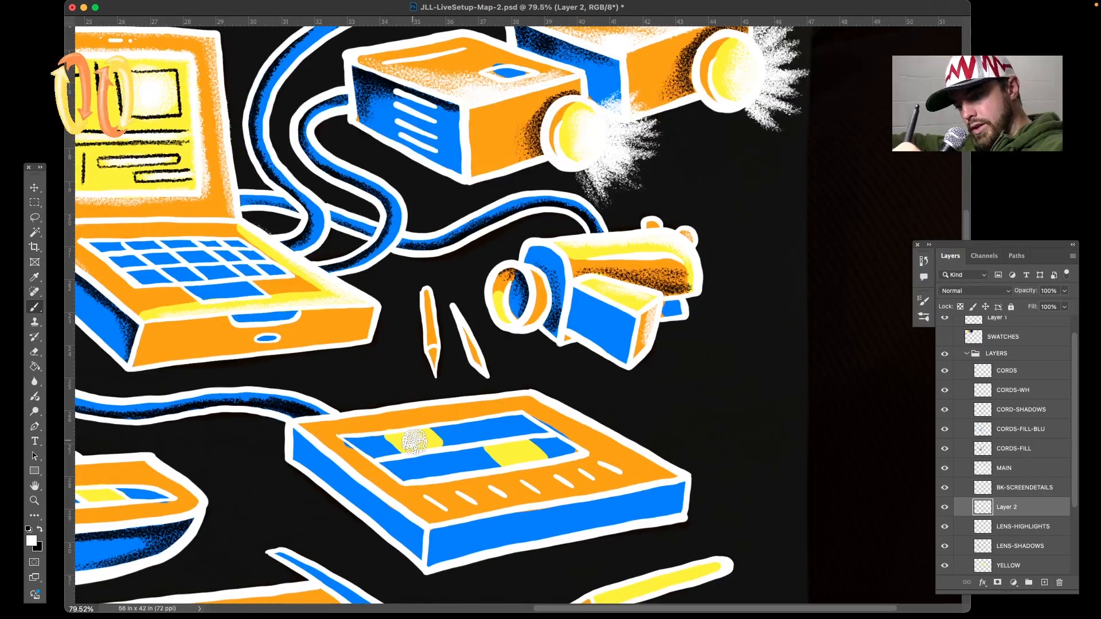
pyautogui.click(409, 441)
pyautogui.click(513, 451)
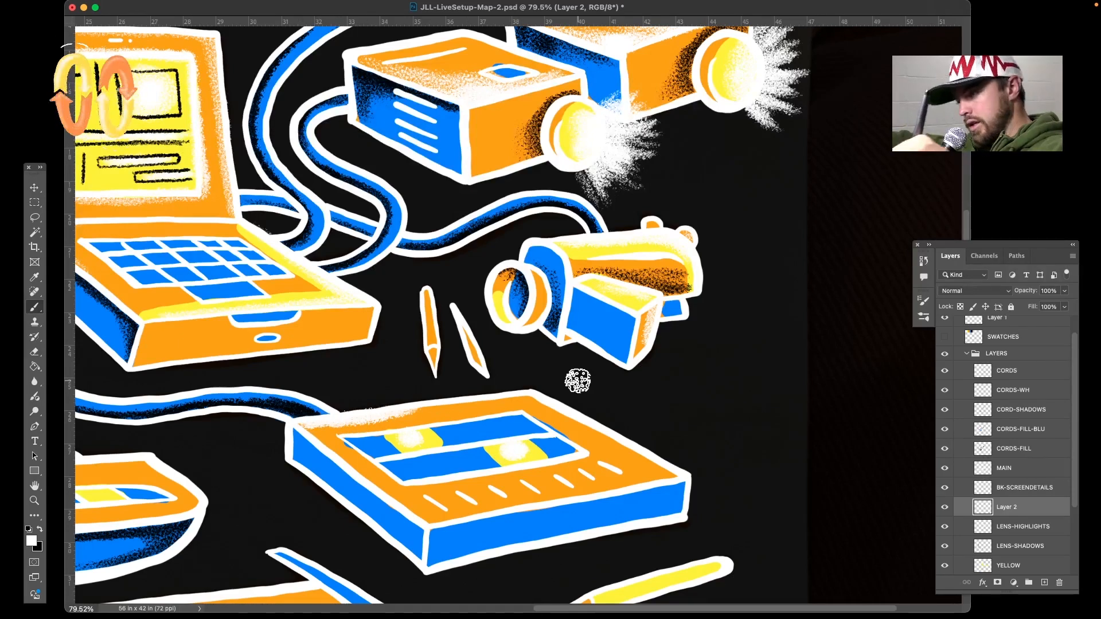
pyautogui.moveTo(297, 422)
pyautogui.mouseDown()
pyautogui.moveTo(483, 393)
pyautogui.moveTo(312, 427)
pyautogui.moveTo(536, 398)
pyautogui.moveTo(526, 395)
pyautogui.moveTo(658, 470)
pyautogui.moveTo(526, 393)
pyautogui.moveTo(634, 455)
pyautogui.moveTo(512, 438)
pyautogui.mouseUp()
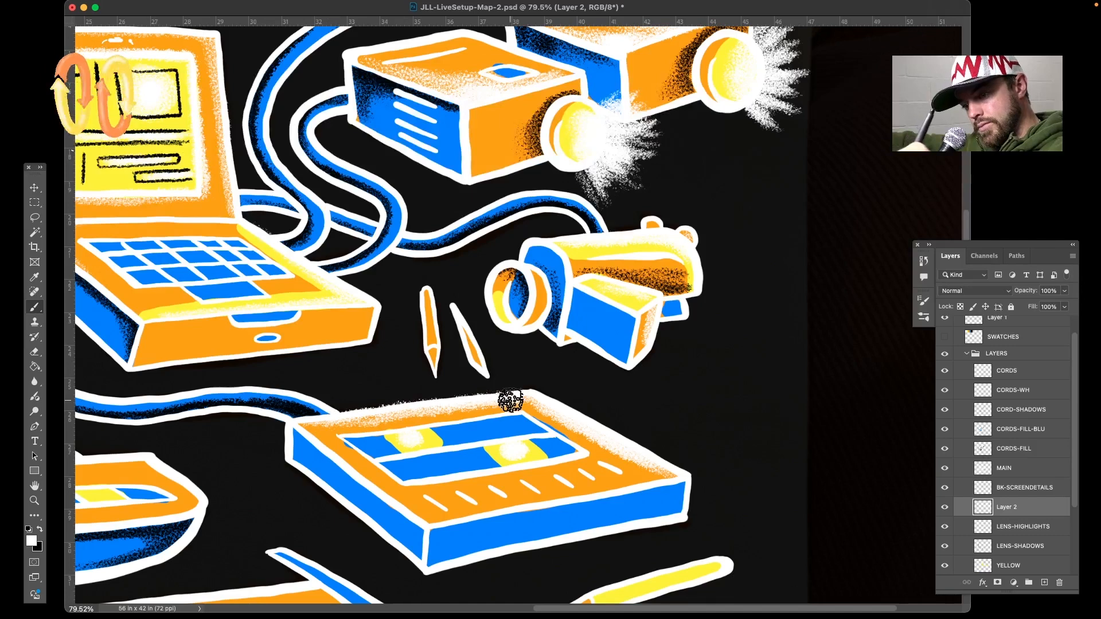
pyautogui.moveTo(680, 497)
pyautogui.mouseDown()
pyautogui.moveTo(655, 517)
pyautogui.moveTo(654, 504)
pyautogui.moveTo(676, 505)
pyautogui.moveTo(648, 515)
pyautogui.moveTo(650, 490)
pyautogui.moveTo(639, 519)
pyautogui.moveTo(640, 494)
pyautogui.moveTo(603, 515)
pyautogui.mouseUp()
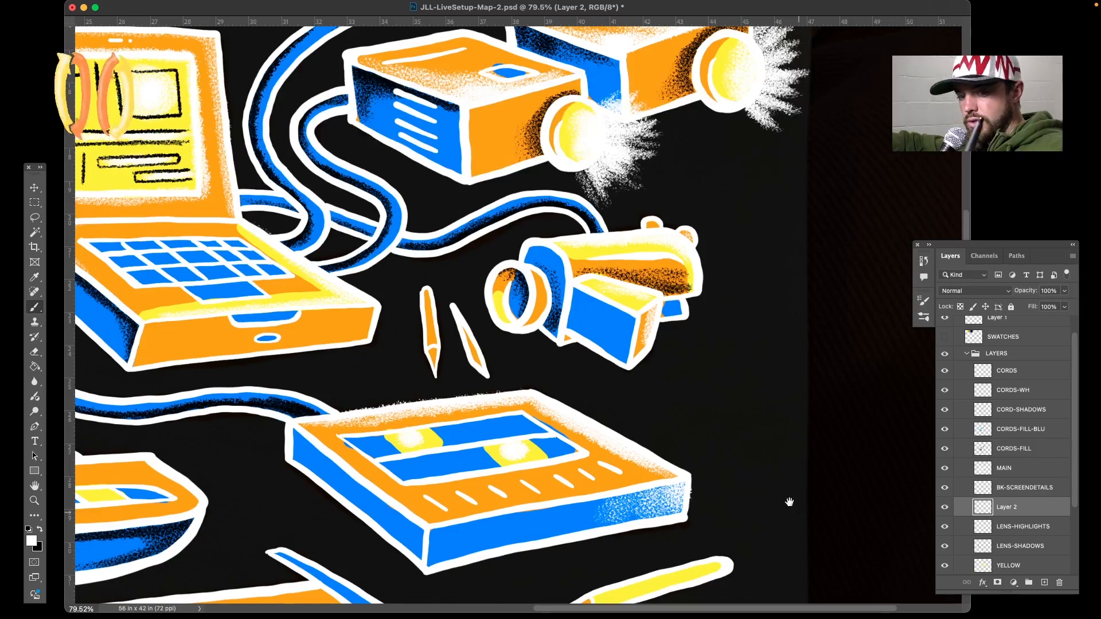
# Shade the flat controller's left blue side in textured black on the LENS-SHADOWS layer, undoing and redoing the first stroke
pyautogui.moveTo(789, 501); pyautogui.dragTo(884, 408)
pyautogui.press('x')
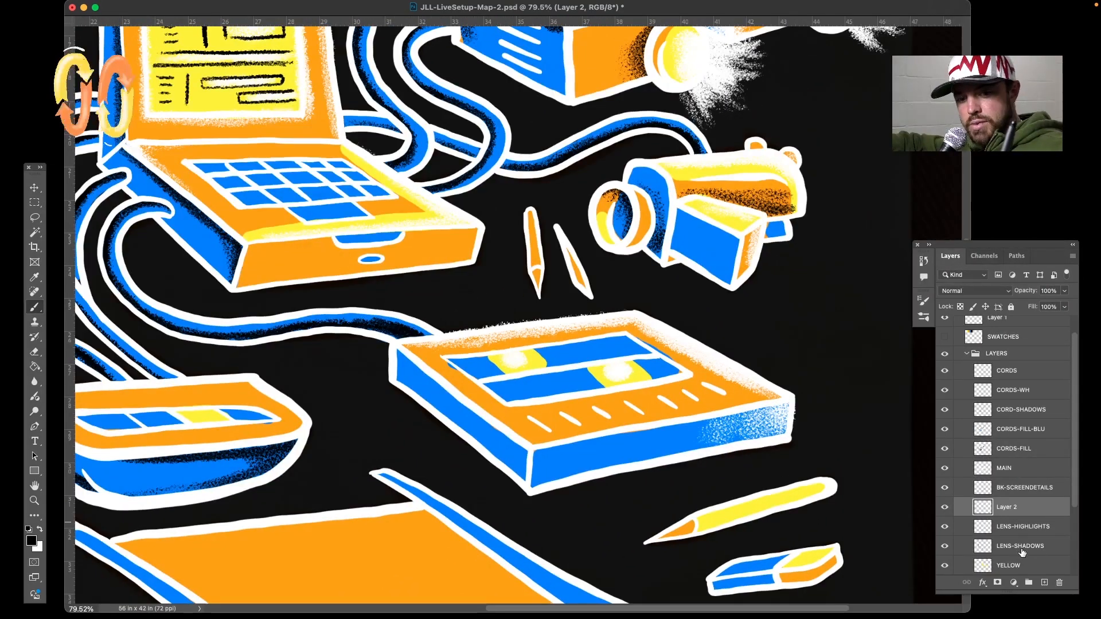
pyautogui.click(1023, 547)
pyautogui.click(945, 547)
pyautogui.click(945, 547)
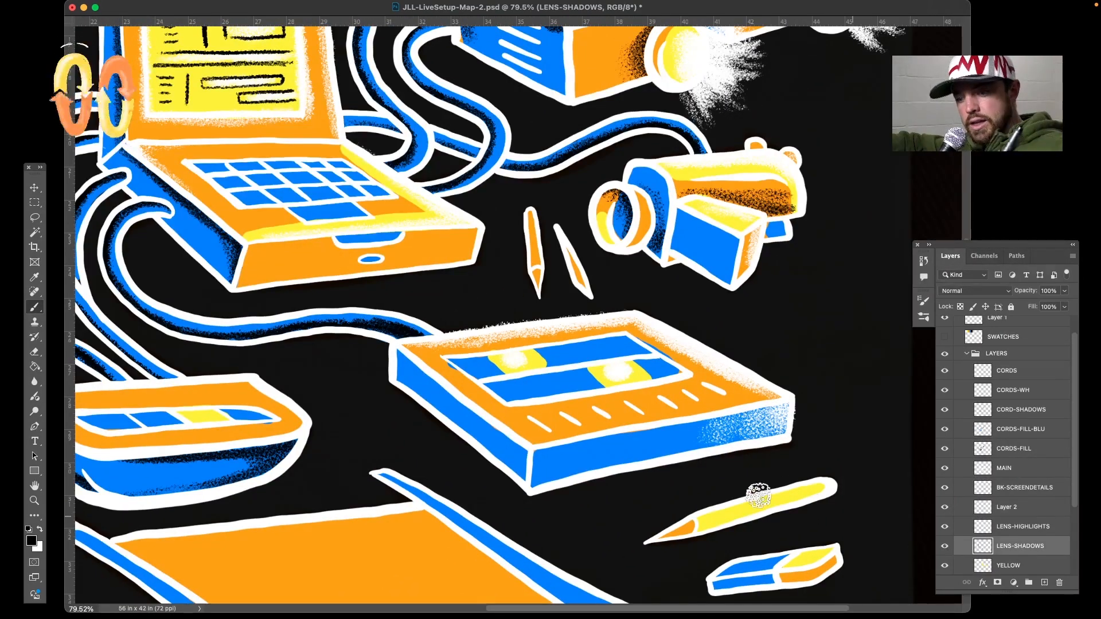
pyautogui.moveTo(404, 359)
pyautogui.mouseDown()
pyautogui.moveTo(445, 396)
pyautogui.moveTo(400, 354)
pyautogui.moveTo(448, 394)
pyautogui.mouseUp()
pyautogui.press('super+z')
pyautogui.press('super+z')
pyautogui.moveTo(398, 351)
pyautogui.mouseDown()
pyautogui.moveTo(525, 459)
pyautogui.moveTo(398, 346)
pyautogui.moveTo(522, 449)
pyautogui.moveTo(519, 423)
pyautogui.moveTo(523, 476)
pyautogui.moveTo(519, 444)
pyautogui.moveTo(516, 466)
pyautogui.moveTo(514, 449)
pyautogui.moveTo(505, 460)
pyautogui.moveTo(507, 445)
pyautogui.moveTo(531, 469)
pyautogui.moveTo(522, 448)
pyautogui.moveTo(514, 460)
pyautogui.moveTo(503, 438)
pyautogui.moveTo(474, 423)
pyautogui.mouseUp()
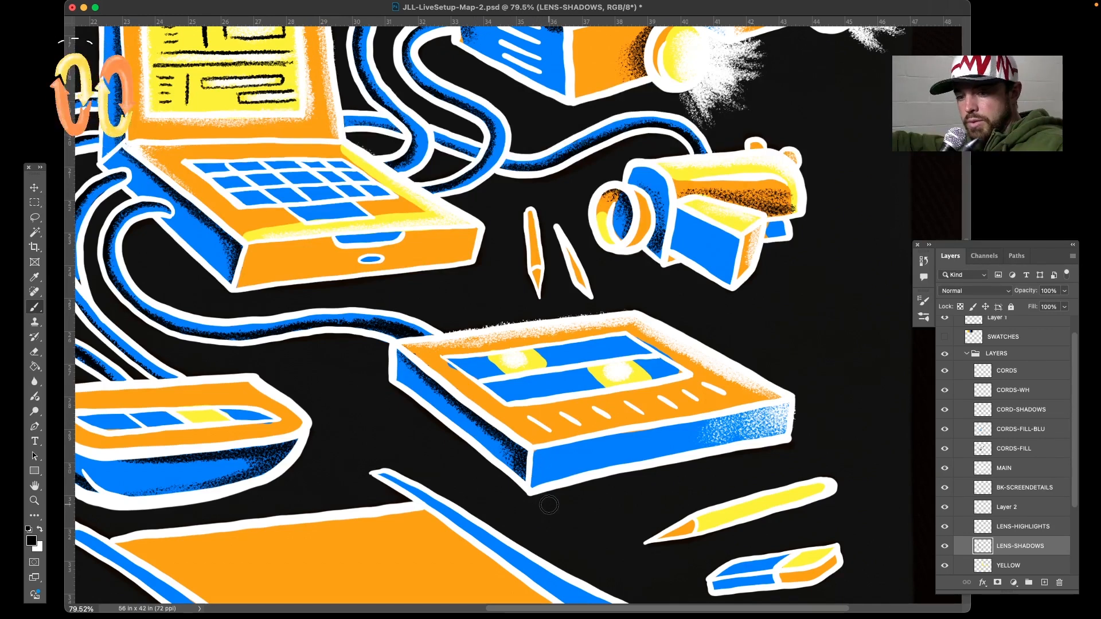
pyautogui.moveTo(508, 450)
pyautogui.mouseDown()
pyautogui.moveTo(493, 426)
pyautogui.moveTo(455, 421)
pyautogui.moveTo(518, 465)
pyautogui.moveTo(496, 445)
pyautogui.mouseUp()
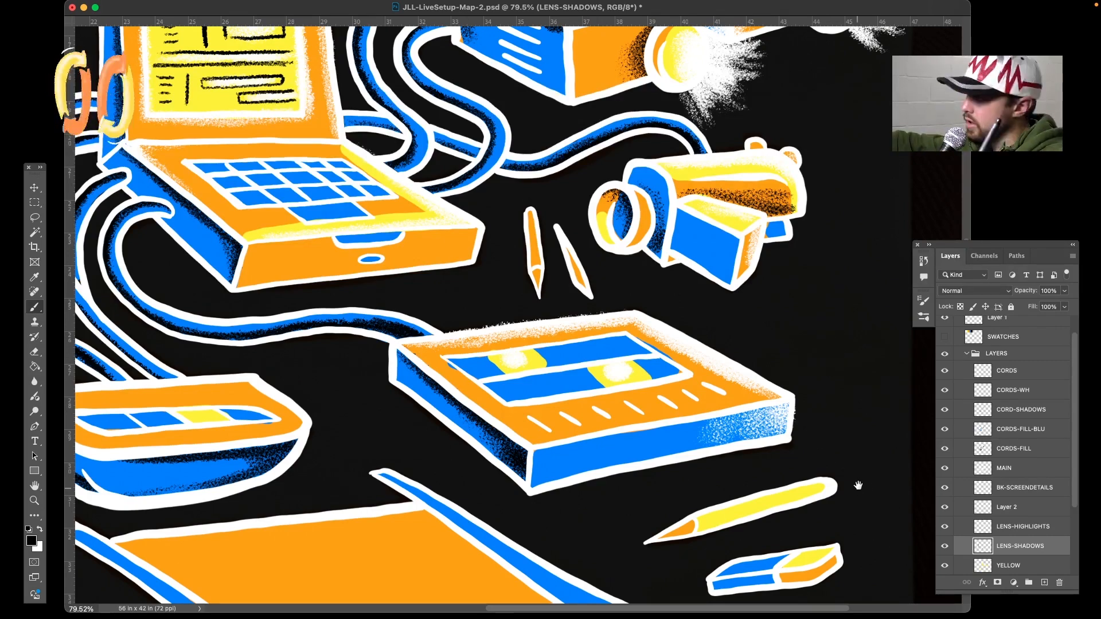
# Hand-letter JUICELOOPS in textured black across the orange sheet on Layer 4
pyautogui.moveTo(858, 487); pyautogui.dragTo(601, 260)
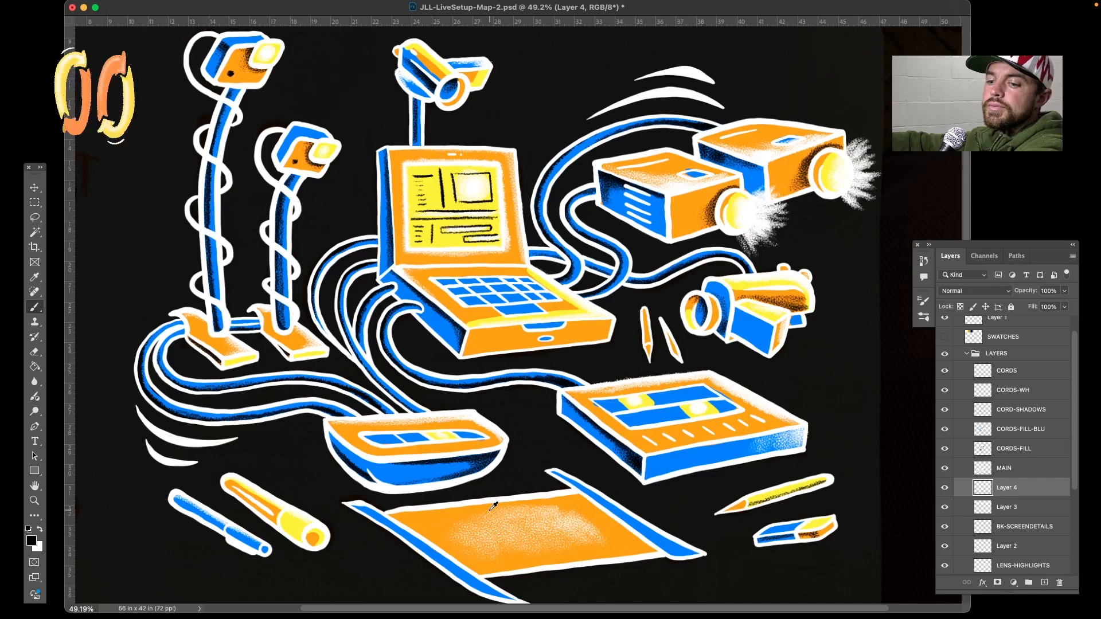
pyautogui.scroll(5, 493, 506)
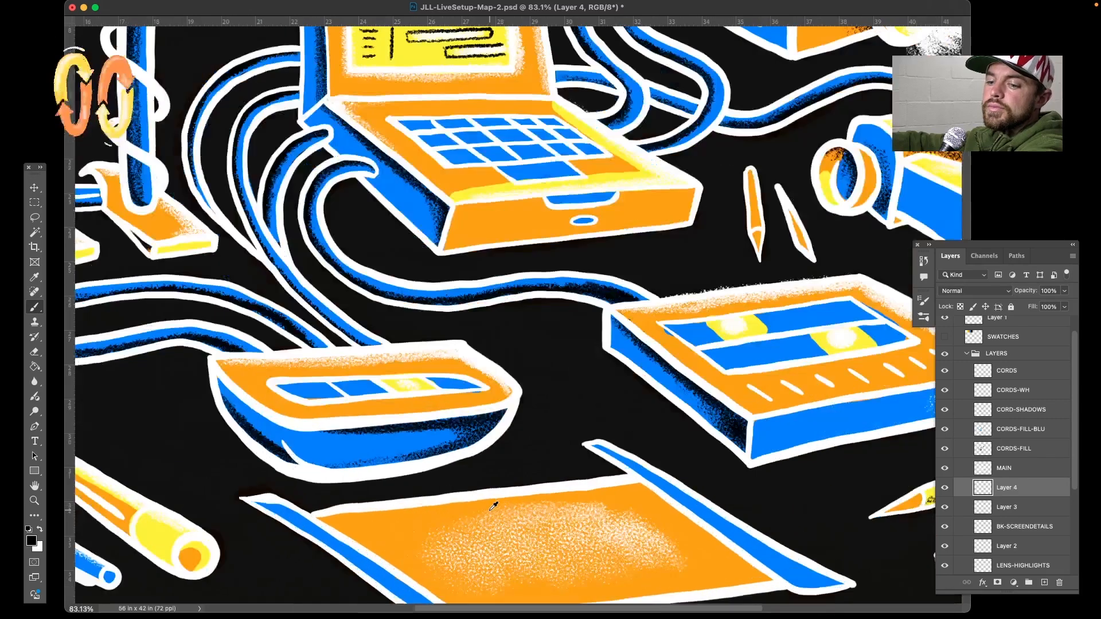
pyautogui.scroll(3, 493, 506)
pyautogui.scroll(-8, 490, 508)
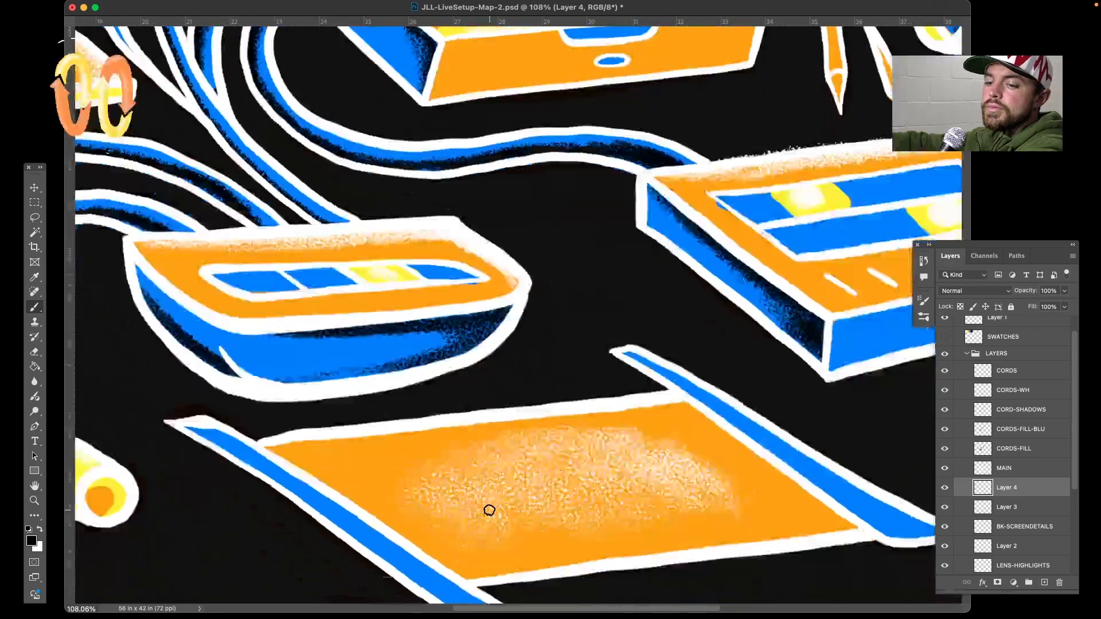
pyautogui.scroll(1, 489, 510)
pyautogui.hscroll(1, 489, 509)
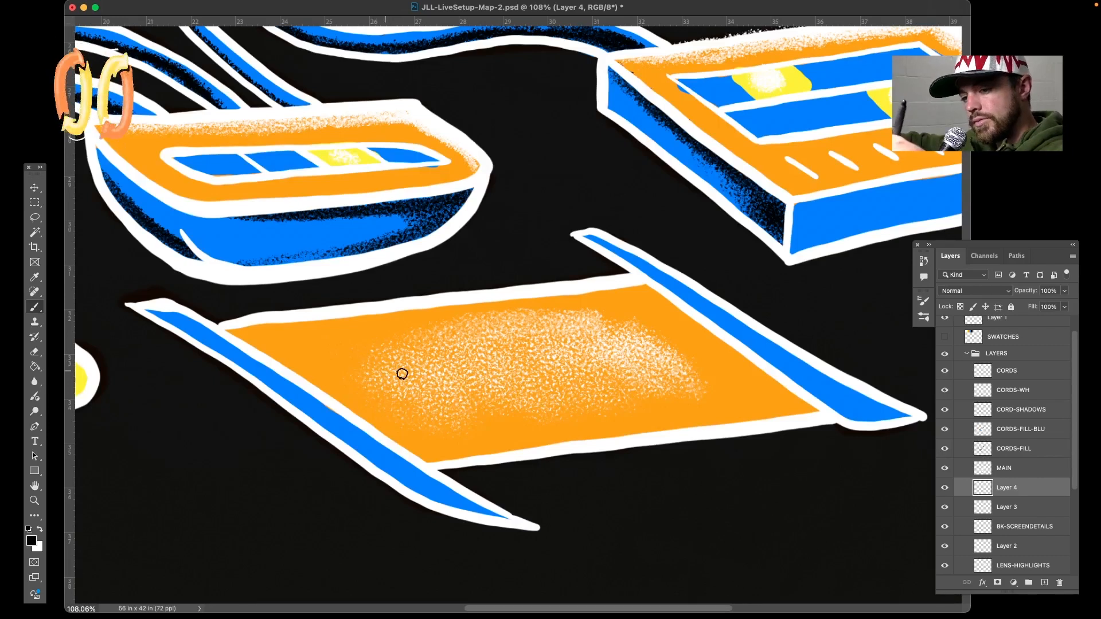
pyautogui.moveTo(436, 416)
pyautogui.mouseDown()
pyautogui.moveTo(392, 402)
pyautogui.moveTo(430, 417)
pyautogui.moveTo(380, 367)
pyautogui.moveTo(403, 382)
pyautogui.moveTo(398, 413)
pyautogui.moveTo(421, 417)
pyautogui.moveTo(368, 354)
pyautogui.moveTo(460, 406)
pyautogui.moveTo(427, 360)
pyautogui.moveTo(472, 405)
pyautogui.moveTo(405, 363)
pyautogui.mouseUp()
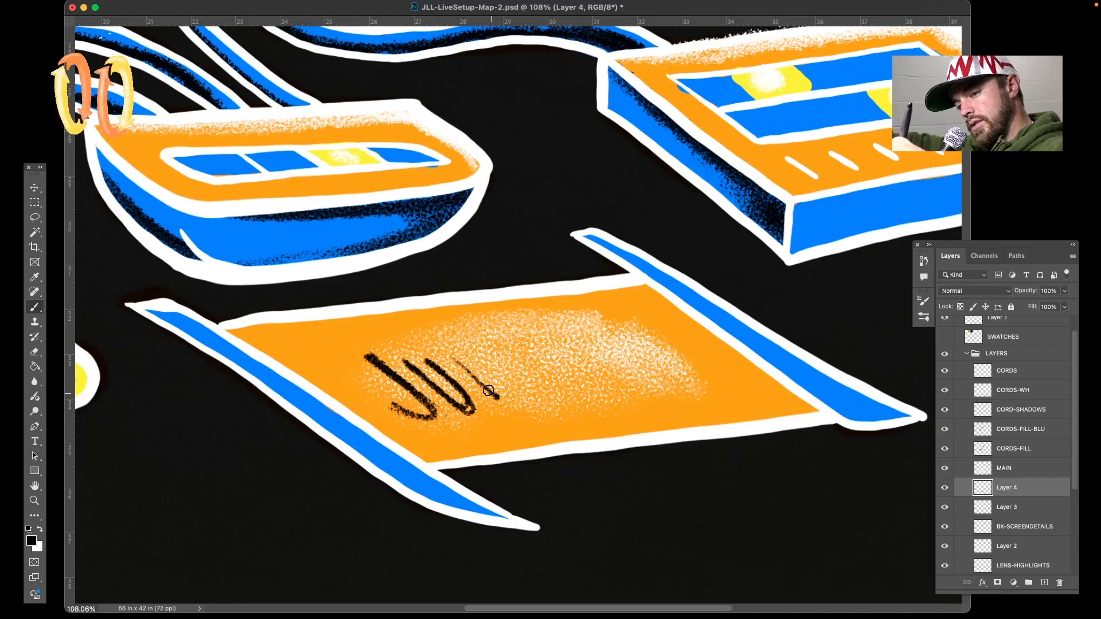
pyautogui.moveTo(489, 390); pyautogui.dragTo(507, 405)
pyautogui.moveTo(497, 358)
pyautogui.mouseDown()
pyautogui.moveTo(488, 352)
pyautogui.moveTo(538, 397)
pyautogui.moveTo(493, 369)
pyautogui.moveTo(567, 398)
pyautogui.moveTo(615, 386)
pyautogui.mouseUp()
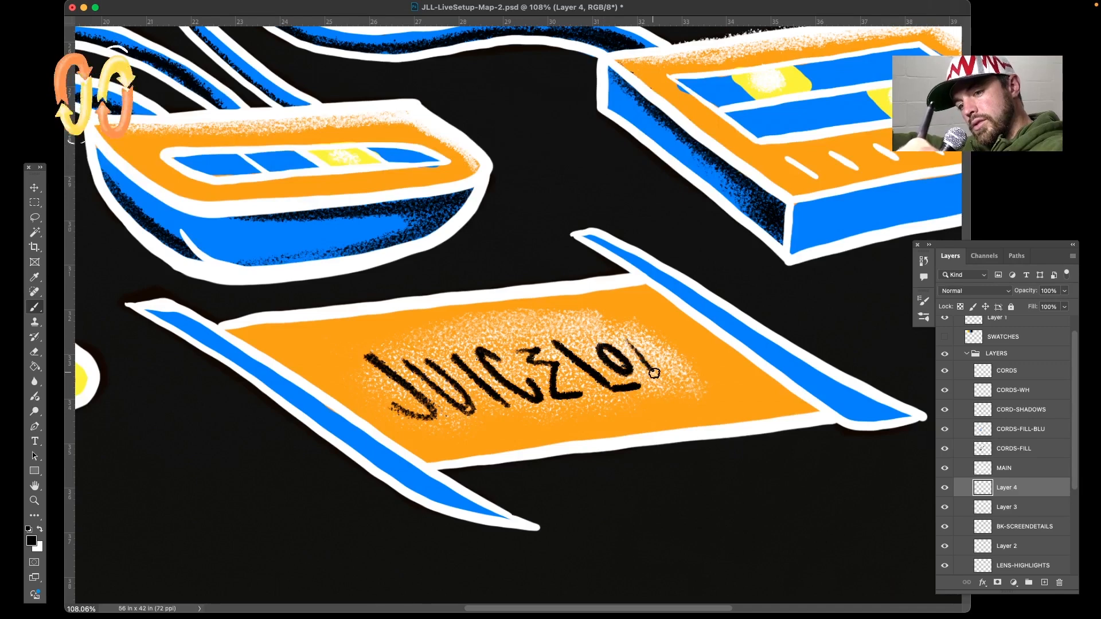
pyautogui.moveTo(626, 344)
pyautogui.mouseDown()
pyautogui.moveTo(665, 381)
pyautogui.moveTo(679, 353)
pyautogui.moveTo(708, 377)
pyautogui.mouseUp()
pyautogui.moveTo(663, 340); pyautogui.dragTo(711, 379)
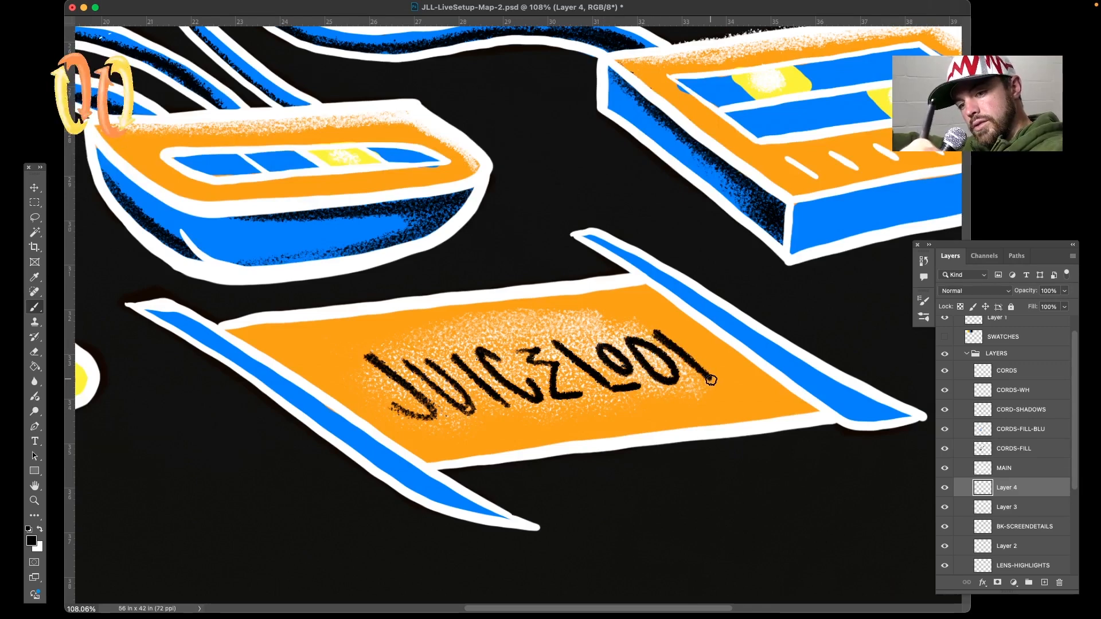
pyautogui.moveTo(680, 329); pyautogui.dragTo(692, 346)
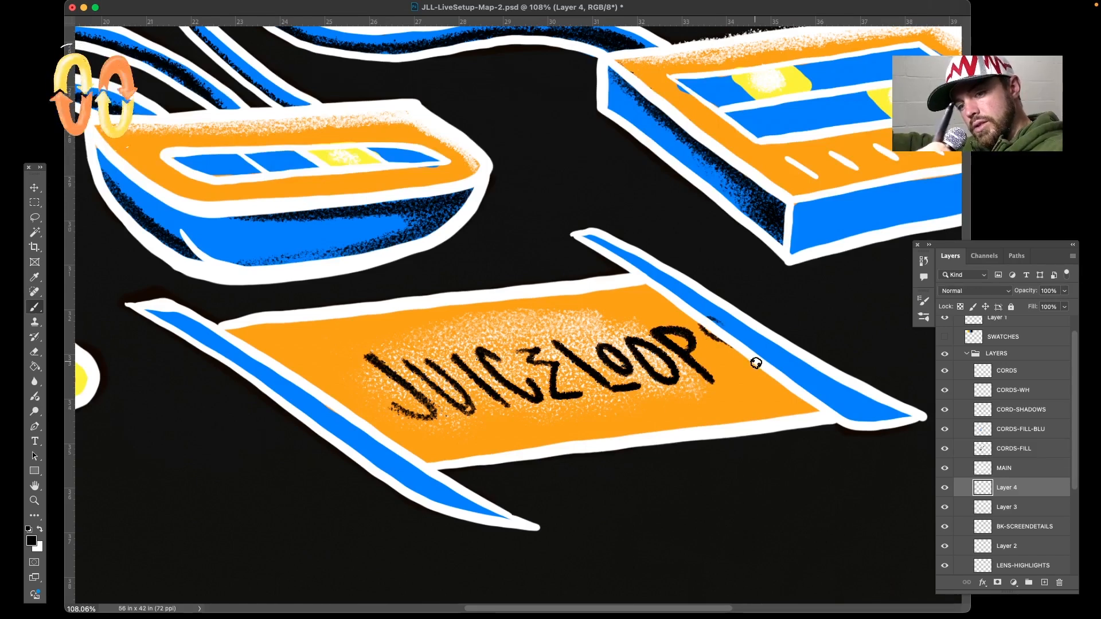
pyautogui.moveTo(755, 363); pyautogui.dragTo(717, 361)
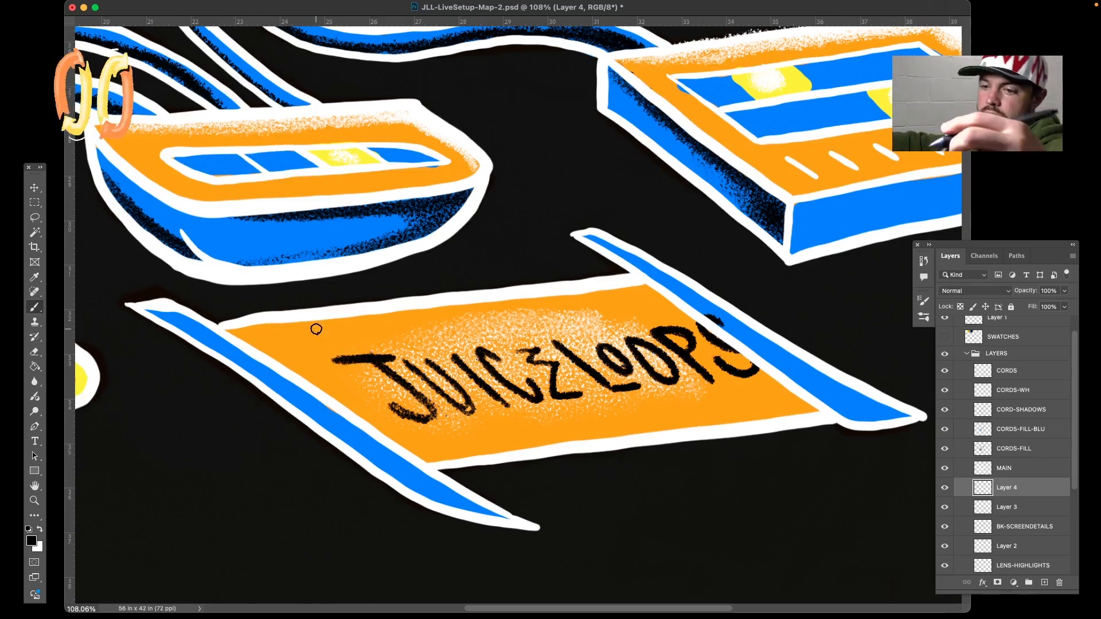
# Move the JUICELOOPS lettering left, clear of the sheet's right blue strip, and scale it down slightly within the orange area
pyautogui.press('v')
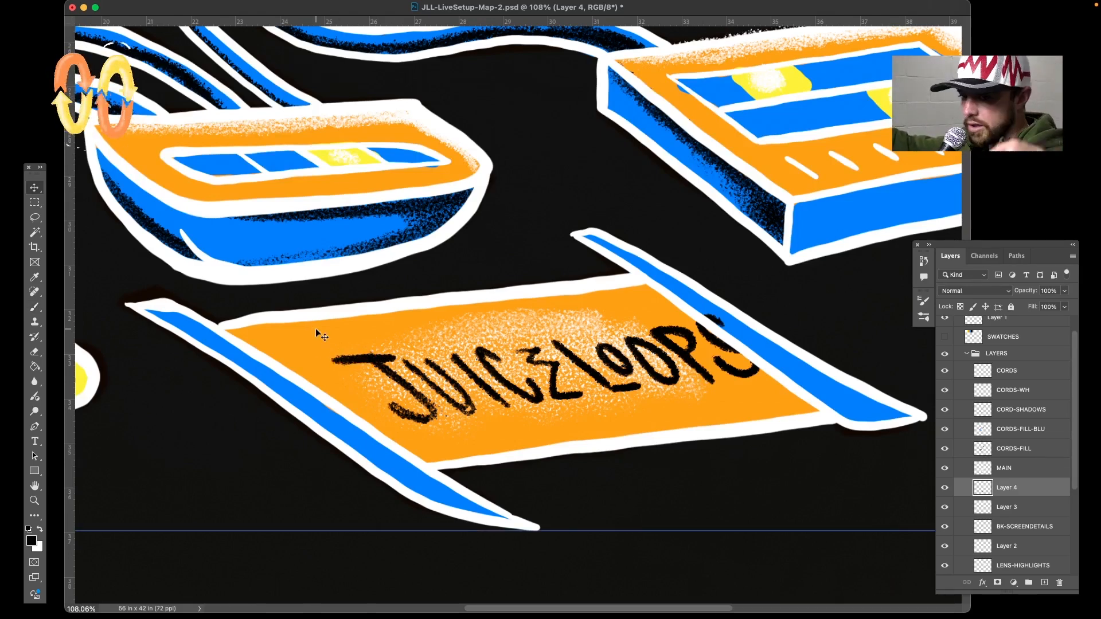
pyautogui.moveTo(765, 372); pyautogui.dragTo(728, 363)
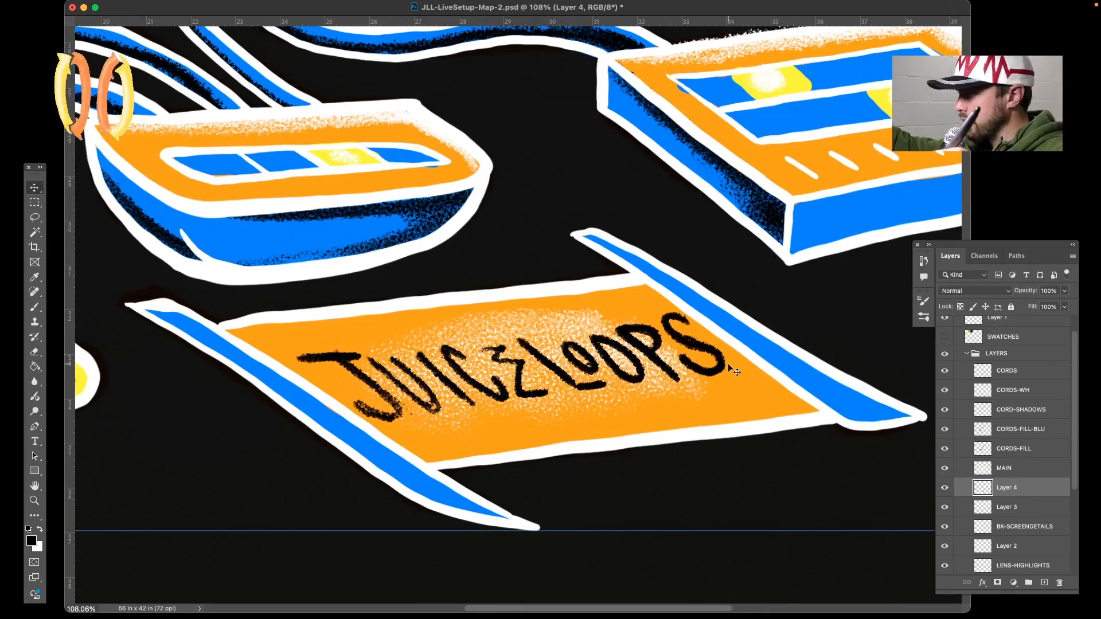
pyautogui.hotkey('ctrl', 't')
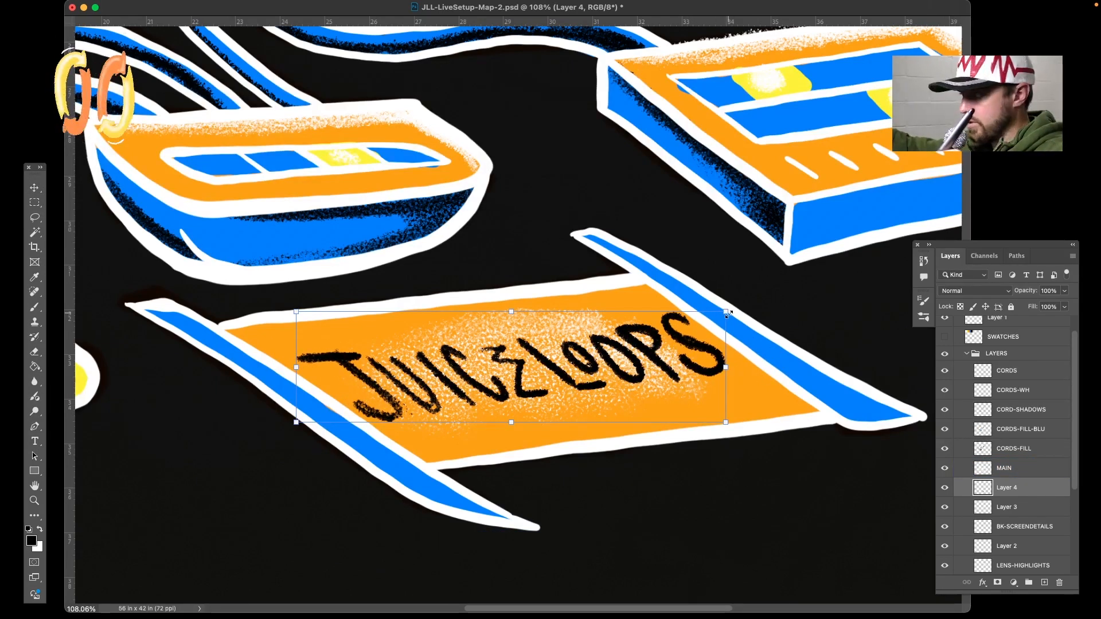
pyautogui.moveTo(727, 311); pyautogui.dragTo(696, 328)
pyautogui.moveTo(660, 377); pyautogui.dragTo(654, 370)
pyautogui.moveTo(707, 303); pyautogui.dragTo(701, 322)
pyautogui.press('Return')
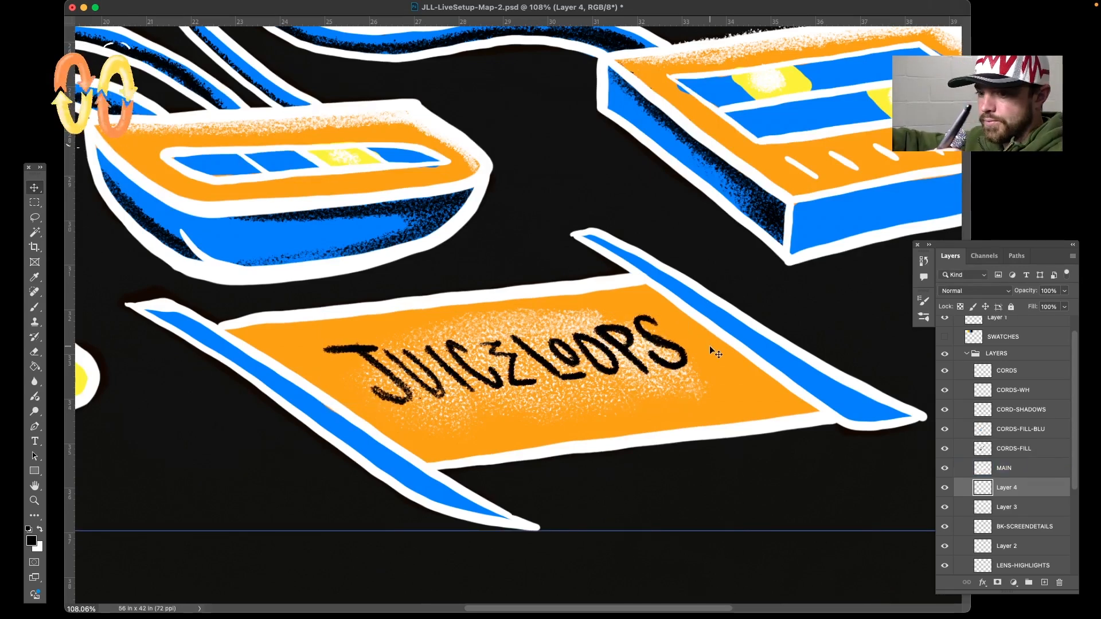
# Nudge the JUICELOOPS lettering slightly to the right on the orange sheet
pyautogui.press('Right')
pyautogui.press('Right')
pyautogui.press('Right')
pyautogui.press('Right')
pyautogui.press('Right')
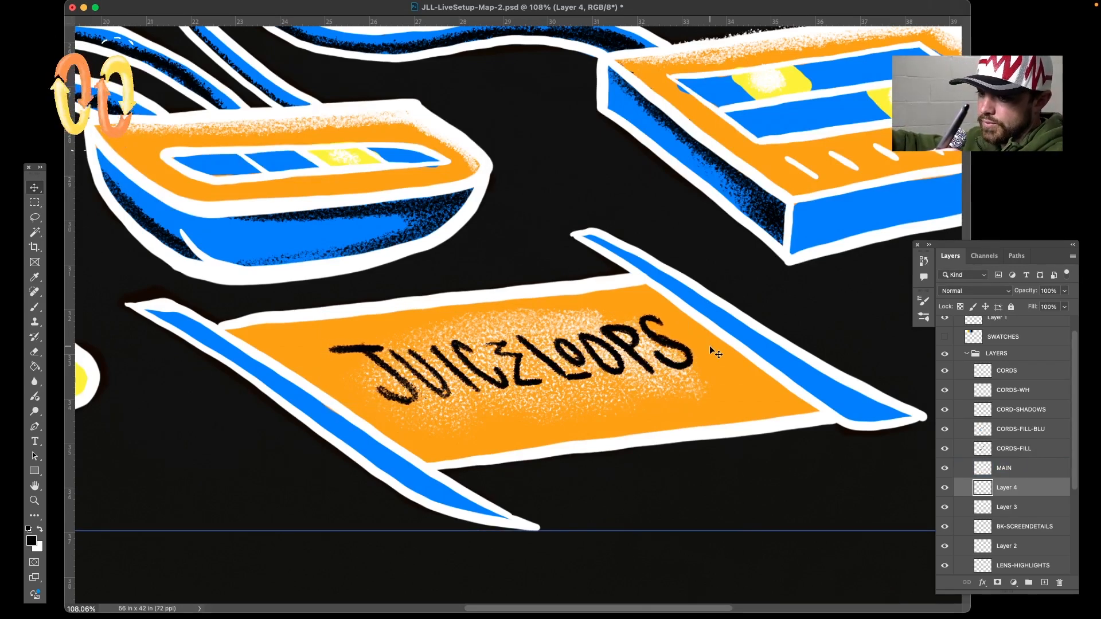
# Hide the guides, thicken the JUICELOOPS lettering in textured black and letter .LIVE beneath it on Layer 4
pyautogui.press('super+semicolon')
pyautogui.press('b')
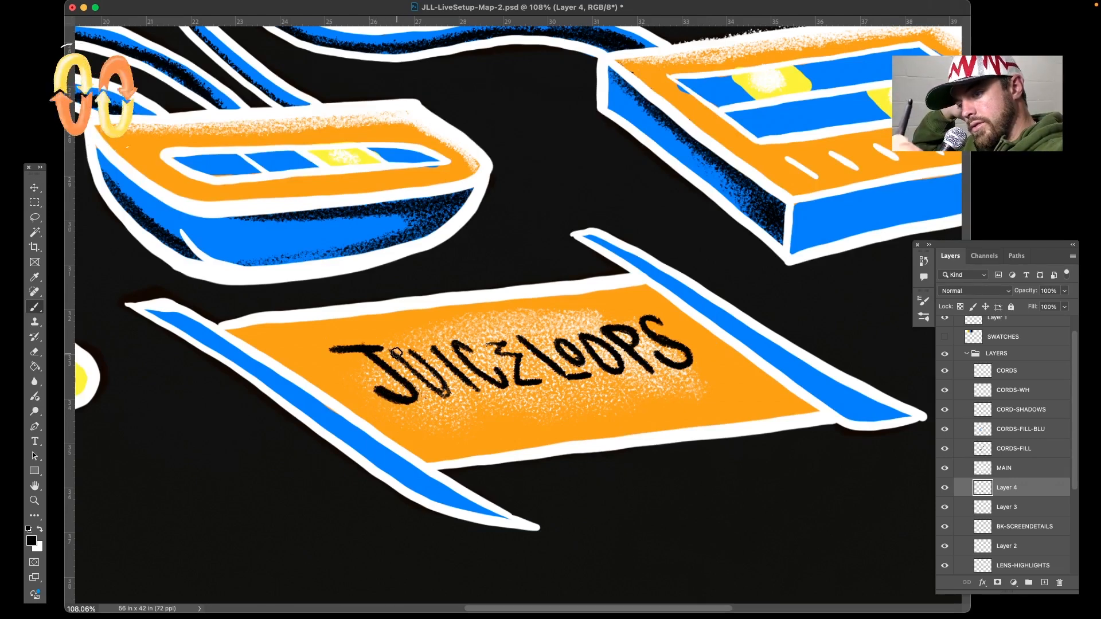
pyautogui.moveTo(421, 380)
pyautogui.mouseDown()
pyautogui.moveTo(447, 393)
pyautogui.moveTo(416, 354)
pyautogui.mouseUp()
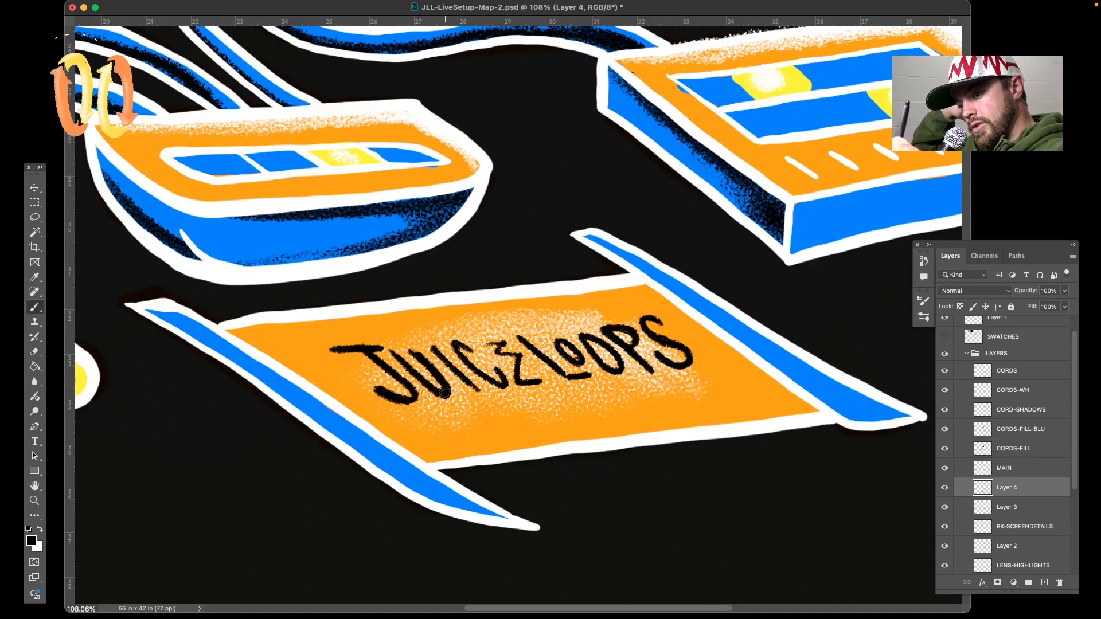
pyautogui.moveTo(473, 386); pyautogui.dragTo(436, 350)
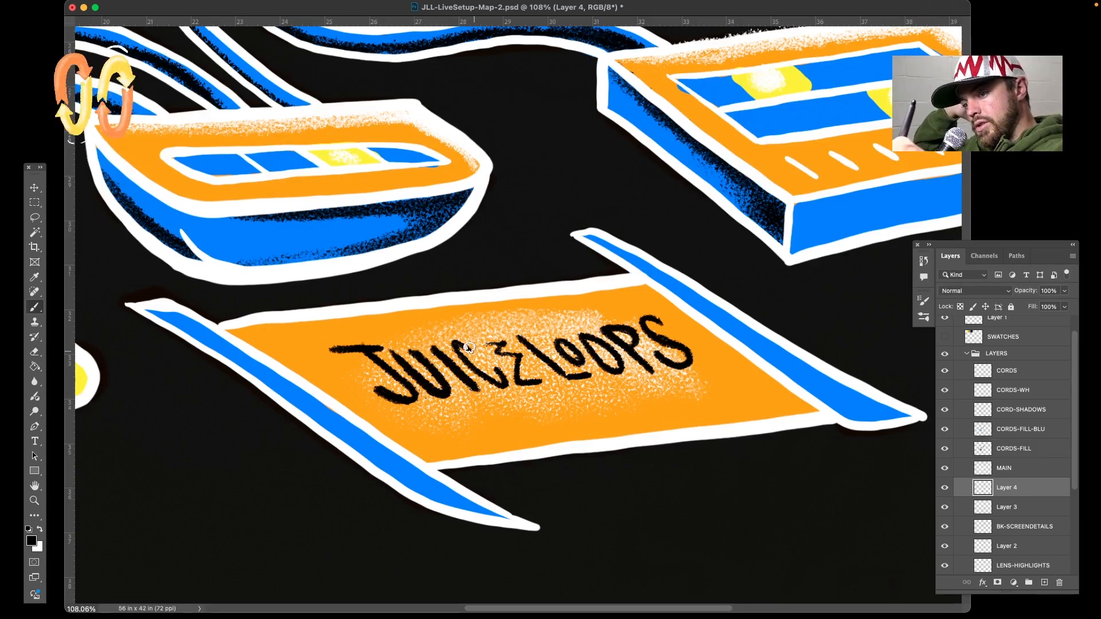
pyautogui.moveTo(461, 357); pyautogui.dragTo(503, 387)
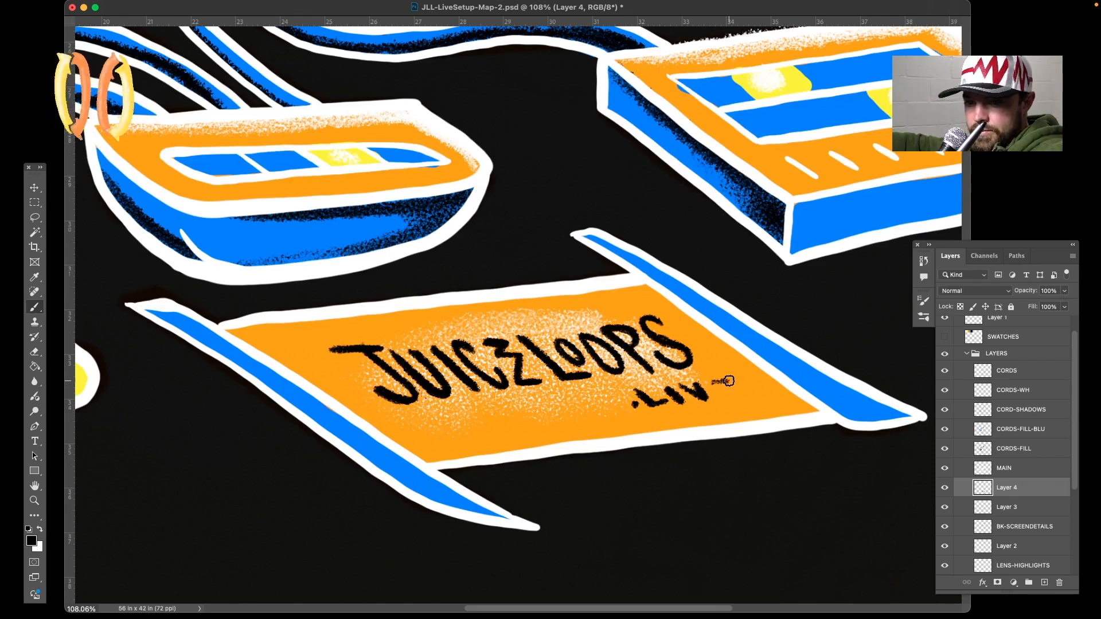
pyautogui.moveTo(723, 388); pyautogui.dragTo(739, 386)
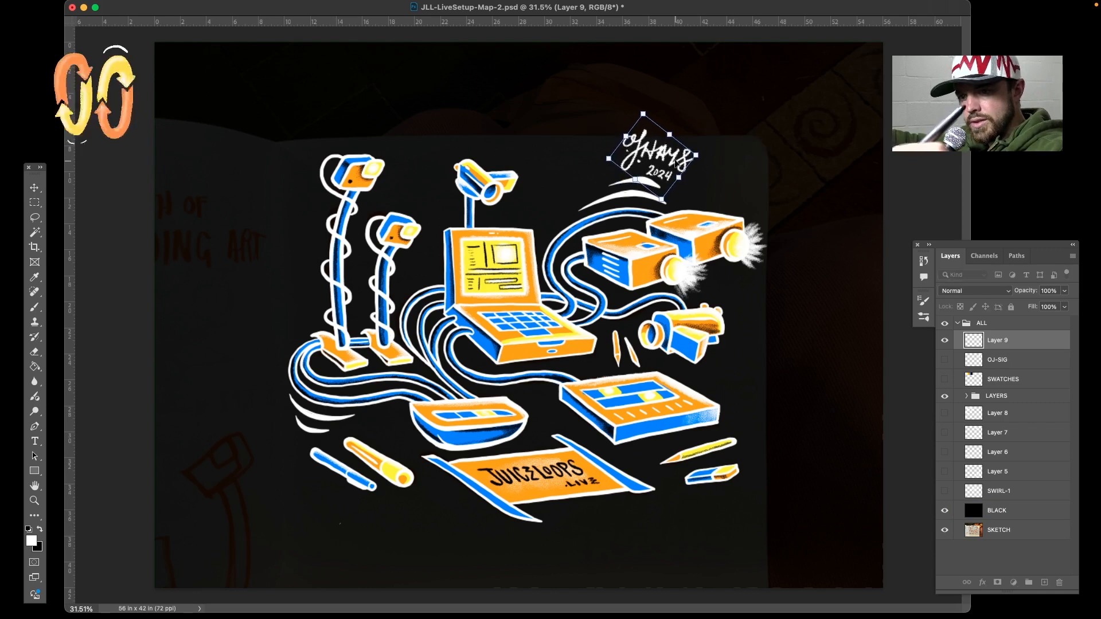
# Move the signature on Layer 9 up and slightly right above the projectors, rotate it slightly, and save the document
pyautogui.hotkey('shift', 'Up')
pyautogui.hotkey('shift', 'Up')
pyautogui.hotkey('shift', 'Up')
pyautogui.hotkey('shift', 'Up')
pyautogui.hotkey('shift', 'Up')
pyautogui.hotkey('shift', 'Up')
pyautogui.hotkey('shift', 'Right')
pyautogui.hotkey('shift', 'Right')
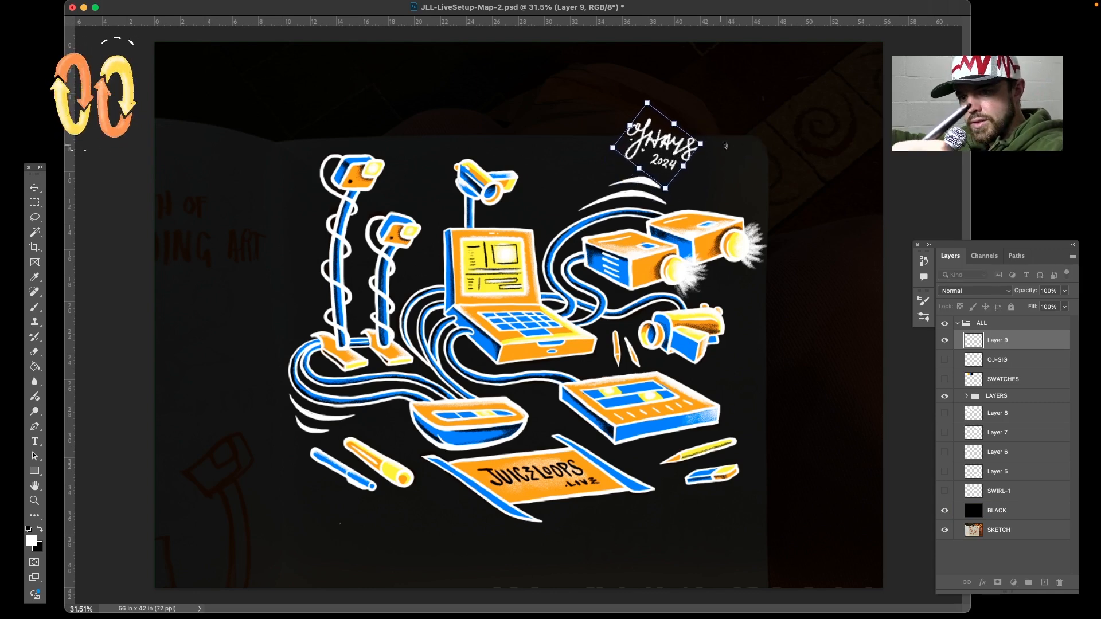
pyautogui.moveTo(725, 146); pyautogui.dragTo(732, 138)
pyautogui.press('Return')
pyautogui.click(734, 166)
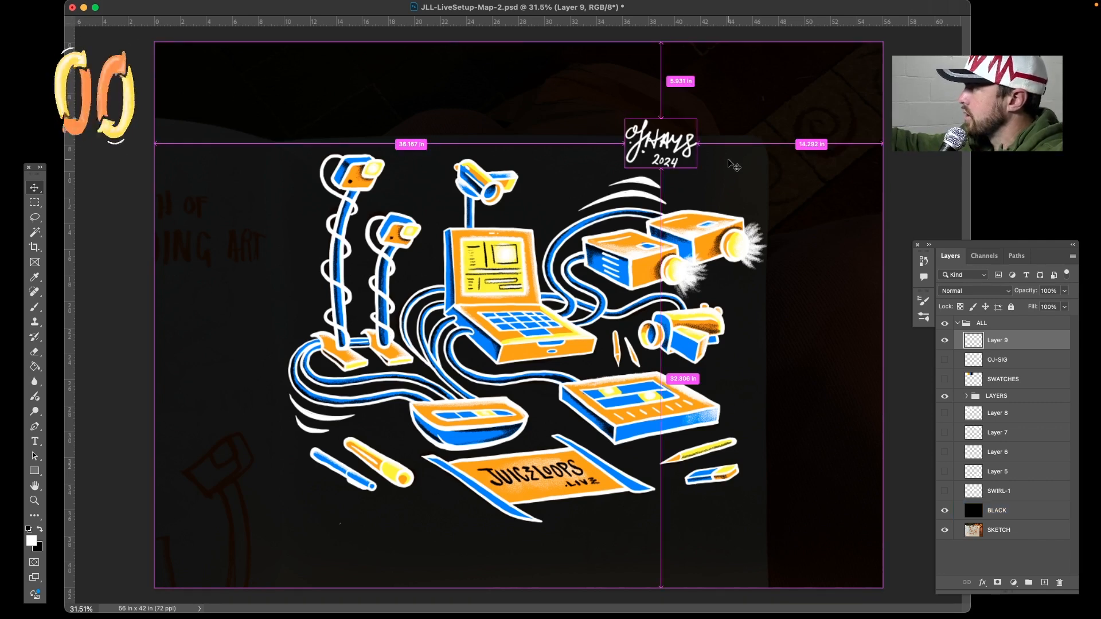
pyautogui.press('super+s')
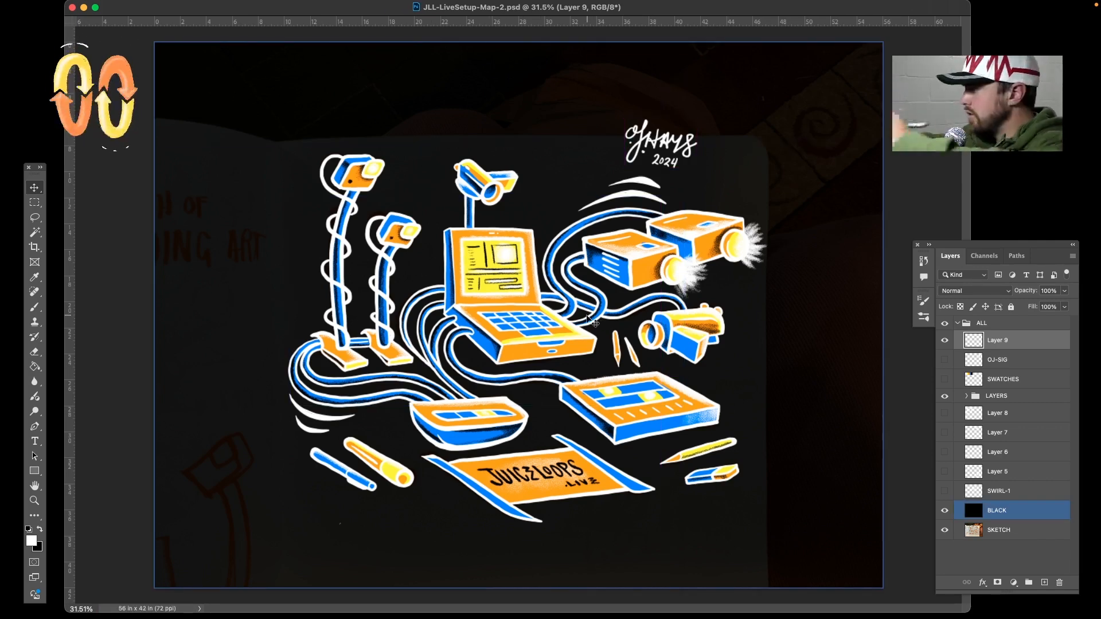
pyautogui.scroll(3, 587, 319)
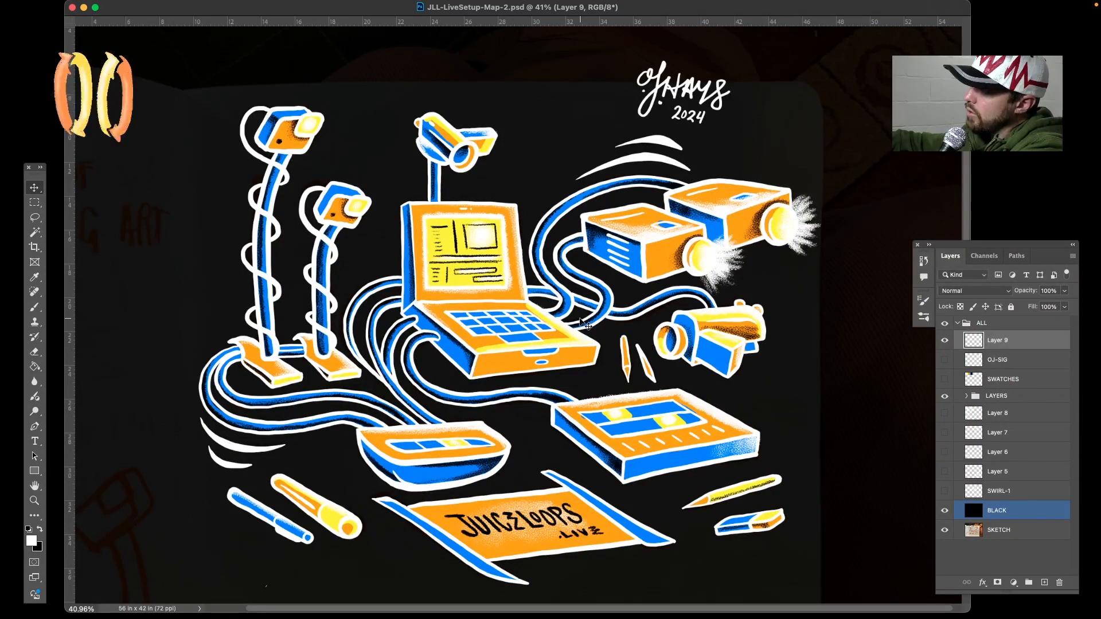
pyautogui.scroll(3, 585, 324)
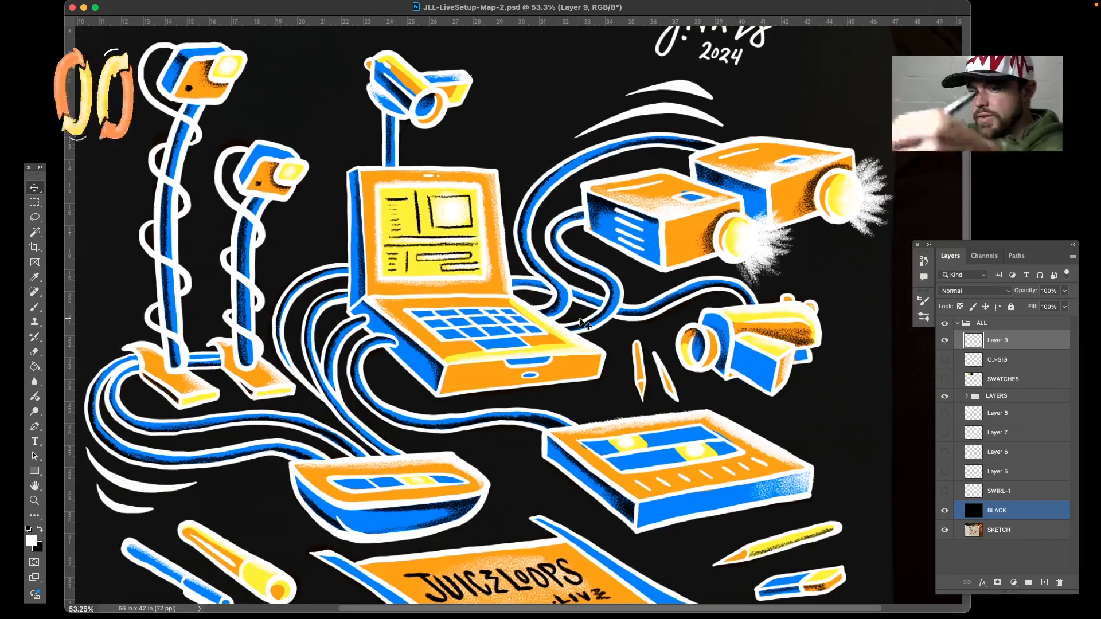
pyautogui.scroll(-2, 732, 342)
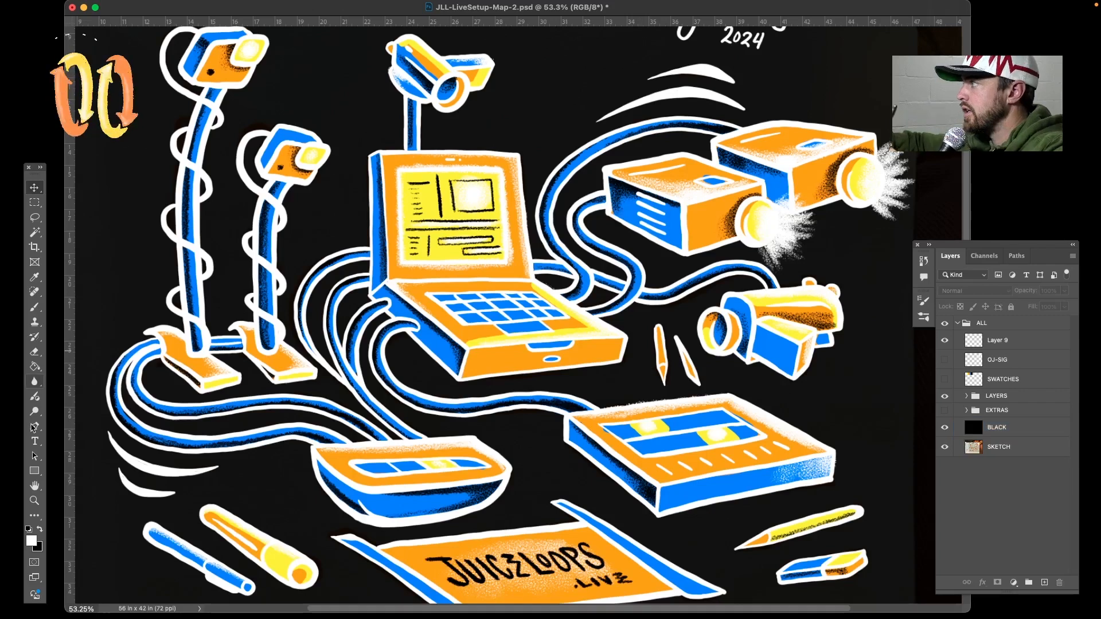
pyautogui.click(2, 473)
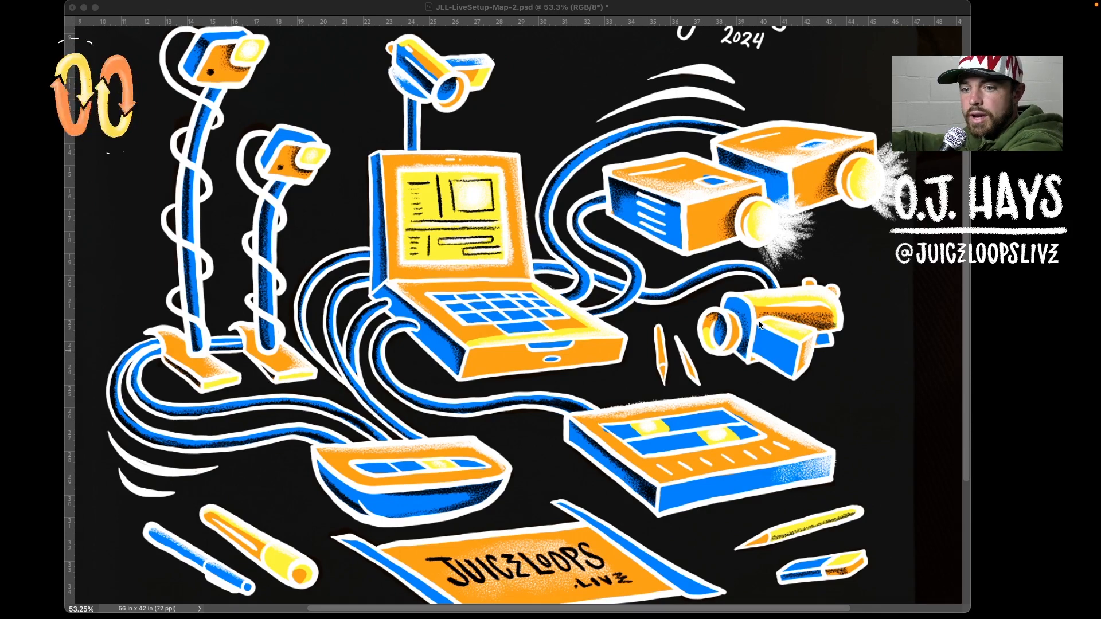
pyautogui.scroll(-5, 758, 324)
pyautogui.scroll(5, 759, 324)
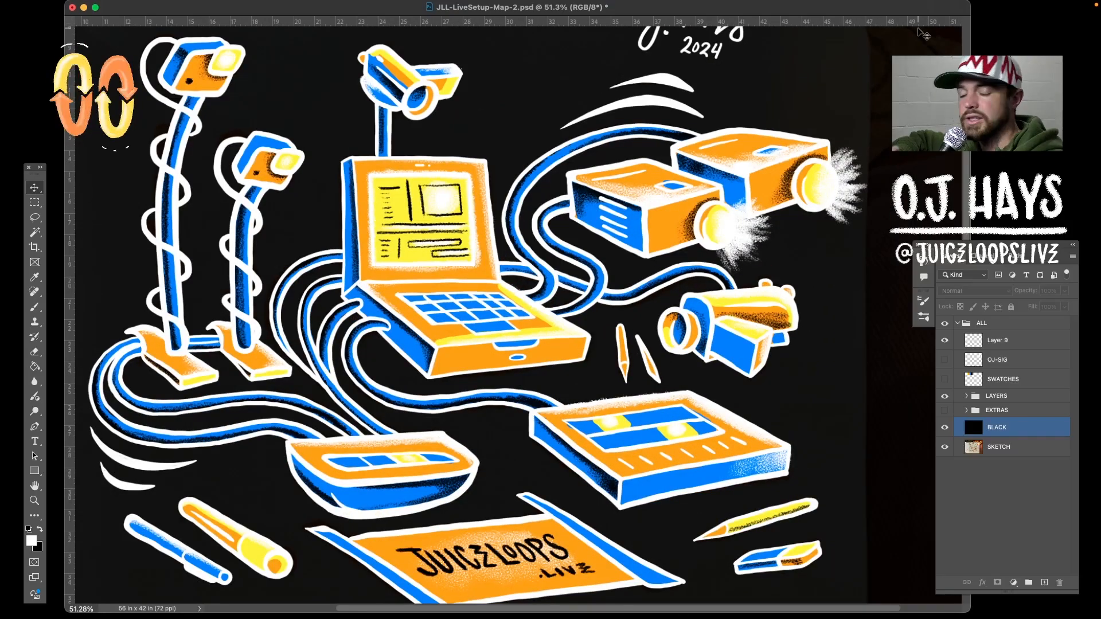